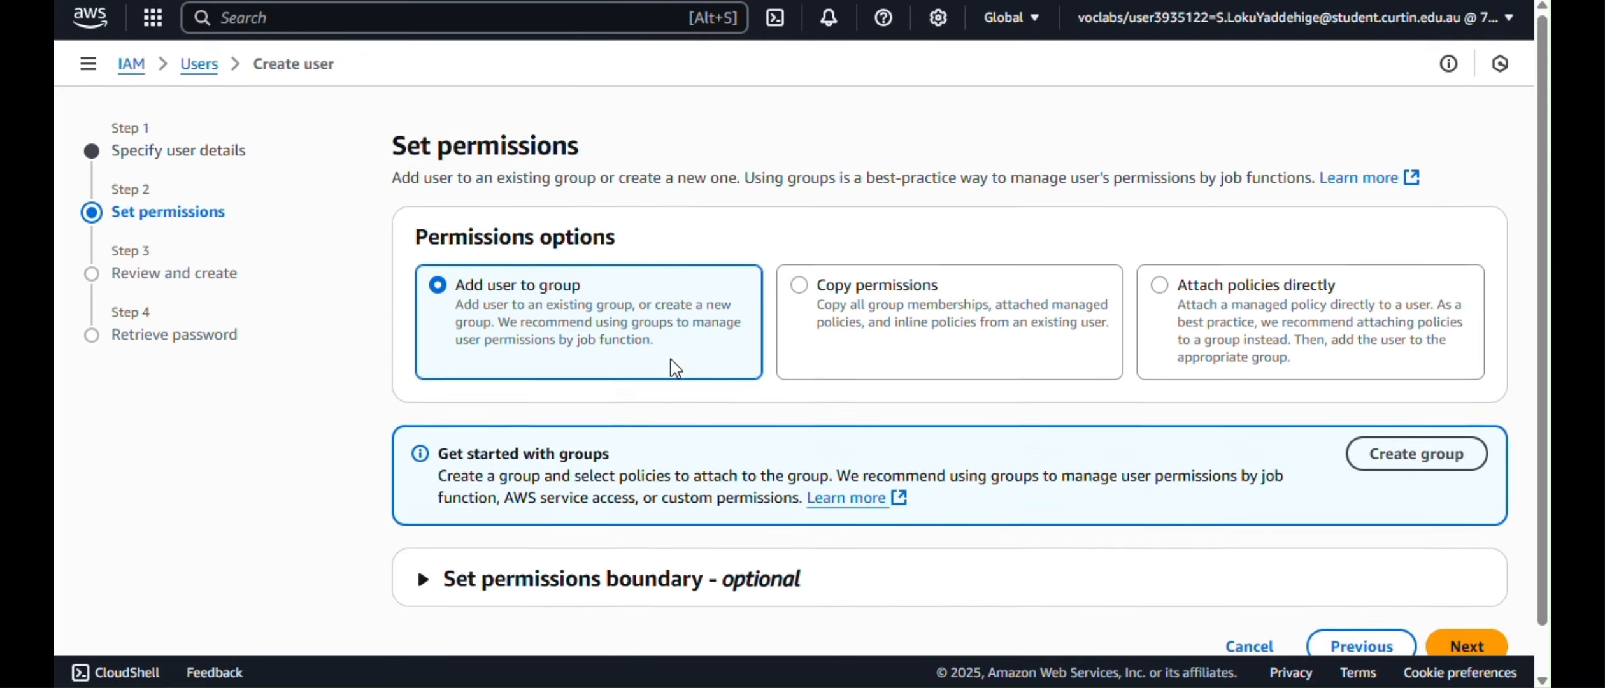
Set AdministratorAccess as the permissions boundary for the Admin user and create the user
{"action": "left_click", "coordinate": [636, 526]}
{"action": "scroll", "coordinate": [637, 512], "scroll_direction": "down", "scroll_amount": 2}
{"action": "left_click", "coordinate": [521, 507]}
{"action": "scroll", "coordinate": [520, 505], "scroll_direction": "down", "scroll_amount": 4}
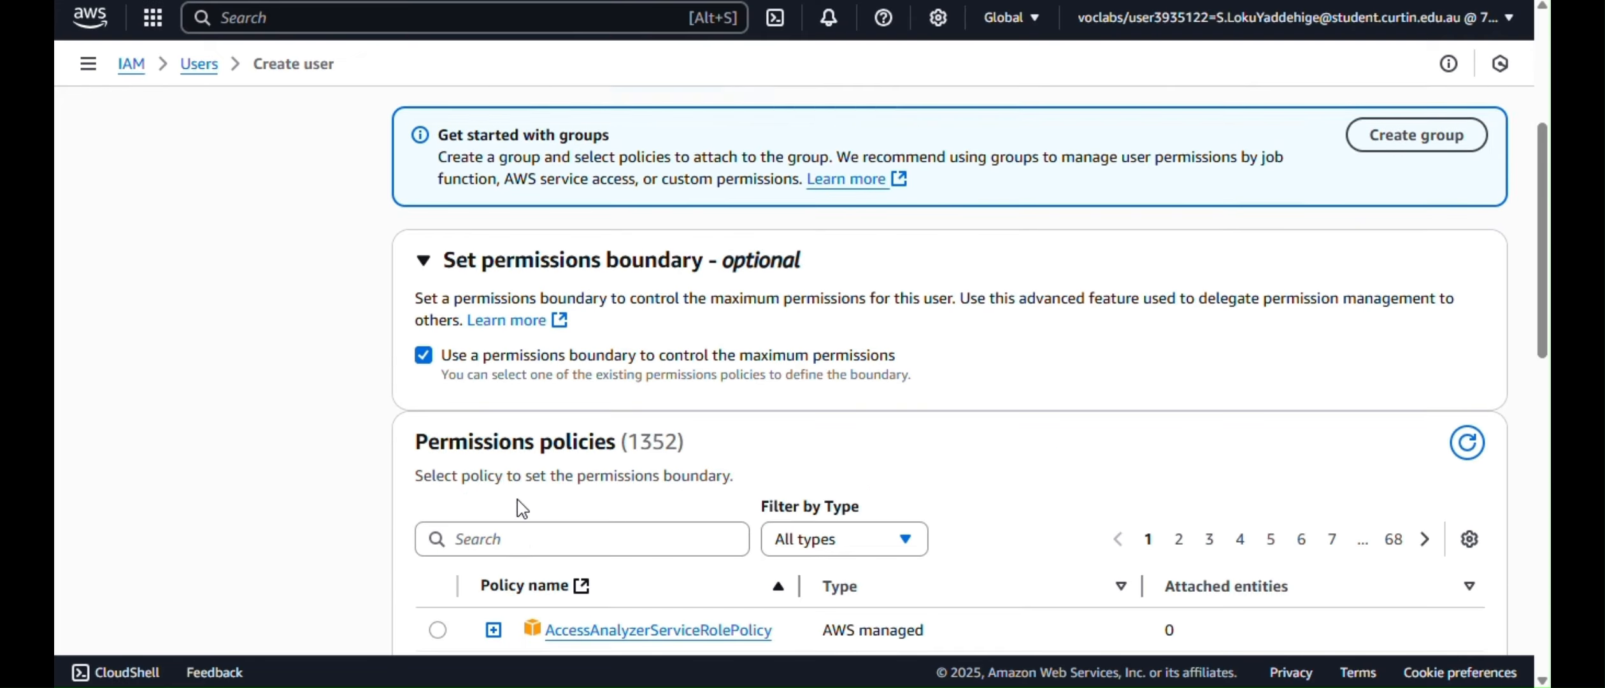
{"action": "left_click", "coordinate": [447, 465]}
{"action": "scroll", "coordinate": [448, 465], "scroll_direction": "down", "scroll_amount": 11}
{"action": "left_click", "coordinate": [1466, 596]}
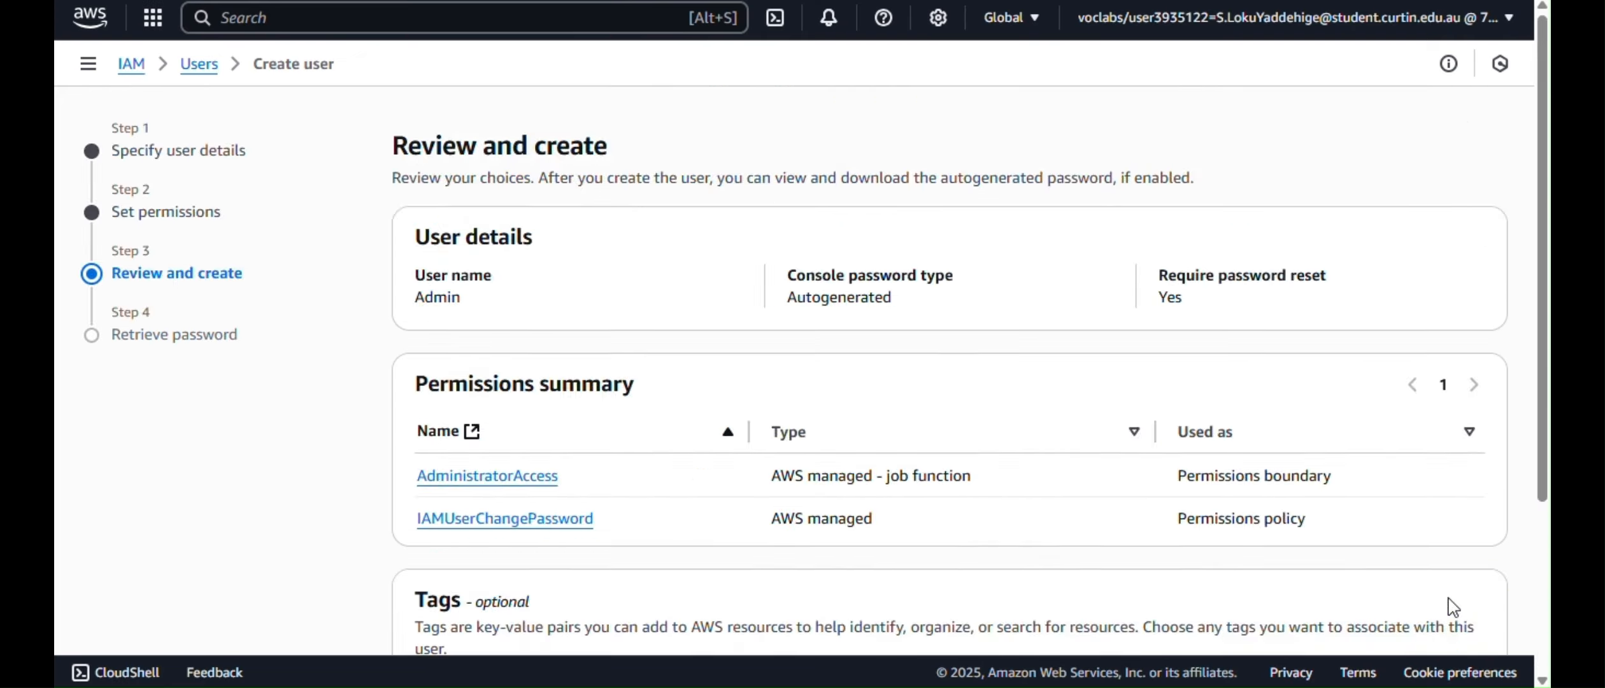
{"action": "left_click", "coordinate": [1462, 603]}
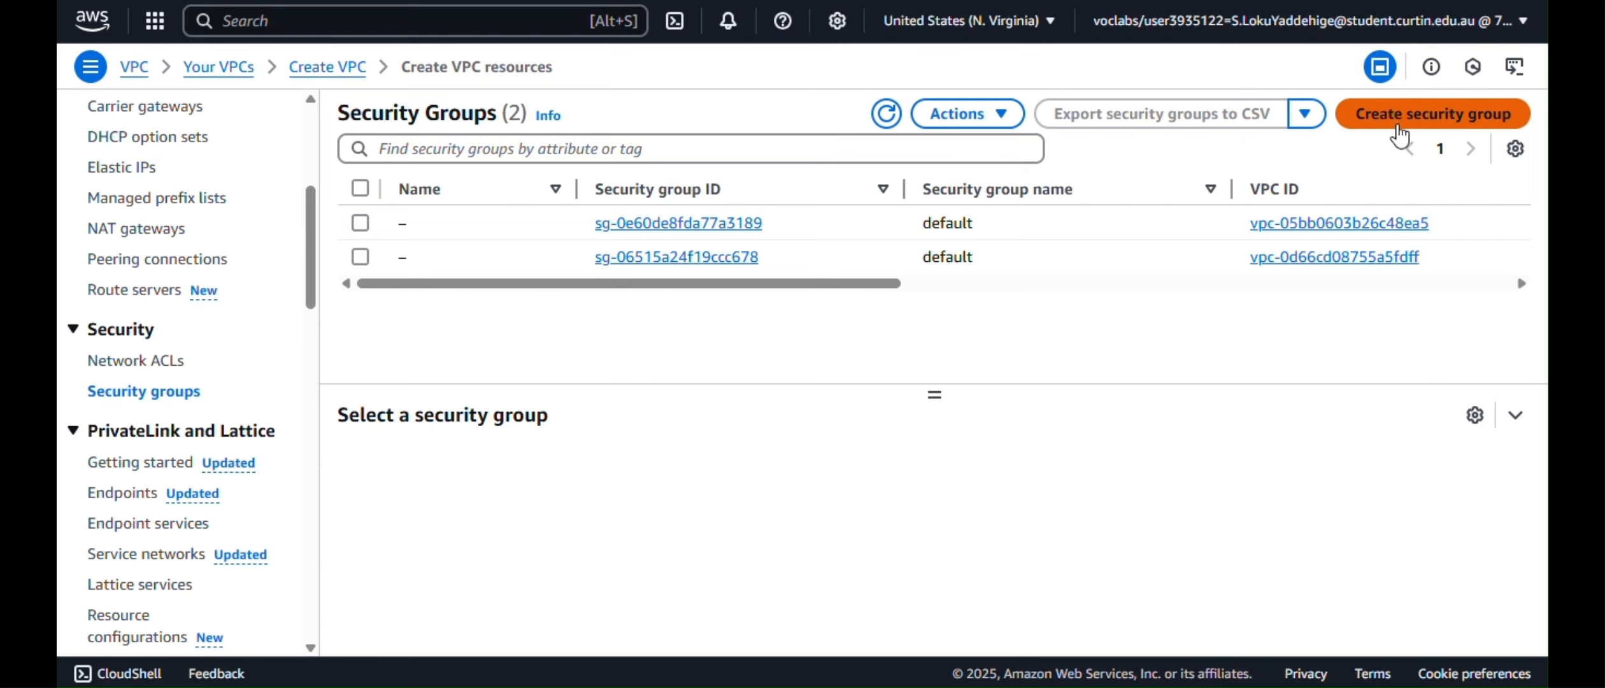
Start a new security group named TwinAuraSecurityGroup and assign it to the TwinAuraVPC-vpc network
{"action": "left_click", "coordinate": [1404, 127]}
{"action": "left_click", "coordinate": [216, 268]}
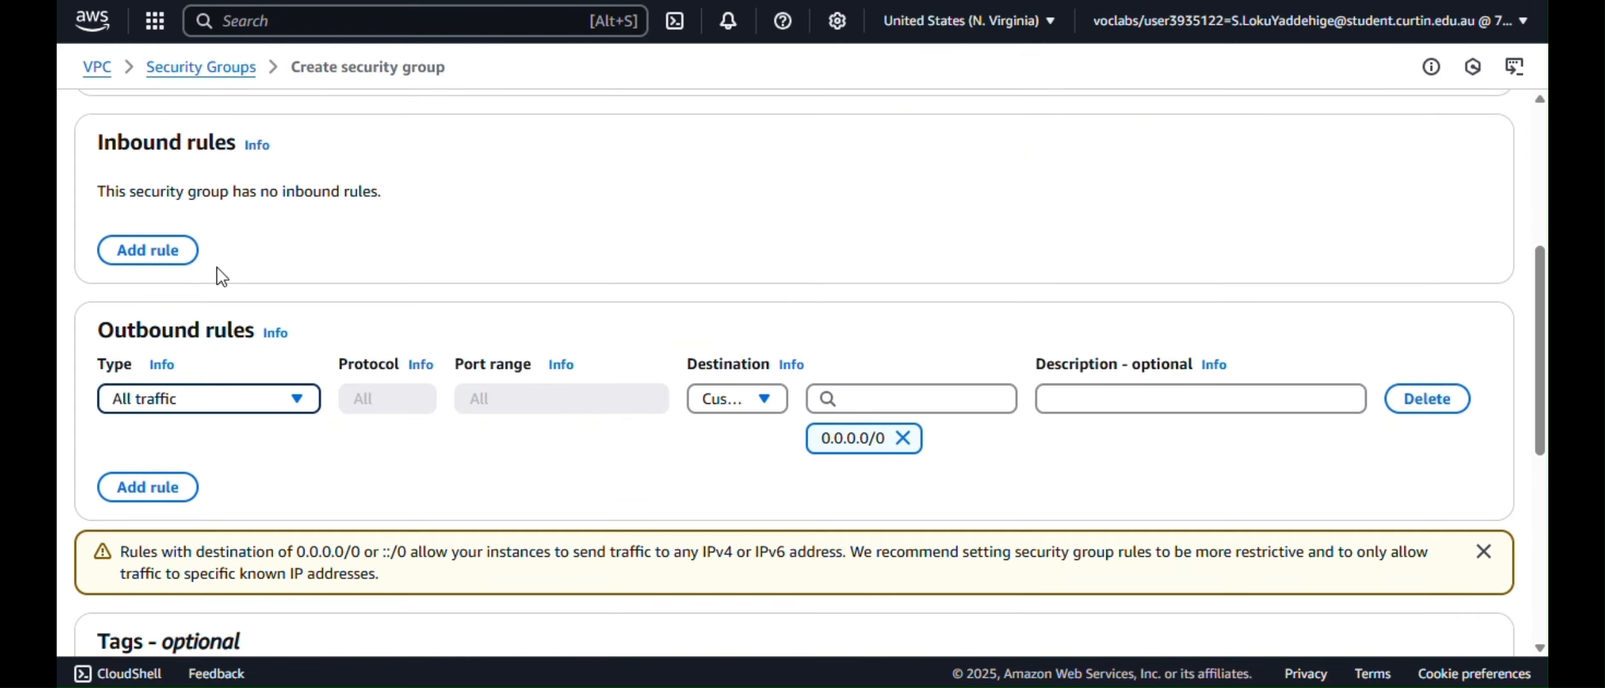
{"action": "scroll", "coordinate": [219, 277], "scroll_direction": "up", "scroll_amount": 1}
{"action": "scroll", "coordinate": [220, 277], "scroll_direction": "up", "scroll_amount": 4}
{"action": "left_click", "coordinate": [218, 266]}
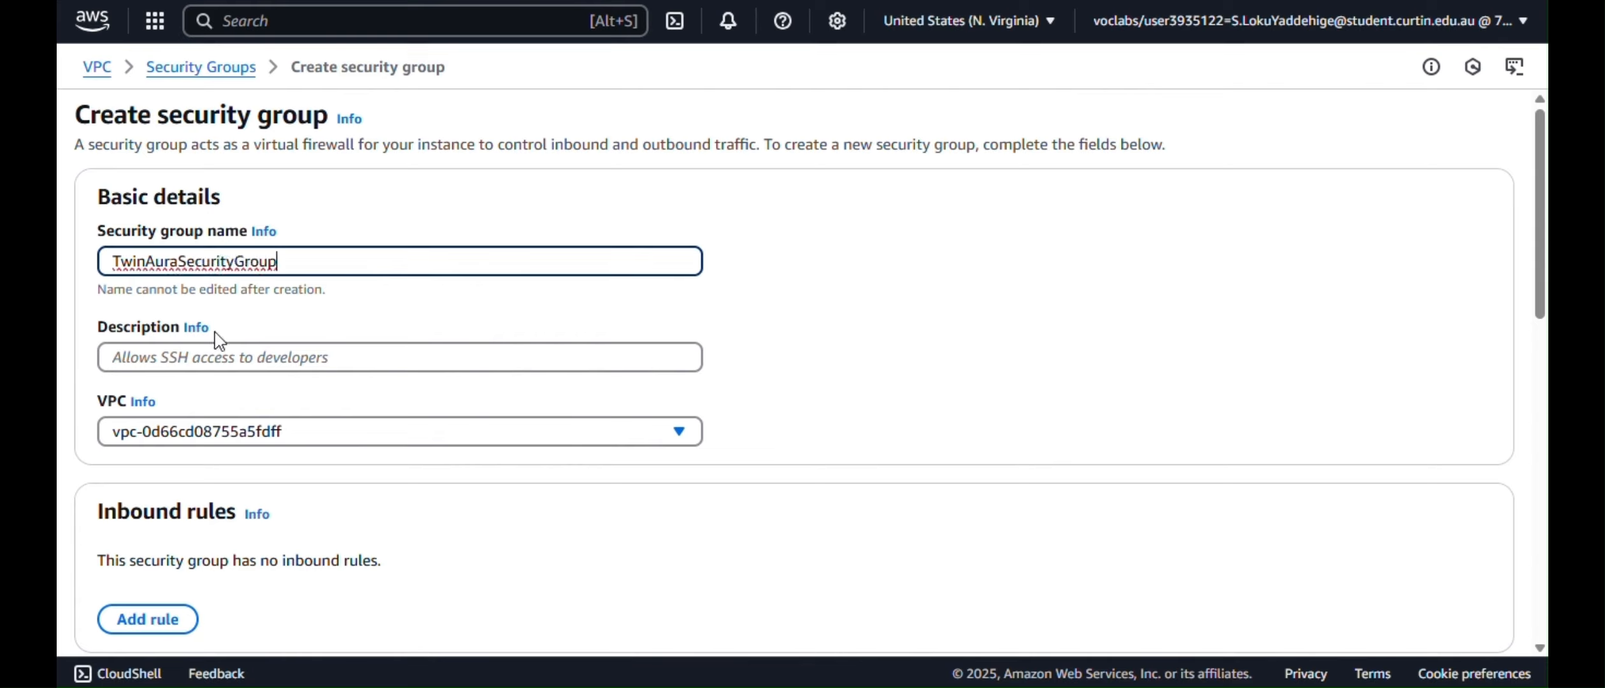
{"action": "left_click", "coordinate": [200, 421]}
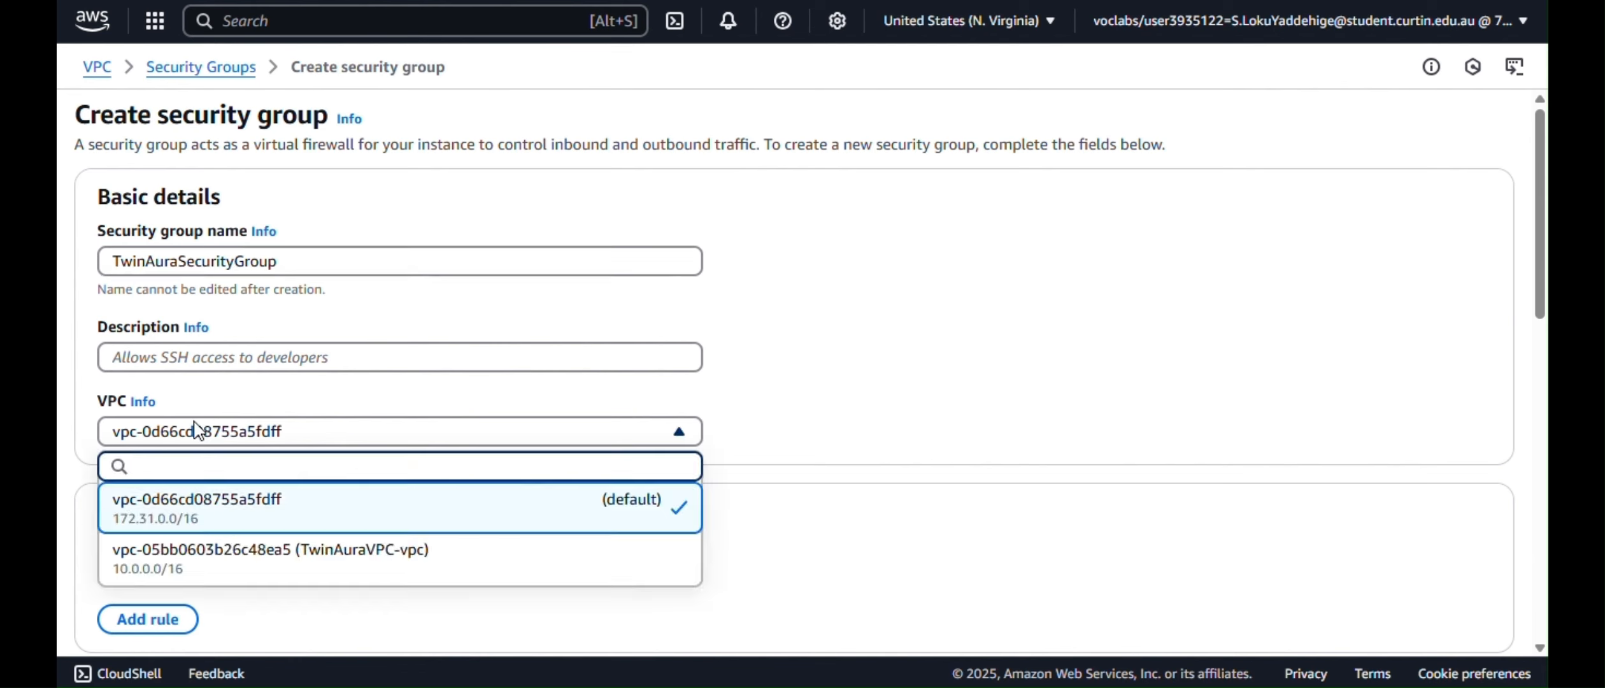
{"action": "left_click", "coordinate": [199, 549]}
Add an inbound HTTP rule with source Anywhere-IPv4 and the description "permit Web Request"
{"action": "scroll", "coordinate": [200, 514], "scroll_direction": "down", "scroll_amount": 3}
{"action": "scroll", "coordinate": [203, 509], "scroll_direction": "down", "scroll_amount": 3}
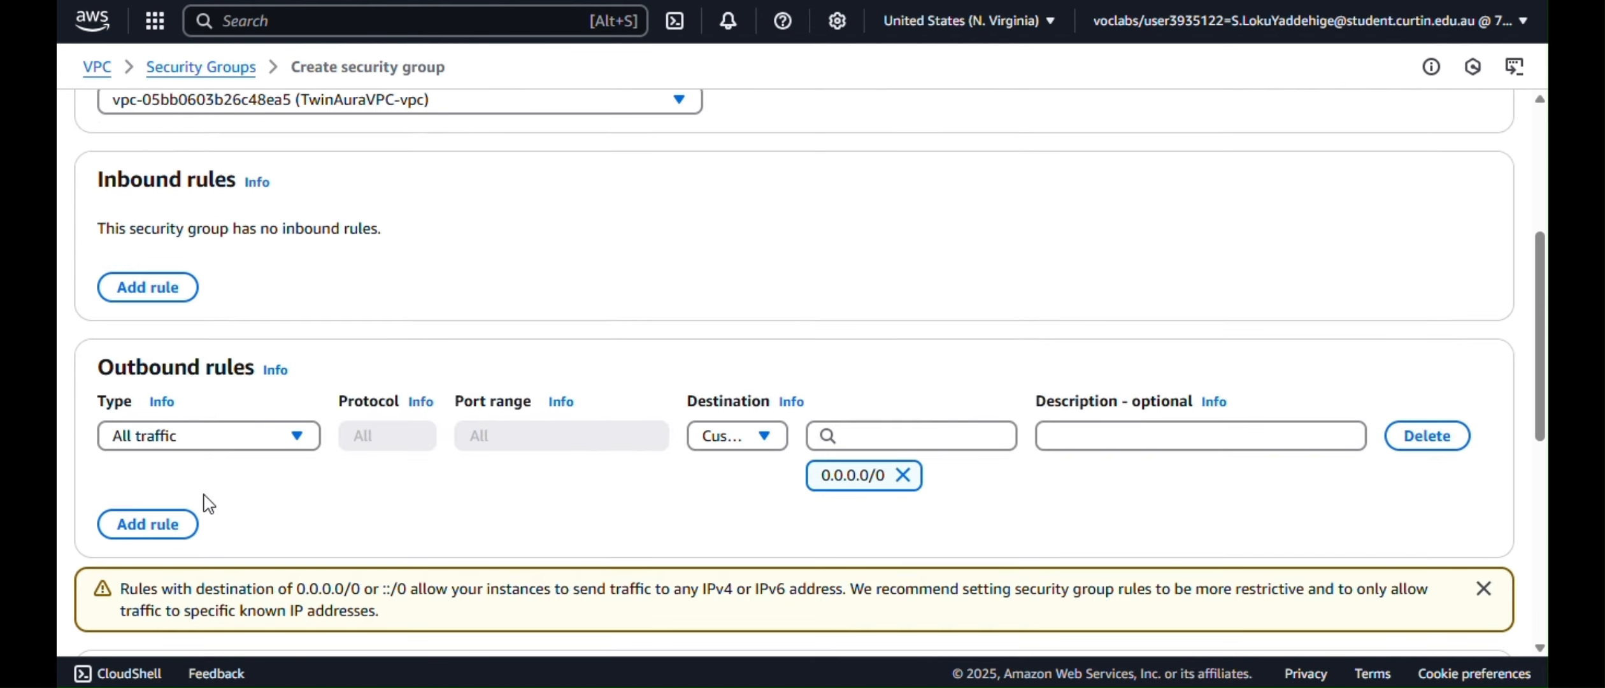
{"action": "left_click", "coordinate": [153, 288]}
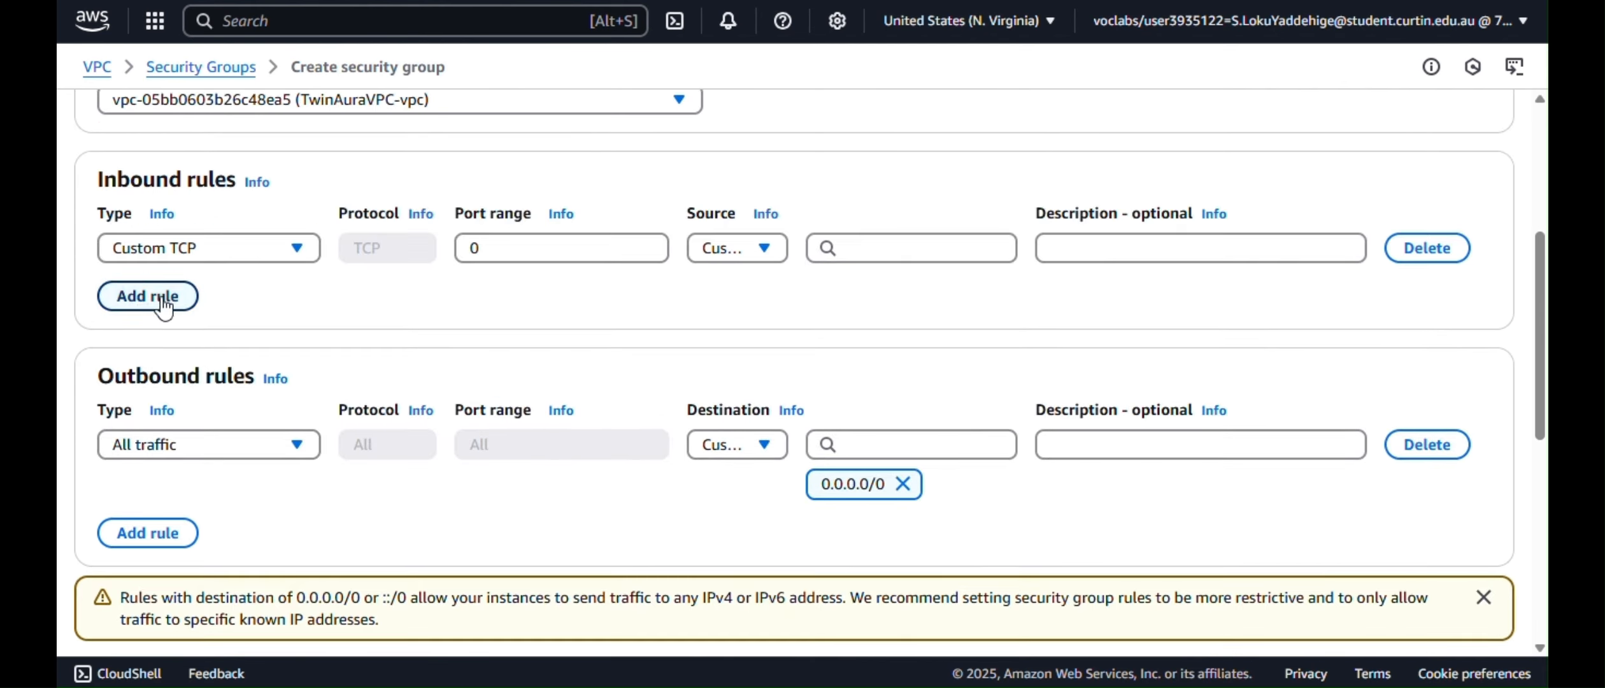
{"action": "left_click", "coordinate": [270, 245]}
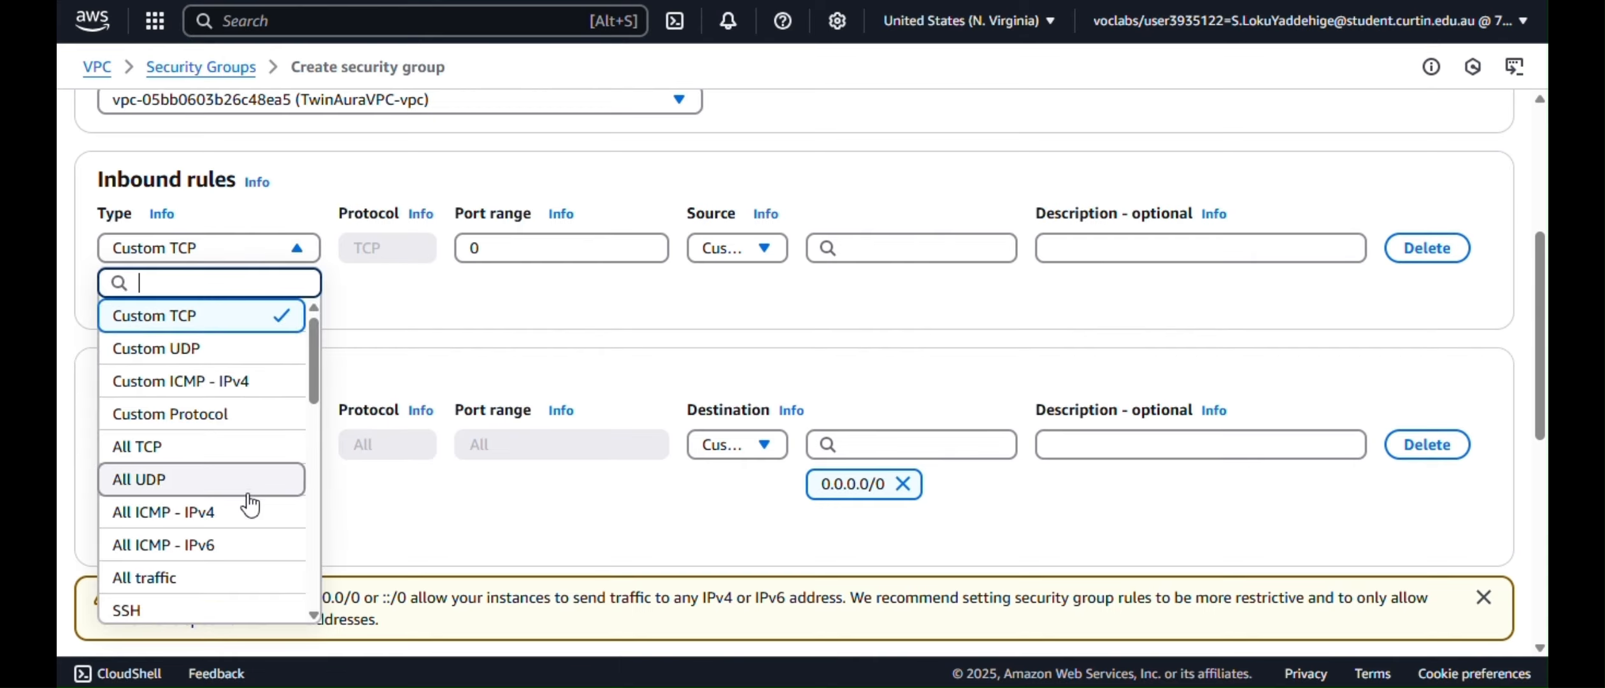
{"action": "scroll", "coordinate": [236, 522], "scroll_direction": "down", "scroll_amount": 2}
{"action": "scroll", "coordinate": [236, 509], "scroll_direction": "down", "scroll_amount": 2}
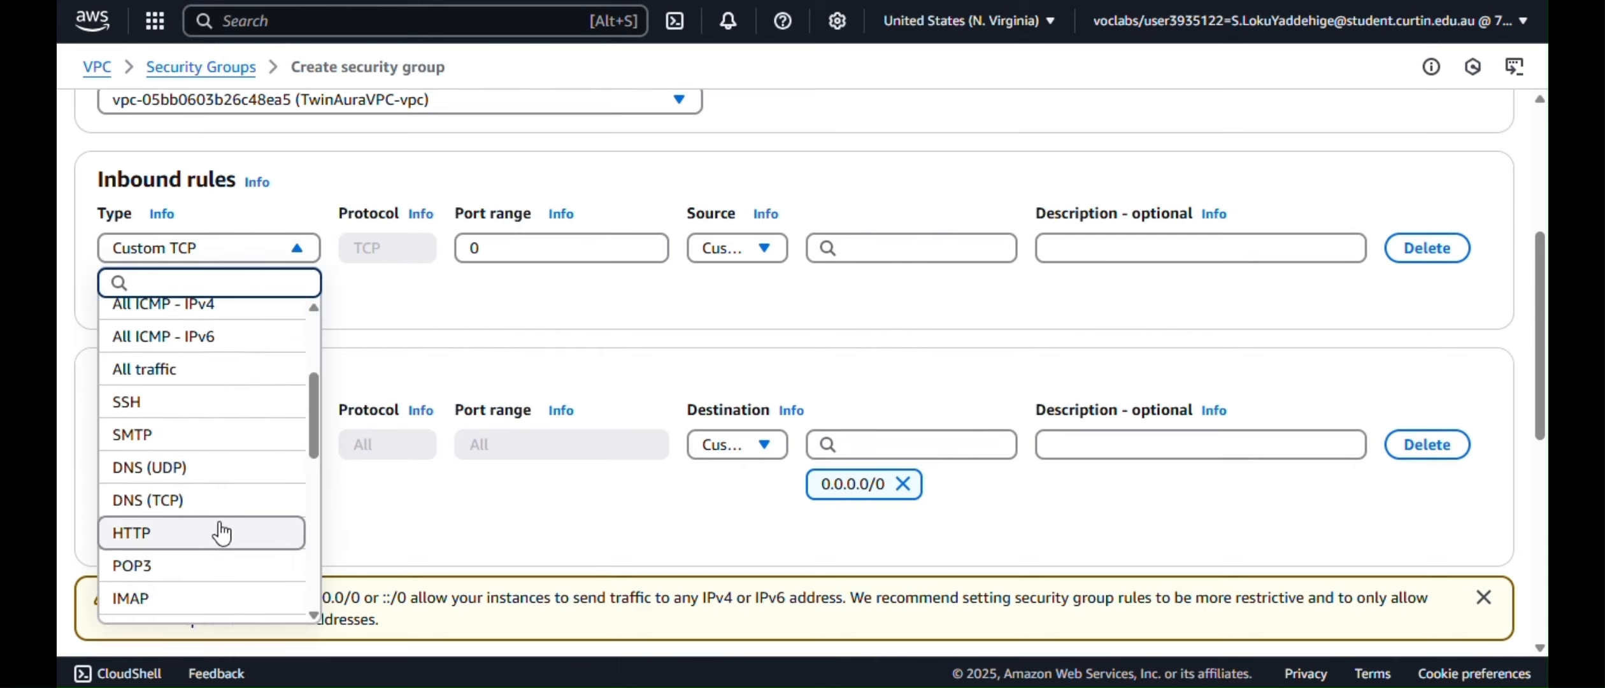
{"action": "left_click", "coordinate": [222, 530]}
{"action": "left_click", "coordinate": [718, 245]}
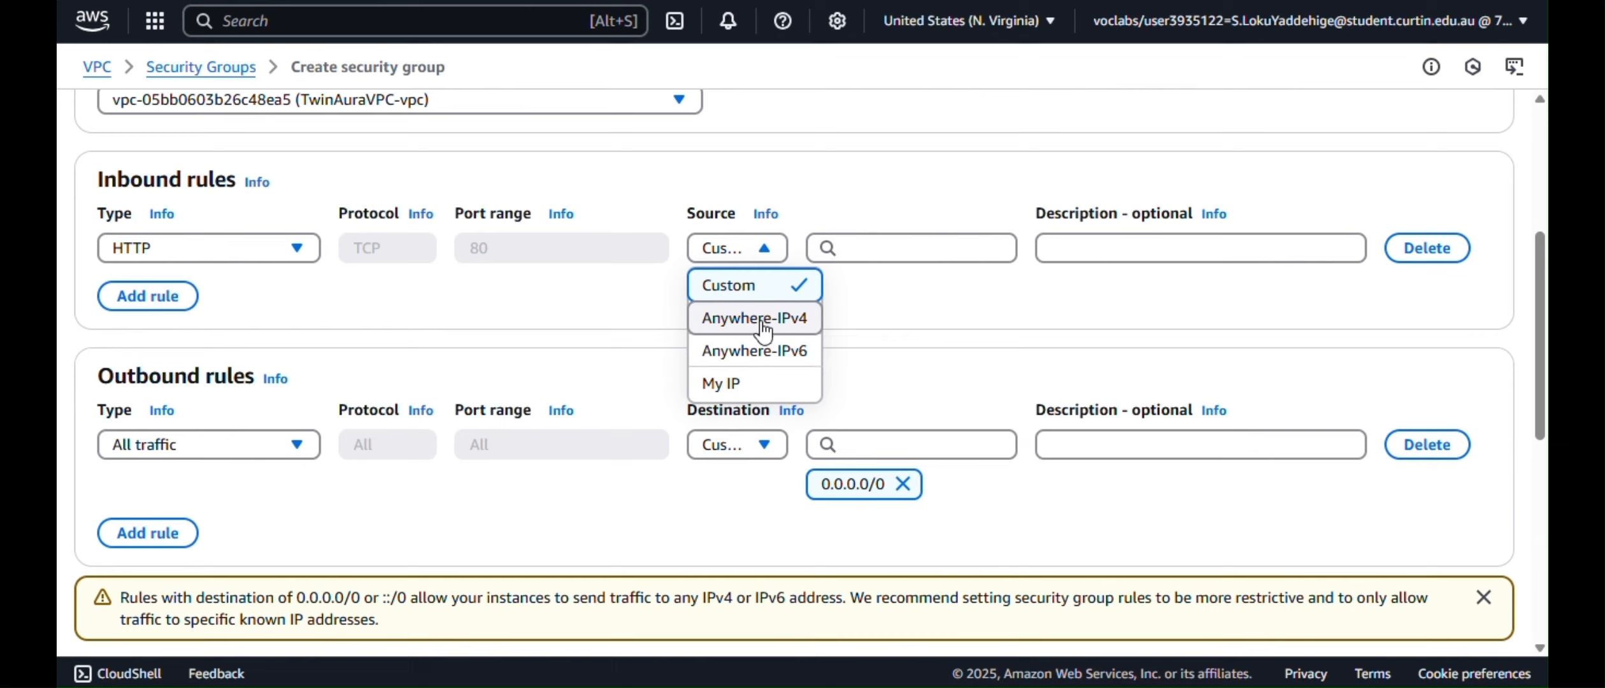
{"action": "left_click", "coordinate": [763, 331]}
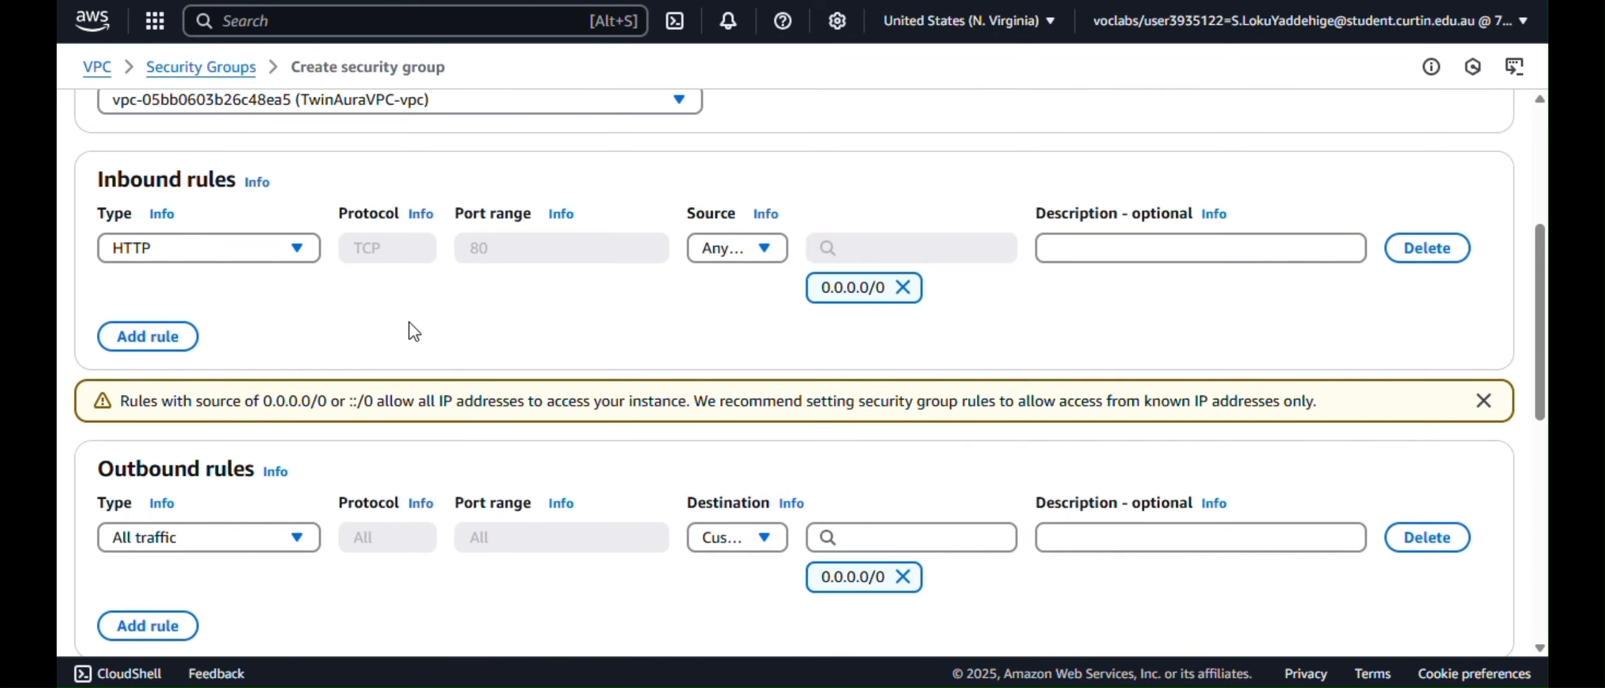
{"action": "left_click", "coordinate": [143, 335]}
{"action": "left_click", "coordinate": [1068, 246]}
{"action": "type", "text": "permit Web Request"}
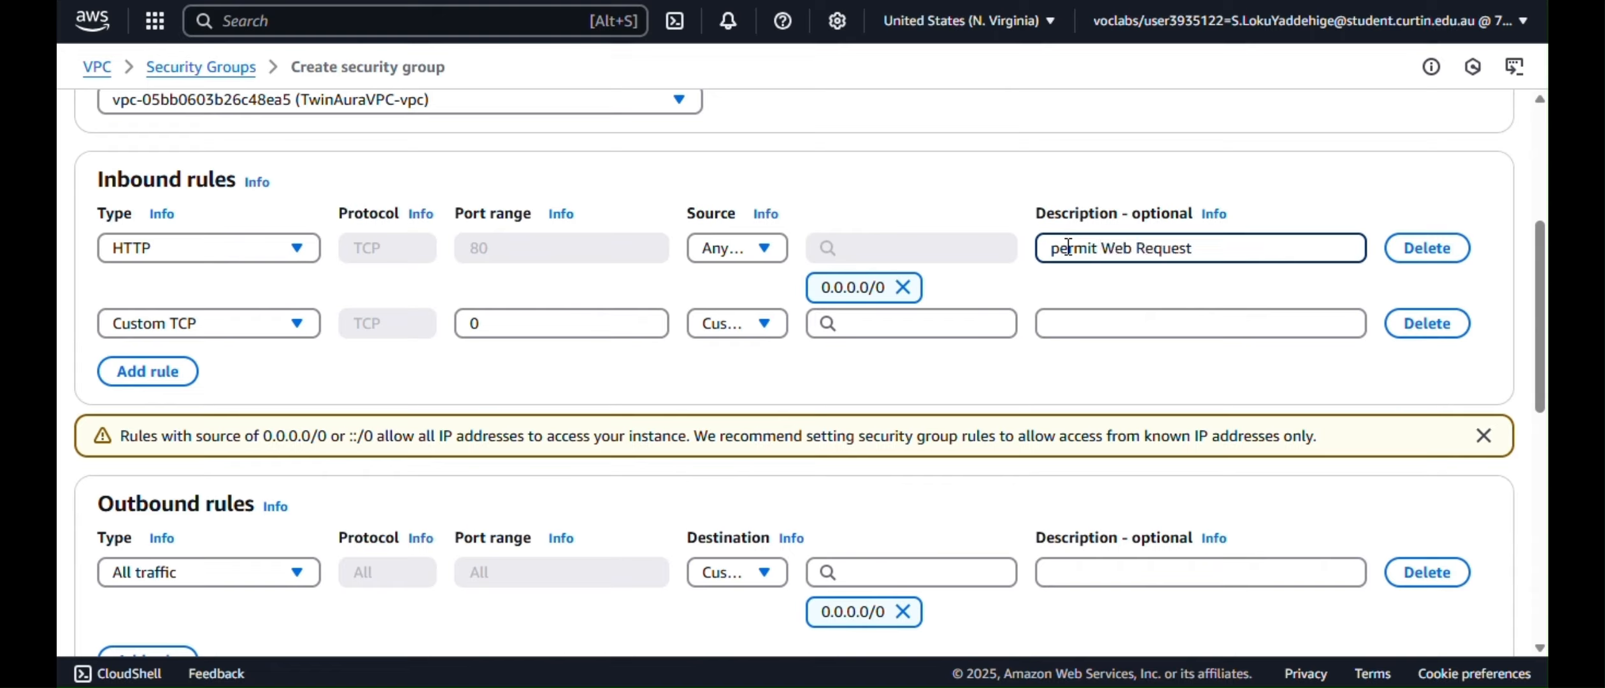
Configure the second inbound rule as SSH from Anywhere-IPv4 with the description "Permit SSH"
{"action": "left_click", "coordinate": [297, 322]}
{"action": "scroll", "coordinate": [211, 497], "scroll_direction": "down", "scroll_amount": 3}
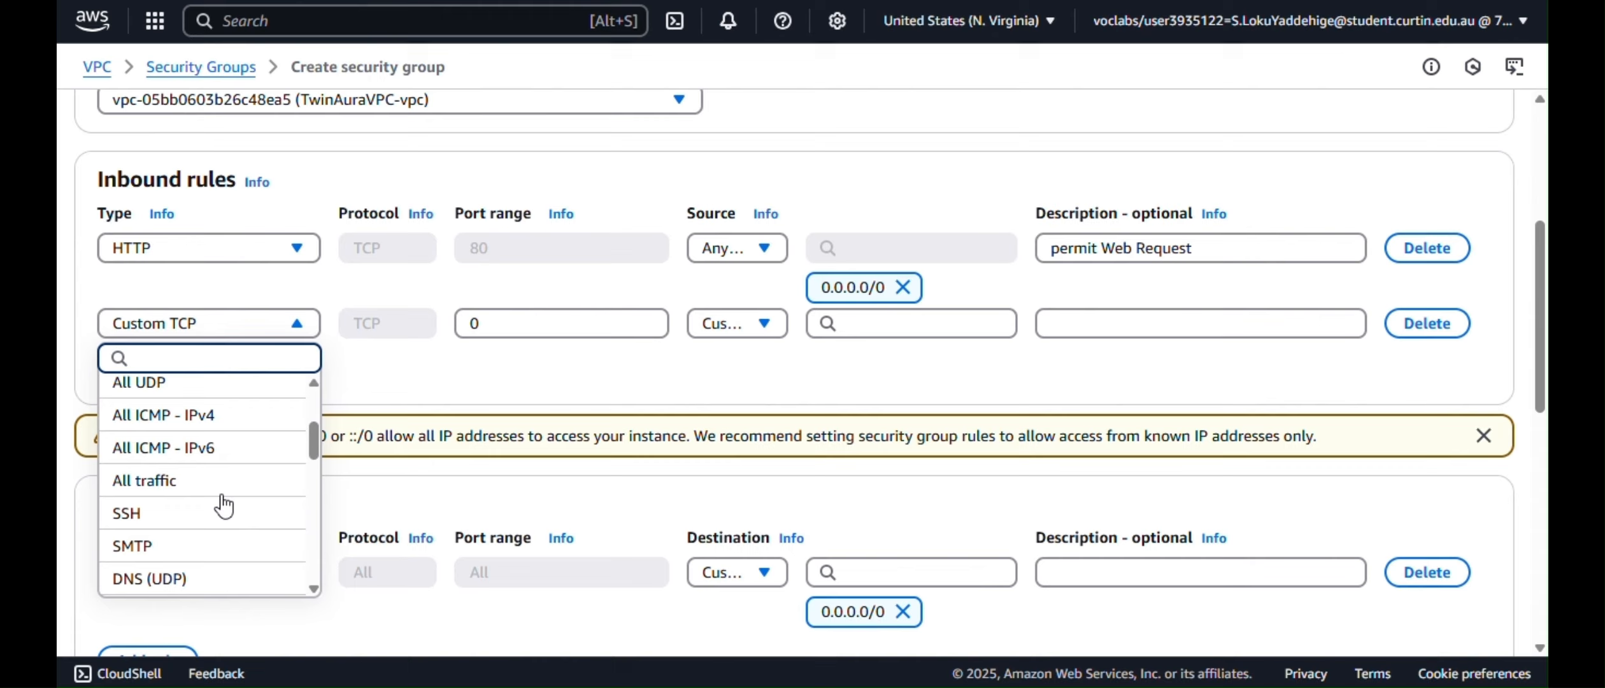
{"action": "left_click", "coordinate": [213, 511]}
{"action": "left_click", "coordinate": [754, 324]}
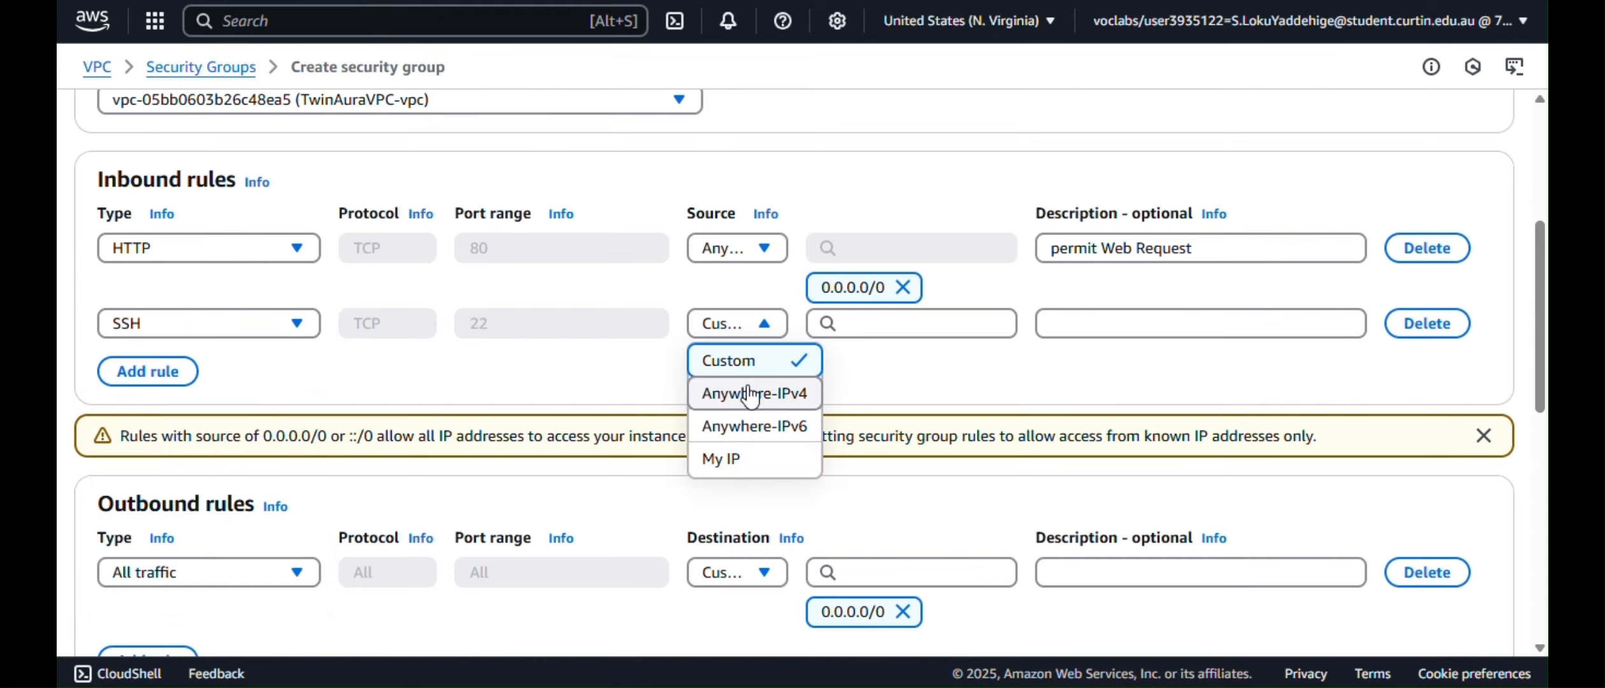
{"action": "left_click", "coordinate": [745, 491]}
{"action": "left_click", "coordinate": [1079, 314]}
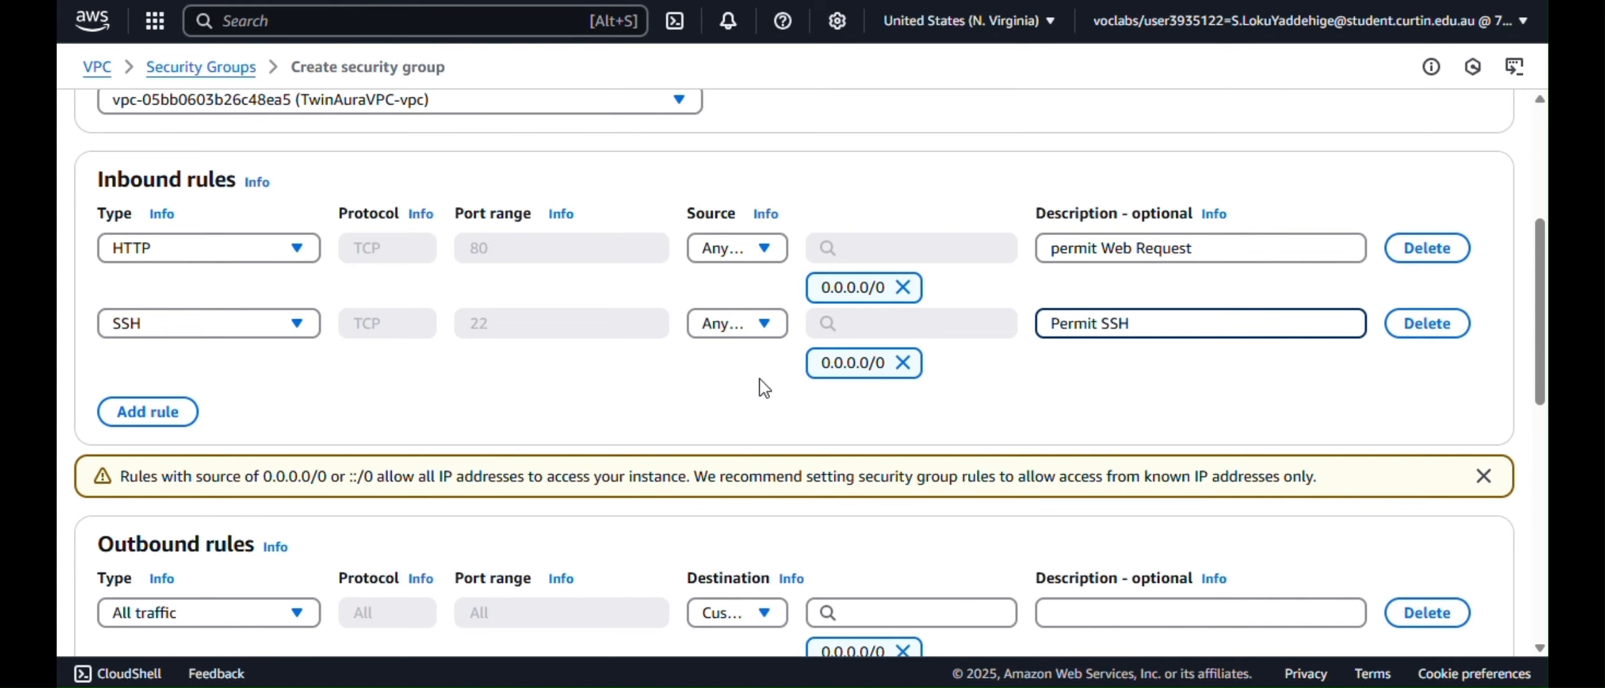
{"action": "type", "text": "Permit SSH"}
Fill in the security group's description and create the group with its inbound rules
{"action": "scroll", "coordinate": [765, 386], "scroll_direction": "down", "scroll_amount": 6}
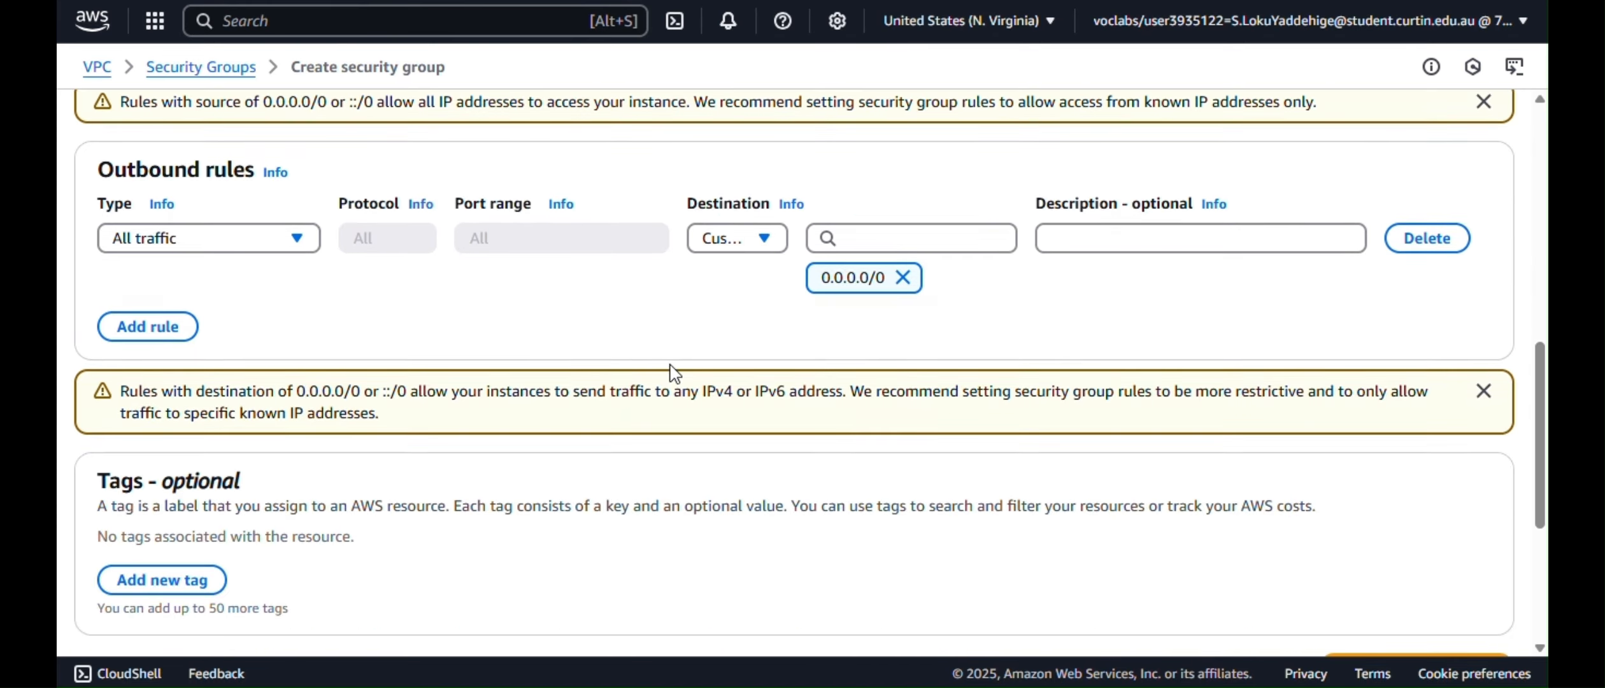
{"action": "scroll", "coordinate": [674, 372], "scroll_direction": "down", "scroll_amount": 3}
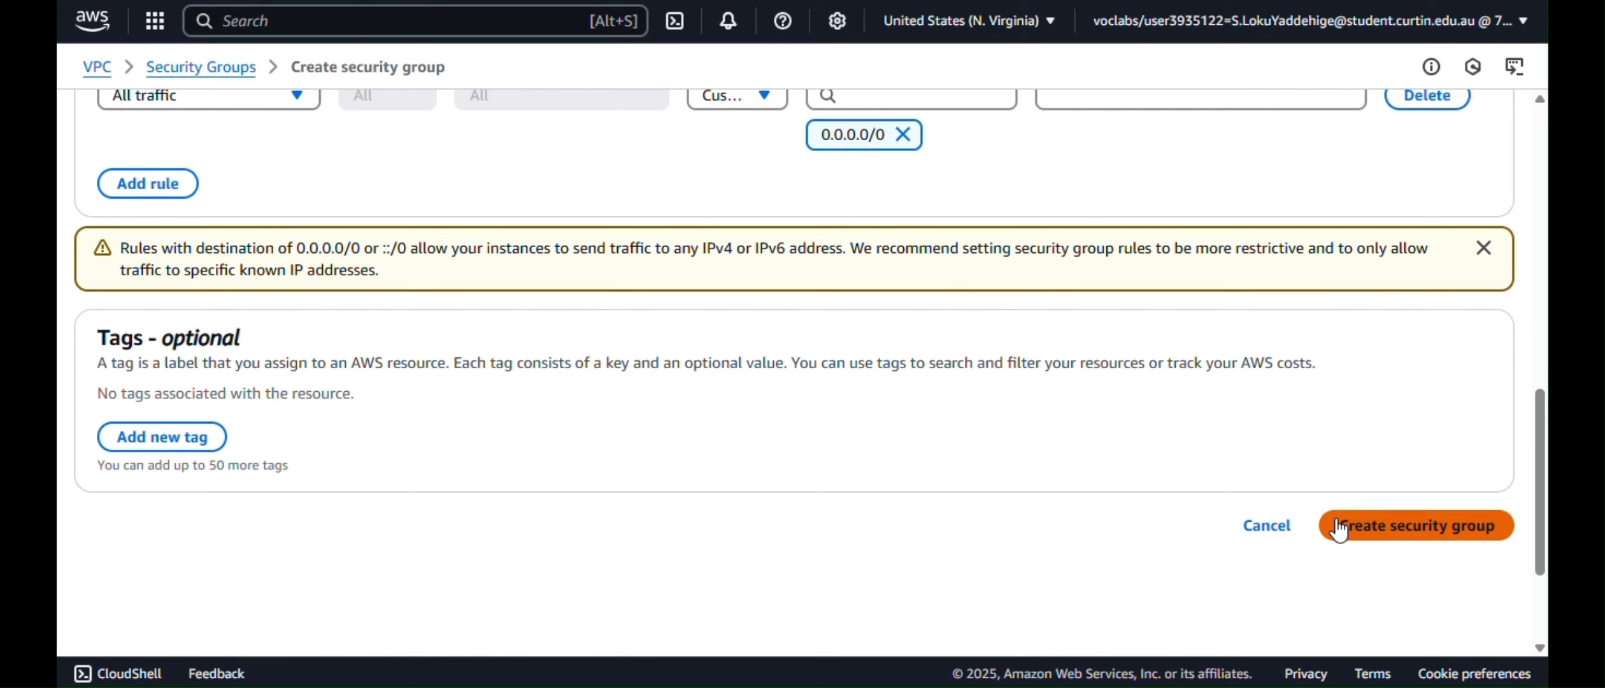
{"action": "left_click", "coordinate": [1339, 527]}
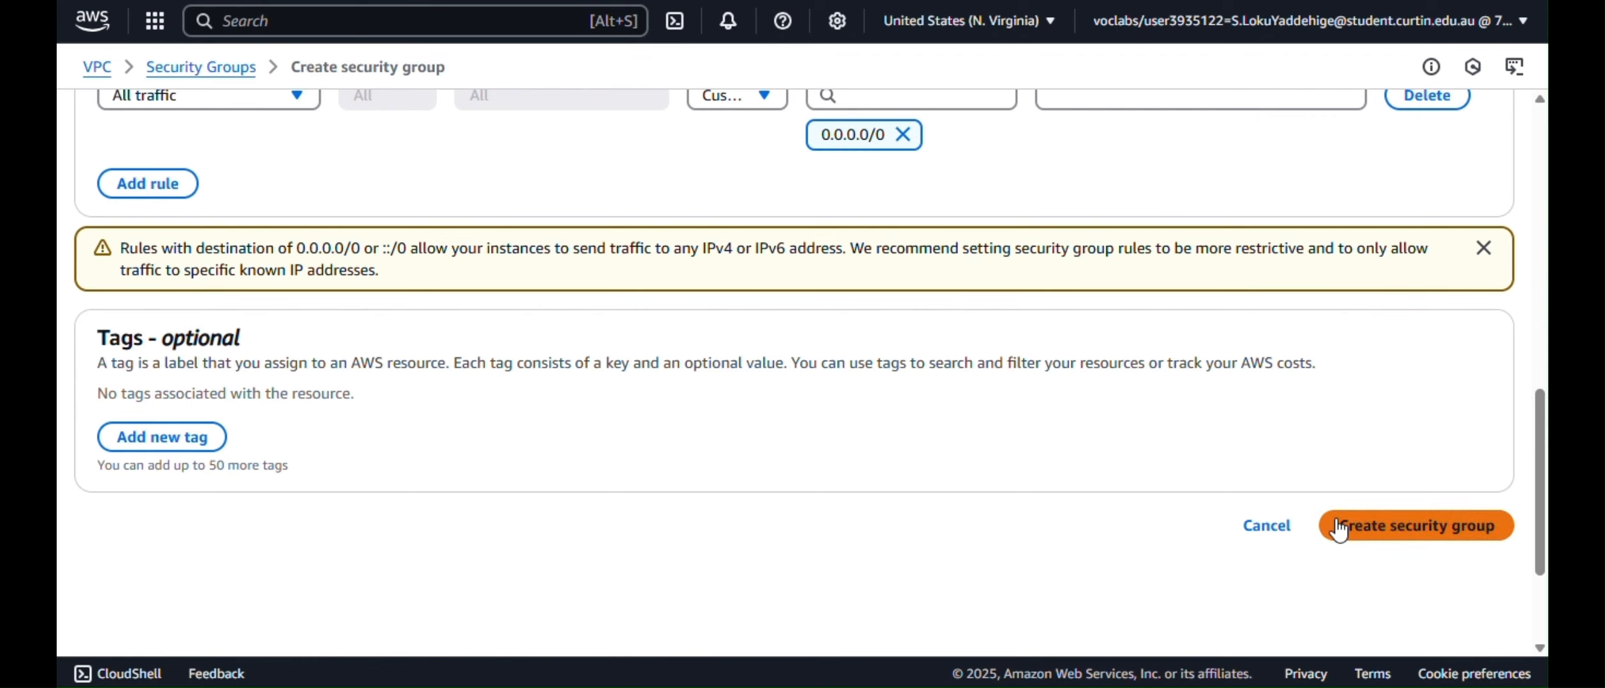
{"action": "left_click", "coordinate": [332, 368]}
{"action": "type", "text": "Twin"}
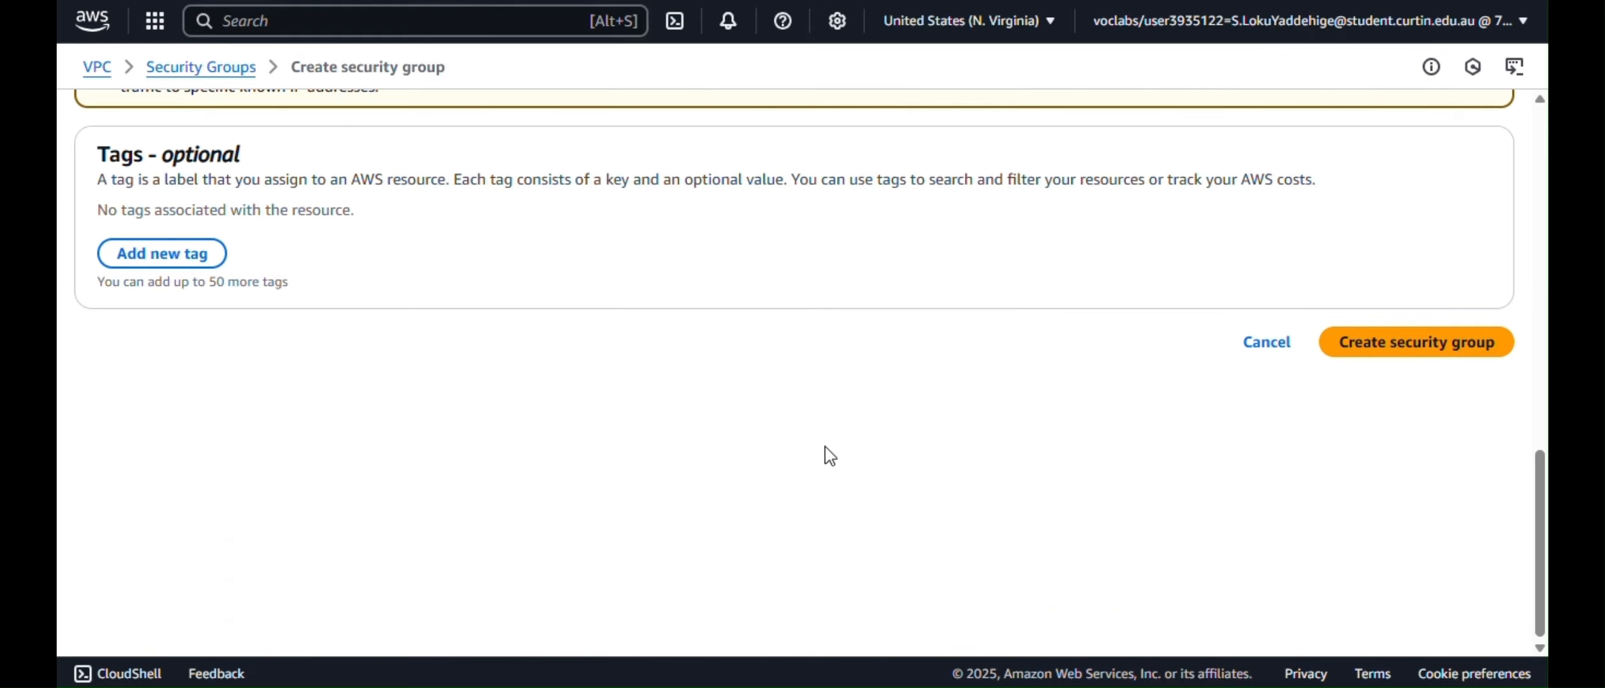
{"action": "left_click", "coordinate": [1444, 350]}
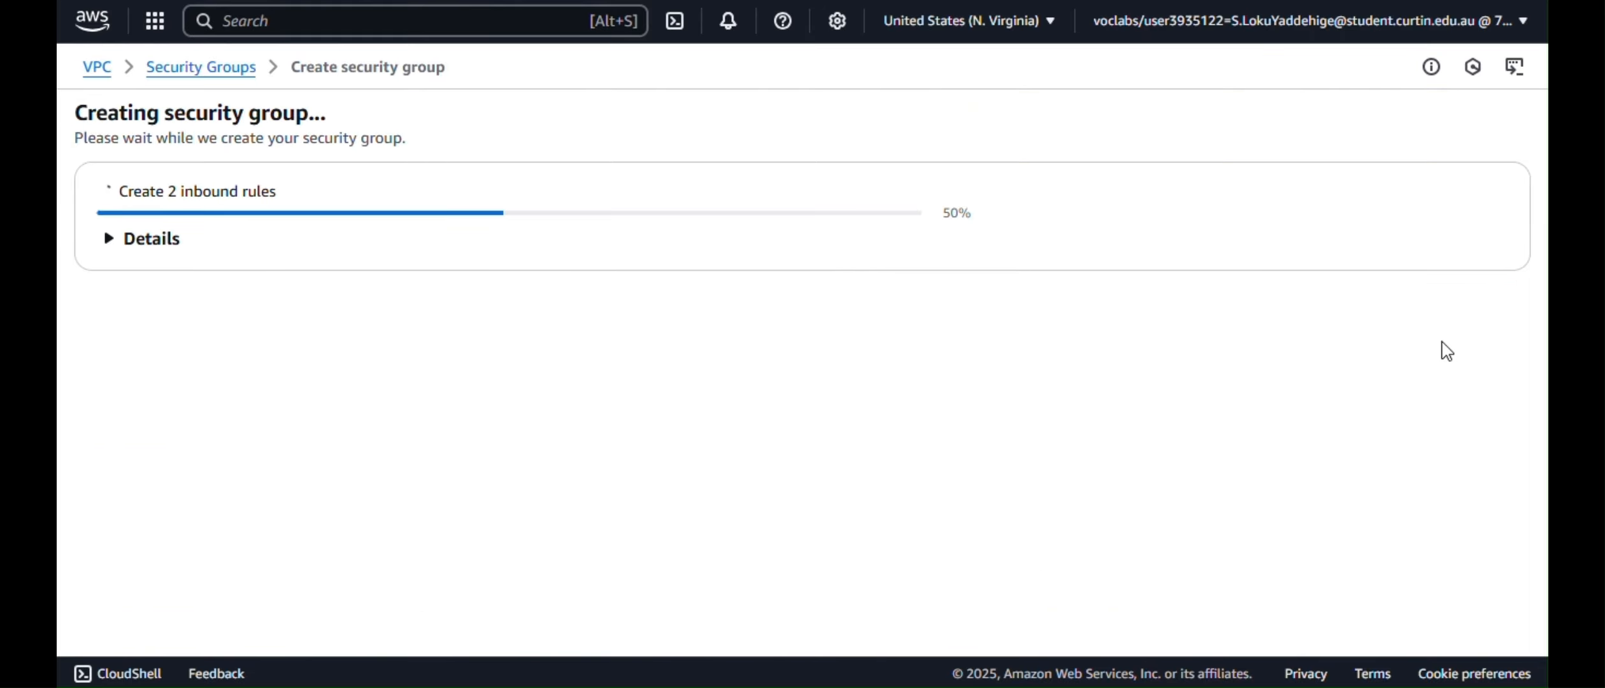
{"action": "scroll", "coordinate": [1446, 346], "scroll_direction": "down", "scroll_amount": 3}
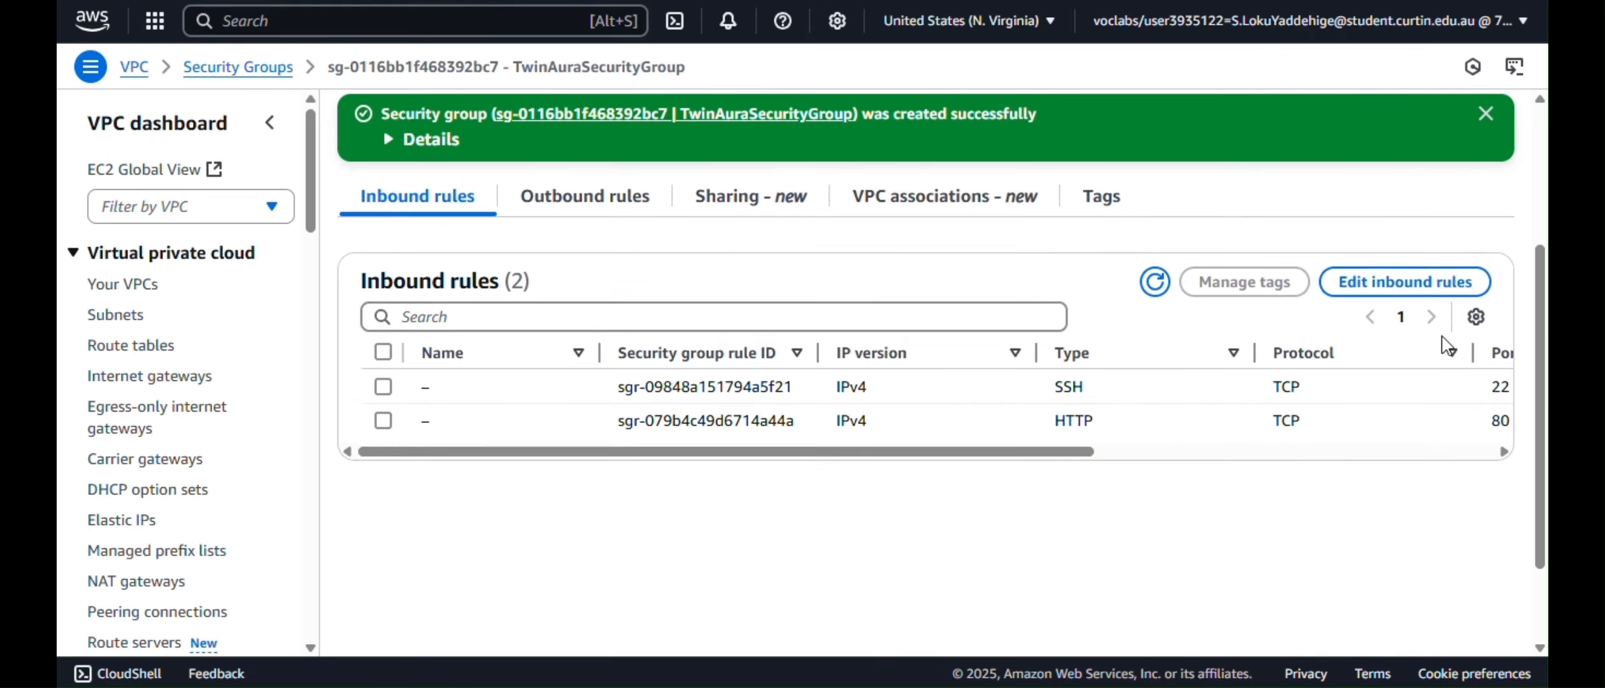
{"action": "scroll", "coordinate": [1083, 395], "scroll_direction": "right", "scroll_amount": 5}
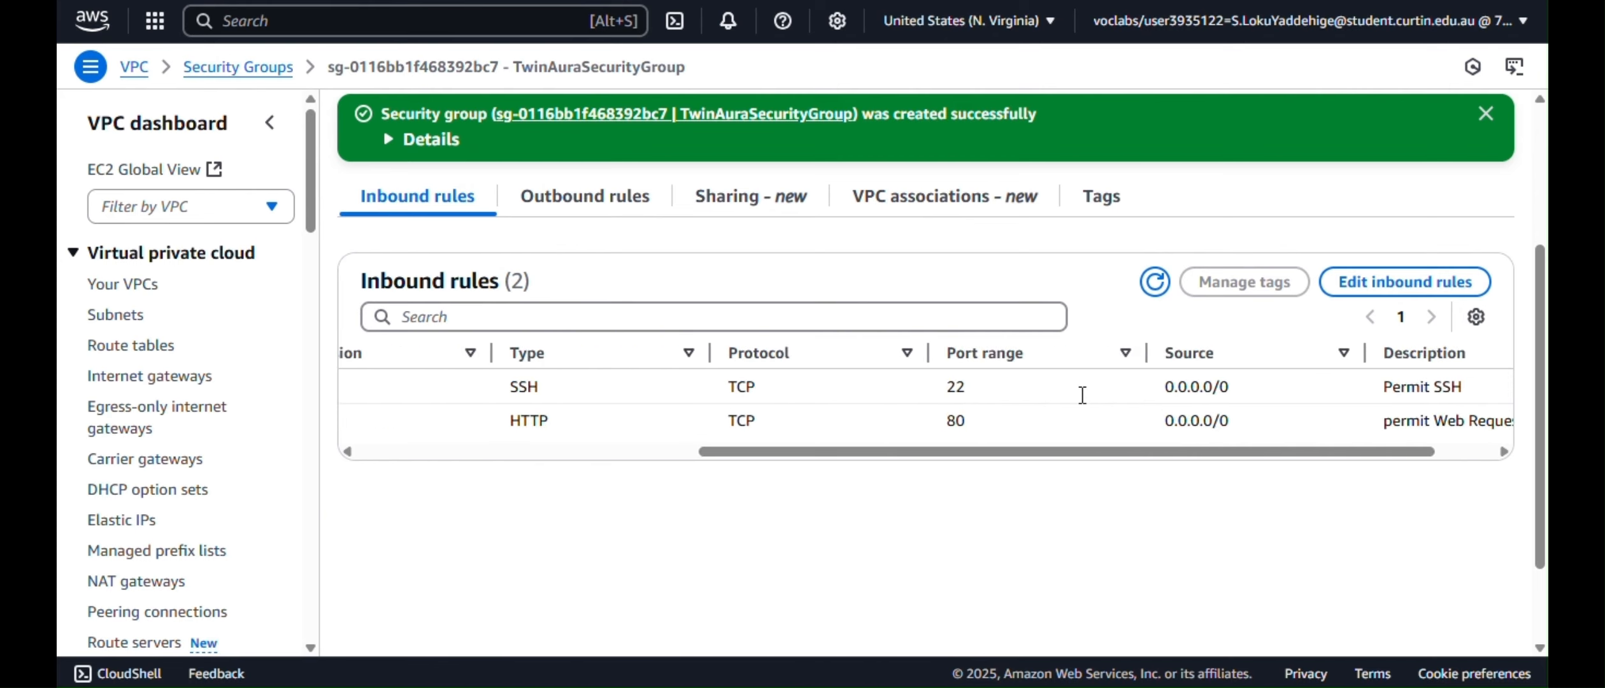
{"action": "scroll", "coordinate": [1083, 394], "scroll_direction": "left", "scroll_amount": 5}
{"action": "scroll", "coordinate": [1083, 395], "scroll_direction": "up", "scroll_amount": 3}
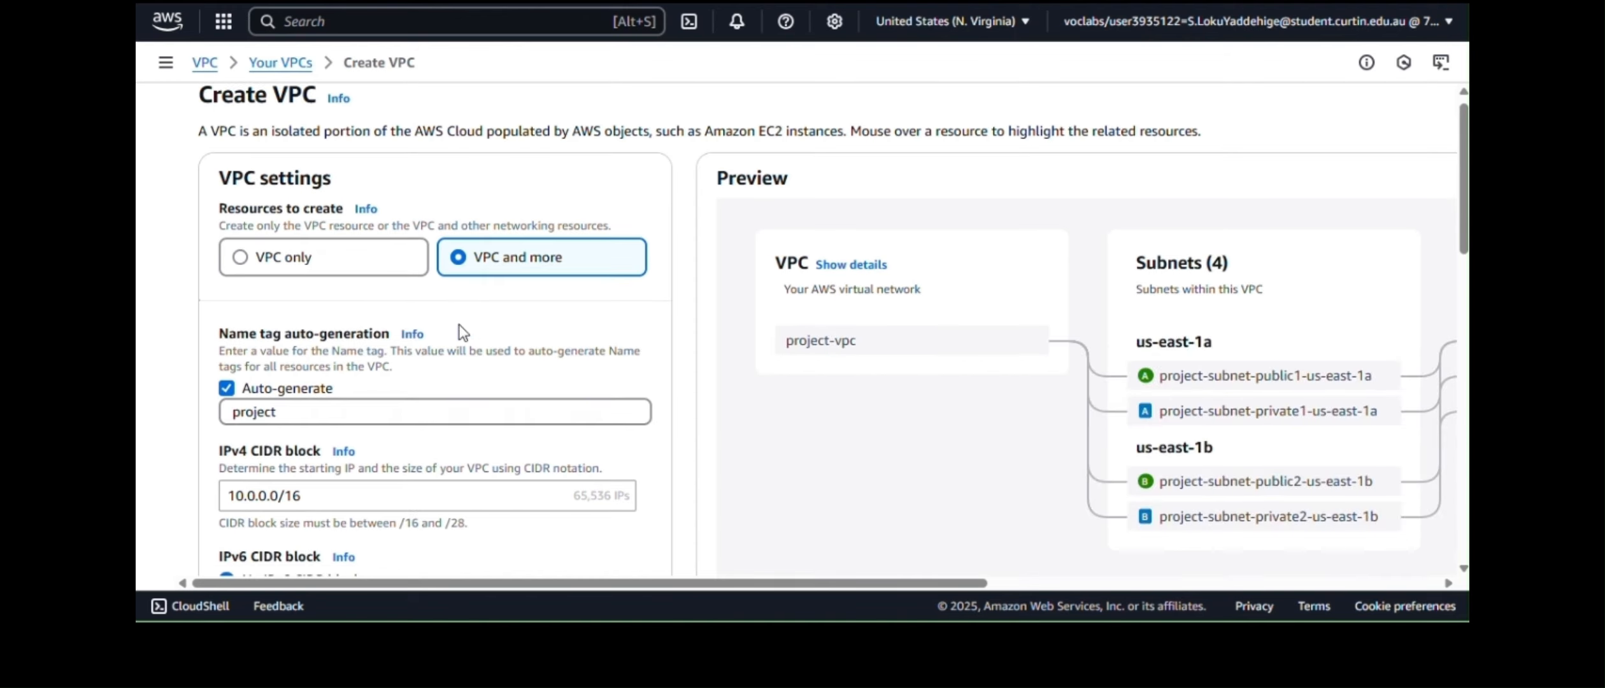
Set the auto-generated name tag for the new VPC and its resources to TwinAuraVPC
{"action": "double_click", "coordinate": [405, 412]}
{"action": "type", "text": "TwinAuraVPC"}
{"action": "scroll", "coordinate": [405, 414], "scroll_direction": "down", "scroll_amount": 2}
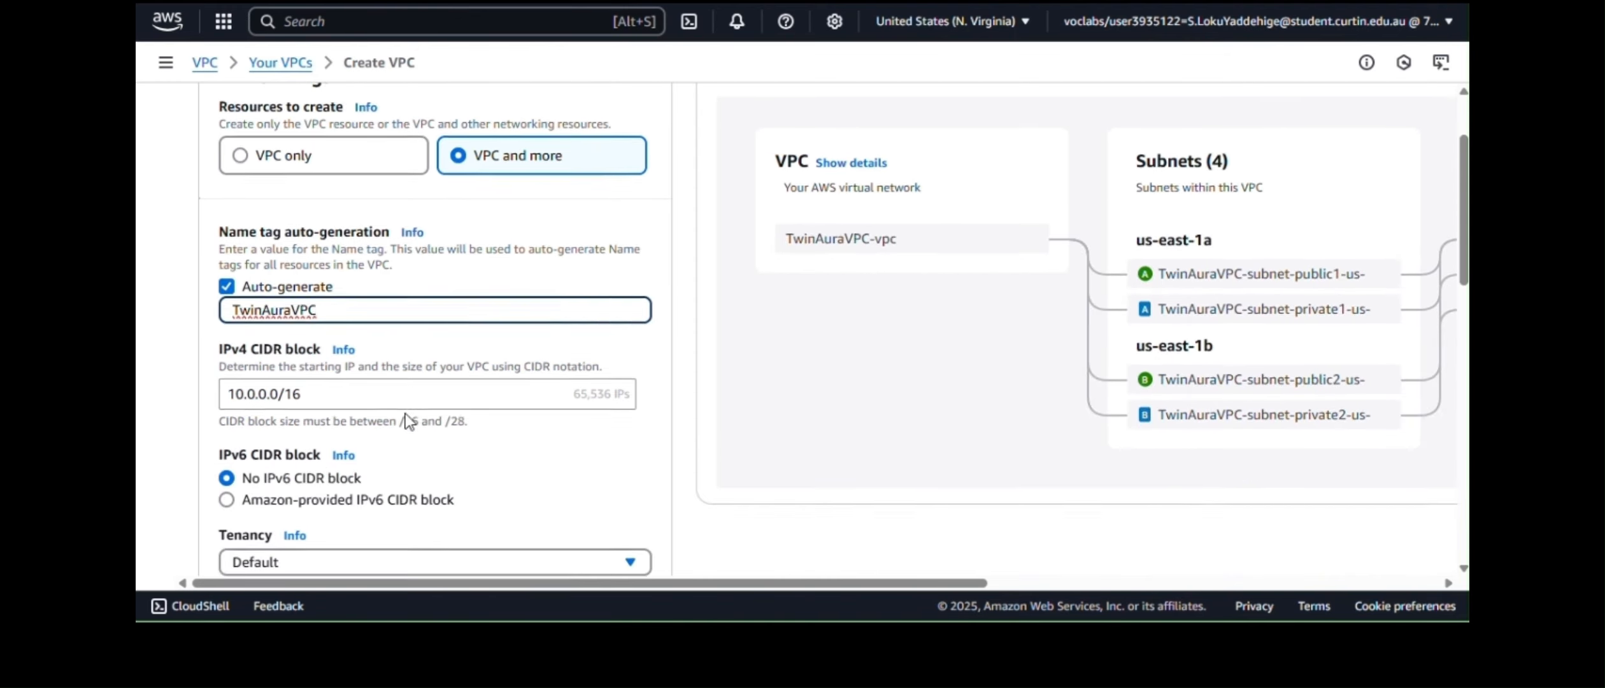
{"action": "left_click", "coordinate": [337, 384]}
{"action": "scroll", "coordinate": [449, 427], "scroll_direction": "down", "scroll_amount": 3}
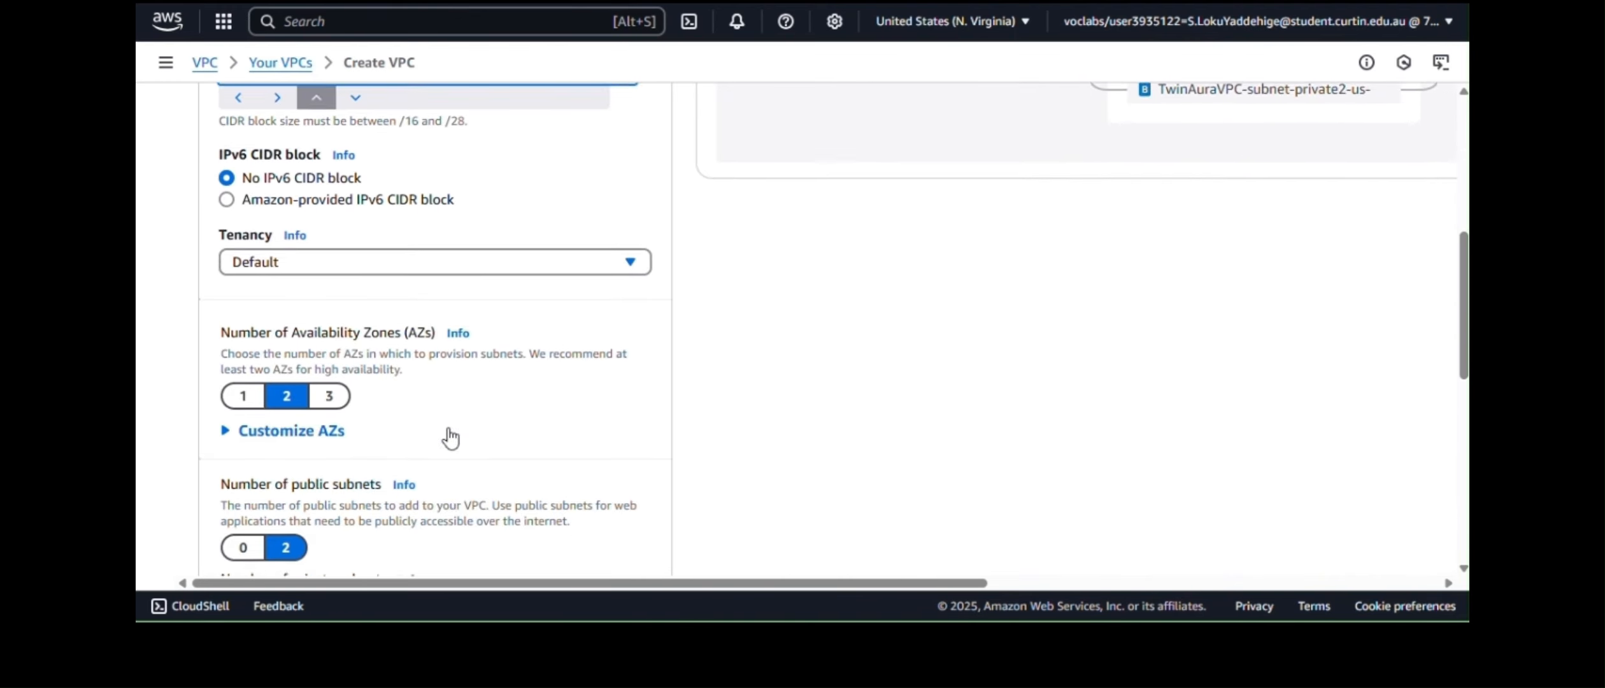
Customize the public subnet CIDR blocks to 10.0.0.0/26 in us-east-1a and 10.0.1.0/26 in us-east-1b
{"action": "scroll", "coordinate": [449, 436], "scroll_direction": "down", "scroll_amount": 4}
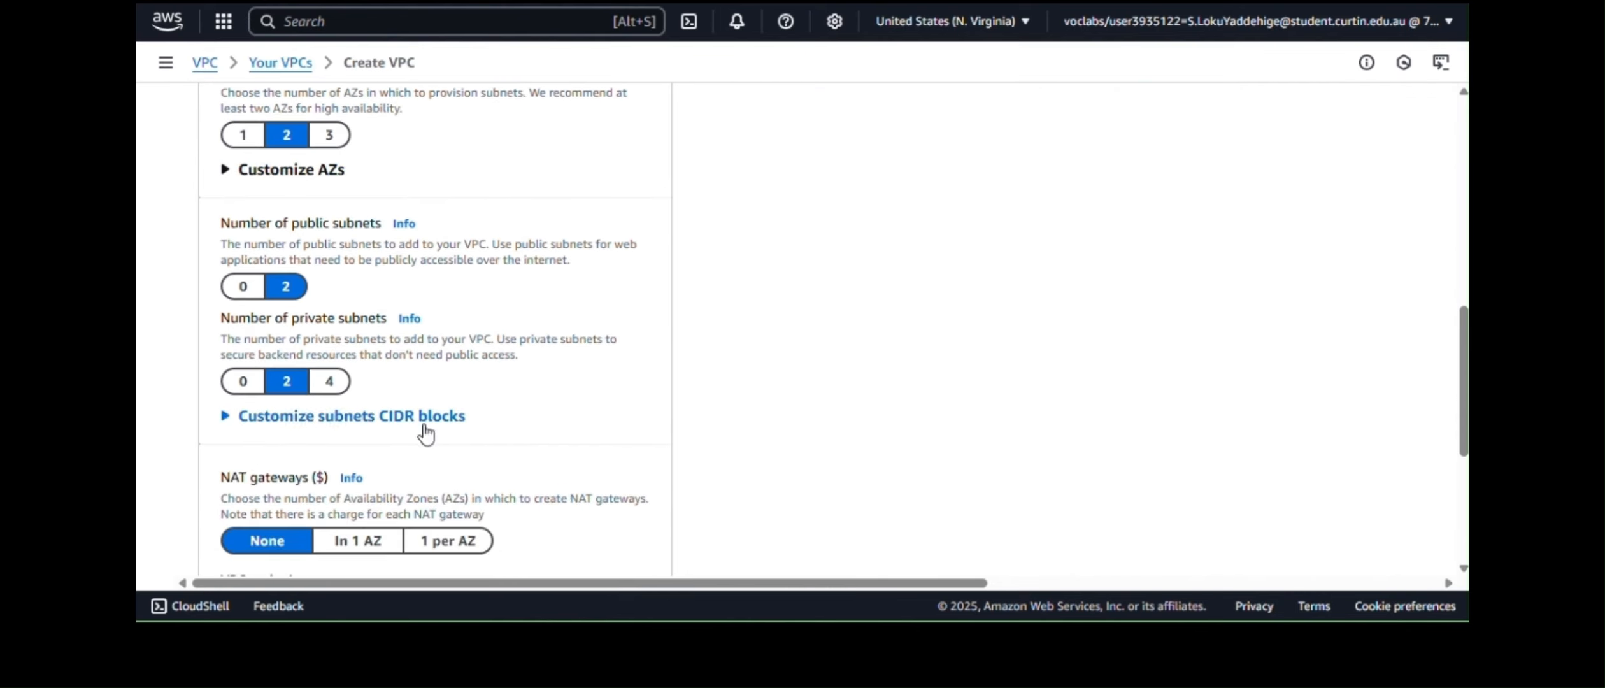
{"action": "left_click", "coordinate": [422, 426]}
{"action": "scroll", "coordinate": [407, 408], "scroll_direction": "down", "scroll_amount": 2}
{"action": "left_click", "coordinate": [392, 389]}
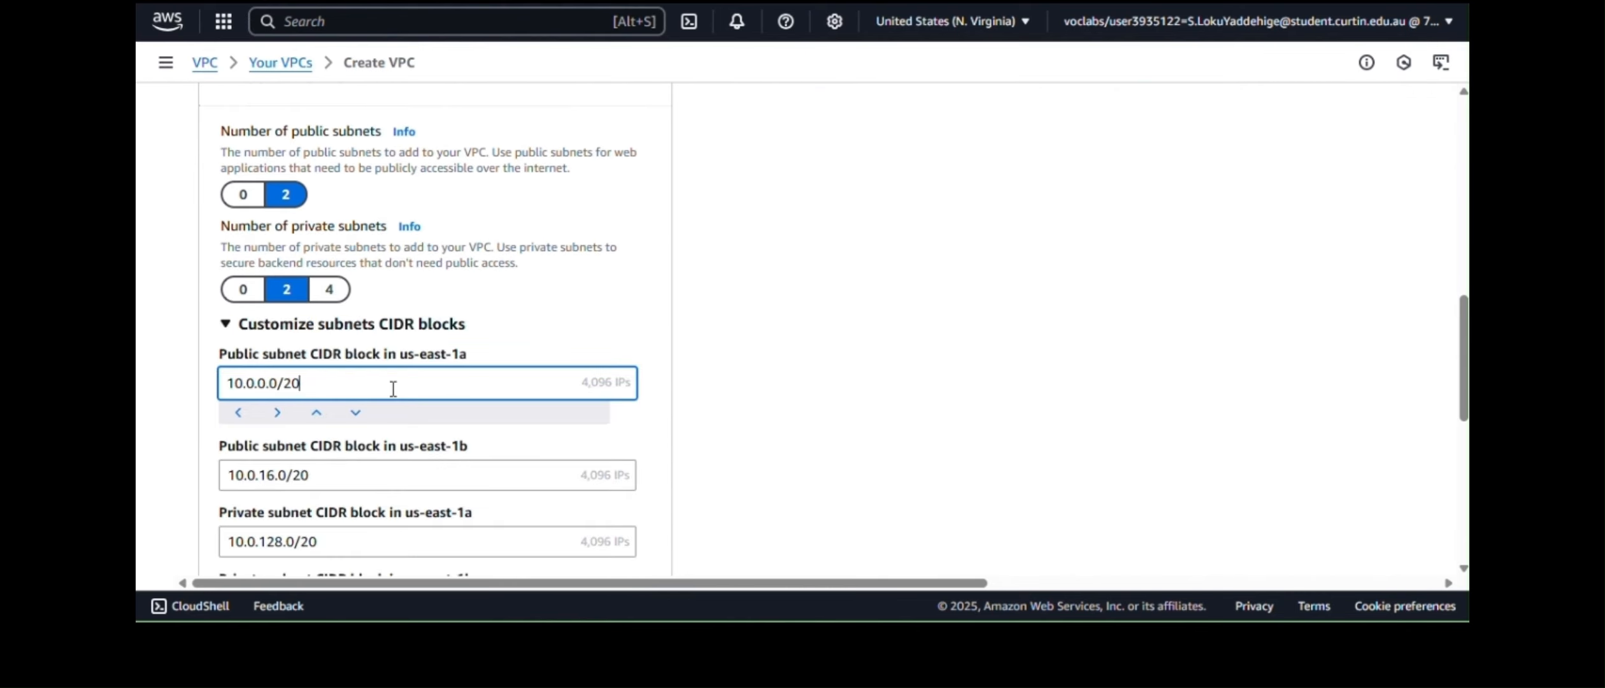
{"action": "left_click", "coordinate": [277, 485]}
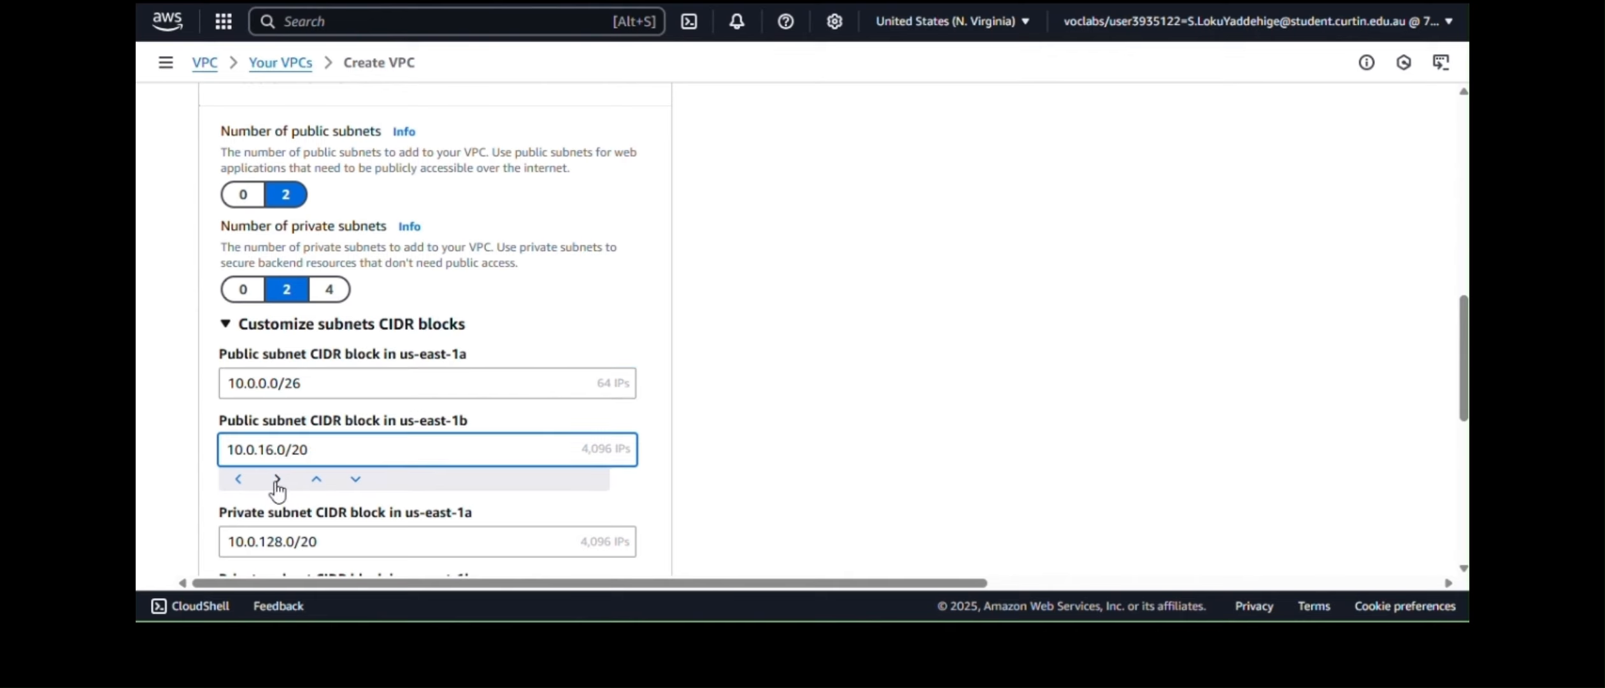
{"action": "key", "text": "BackSpace"}
{"action": "type", "text": "01"}
{"action": "left_click", "coordinate": [320, 450]}
Set the private subnet CIDR blocks to 10.0.128.0/26 in us-east-1a and 10.0.2.0/26 in us-east-1b
{"action": "scroll", "coordinate": [338, 497], "scroll_direction": "down", "scroll_amount": 4}
{"action": "left_click", "coordinate": [361, 354]}
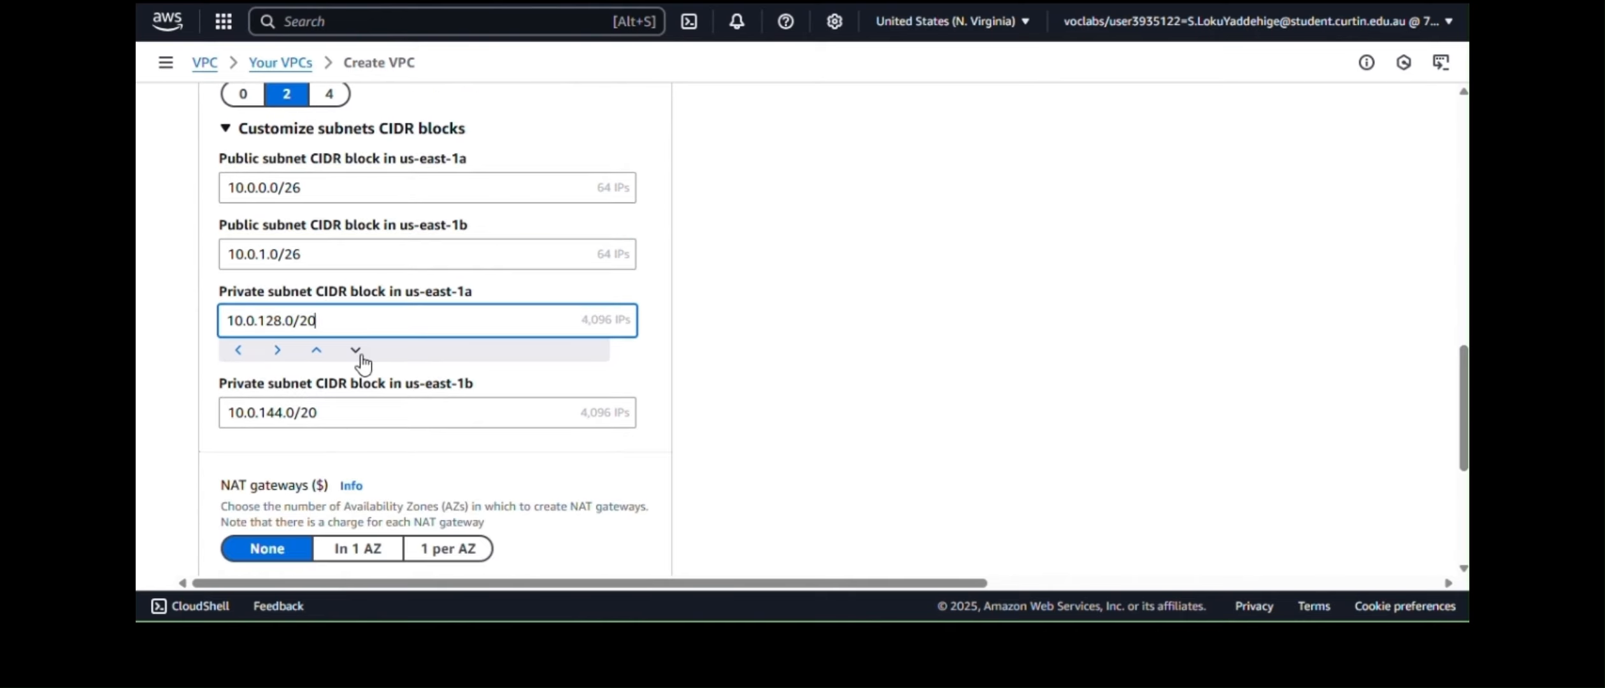
{"action": "key", "text": "BackSpace"}
{"action": "type", "text": "6"}
{"action": "left_click", "coordinate": [347, 412]}
{"action": "key", "text": "ctrl+a"}
{"action": "type", "text": "10."}
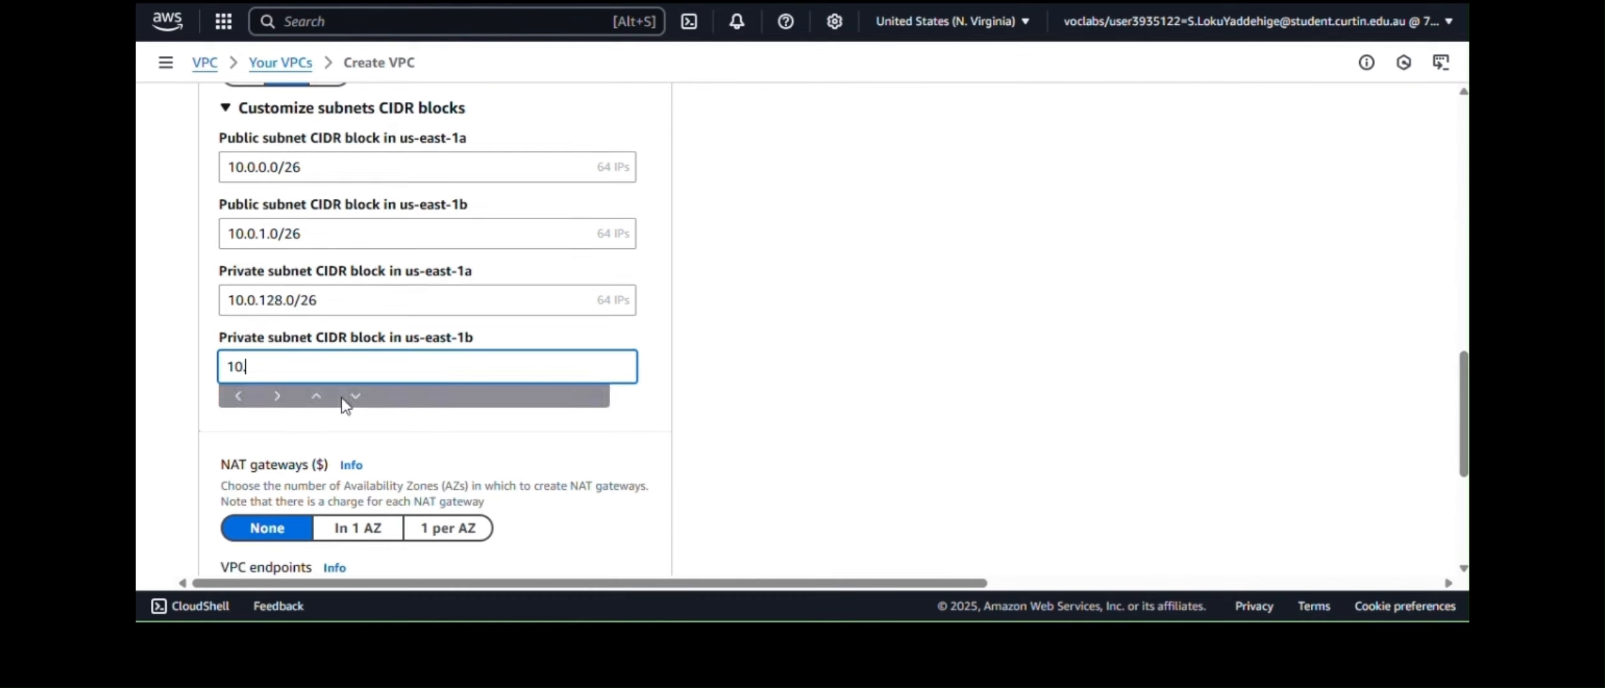
{"action": "type", "text": "0.2.0/26"}
Set the NAT gateways to 1 per AZ and create the VPC with its resources
{"action": "scroll", "coordinate": [341, 397], "scroll_direction": "down", "scroll_amount": 3}
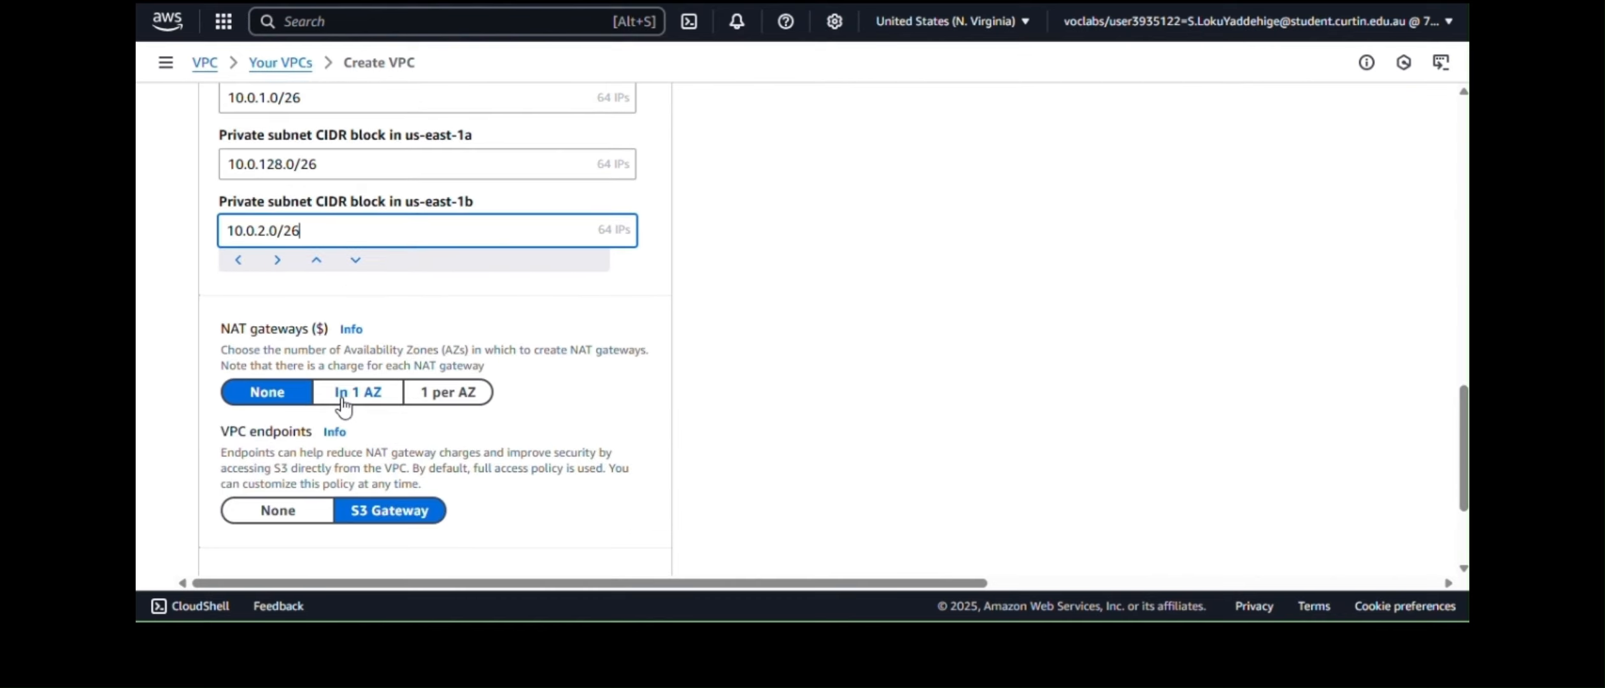
{"action": "scroll", "coordinate": [446, 389], "scroll_direction": "down", "scroll_amount": 1}
{"action": "left_click", "coordinate": [446, 361]}
{"action": "scroll", "coordinate": [414, 386], "scroll_direction": "down", "scroll_amount": 3}
{"action": "left_click", "coordinate": [290, 493]}
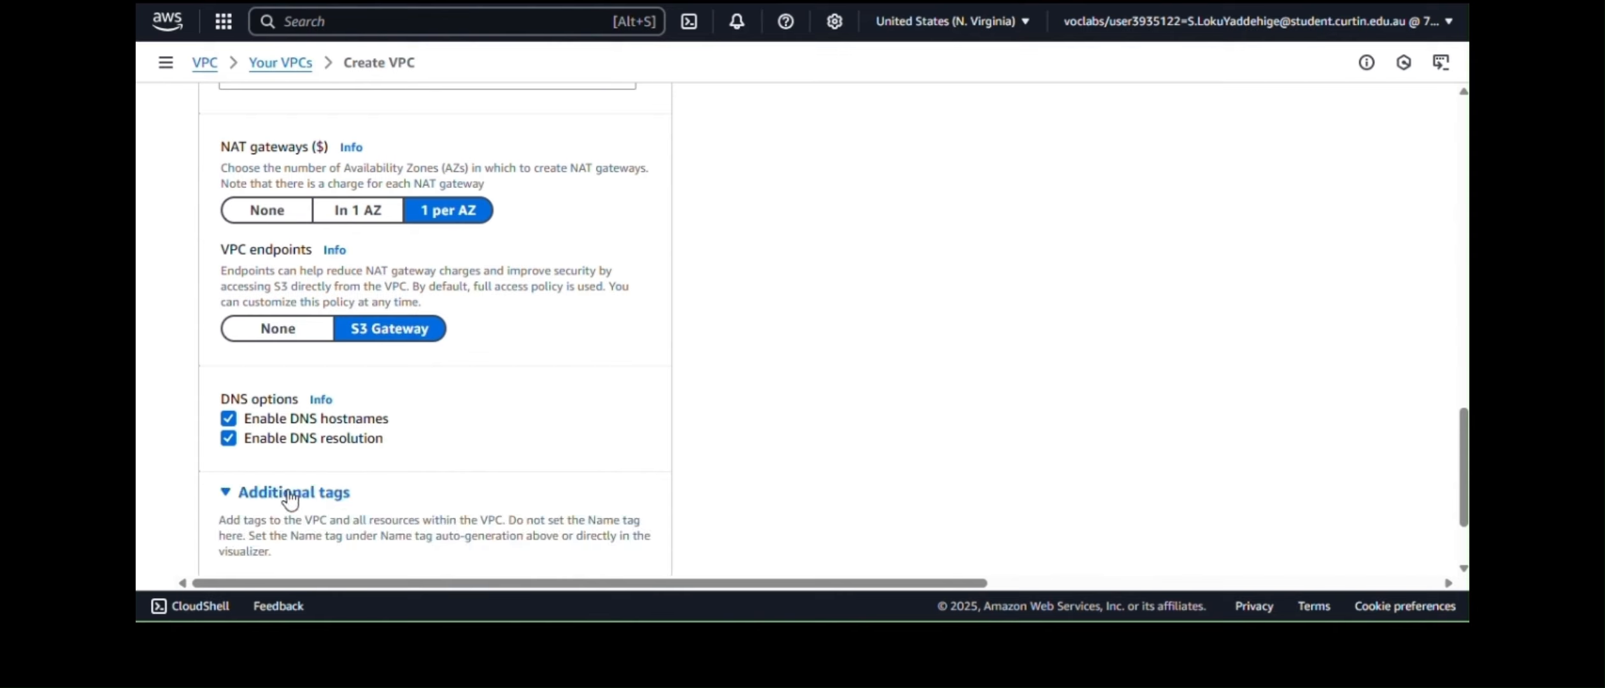
{"action": "scroll", "coordinate": [290, 497], "scroll_direction": "down", "scroll_amount": 2}
{"action": "left_click", "coordinate": [621, 549]}
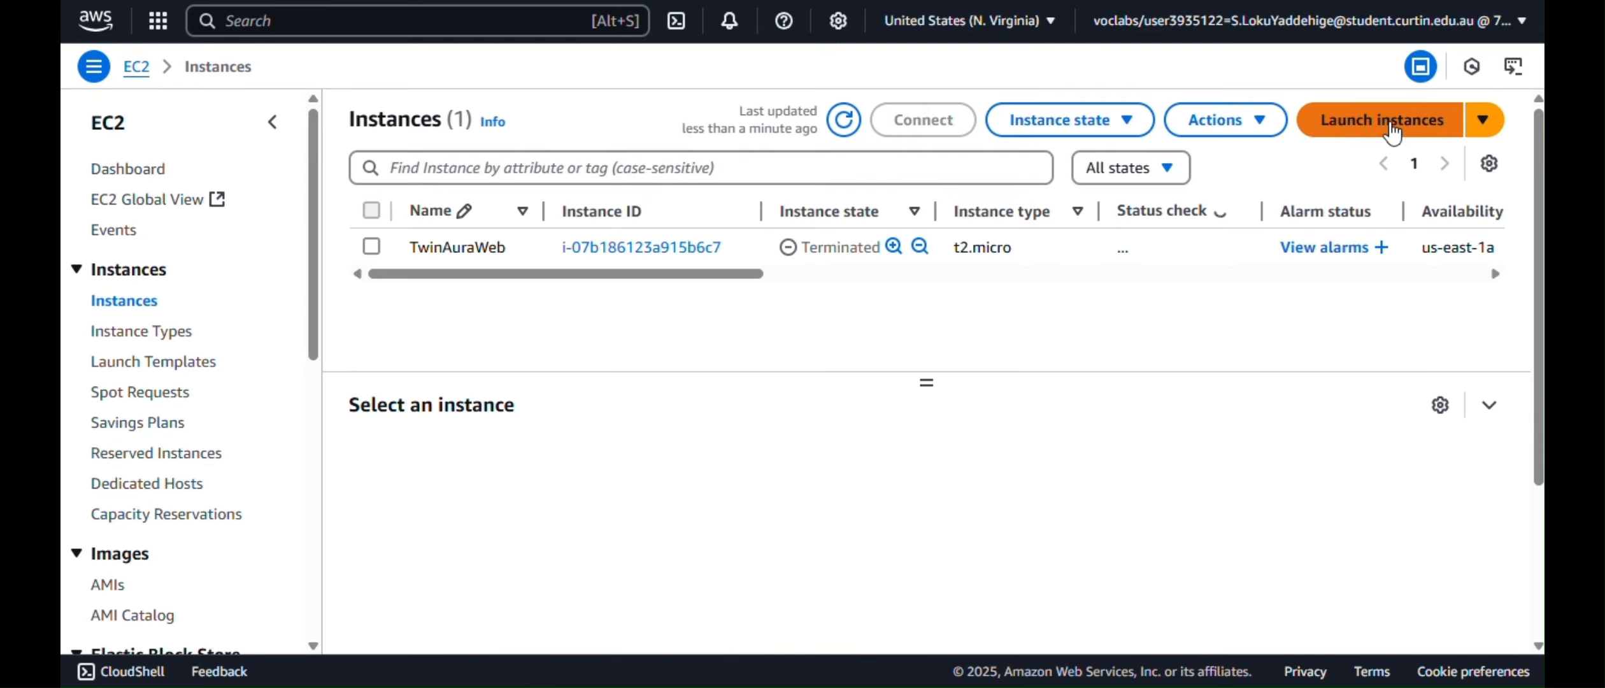
Start launching a new EC2 instance and name it TwinAura WebServer
{"action": "left_click", "coordinate": [1465, 118]}
{"action": "left_click", "coordinate": [378, 303]}
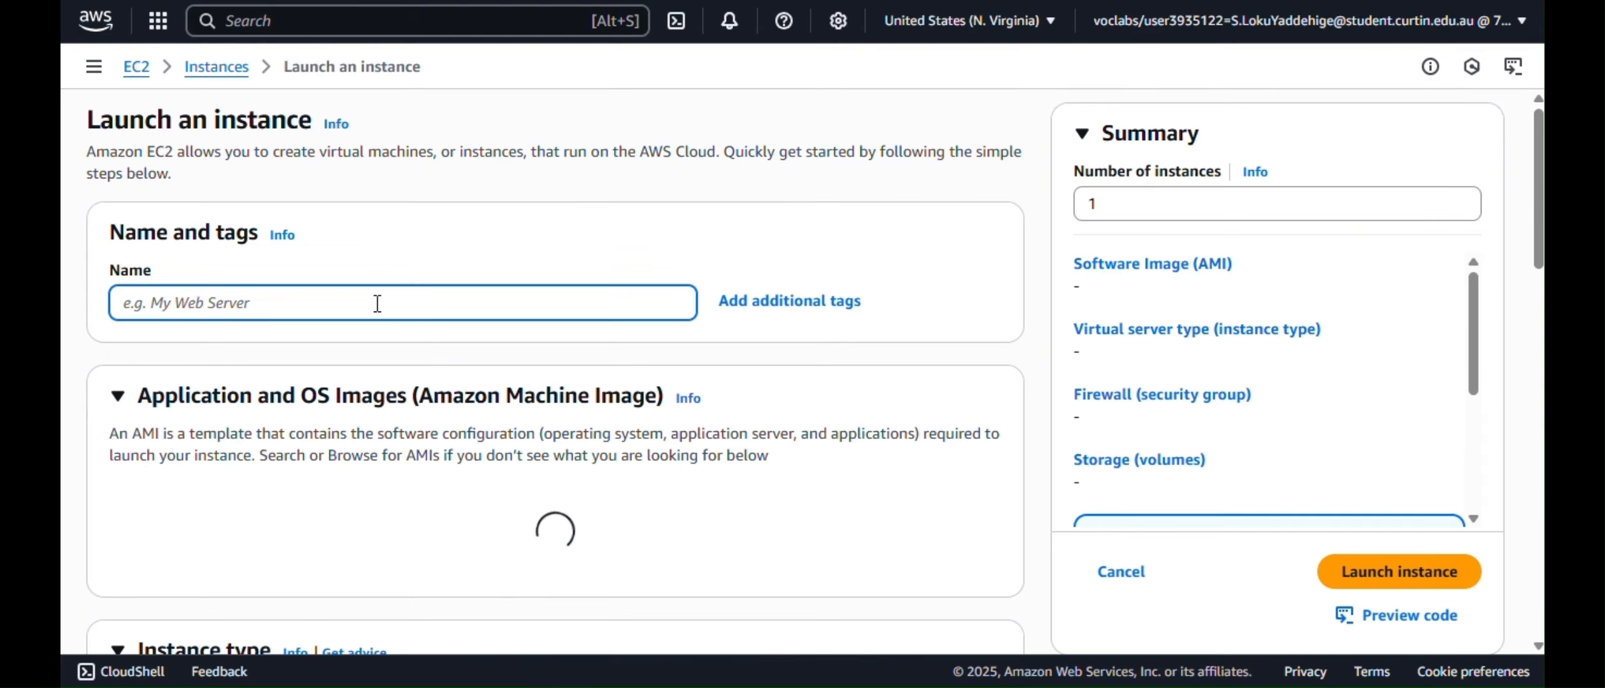
{"action": "type", "text": "TwinAura WebSe"}
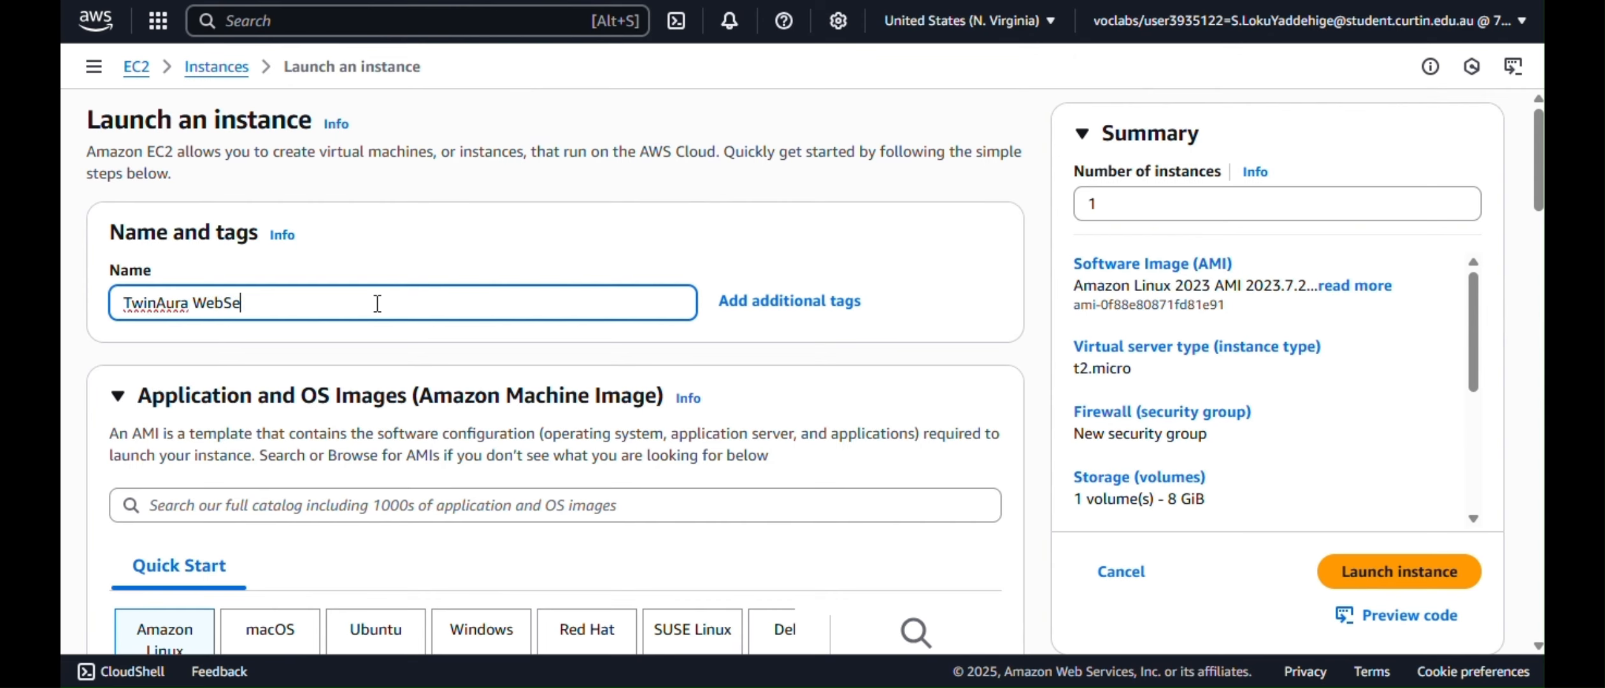
{"action": "type", "text": "rver"}
Keep the Amazon Linux 2023 AMI and t2.micro type, and choose vockey as the instance's key pair
{"action": "scroll", "coordinate": [221, 376], "scroll_direction": "down", "scroll_amount": 5}
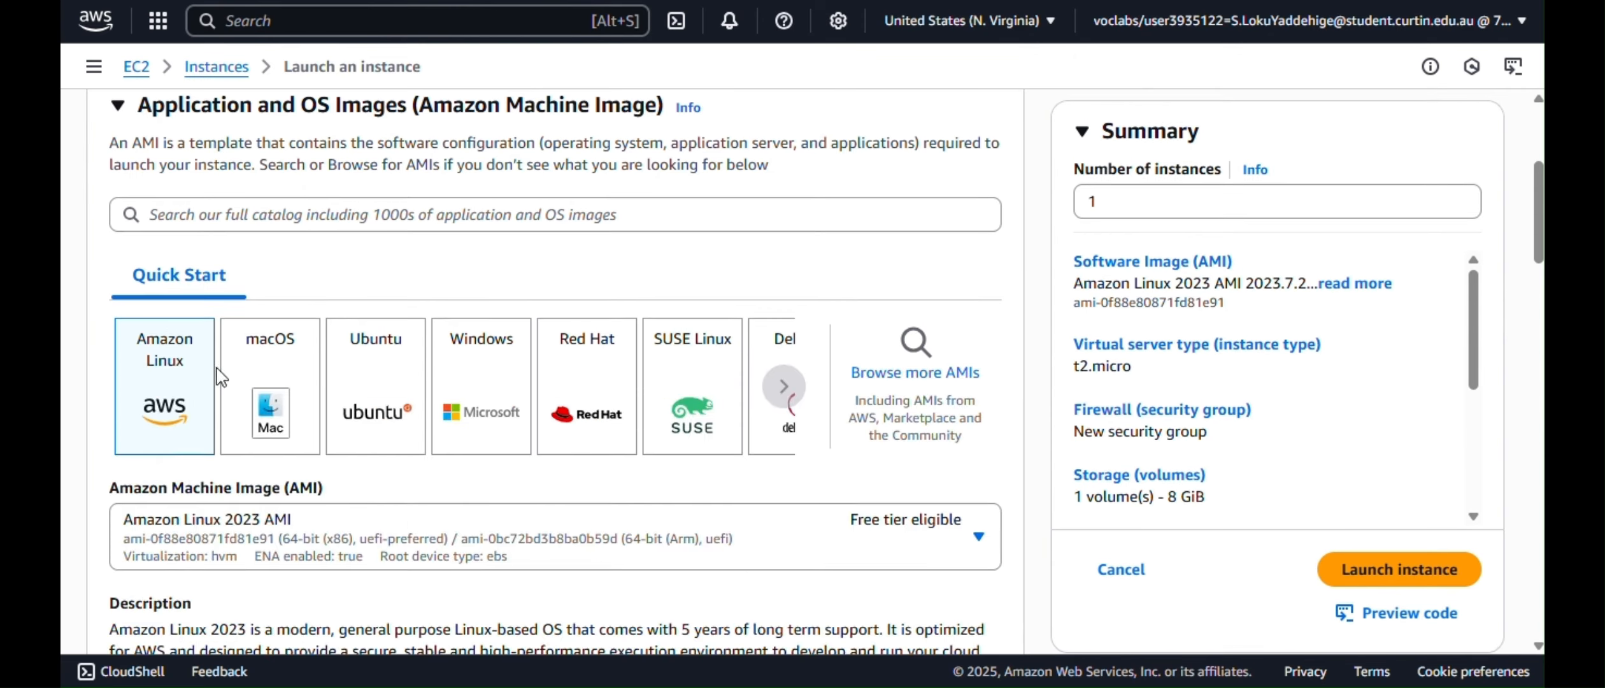
{"action": "scroll", "coordinate": [425, 514], "scroll_direction": "down", "scroll_amount": 4}
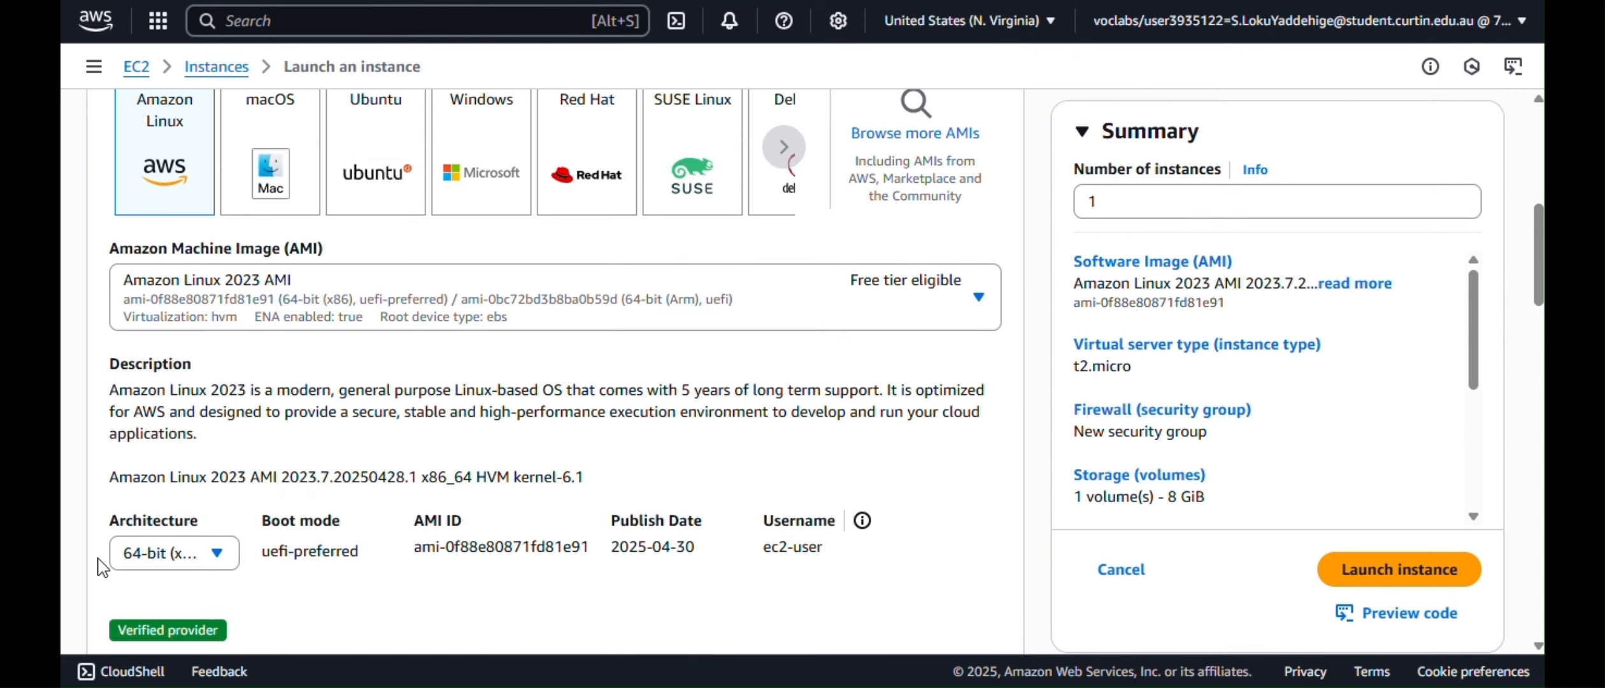
{"action": "scroll", "coordinate": [116, 563], "scroll_direction": "down", "scroll_amount": 10}
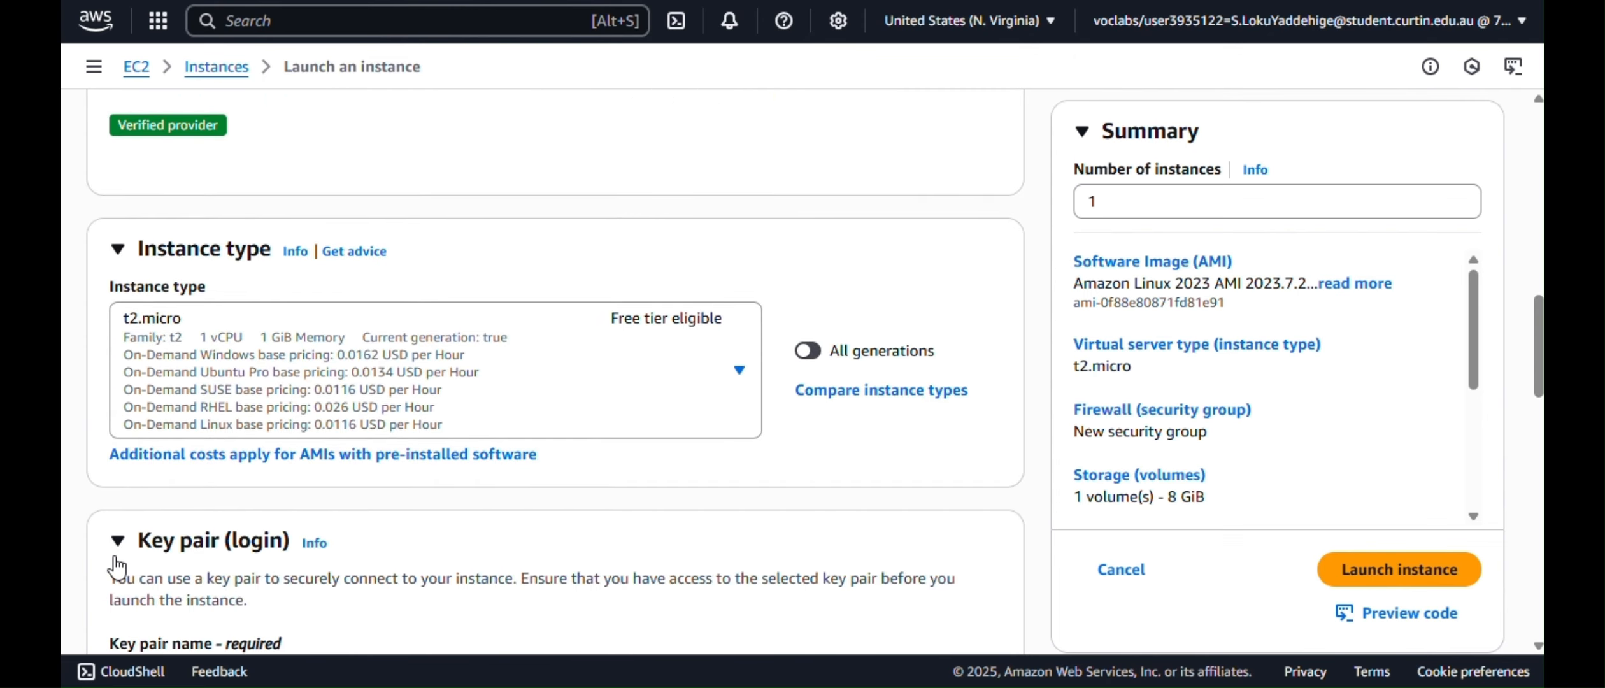
{"action": "left_click", "coordinate": [136, 604]}
{"action": "type", "text": "vock"}
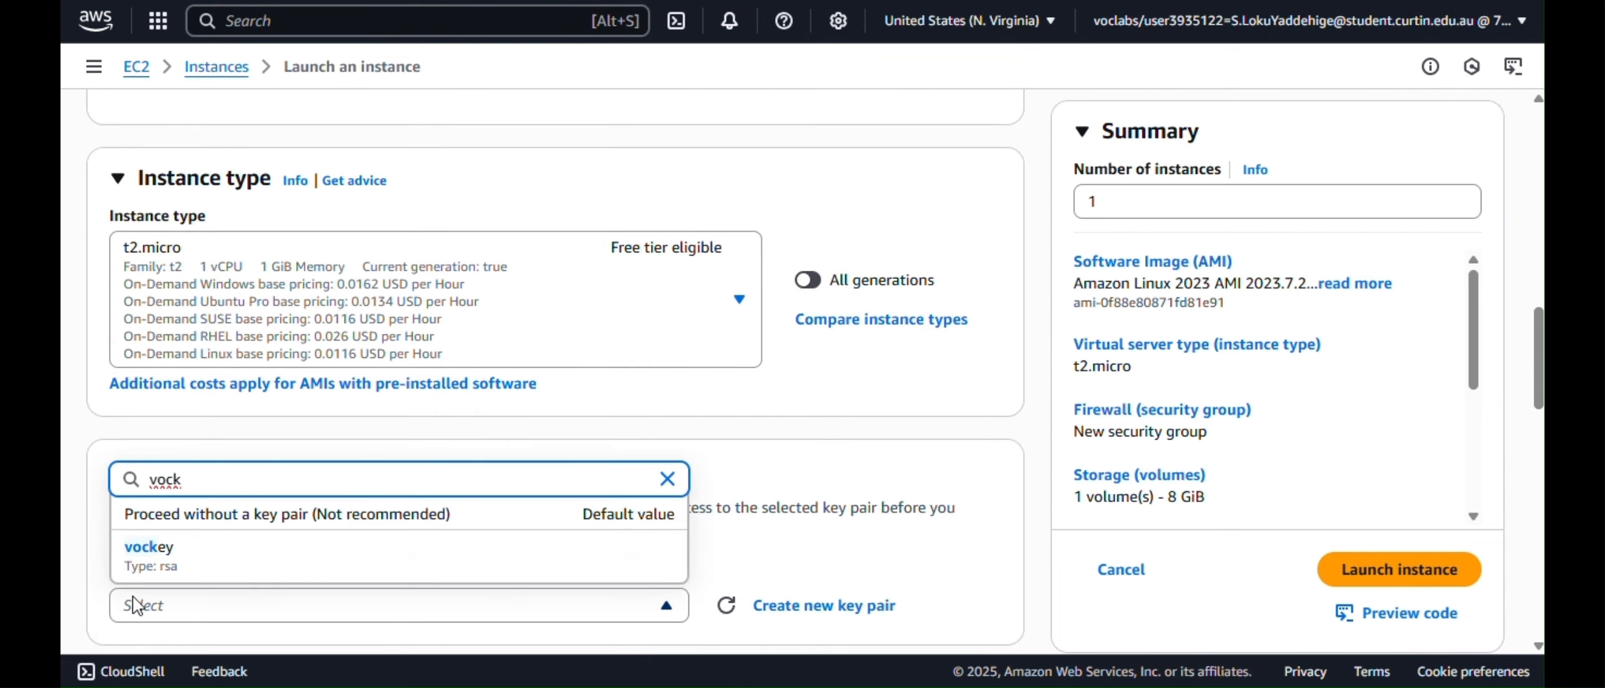
{"action": "left_click", "coordinate": [169, 549]}
Place the instance in the TwinAuraVPC-vpc network and the TwinAuraVPC-subnet-public1-us-east-1a subnet
{"action": "scroll", "coordinate": [169, 549], "scroll_direction": "down", "scroll_amount": 5}
{"action": "left_click", "coordinate": [503, 453]}
{"action": "left_click", "coordinate": [518, 398]}
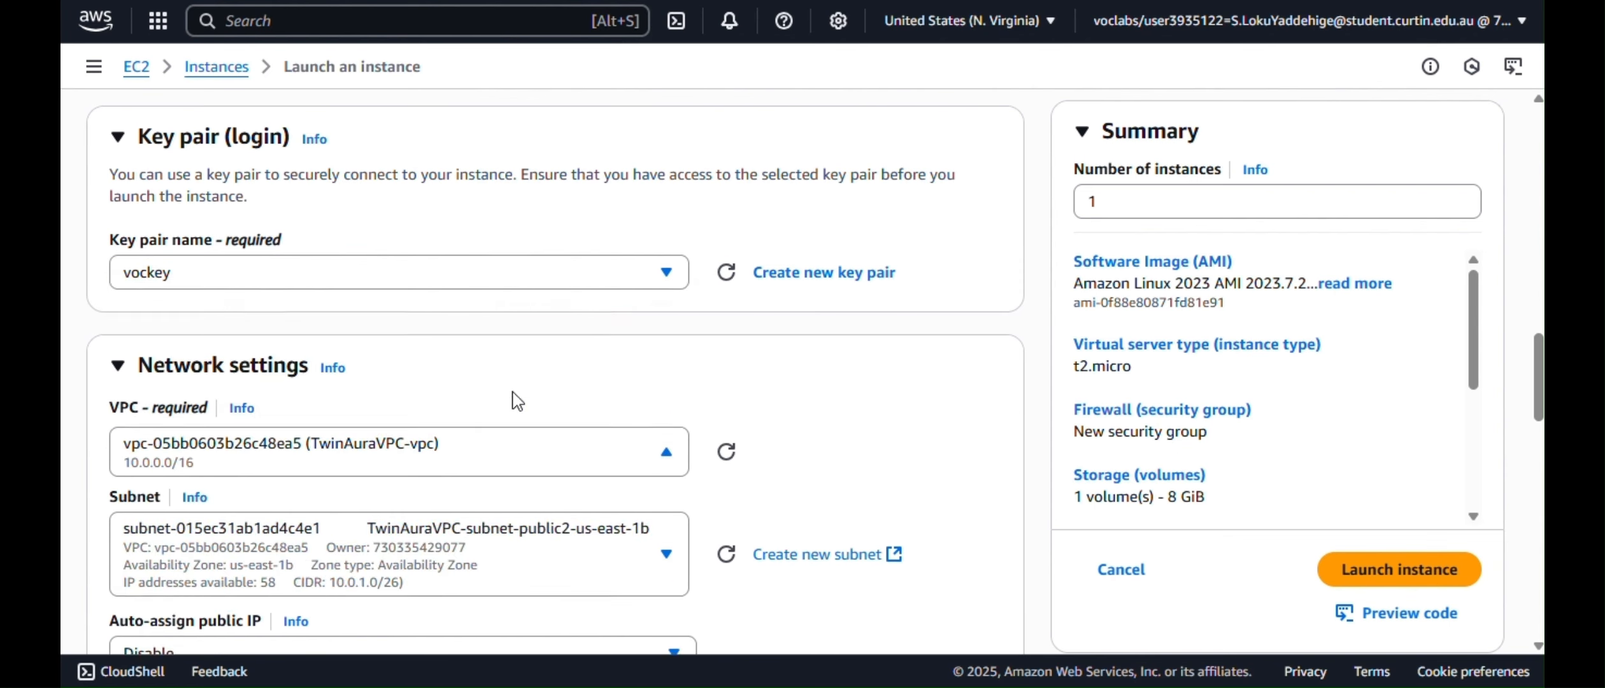
{"action": "scroll", "coordinate": [517, 401], "scroll_direction": "down", "scroll_amount": 2}
{"action": "left_click", "coordinate": [539, 434]}
{"action": "scroll", "coordinate": [548, 298], "scroll_direction": "up", "scroll_amount": 1}
{"action": "scroll", "coordinate": [549, 298], "scroll_direction": "down", "scroll_amount": 2}
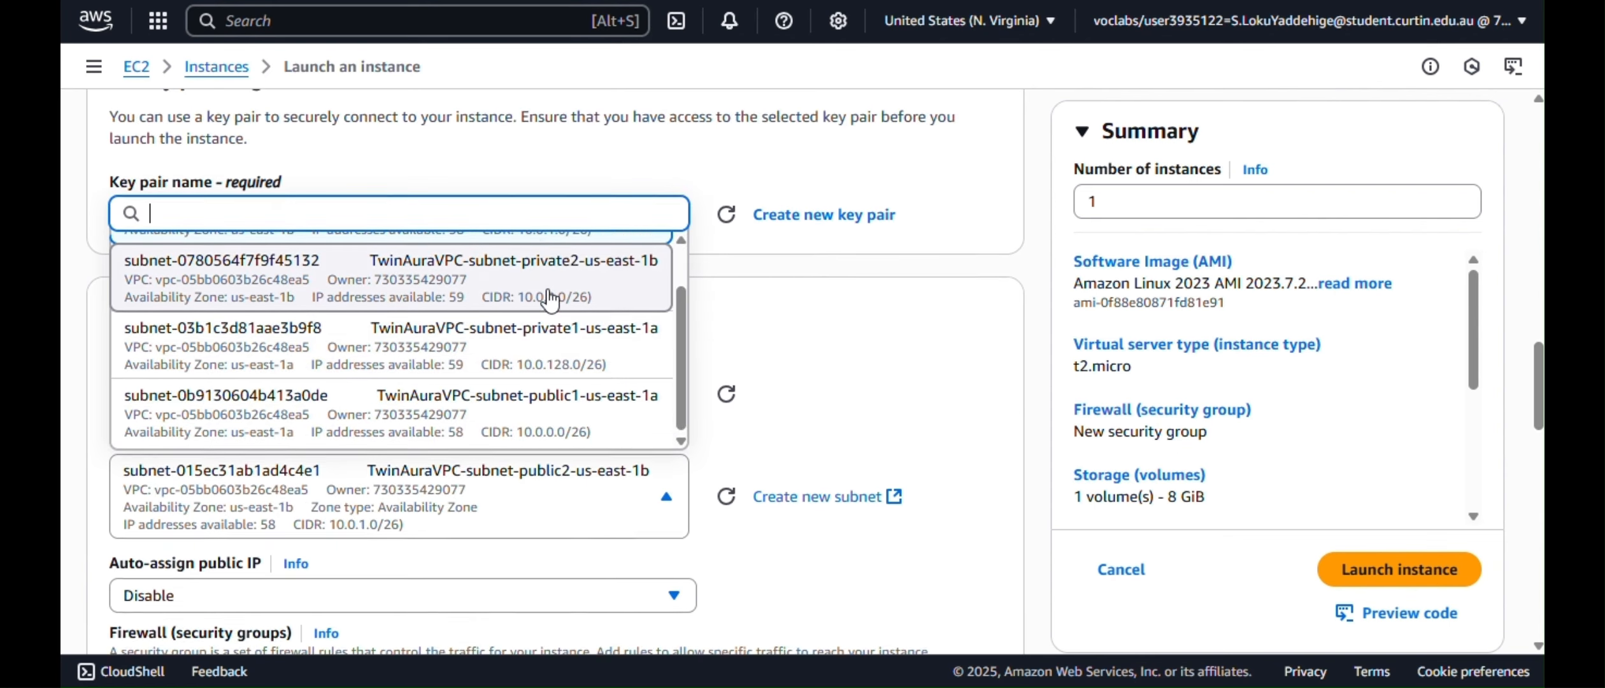
{"action": "left_click", "coordinate": [554, 398]}
Assign the existing security group TwinAuraSecurityGroup to the instance
{"action": "scroll", "coordinate": [554, 398], "scroll_direction": "down", "scroll_amount": 2}
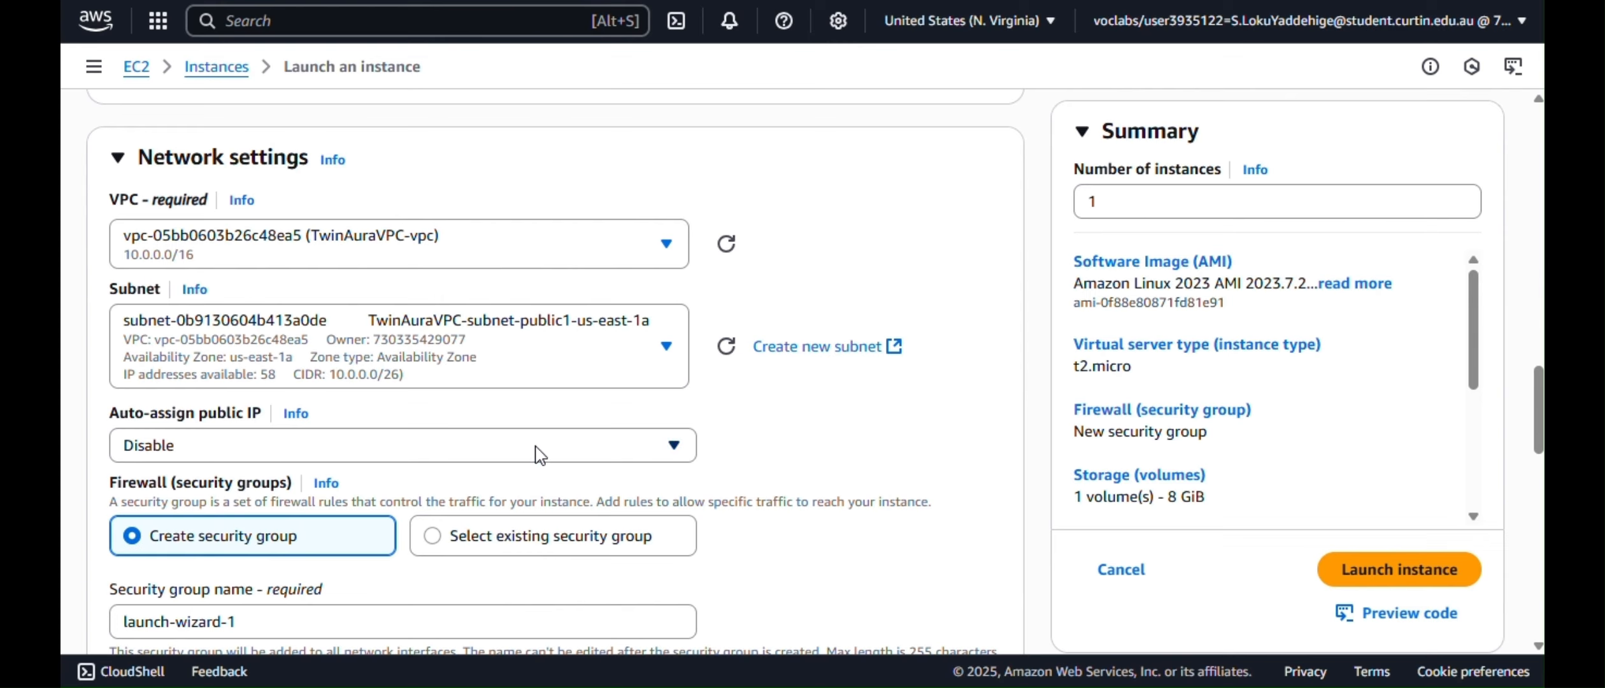
{"action": "left_click", "coordinate": [532, 536]}
{"action": "scroll", "coordinate": [529, 510], "scroll_direction": "down", "scroll_amount": 2}
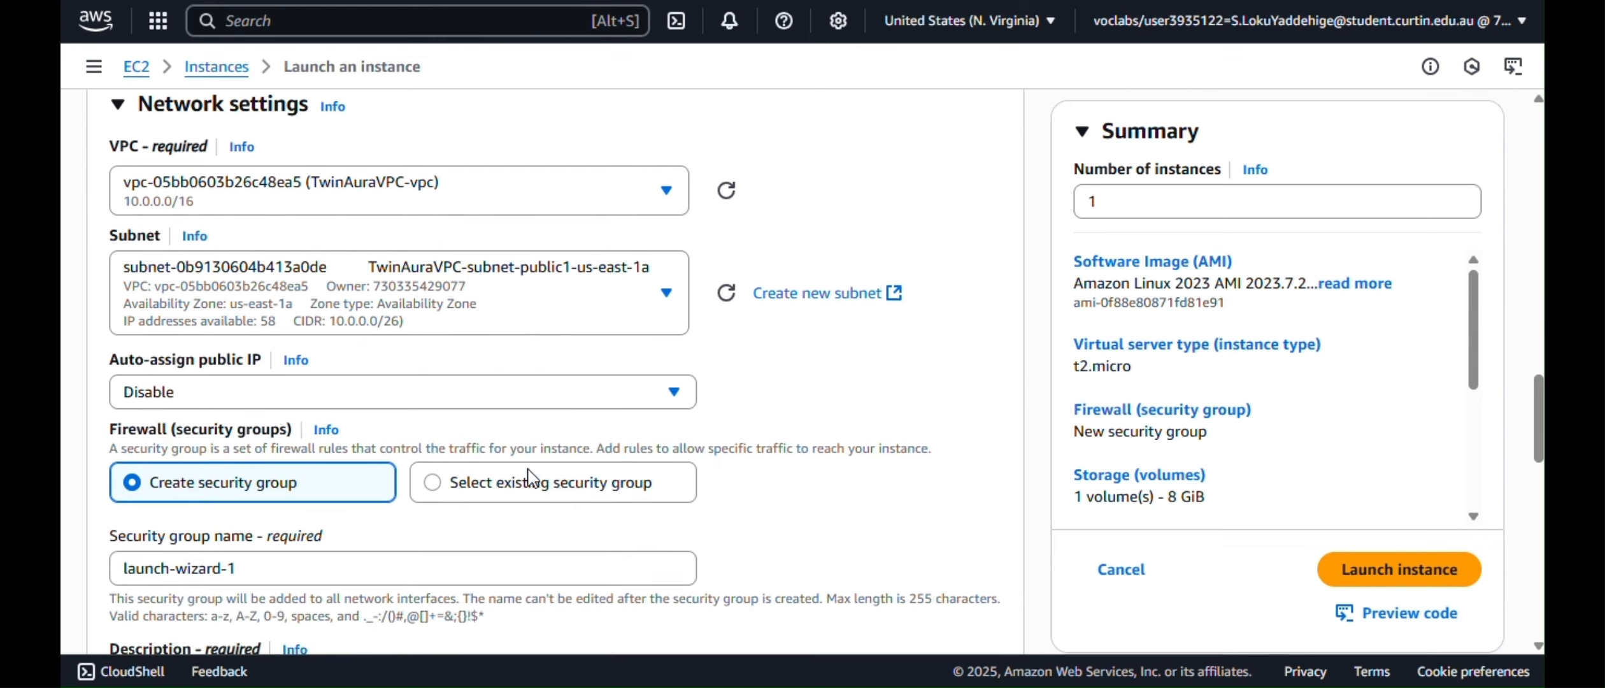
{"action": "left_click", "coordinate": [522, 497]}
{"action": "left_click", "coordinate": [361, 584]}
{"action": "scroll", "coordinate": [362, 582], "scroll_direction": "down", "scroll_amount": 2}
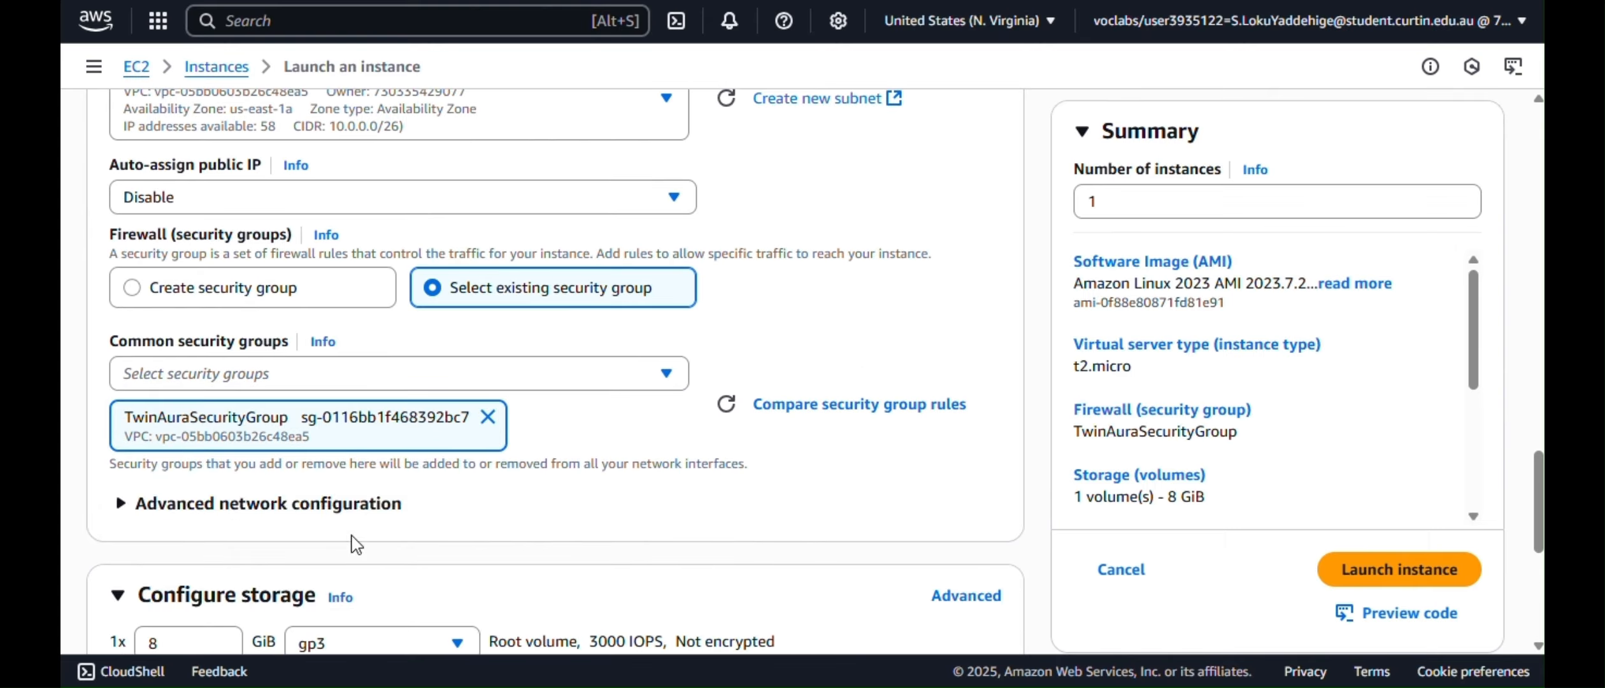
{"action": "left_click", "coordinate": [340, 506]}
Expand the advanced details and set the IAM instance profile to LabInstanceProfile
{"action": "scroll", "coordinate": [339, 507], "scroll_direction": "down", "scroll_amount": 2}
{"action": "scroll", "coordinate": [341, 513], "scroll_direction": "down", "scroll_amount": 10}
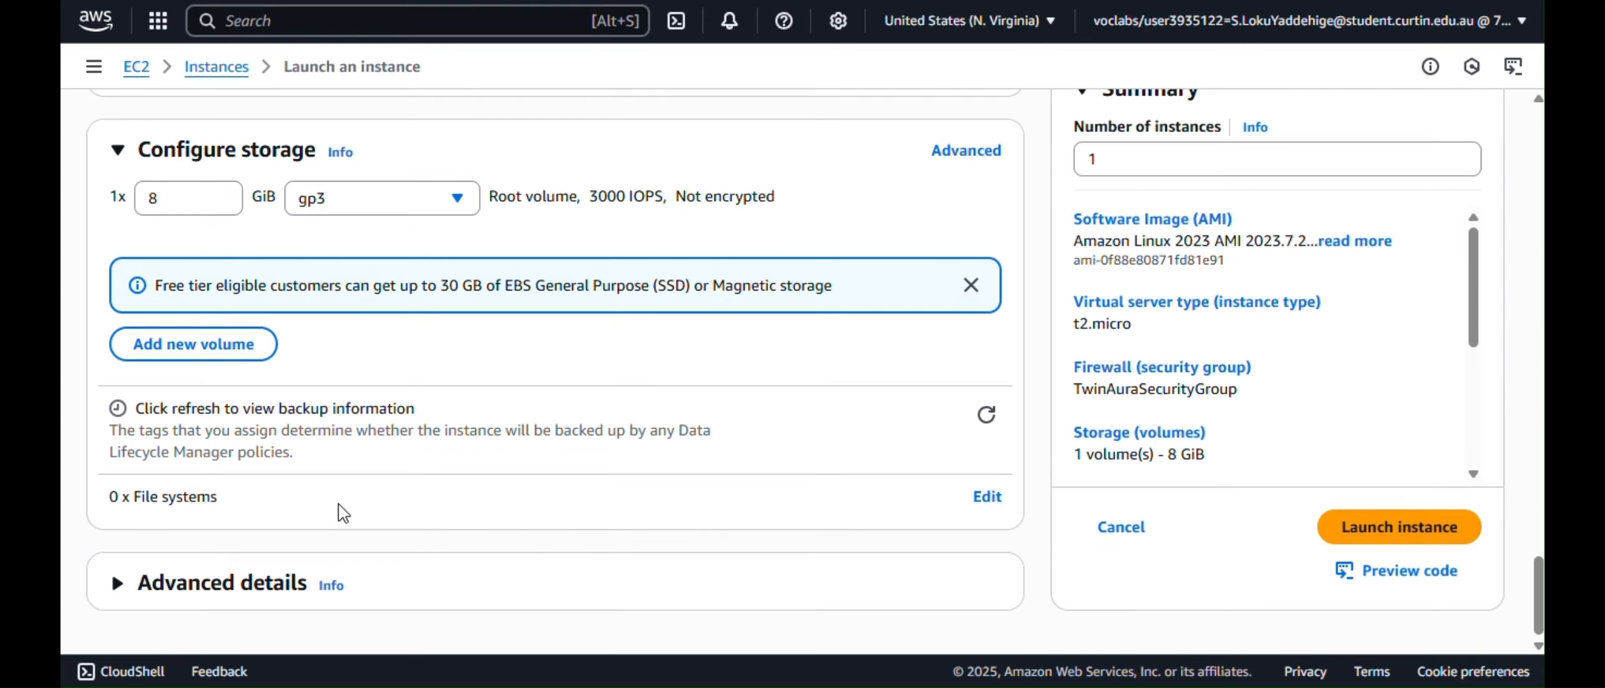
{"action": "left_click", "coordinate": [306, 582]}
{"action": "scroll", "coordinate": [261, 592], "scroll_direction": "down", "scroll_amount": 3}
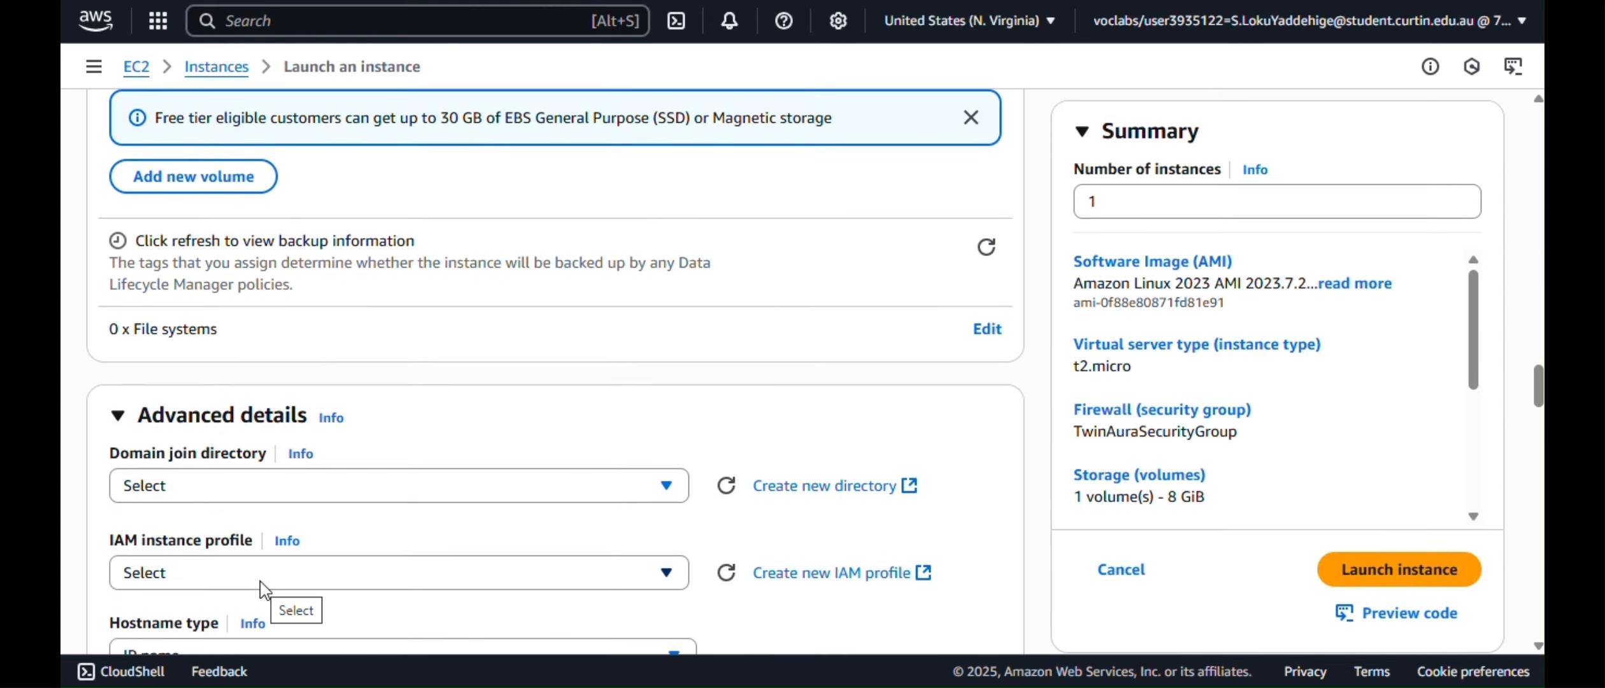
{"action": "left_click", "coordinate": [263, 586]}
{"action": "type", "text": "lab"}
{"action": "left_click", "coordinate": [210, 514]}
Enable termination protection for the instance
{"action": "scroll", "coordinate": [249, 524], "scroll_direction": "down", "scroll_amount": 10}
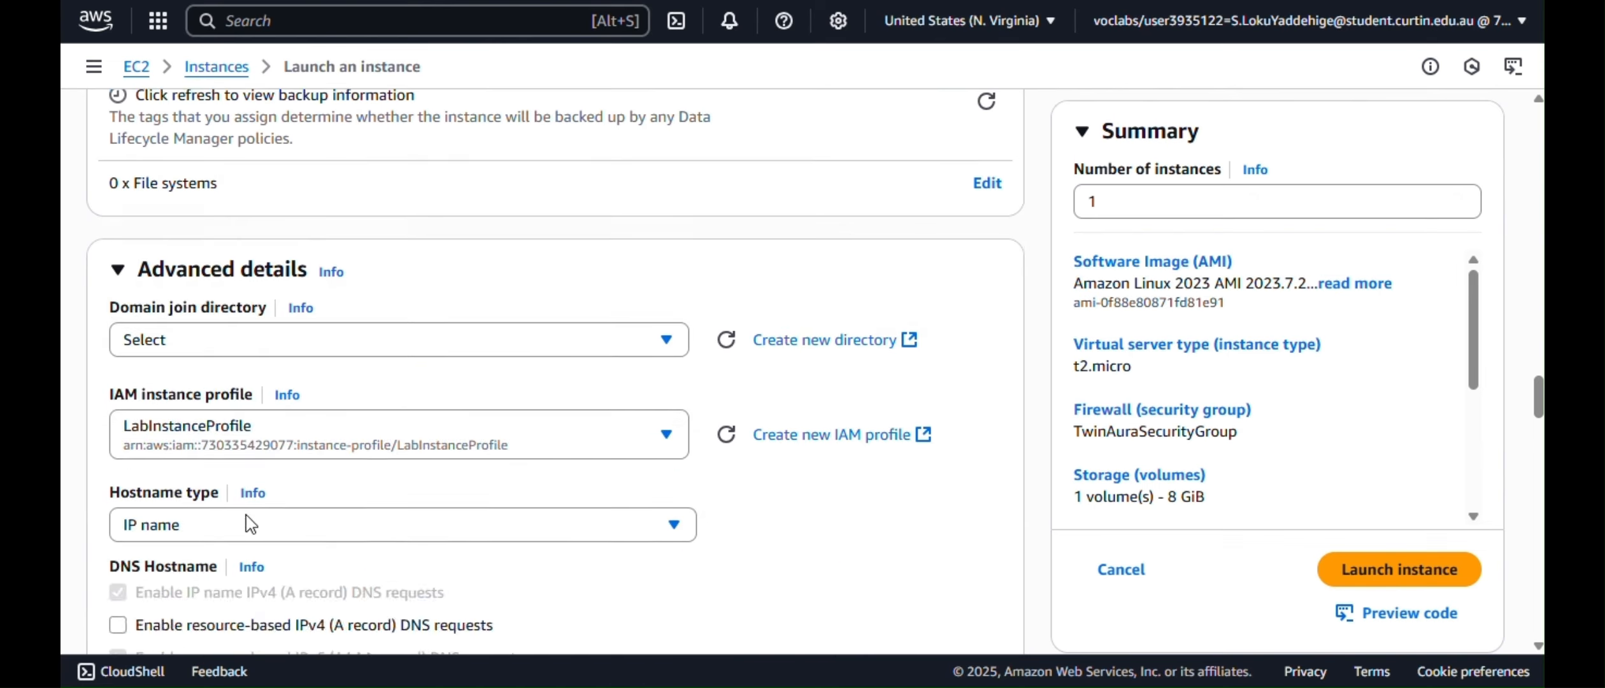
{"action": "left_click", "coordinate": [254, 452]}
{"action": "left_click", "coordinate": [242, 519]}
Enter a user data script that installs, enables and starts httpd and writes a TwinAura Web Server hello page to /var/www/html/index.html
{"action": "scroll", "coordinate": [250, 521], "scroll_direction": "down", "scroll_amount": 10}
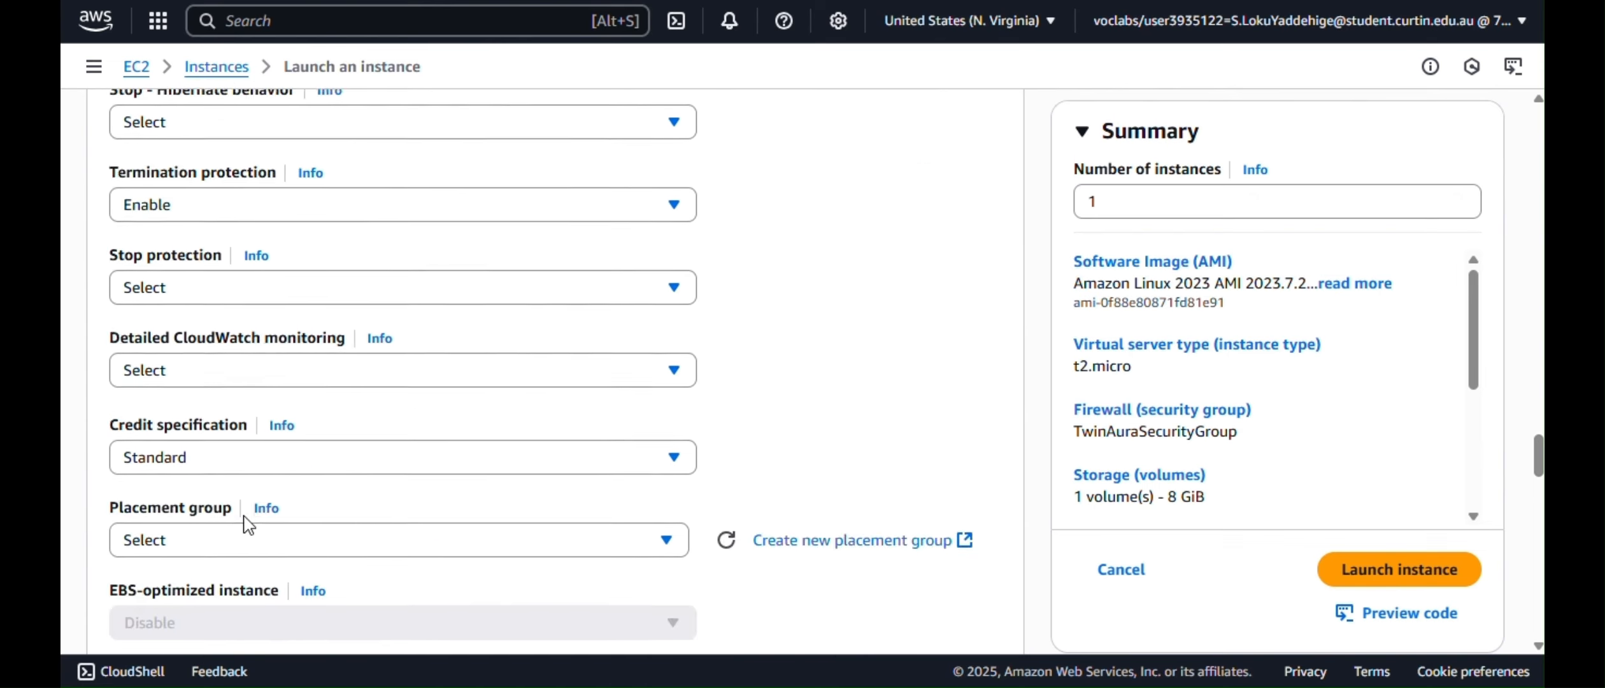
{"action": "scroll", "coordinate": [248, 525], "scroll_direction": "down", "scroll_amount": 5}
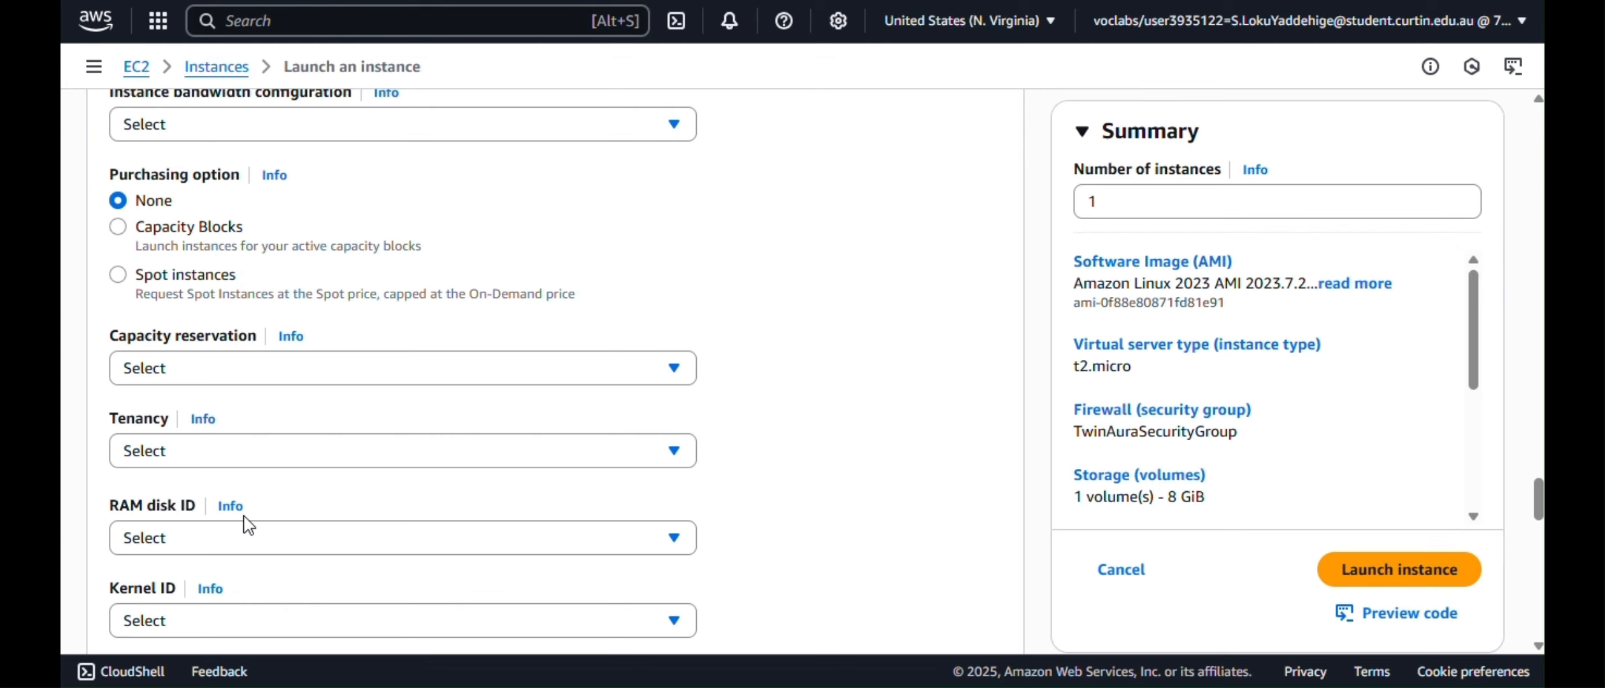
{"action": "scroll", "coordinate": [248, 524], "scroll_direction": "down", "scroll_amount": 20}
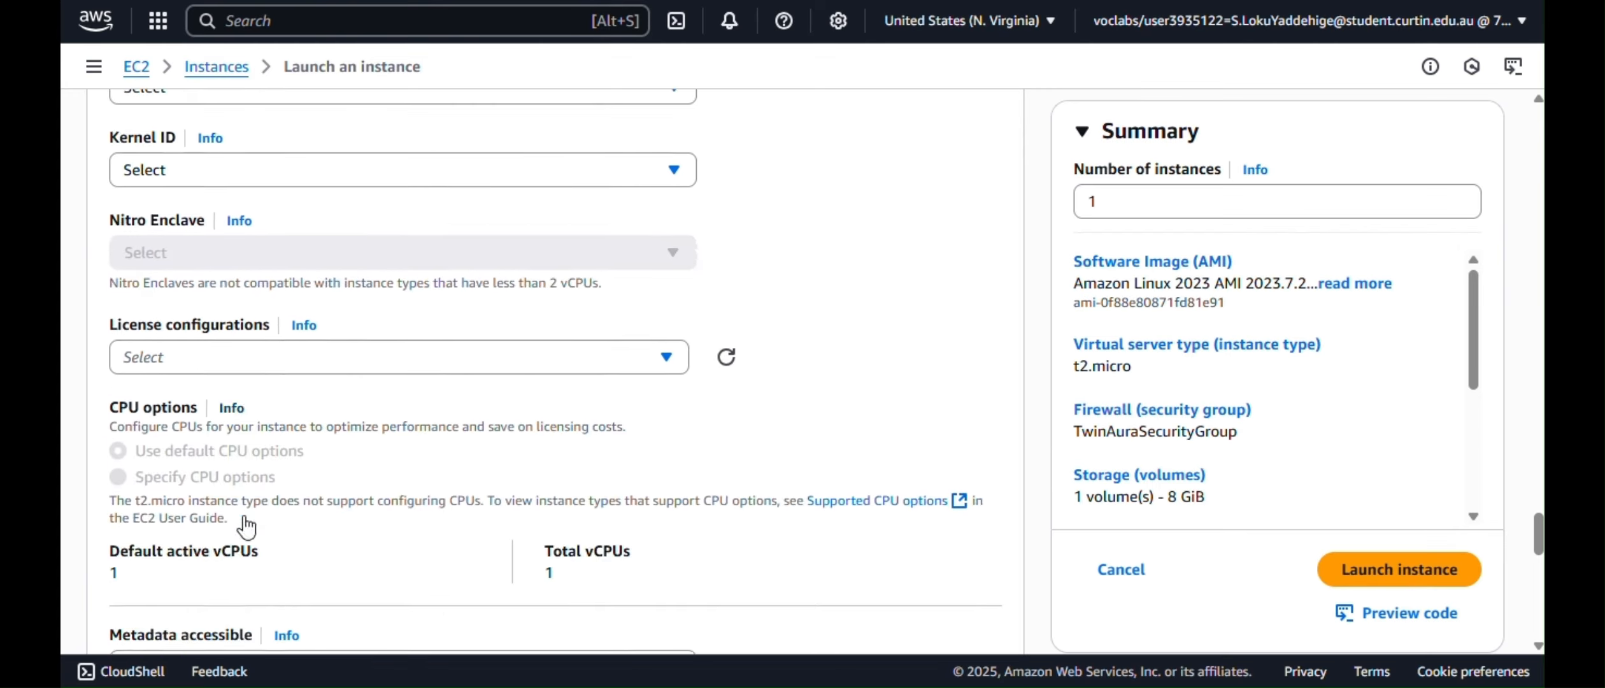
{"action": "left_click", "coordinate": [512, 387]}
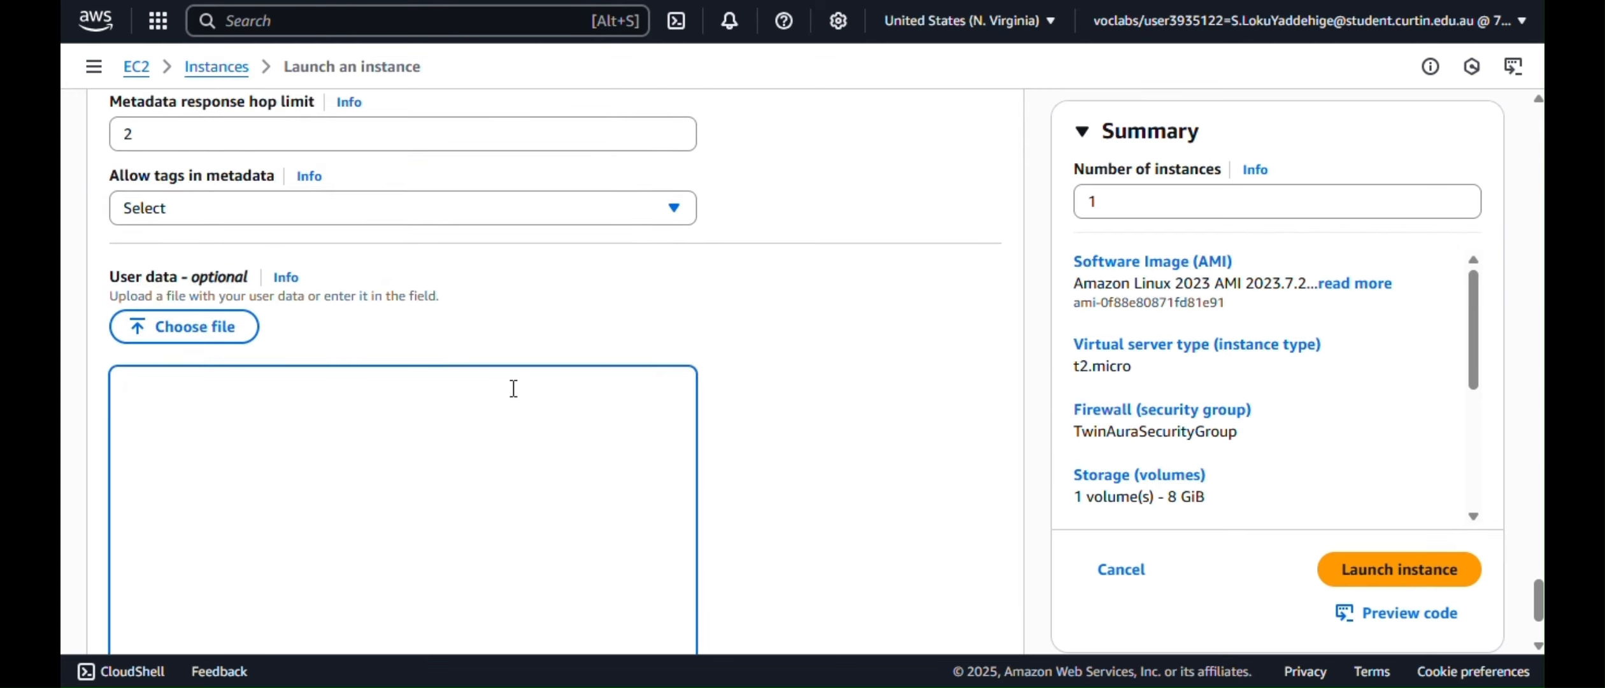
{"action": "type", "text": "#!/bin/bash dnf install -y httpd systemctl enable httpd systemctl start httpd echo '<html><h1>Hello From TwinAura Web Server!</h1></html>' > /var/www/html/index.html"}
{"action": "scroll", "coordinate": [821, 368], "scroll_direction": "down", "scroll_amount": 3}
Review the advanced details and launch the TwinAura WebServer instance
{"action": "scroll", "coordinate": [1012, 459], "scroll_direction": "up", "scroll_amount": 20}
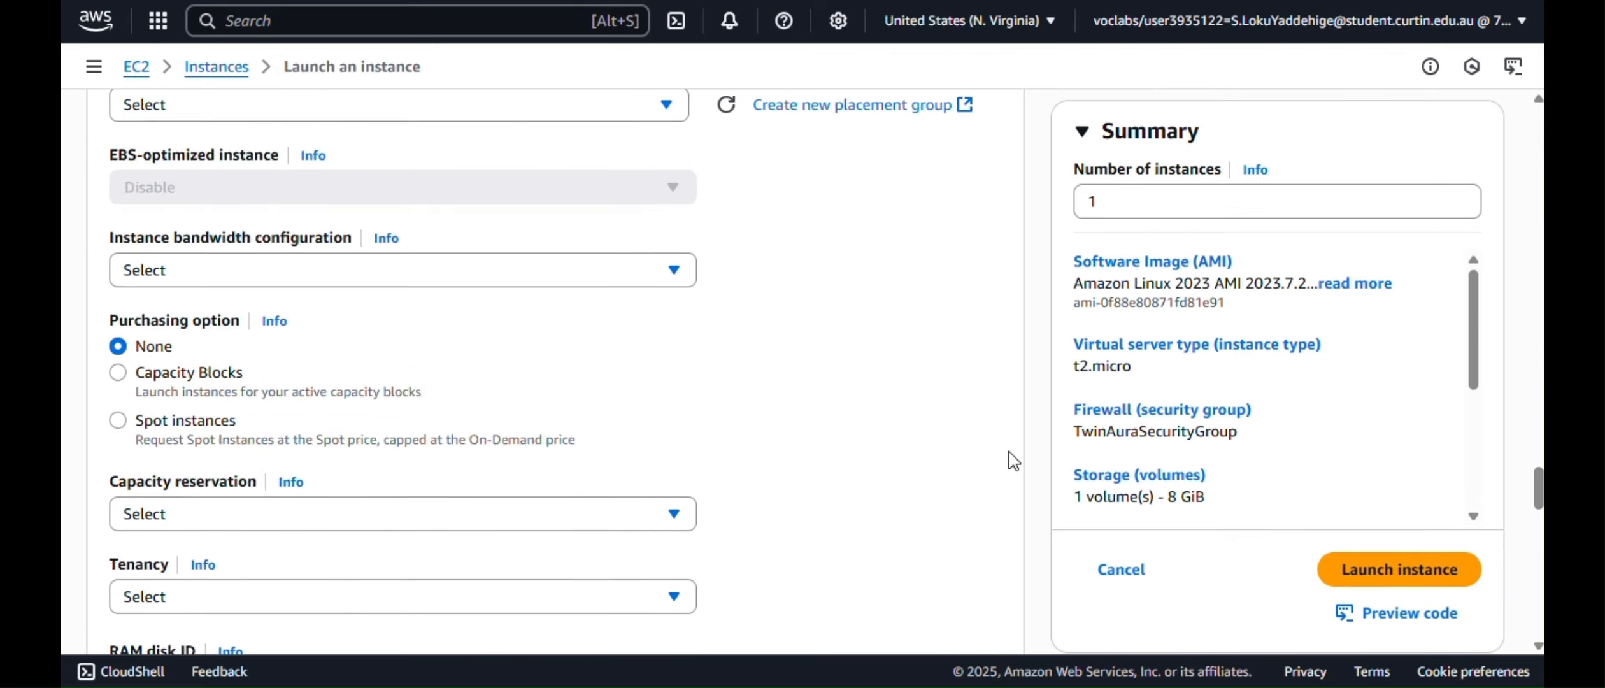
{"action": "scroll", "coordinate": [1012, 460], "scroll_direction": "down", "scroll_amount": 20}
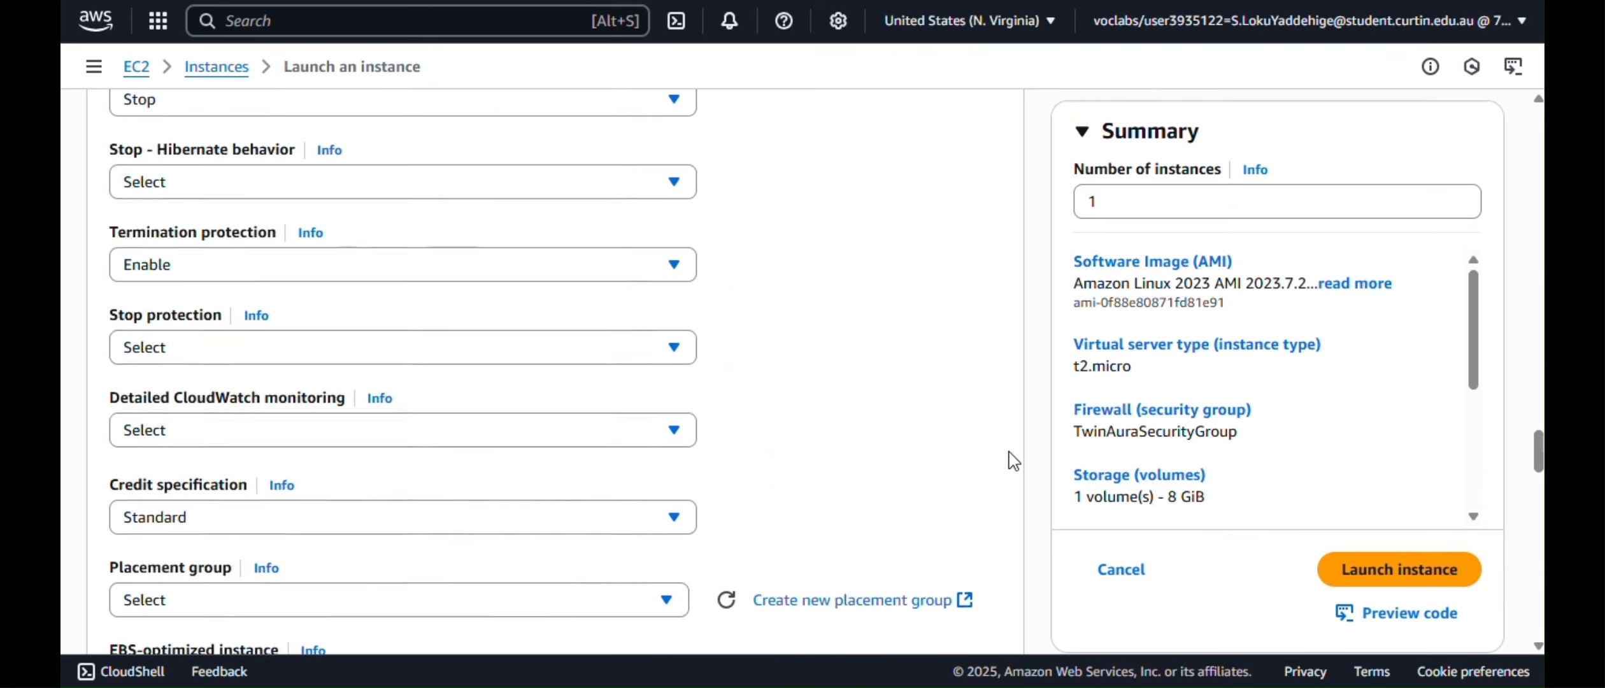
{"action": "left_click", "coordinate": [1393, 541]}
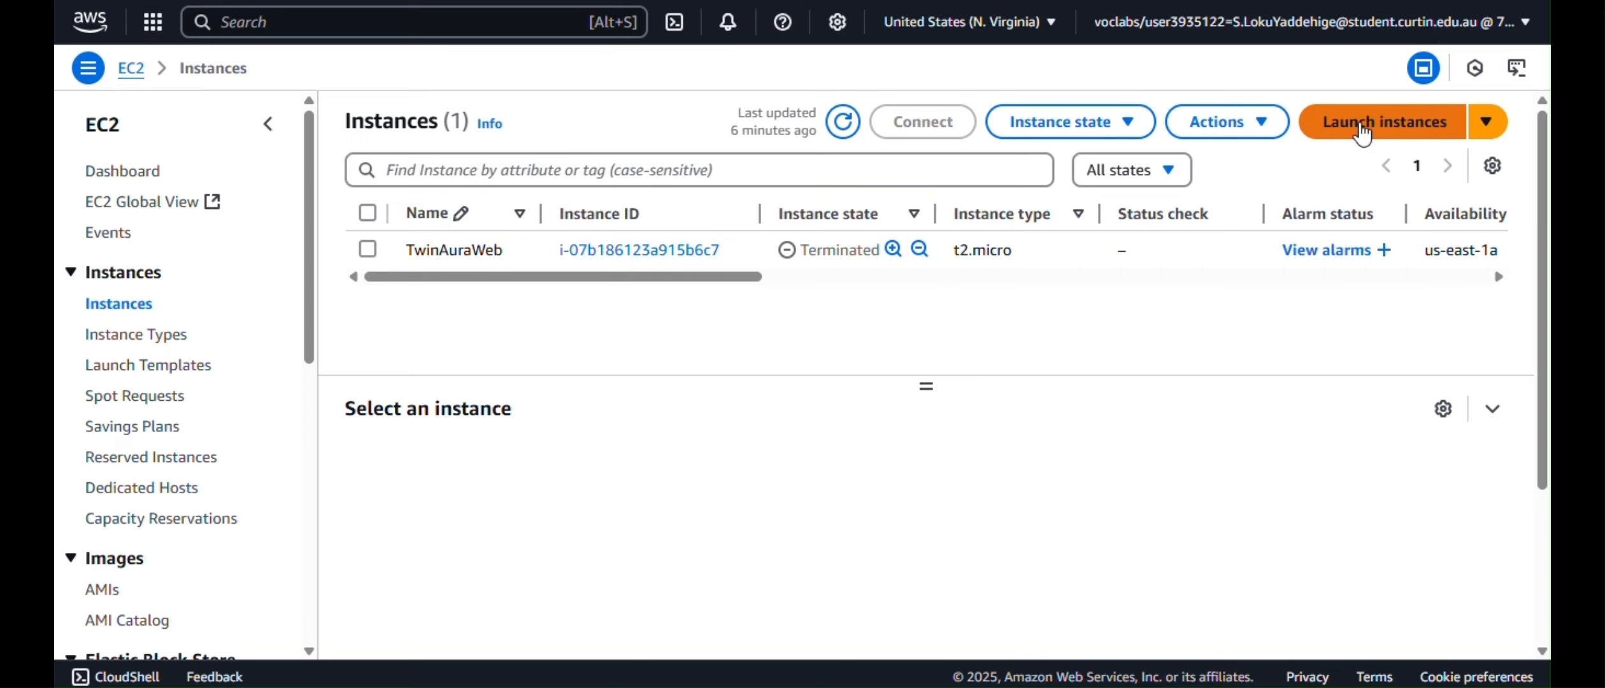
Start launching another EC2 instance and name it TwinAura UPGRADED web server
{"action": "left_click", "coordinate": [1363, 127]}
{"action": "left_click", "coordinate": [461, 305]}
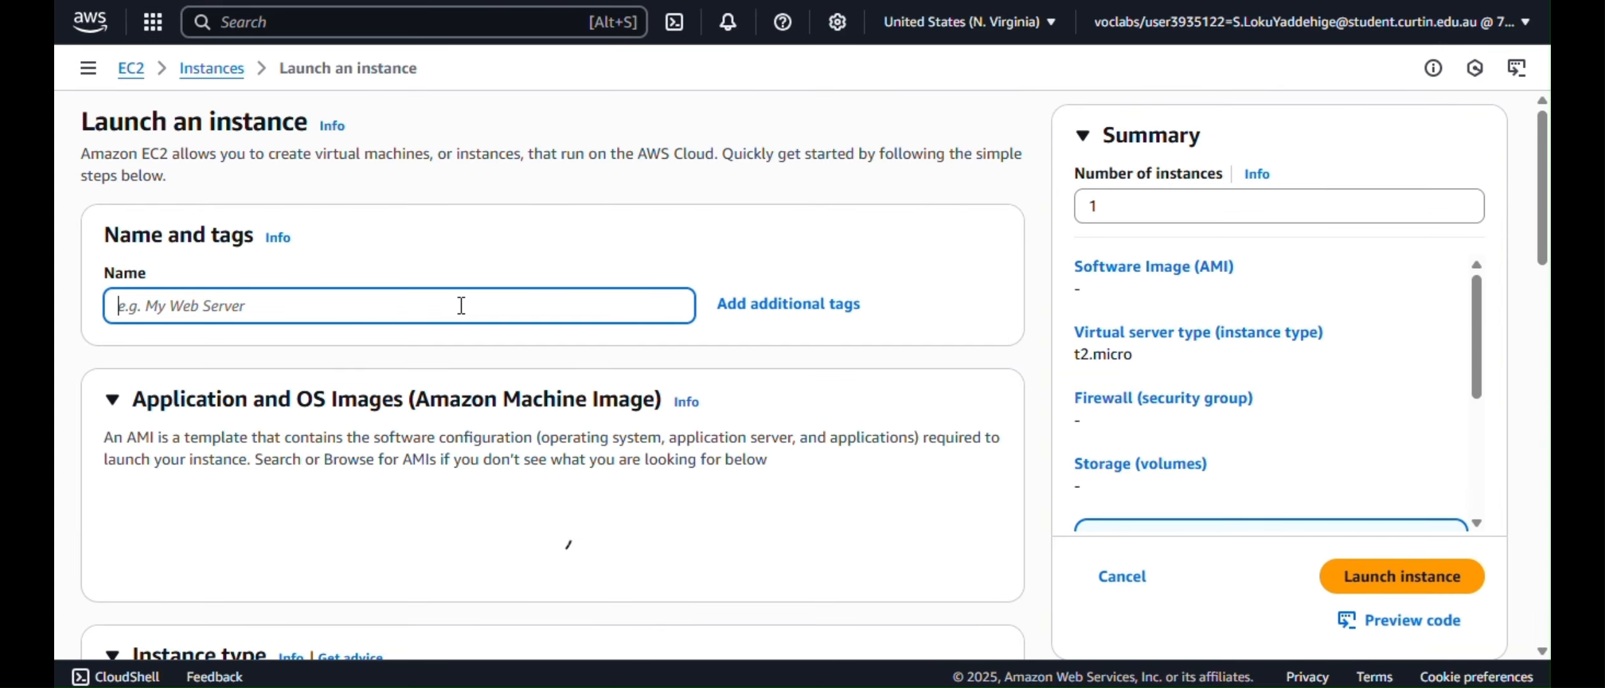
{"action": "type", "text": "TwinAura UPGRADED web server"}
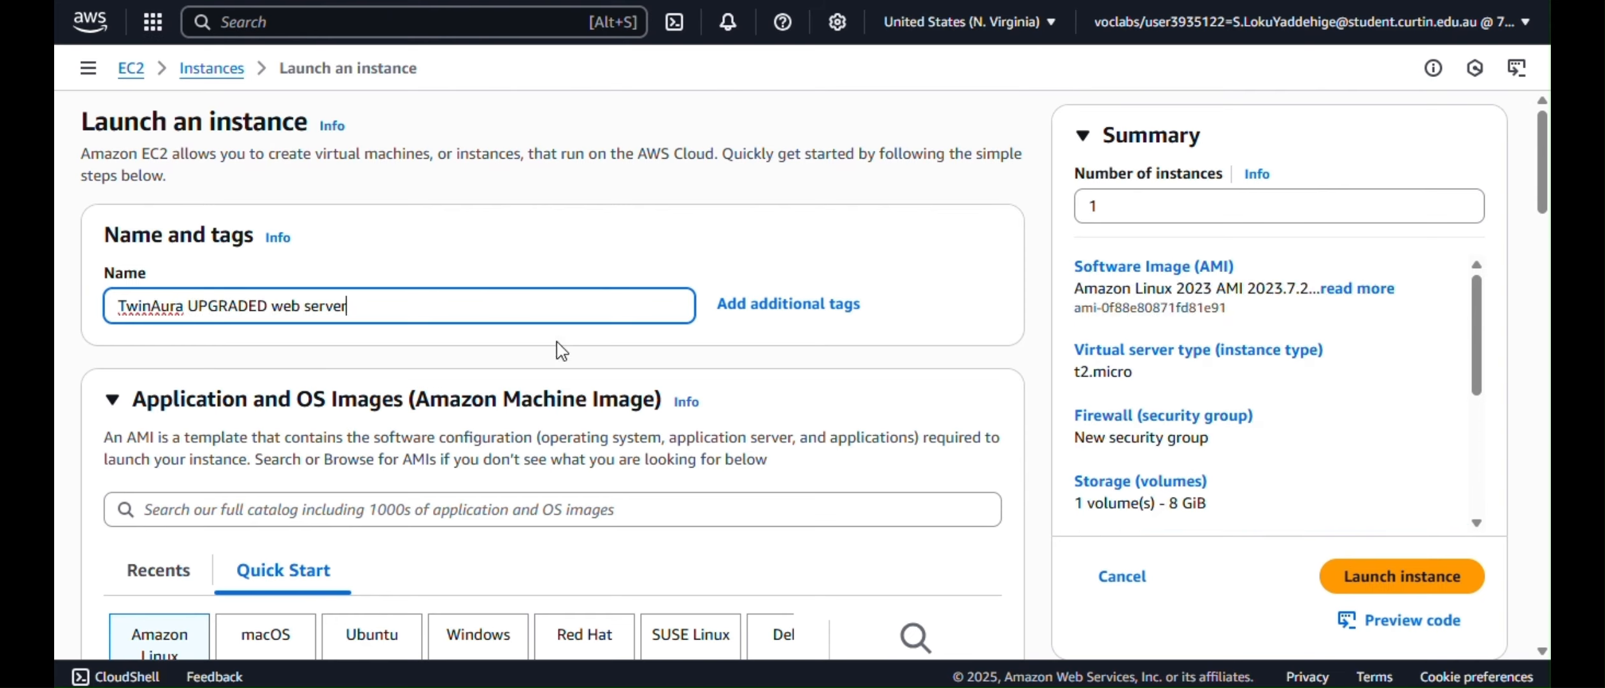
Keep the Amazon Linux AMI and t2.micro type for the upgraded server, and choose the vockey key pair
{"action": "scroll", "coordinate": [172, 541], "scroll_direction": "down", "scroll_amount": 15}
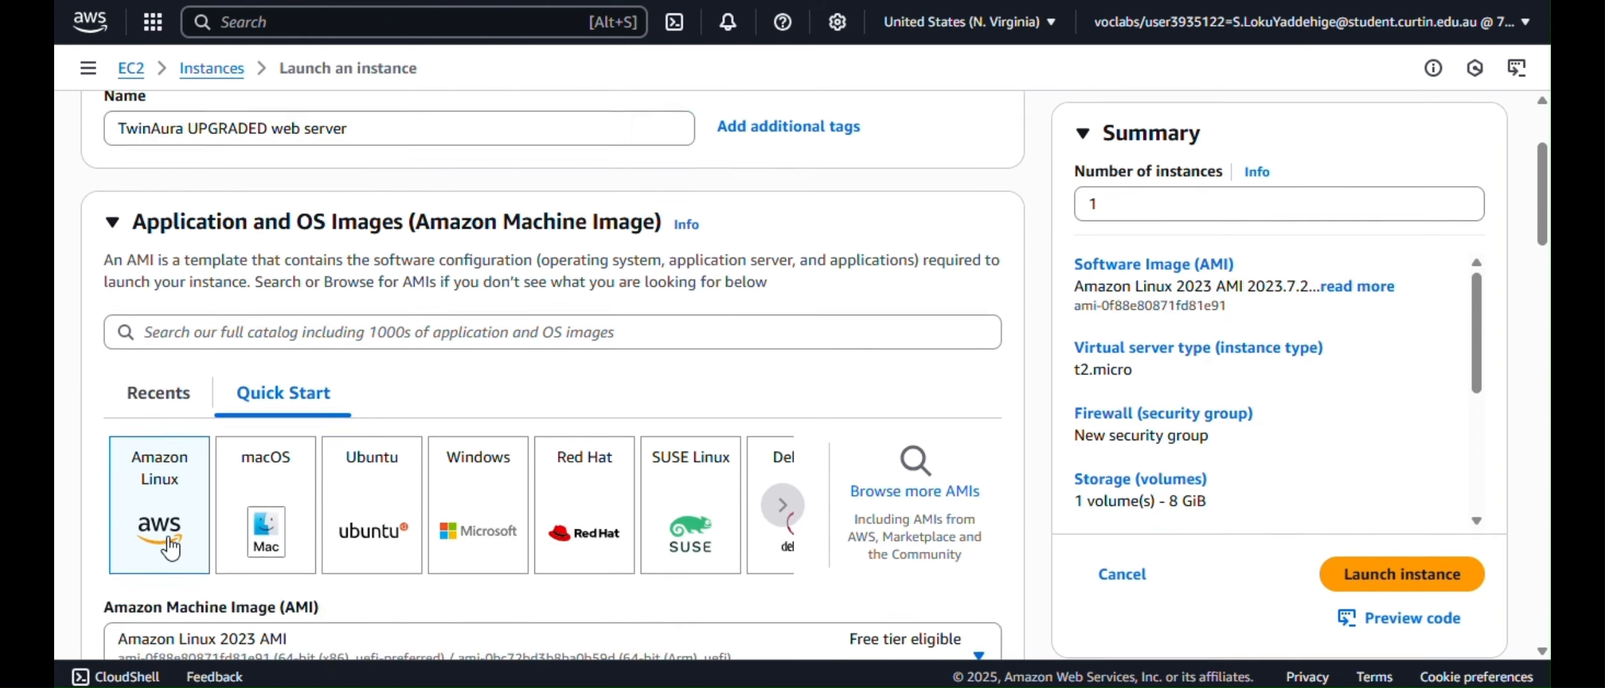
{"action": "left_click", "coordinate": [688, 382]}
{"action": "scroll", "coordinate": [680, 457], "scroll_direction": "down", "scroll_amount": 3}
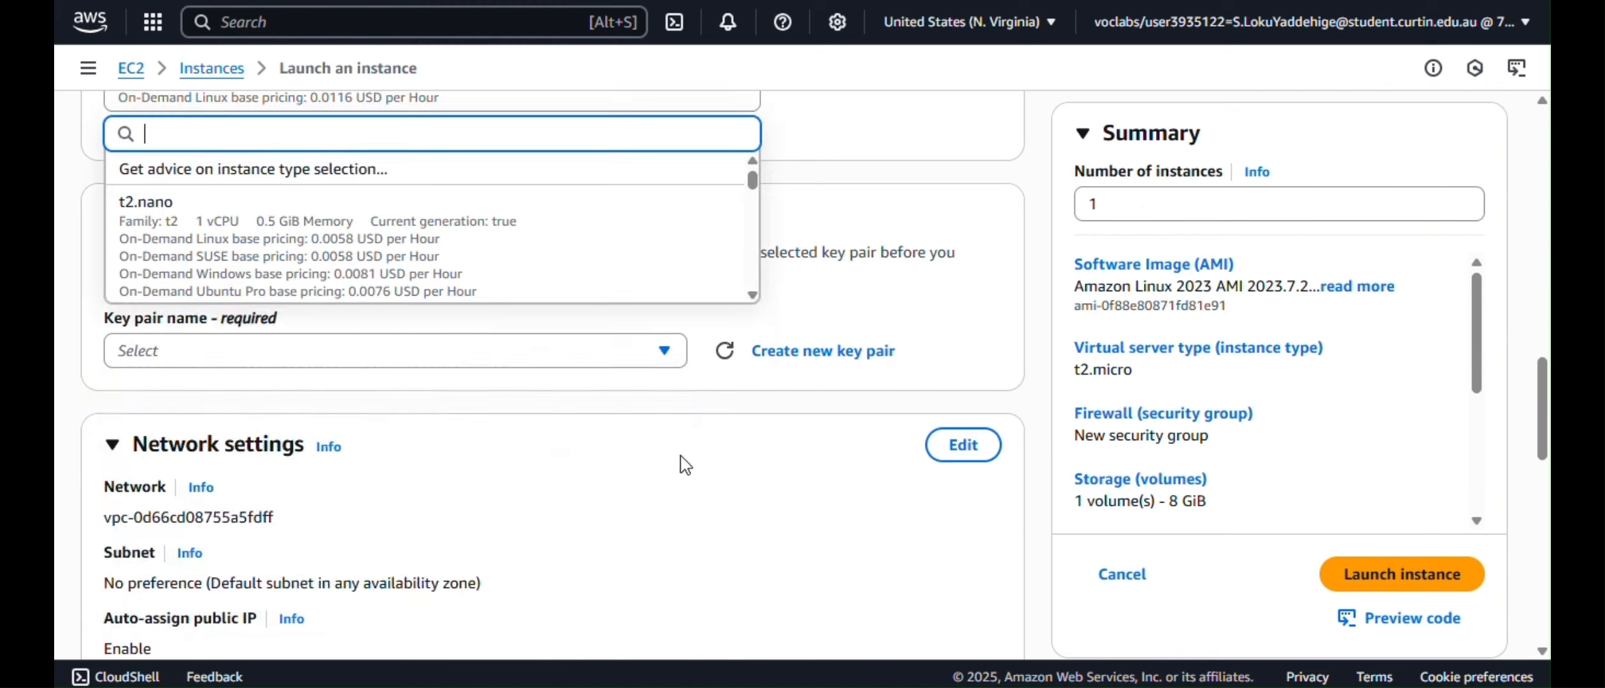
{"action": "left_click", "coordinate": [536, 361]}
{"action": "left_click", "coordinate": [536, 361]}
{"action": "type", "text": "vockey"}
{"action": "key", "text": "Return"}
Edit the network settings to use TwinAuraVPC-vpc and the TwinAuraVPC-subnet-public1-us-east-1a subnet
{"action": "scroll", "coordinate": [979, 244], "scroll_direction": "down", "scroll_amount": 3}
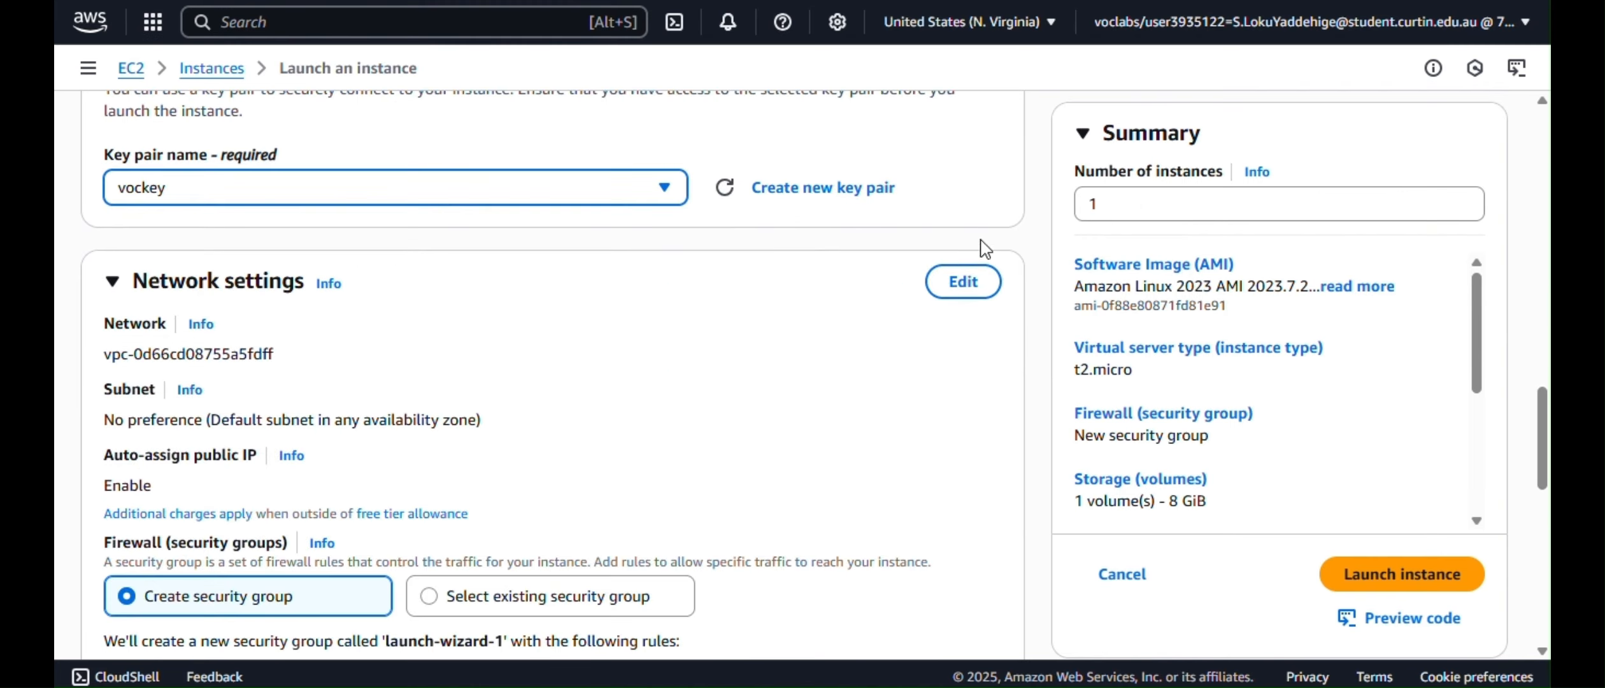
{"action": "left_click", "coordinate": [962, 280]}
{"action": "left_click", "coordinate": [458, 368]}
{"action": "left_click", "coordinate": [449, 510]}
{"action": "left_click", "coordinate": [457, 494]}
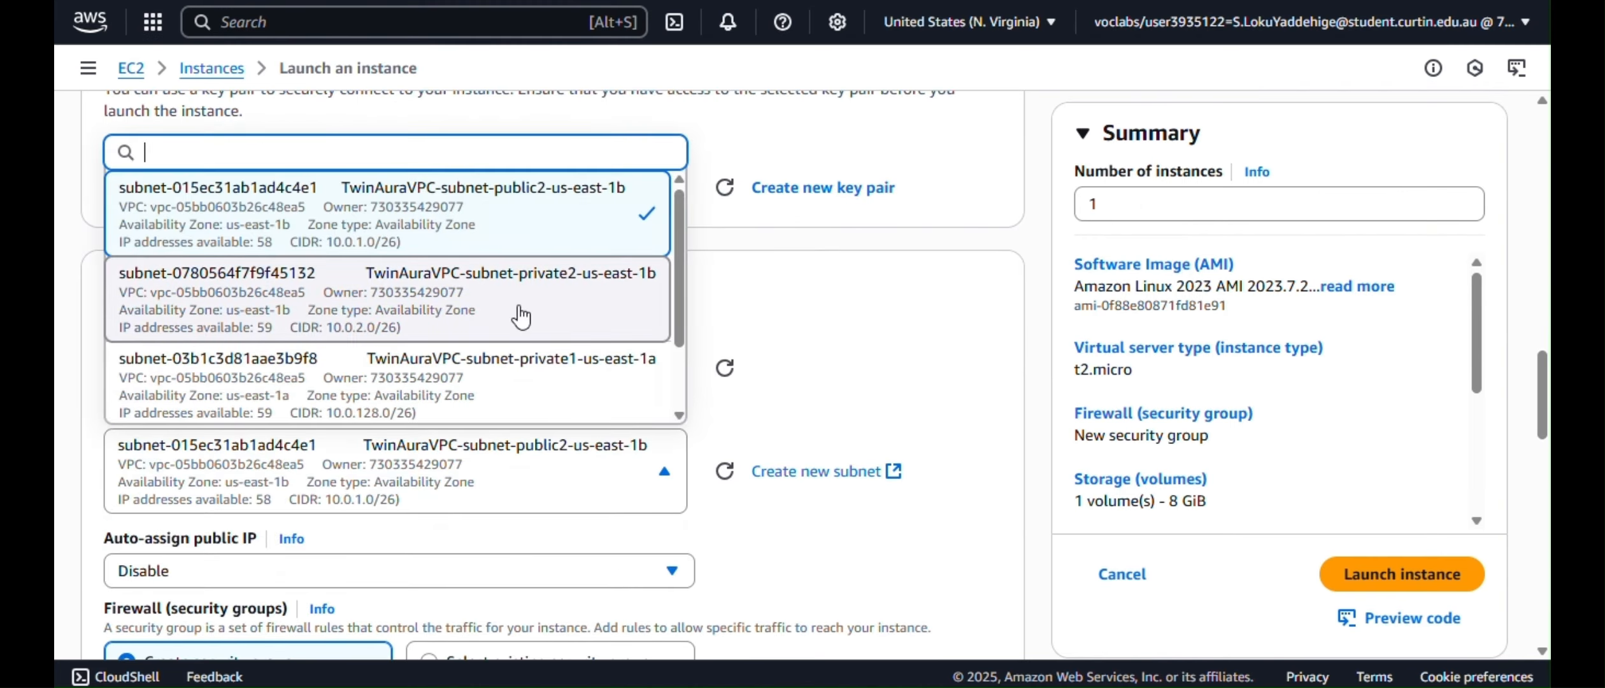
{"action": "scroll", "coordinate": [608, 394], "scroll_direction": "down", "scroll_amount": 2}
{"action": "left_click", "coordinate": [608, 394]}
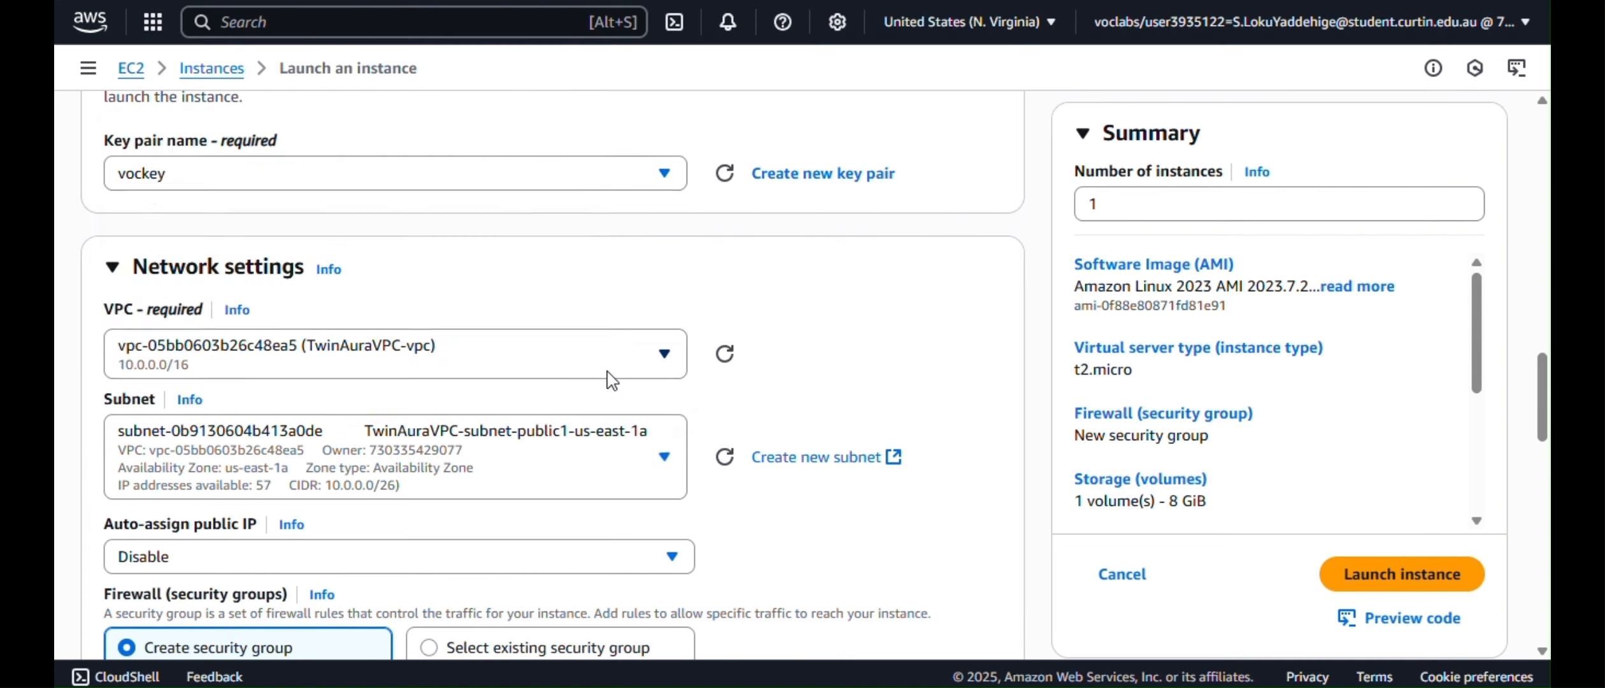
Enable auto-assign public IP and assign the existing security group TwinAuraSecurityGroup
{"action": "scroll", "coordinate": [609, 382], "scroll_direction": "down", "scroll_amount": 4}
{"action": "left_click", "coordinate": [576, 366]}
{"action": "left_click", "coordinate": [566, 405]}
{"action": "left_click", "coordinate": [555, 470]}
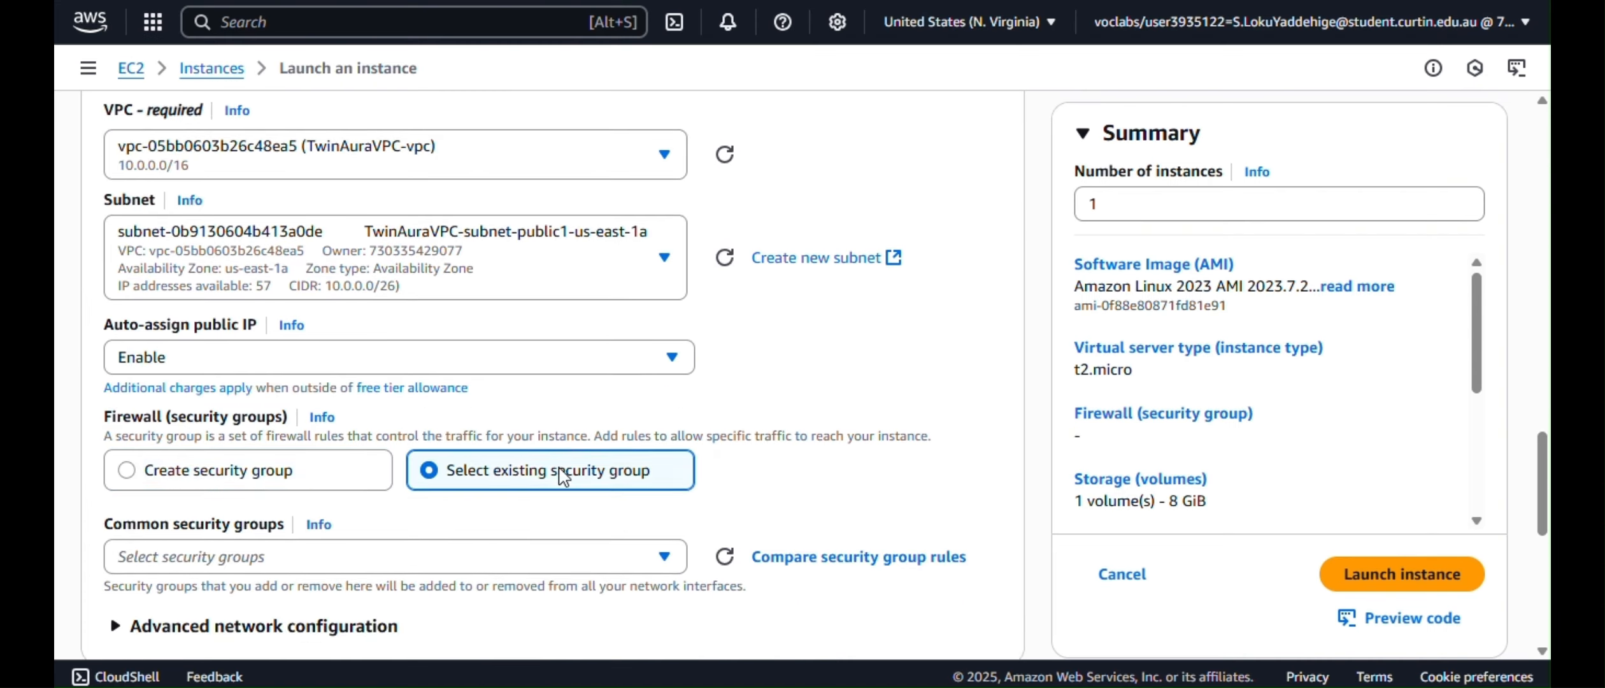
{"action": "left_click", "coordinate": [548, 523]}
{"action": "left_click", "coordinate": [443, 415]}
Set the upgraded server's IAM instance profile to LabInstanceProfile in the advanced details
{"action": "scroll", "coordinate": [443, 431], "scroll_direction": "down", "scroll_amount": 2}
{"action": "scroll", "coordinate": [443, 432], "scroll_direction": "down", "scroll_amount": 12}
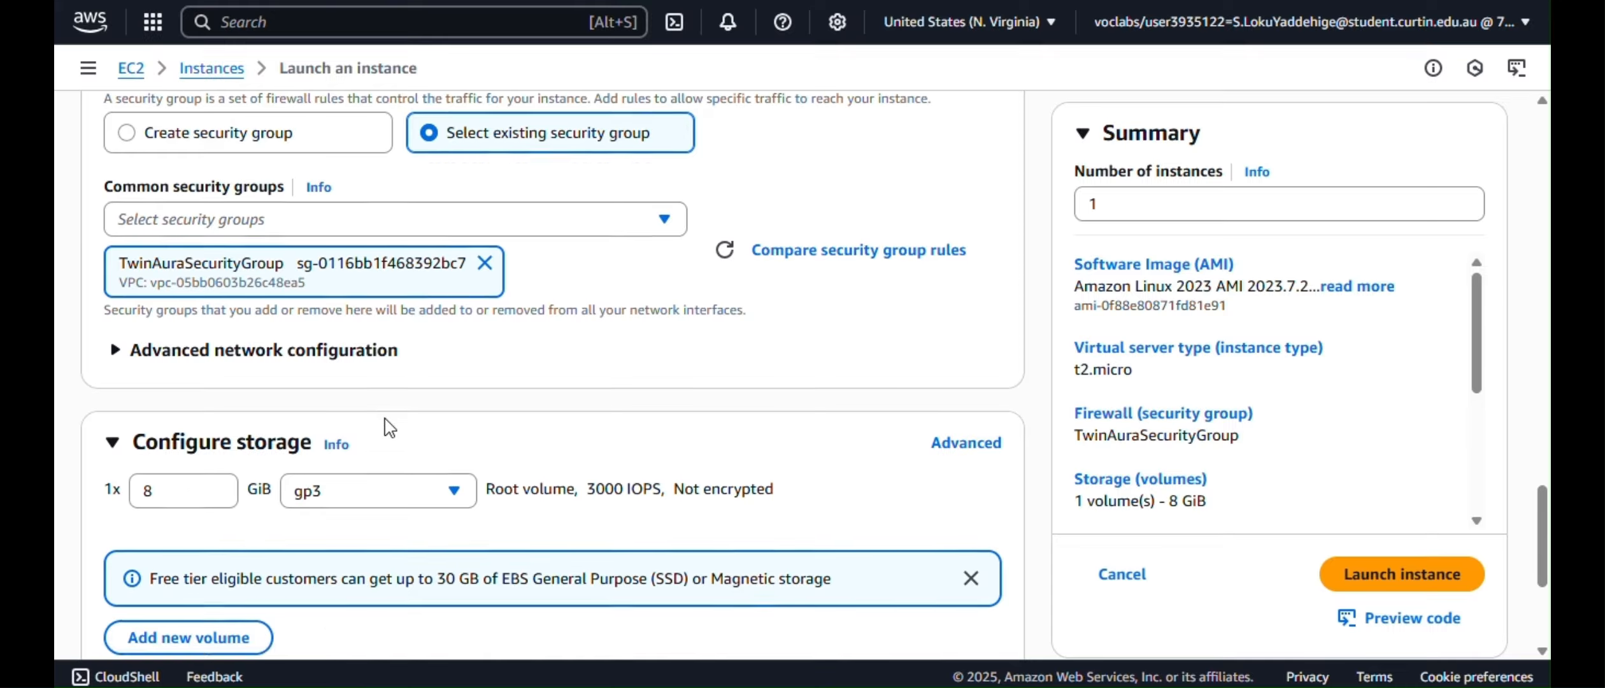
{"action": "scroll", "coordinate": [419, 191], "scroll_direction": "down", "scroll_amount": 1}
{"action": "left_click", "coordinate": [419, 186]}
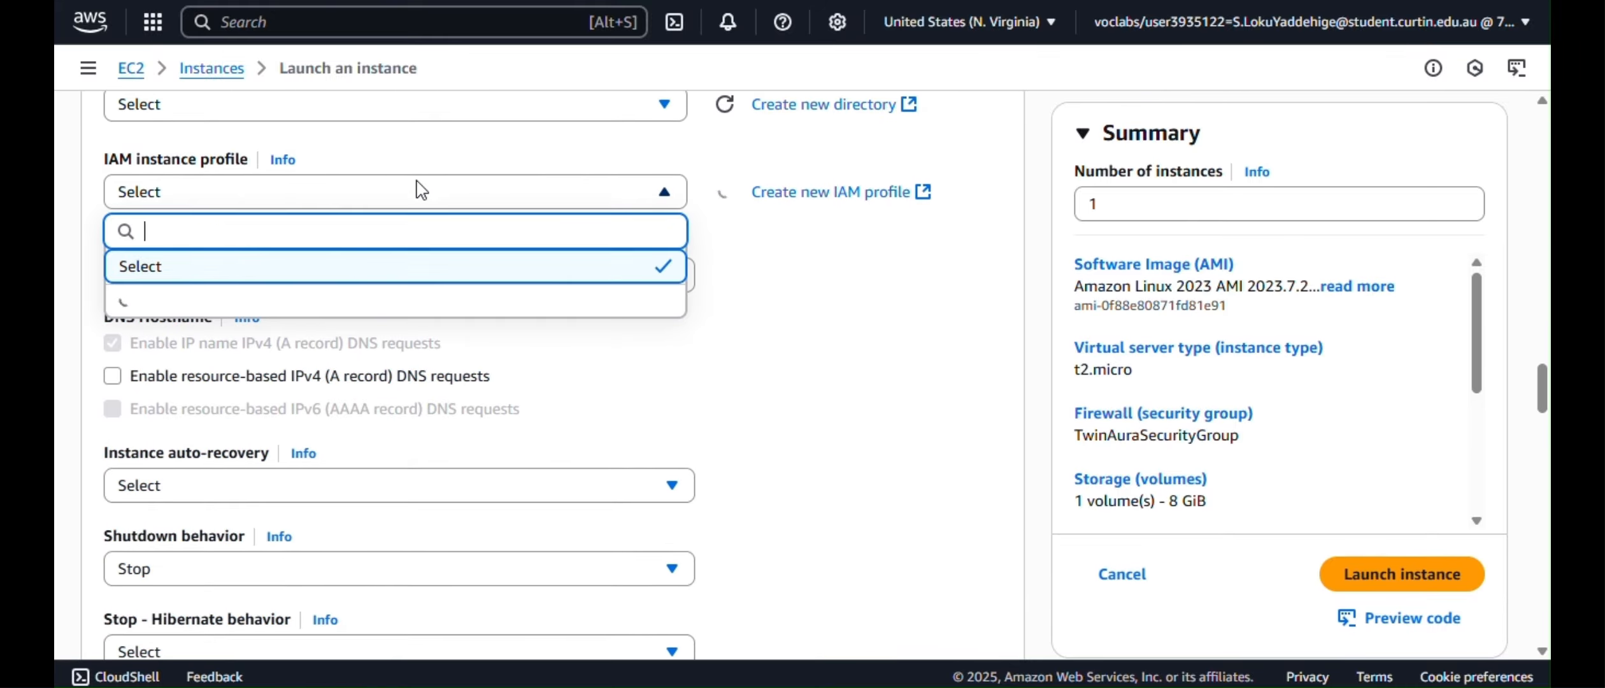
{"action": "type", "text": "lab"}
{"action": "left_click", "coordinate": [366, 296]}
Enable termination protection for the upgraded web server
{"action": "scroll", "coordinate": [373, 311], "scroll_direction": "down", "scroll_amount": 6}
{"action": "left_click", "coordinate": [373, 344]}
{"action": "left_click", "coordinate": [352, 414]}
Enter a user data script that installs, enables and starts httpd and writes "Hello From TwinAura Web Server!" as an h1 heading to /var/www/html/index.html
{"action": "scroll", "coordinate": [351, 414], "scroll_direction": "down", "scroll_amount": 10}
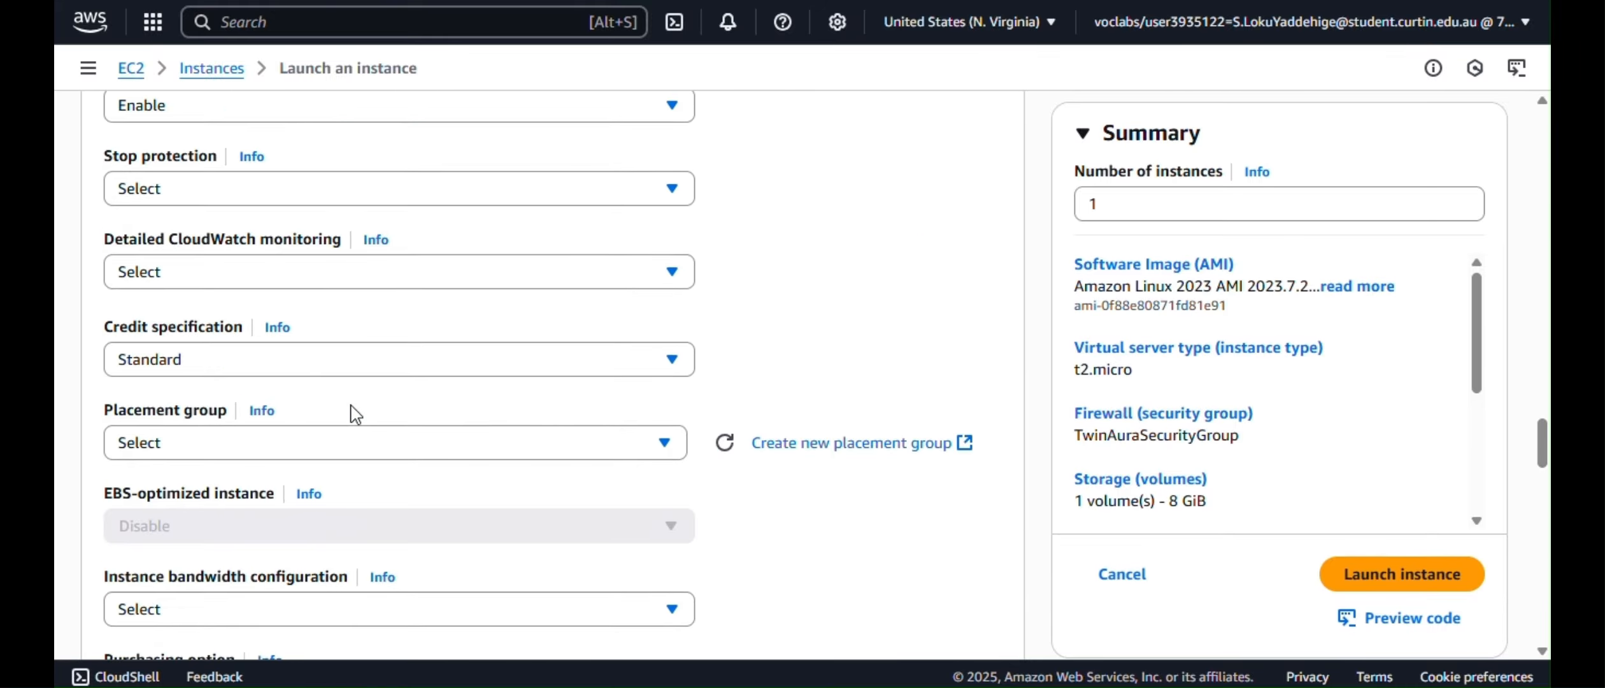
{"action": "scroll", "coordinate": [380, 363], "scroll_direction": "down", "scroll_amount": 12}
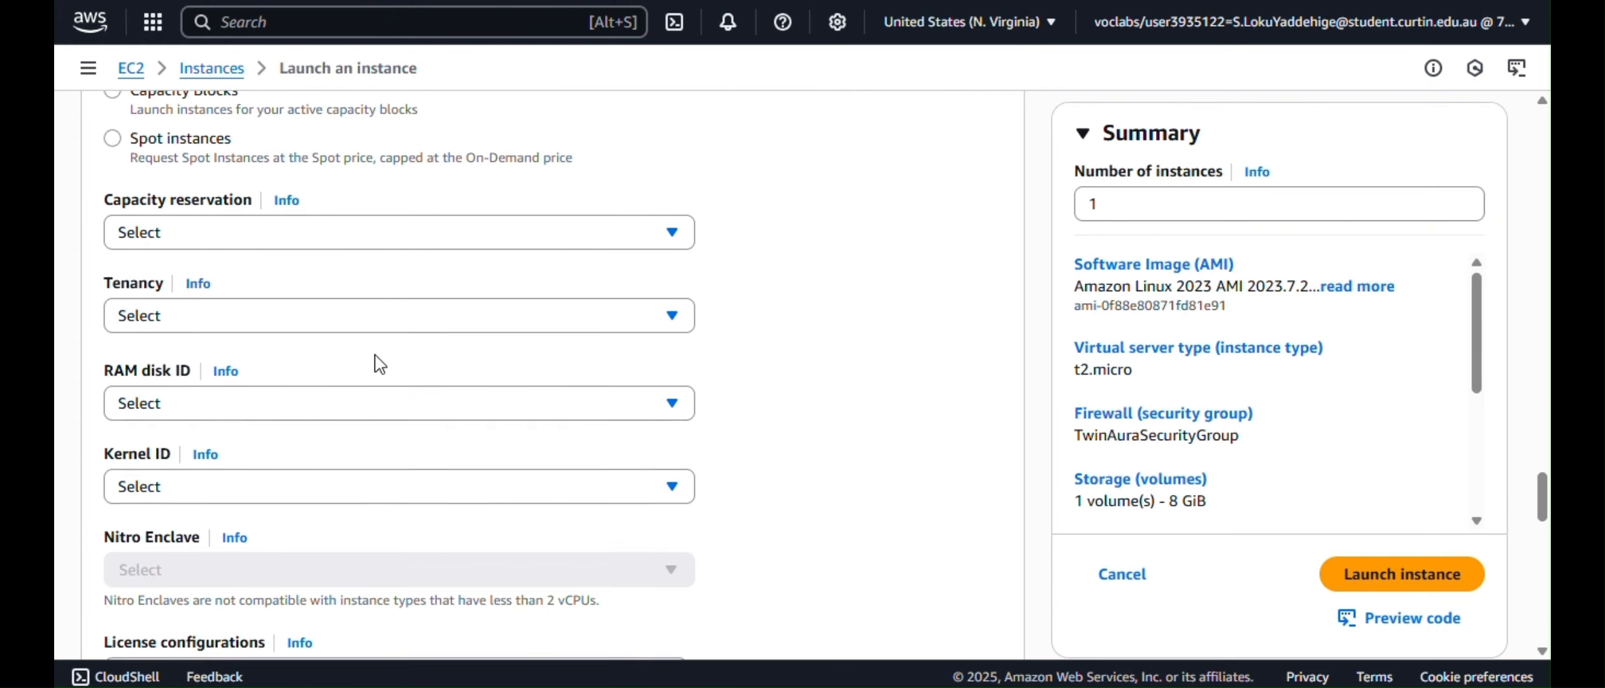
{"action": "scroll", "coordinate": [380, 363], "scroll_direction": "down", "scroll_amount": 6}
{"action": "left_click", "coordinate": [298, 379]}
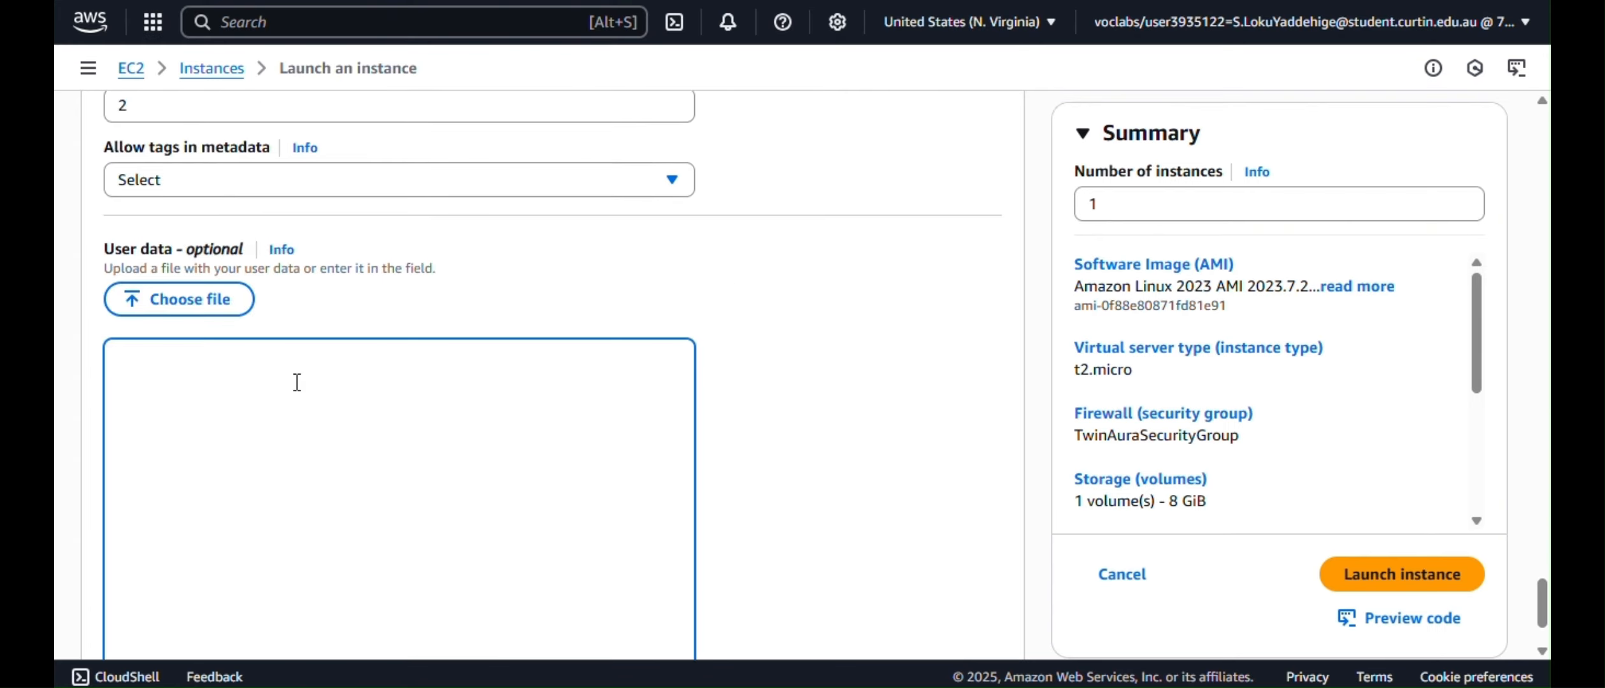
{"action": "type", "text": "#!/bin/bash dnf install -y httpd systemctl enable httpd systemctl start httpd echo '<html><h1>Hello From TwinAura Web Server!</h1></html>' > /var/www/html/index.html"}
{"action": "scroll", "coordinate": [318, 519], "scroll_direction": "down", "scroll_amount": 2}
{"action": "scroll", "coordinate": [318, 519], "scroll_direction": "up", "scroll_amount": 2}
{"action": "scroll", "coordinate": [1083, 425], "scroll_direction": "down", "scroll_amount": 6}
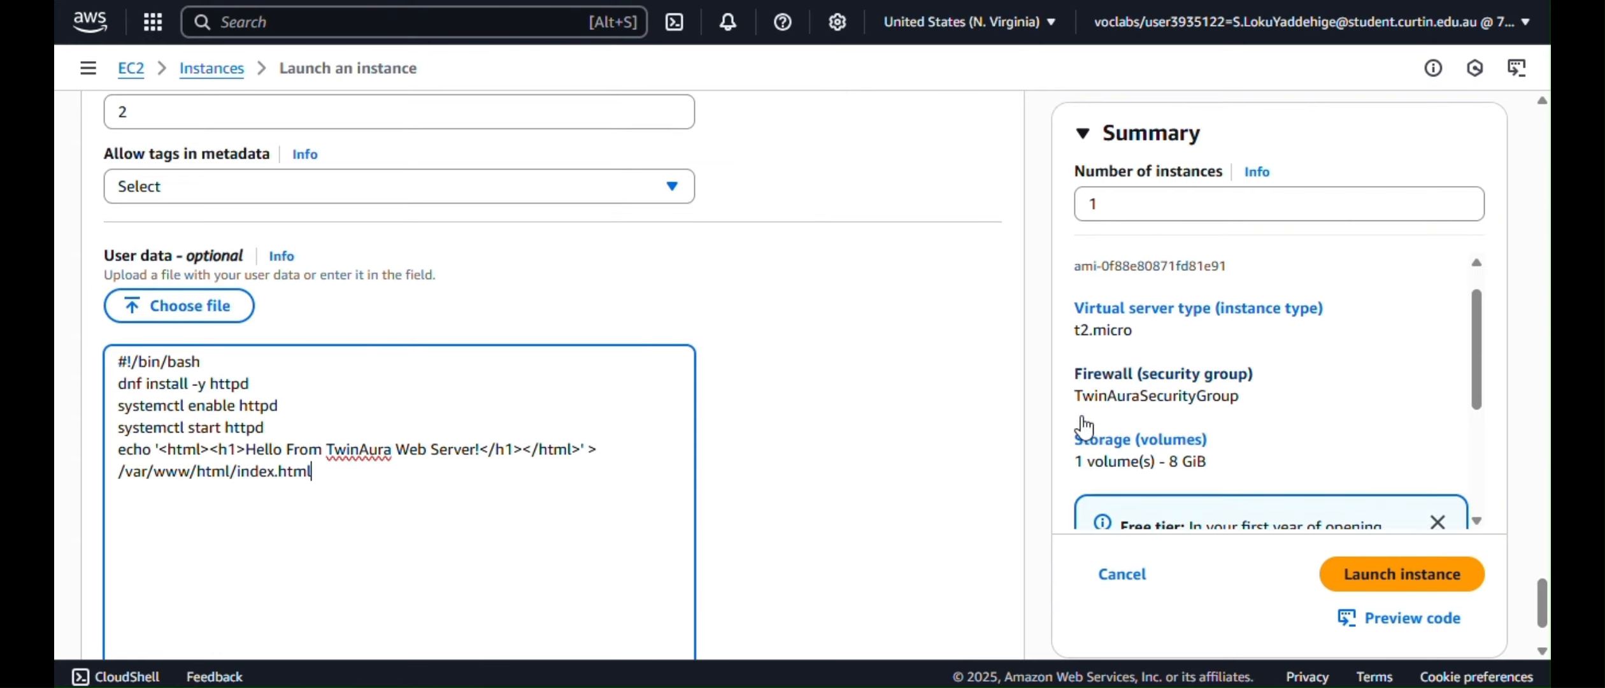
Launch the upgraded web server instance and clear the instance ID filter so all instances are listed
{"action": "left_click", "coordinate": [1427, 569]}
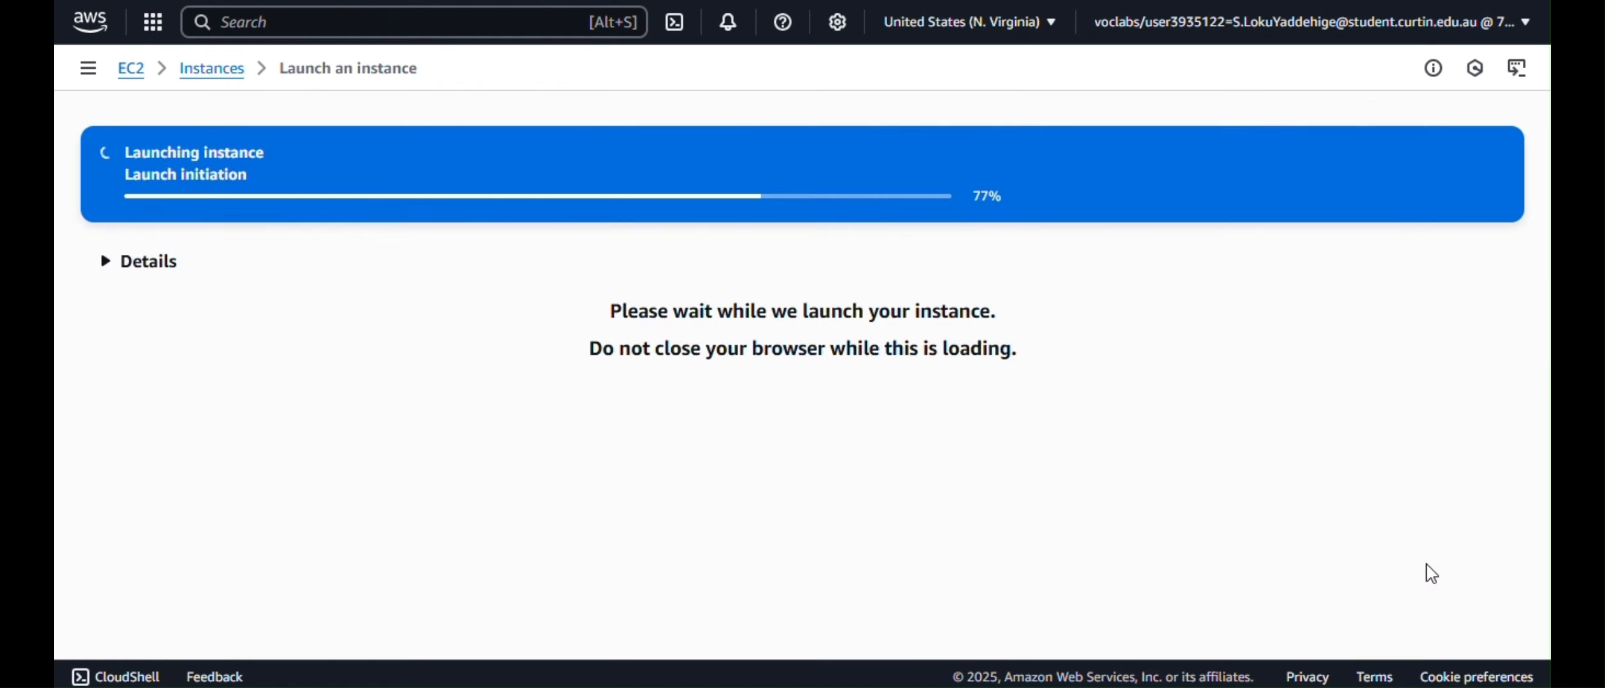
{"action": "left_click", "coordinate": [487, 179]}
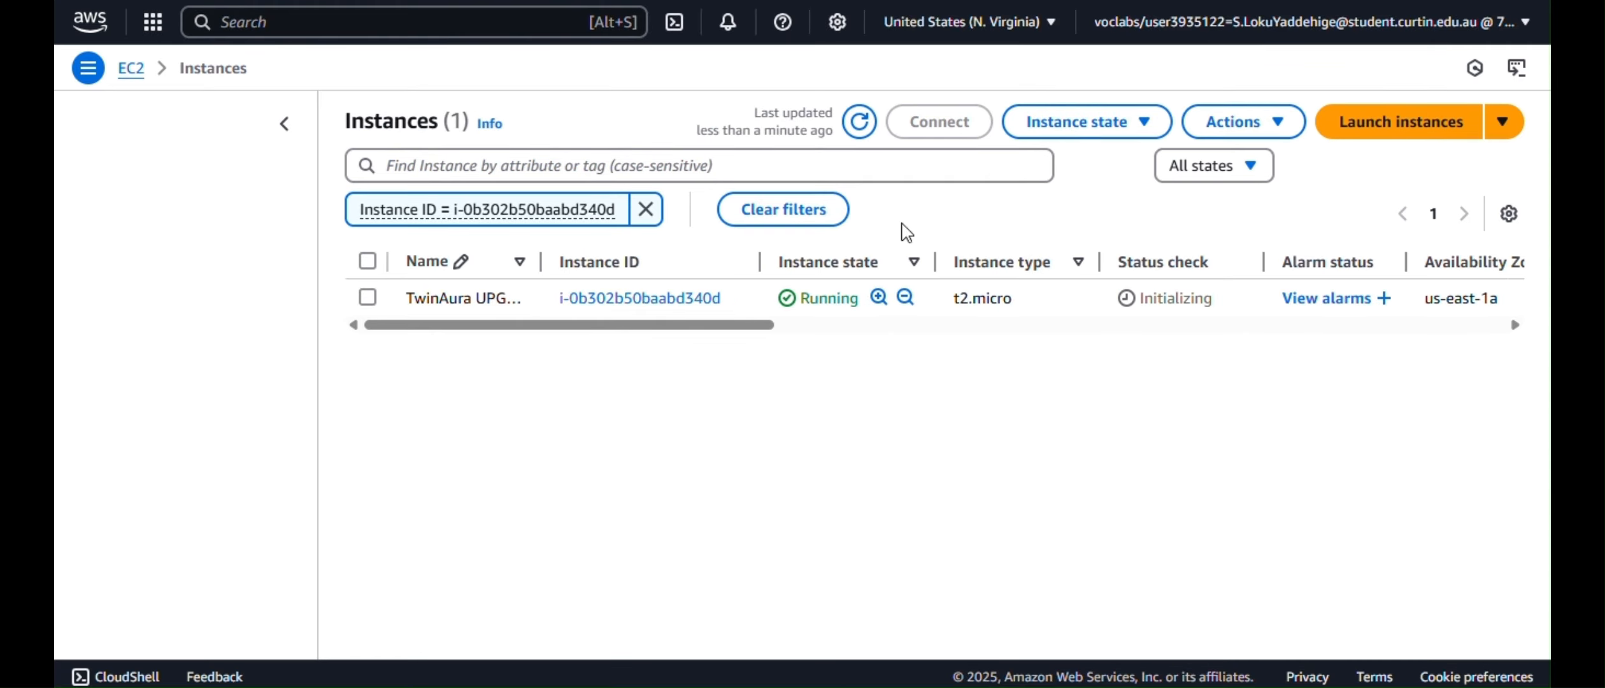
{"action": "scroll", "coordinate": [705, 299], "scroll_direction": "right", "scroll_amount": 5}
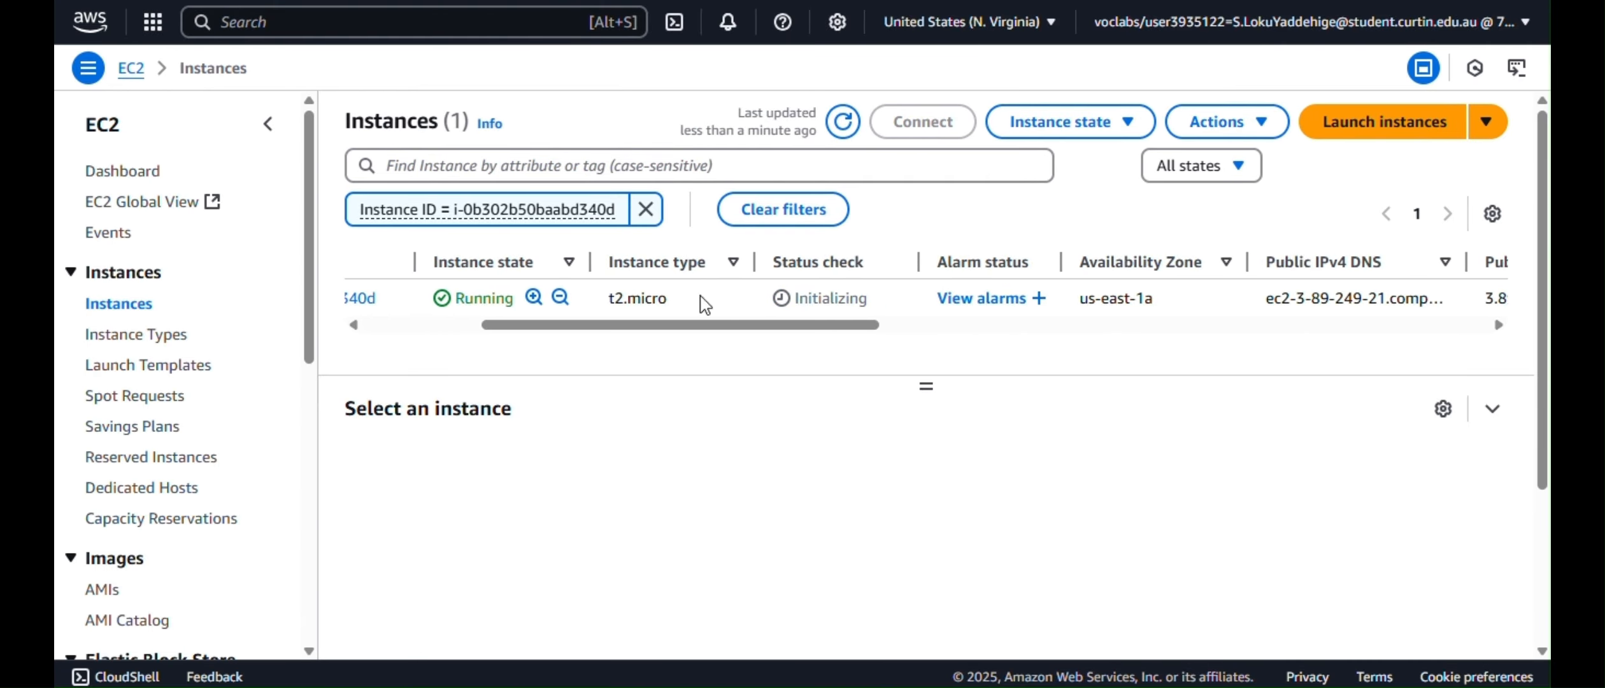
{"action": "scroll", "coordinate": [705, 304], "scroll_direction": "left", "scroll_amount": 5}
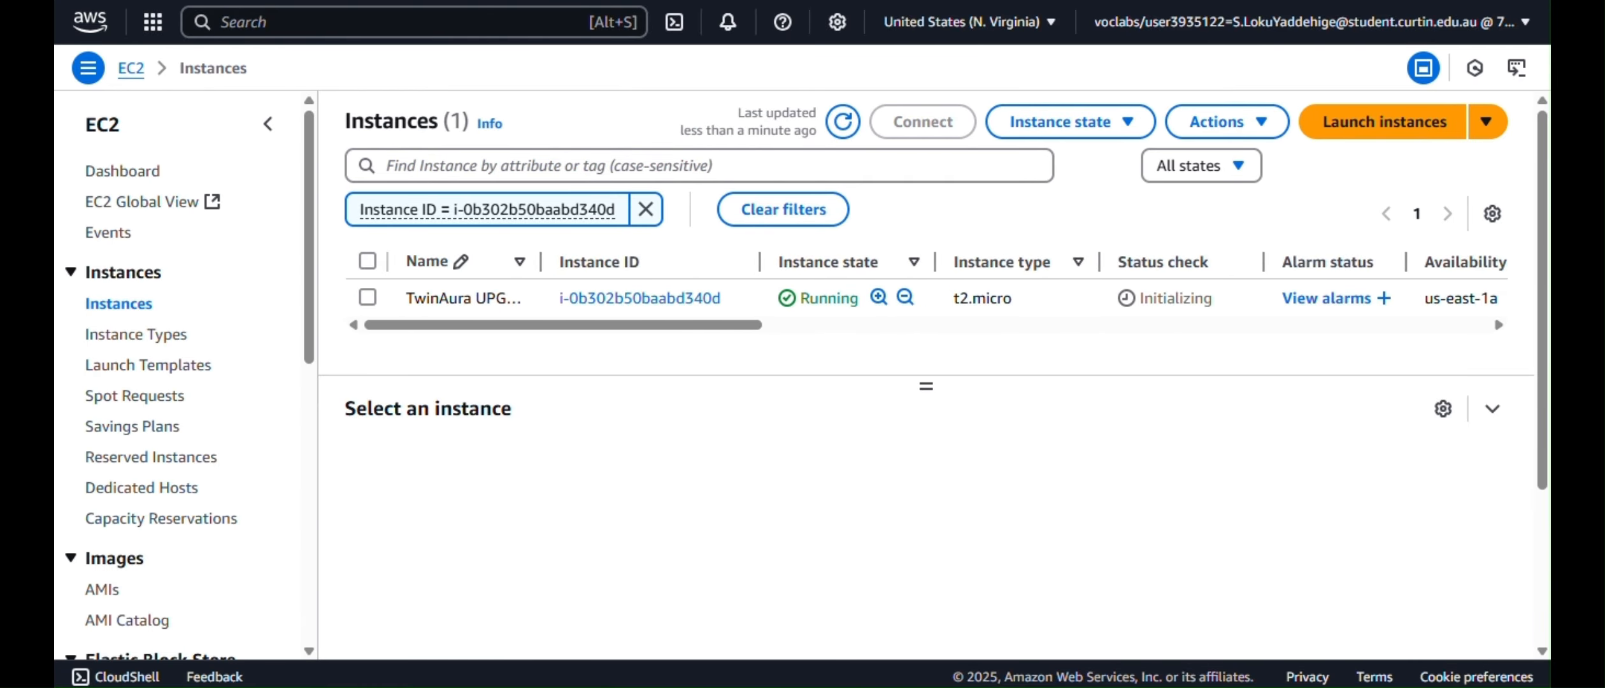
{"action": "left_click", "coordinate": [806, 205]}
Examine the upgraded web server's listed IP and security attributes, instance details and monitoring graphs
{"action": "scroll", "coordinate": [799, 252], "scroll_direction": "right", "scroll_amount": 10}
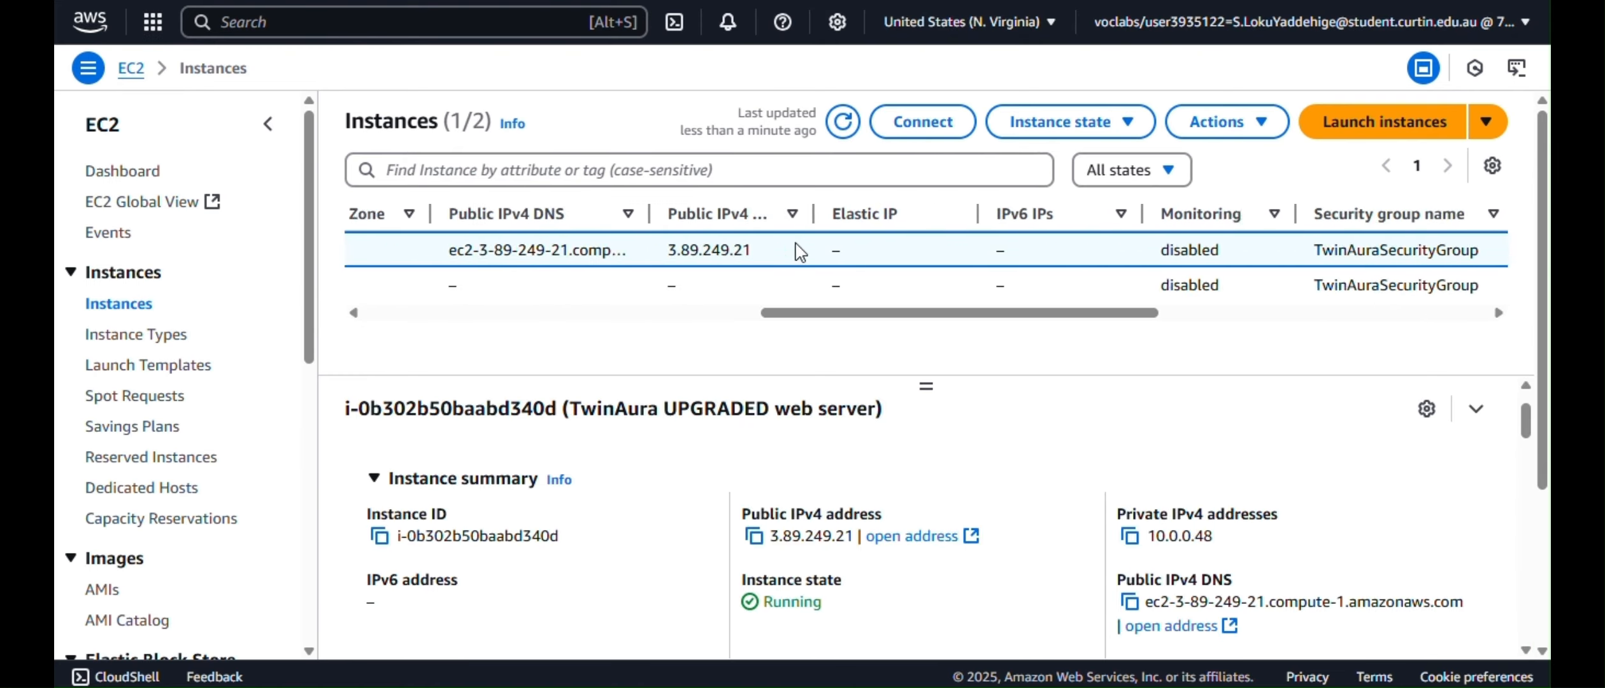
{"action": "scroll", "coordinate": [800, 252], "scroll_direction": "left", "scroll_amount": 10}
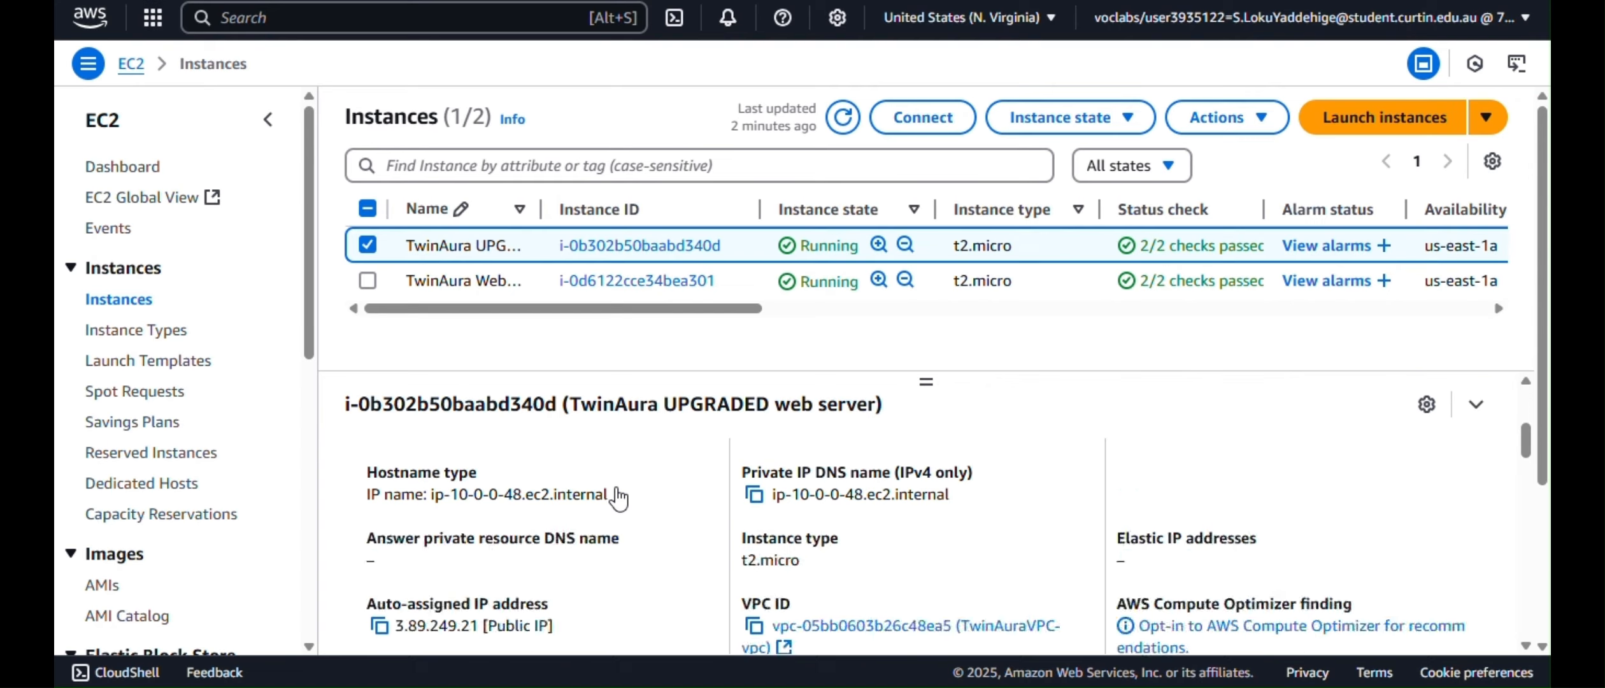
{"action": "scroll", "coordinate": [616, 498], "scroll_direction": "down", "scroll_amount": 5}
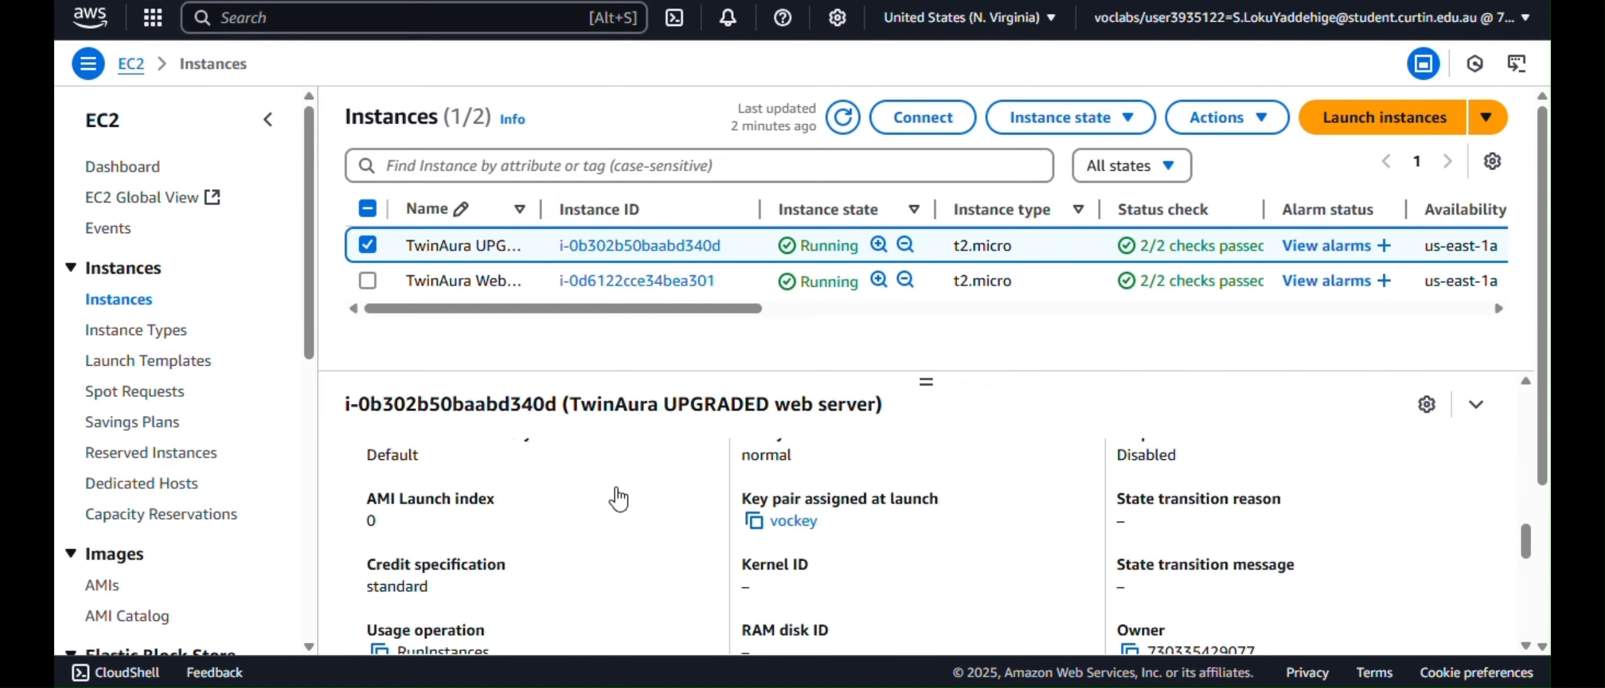
{"action": "scroll", "coordinate": [677, 487], "scroll_direction": "up", "scroll_amount": 10}
{"action": "left_click", "coordinate": [678, 471]}
{"action": "scroll", "coordinate": [680, 491], "scroll_direction": "down", "scroll_amount": 2}
{"action": "scroll", "coordinate": [679, 492], "scroll_direction": "down", "scroll_amount": 5}
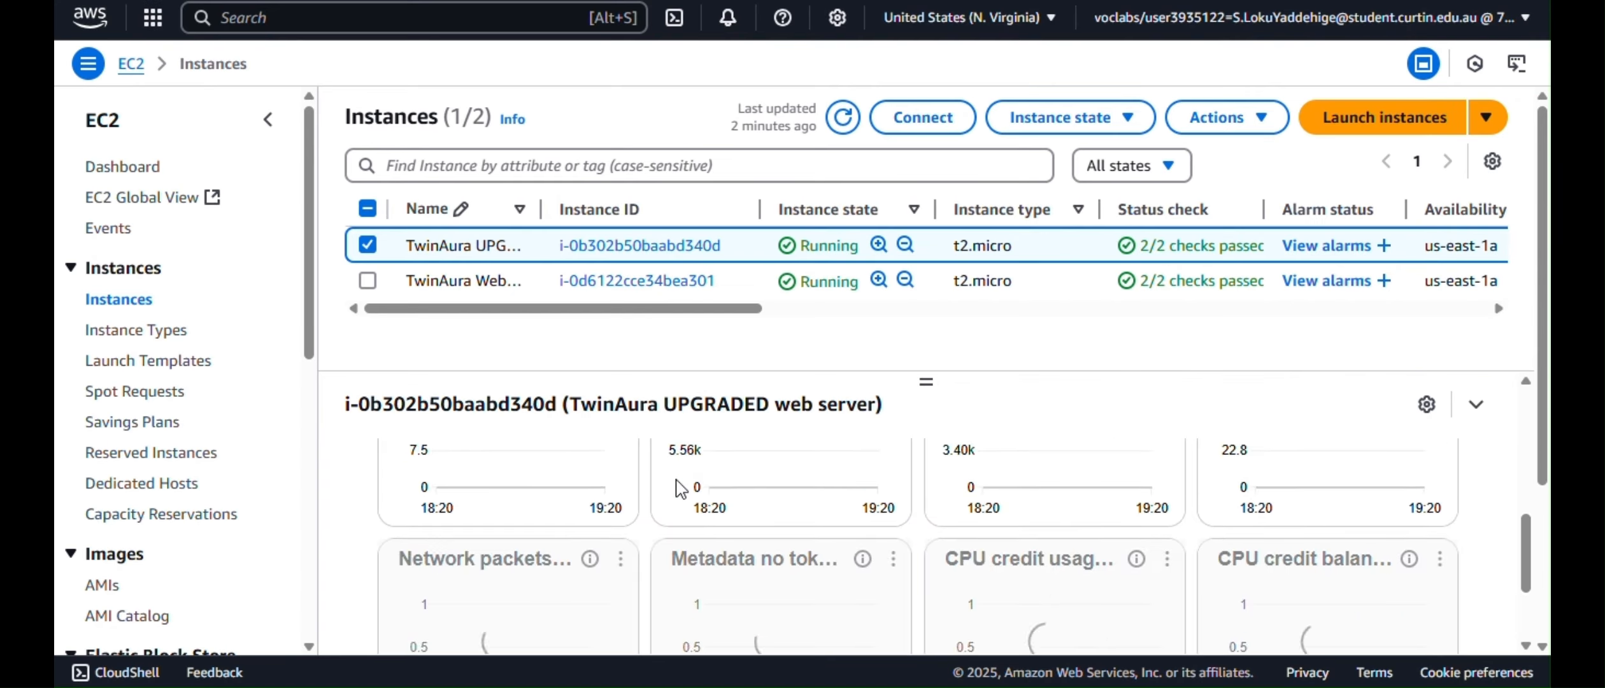
{"action": "scroll", "coordinate": [679, 487], "scroll_direction": "up", "scroll_amount": 8}
Get the instance screenshot of the TwinAura UPGRADED web server and download it
{"action": "left_click", "coordinate": [1226, 117]}
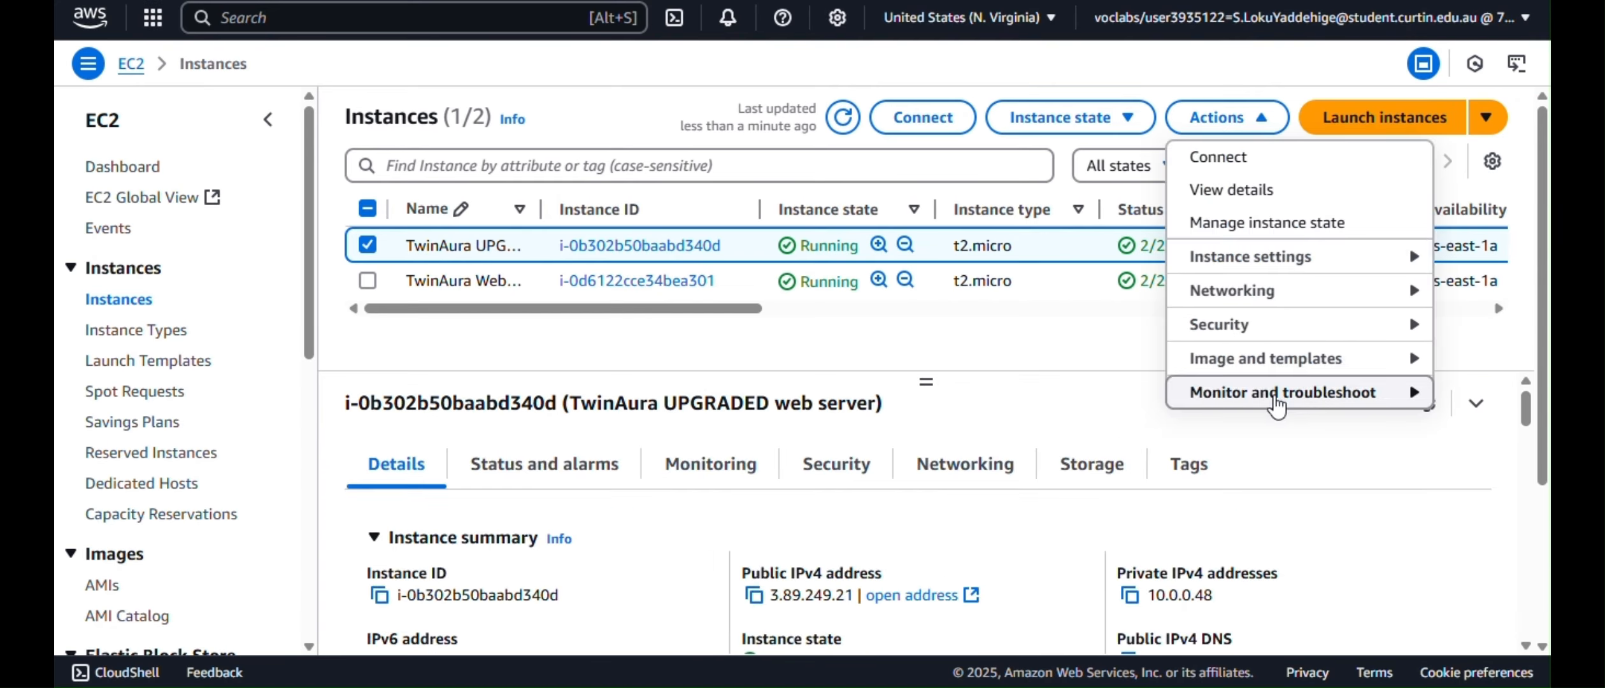
{"action": "mouse_move", "coordinate": [1290, 390]}
{"action": "left_click", "coordinate": [1078, 205]}
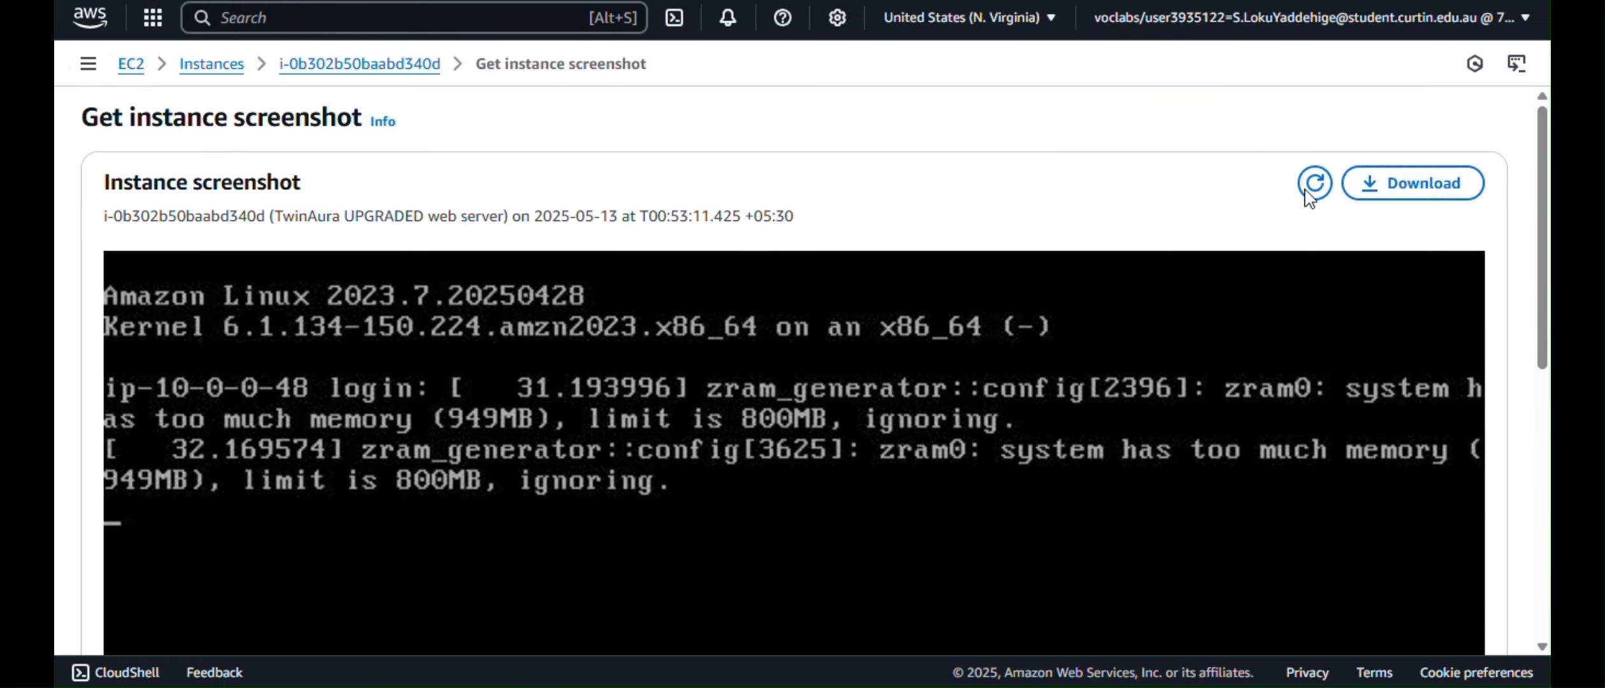
{"action": "left_click", "coordinate": [1371, 183]}
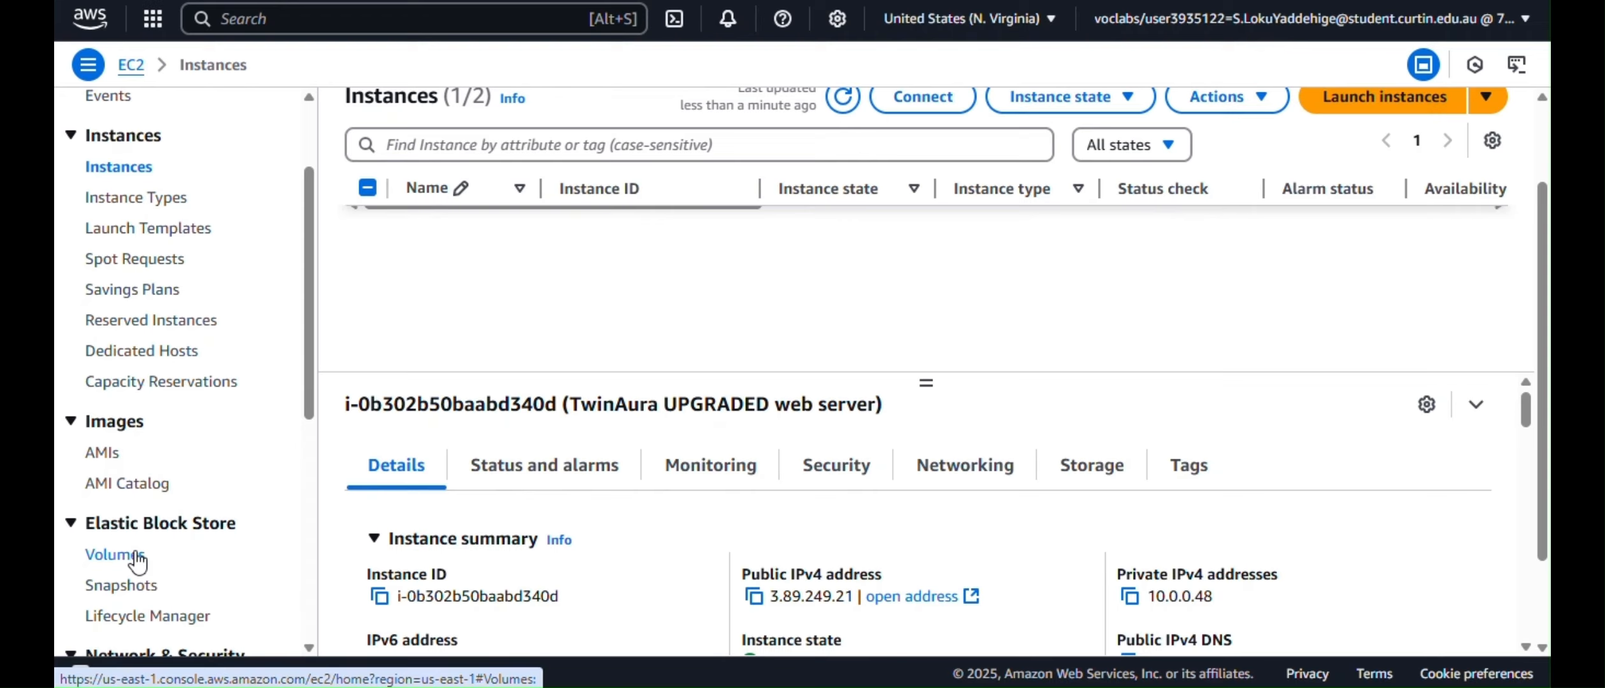
Start creating an EBS volume with the General Purpose SSD (gp2) type
{"action": "left_click", "coordinate": [124, 554]}
{"action": "left_click", "coordinate": [1445, 111]}
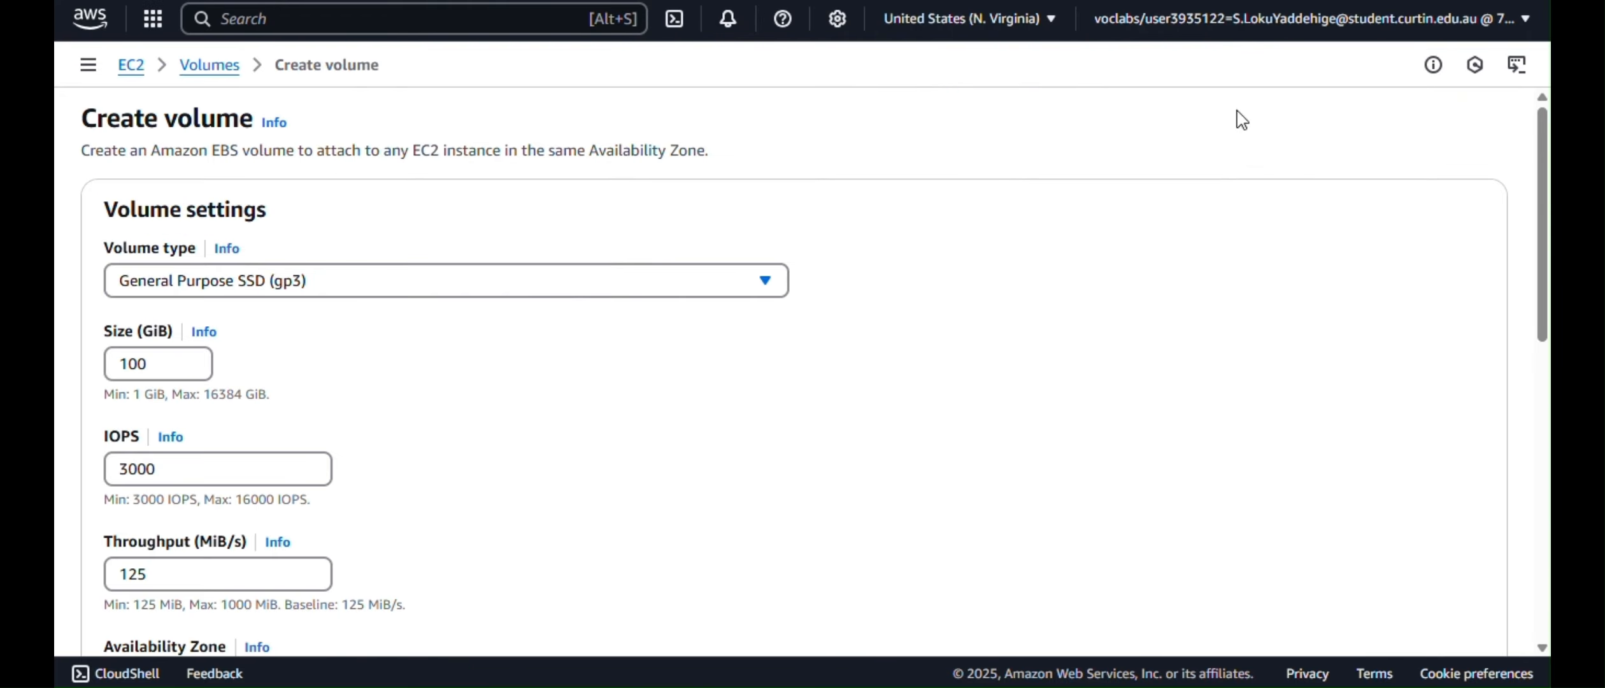
{"action": "left_click", "coordinate": [573, 273]}
{"action": "left_click", "coordinate": [523, 350]}
Add a tag with the key TwinAura to the volume and create it
{"action": "scroll", "coordinate": [190, 388], "scroll_direction": "down", "scroll_amount": 3}
{"action": "scroll", "coordinate": [191, 389], "scroll_direction": "down", "scroll_amount": 5}
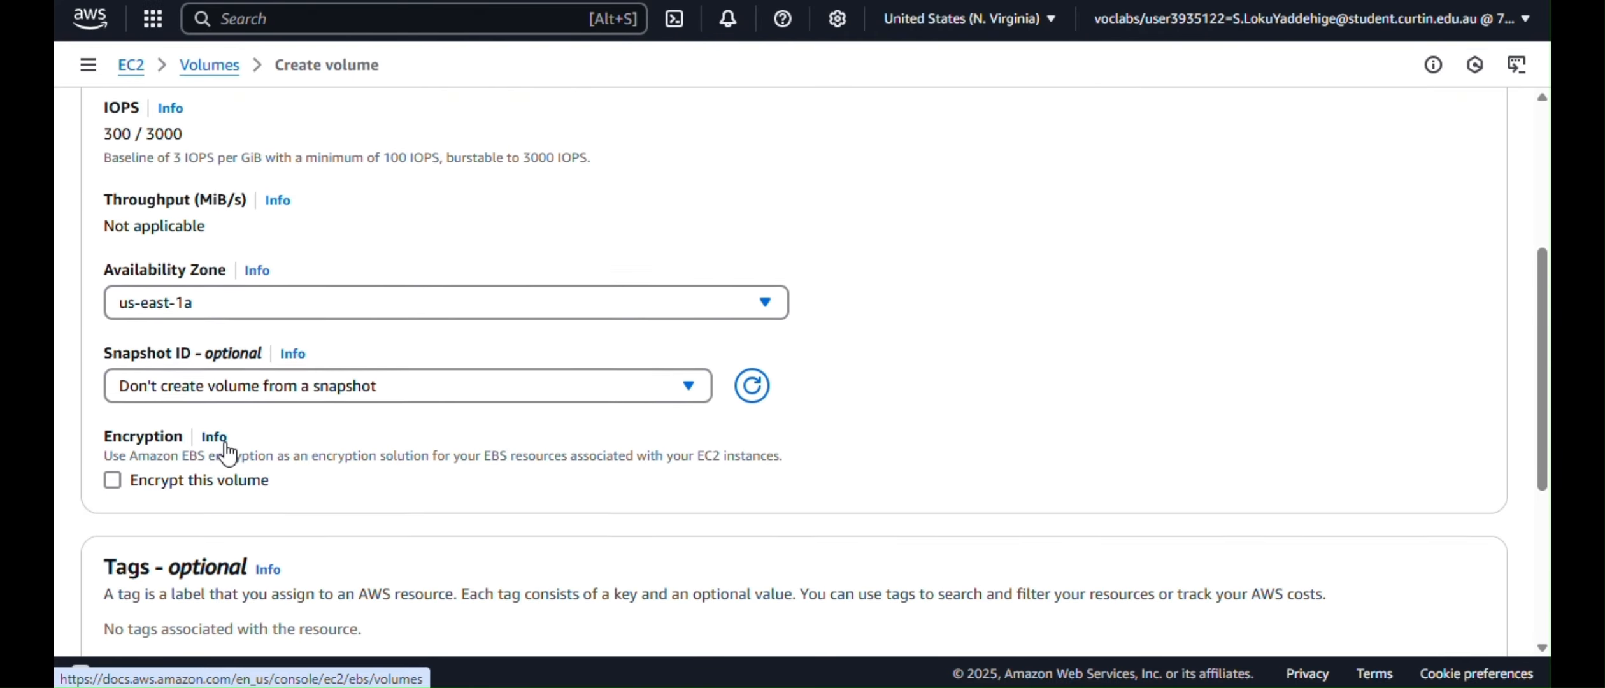
{"action": "left_click", "coordinate": [191, 466]}
{"action": "type", "text": "TwinAura"}
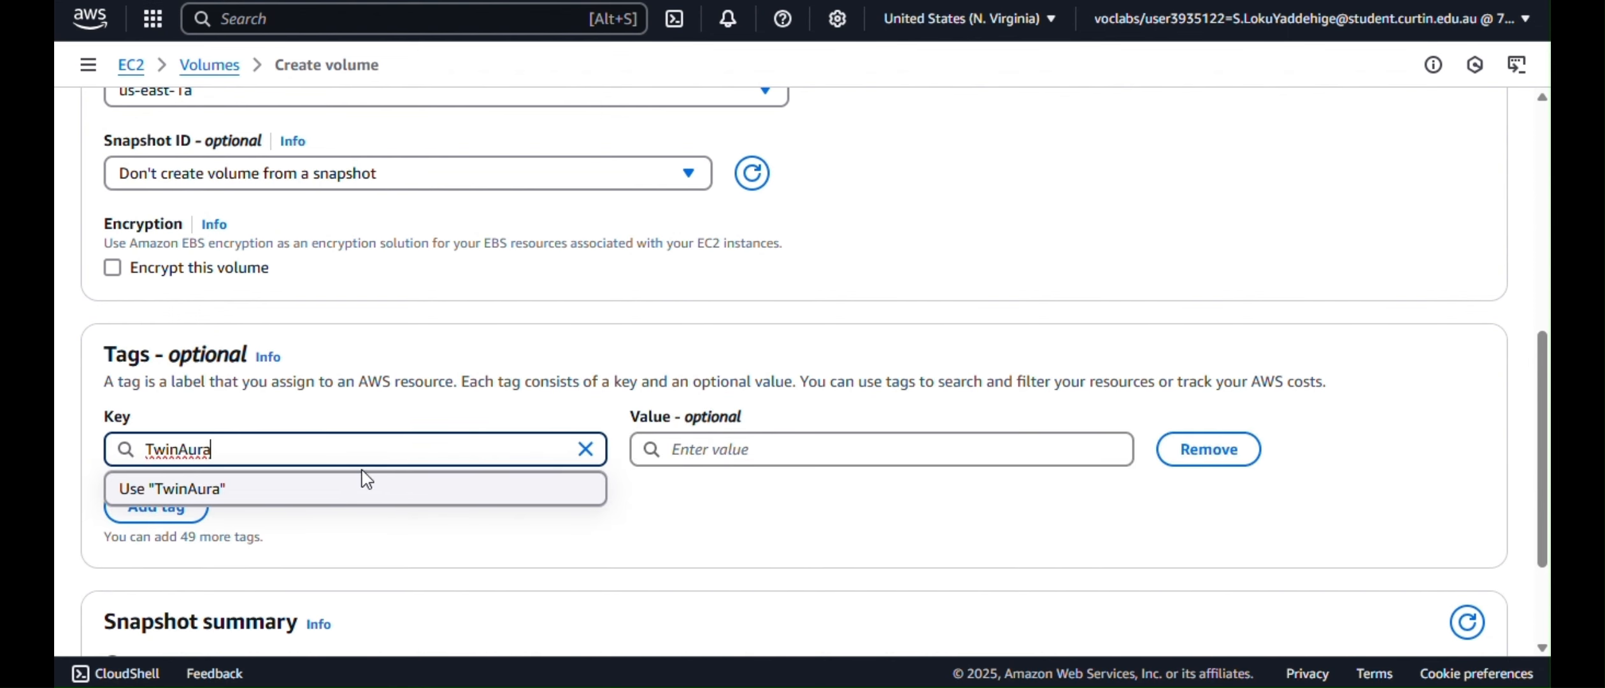
{"action": "left_click", "coordinate": [359, 488]}
{"action": "scroll", "coordinate": [358, 488], "scroll_direction": "down", "scroll_amount": 3}
{"action": "left_click", "coordinate": [1461, 595]}
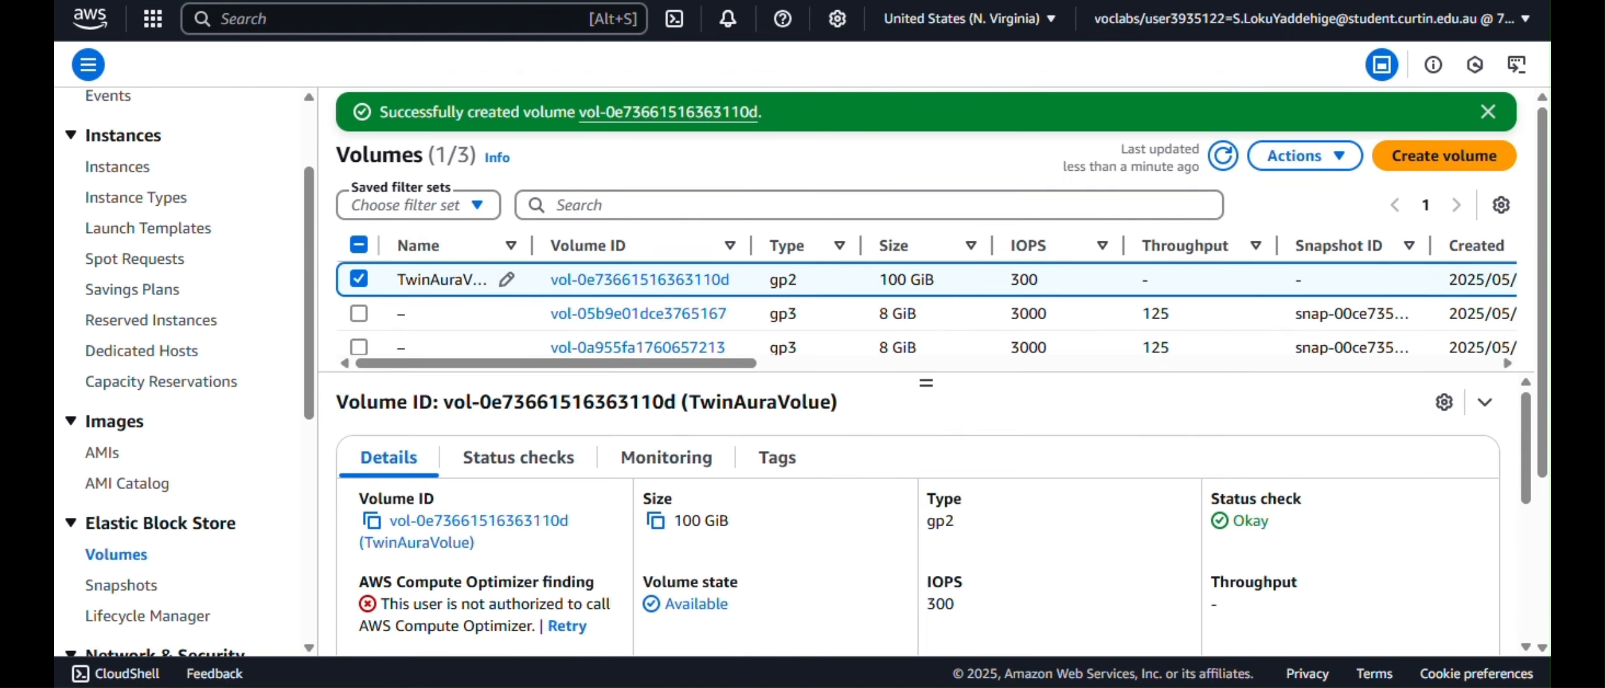
Attach the new 100 GiB volume to the TwinAura UPGRADED web server with the device name /dev/sdf
{"action": "left_click", "coordinate": [1304, 155]}
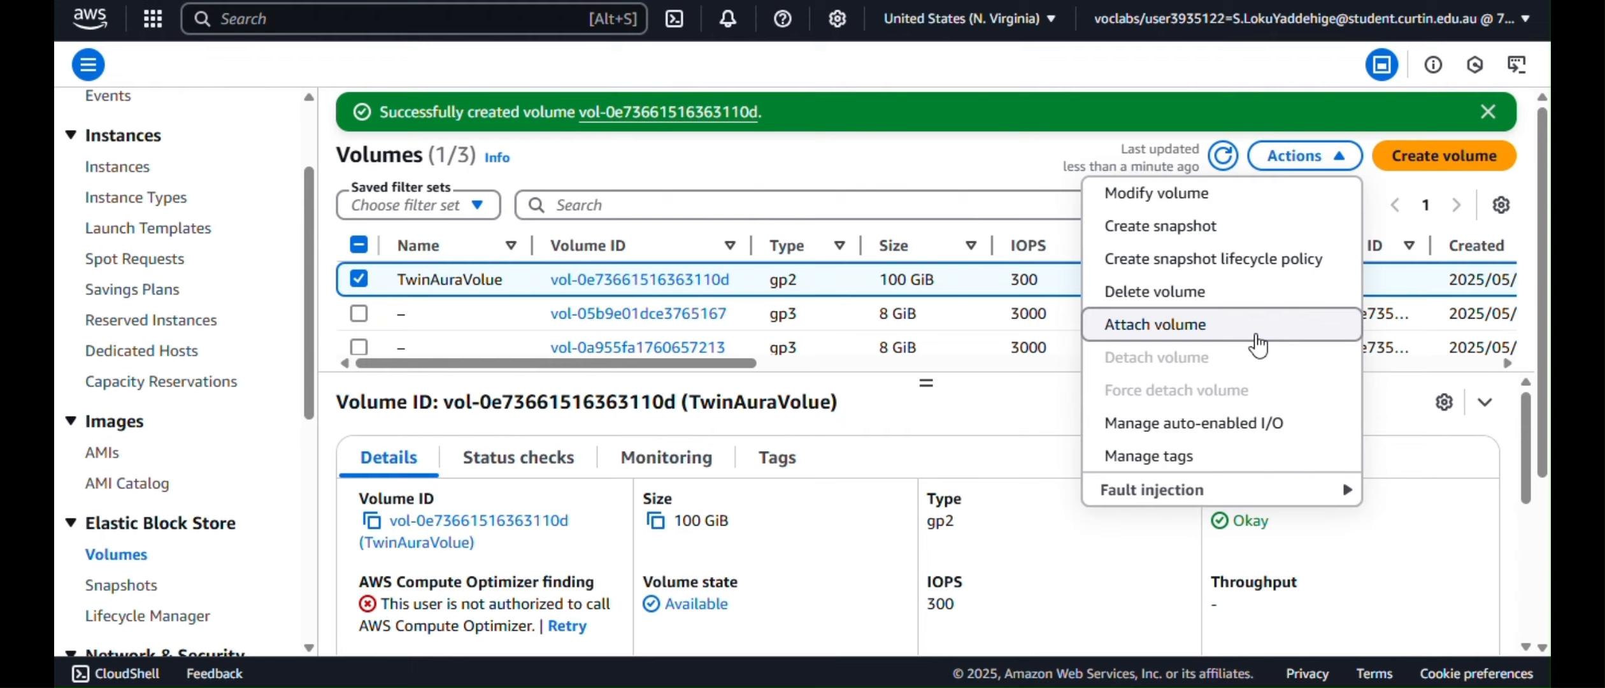
{"action": "left_click", "coordinate": [1258, 344]}
{"action": "left_click", "coordinate": [358, 439]}
{"action": "left_click", "coordinate": [329, 519]}
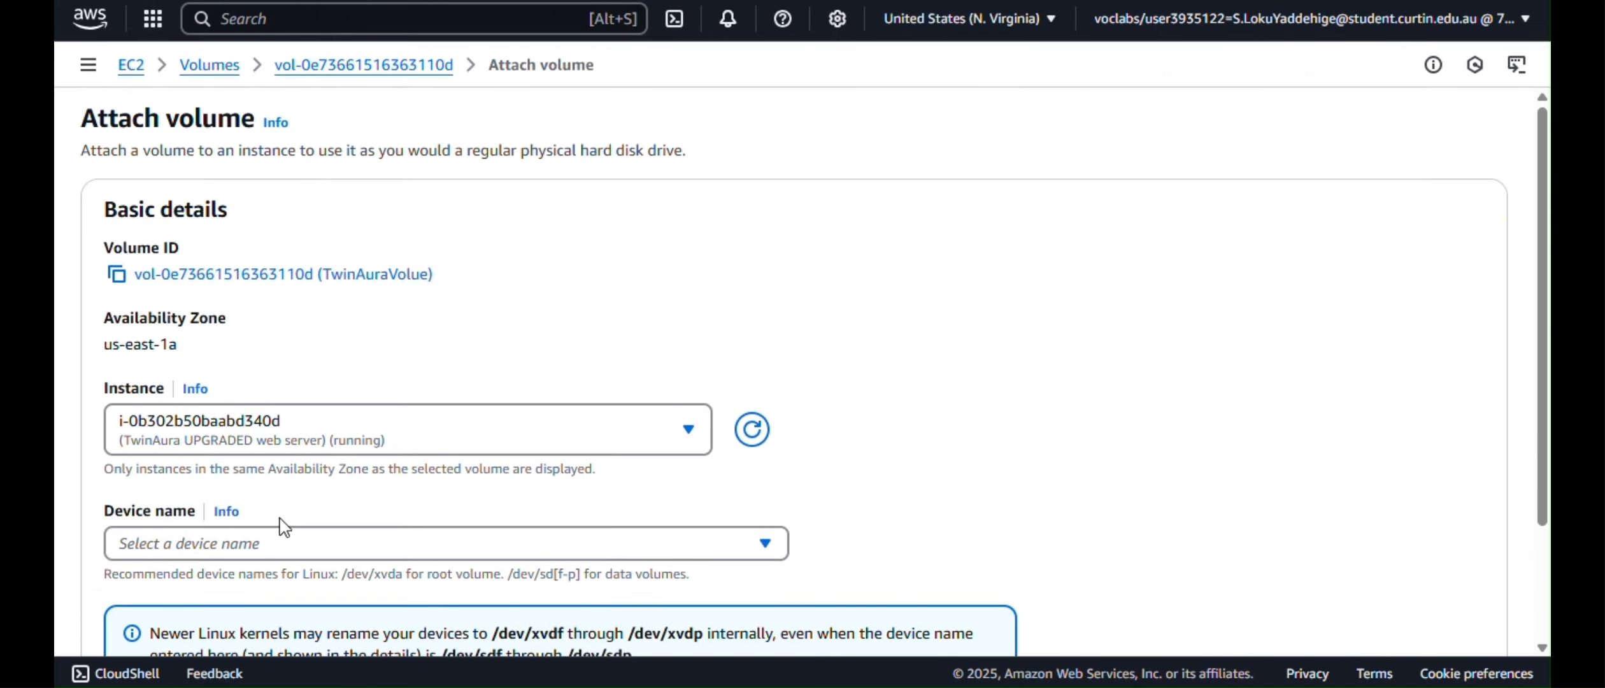
{"action": "left_click", "coordinate": [274, 543]}
{"action": "left_click", "coordinate": [279, 491]}
{"action": "scroll", "coordinate": [229, 484], "scroll_direction": "down", "scroll_amount": 3}
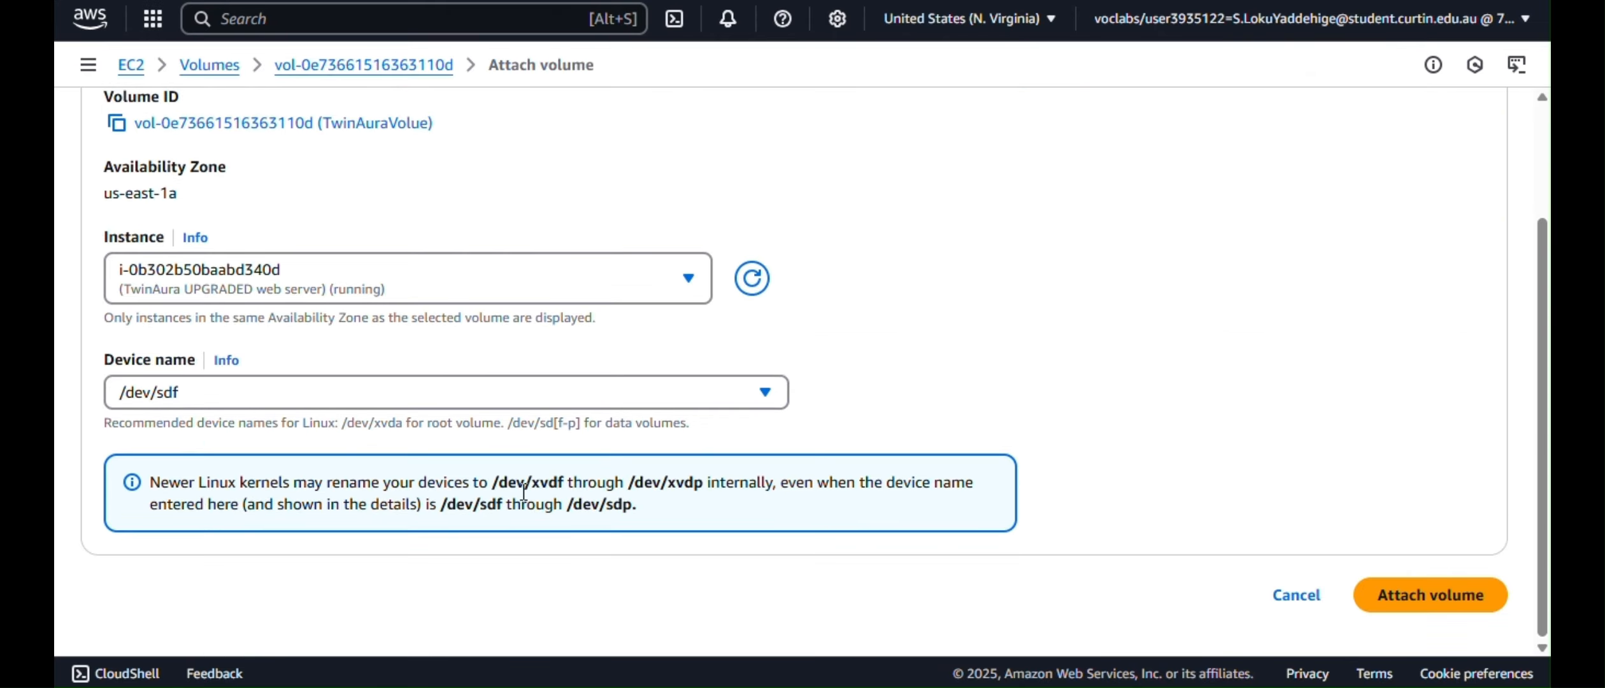
{"action": "left_click", "coordinate": [1382, 595]}
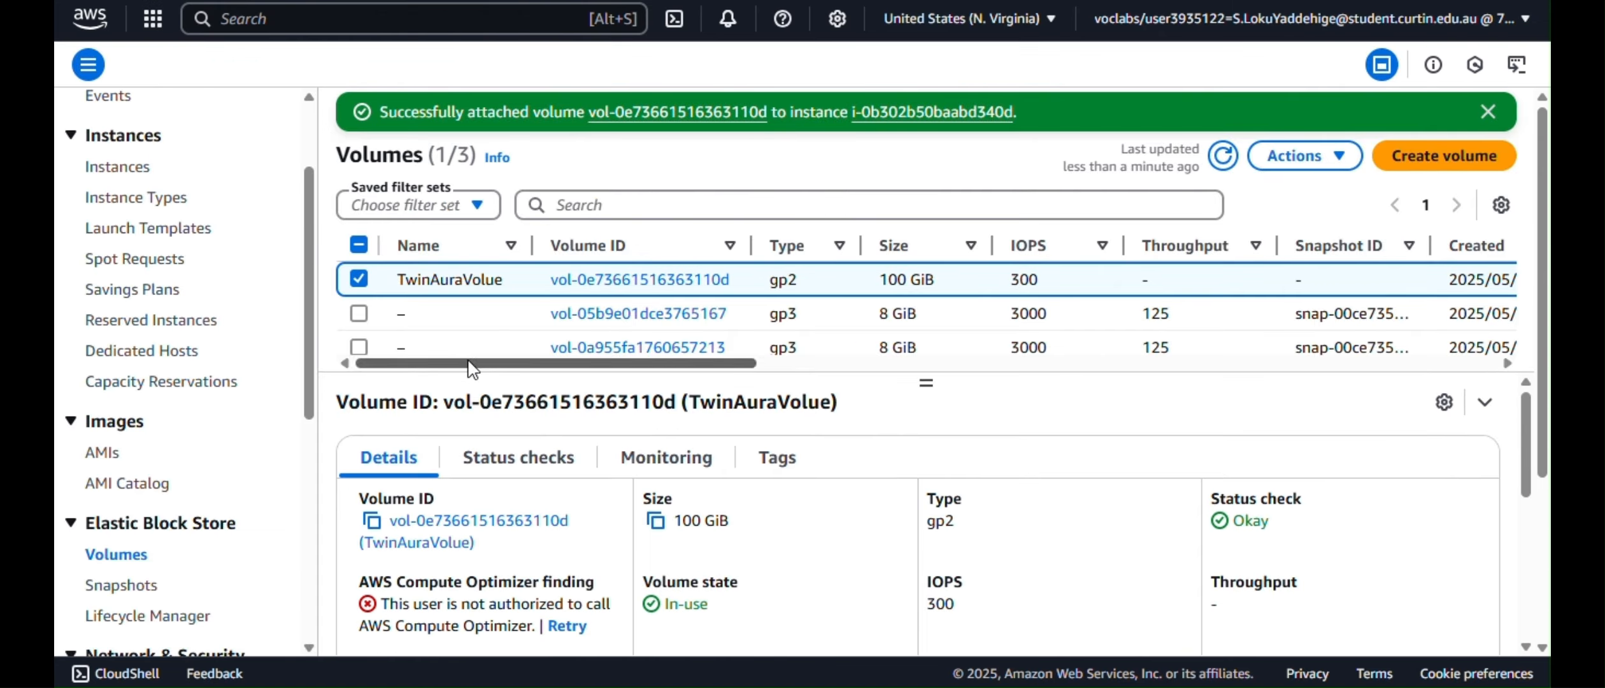
{"action": "mouse_move", "coordinate": [468, 368]}
{"action": "left_mouse_down"}
{"action": "mouse_move", "coordinate": [904, 368]}
{"action": "mouse_move", "coordinate": [497, 368]}
{"action": "left_mouse_up"}
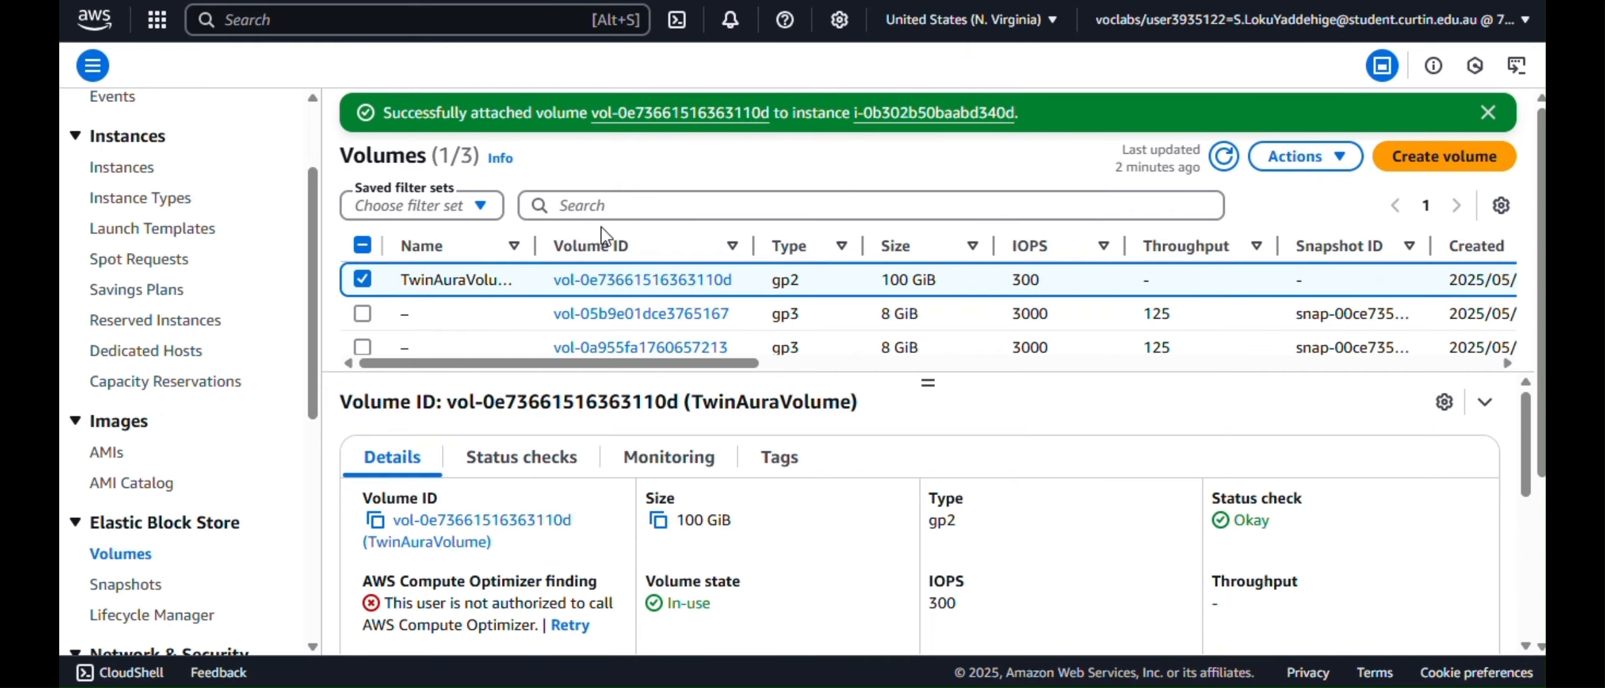
Start a snapshot of TwinAuraVolume with the description TwinAura Snapshot
{"action": "left_click", "coordinate": [1248, 170]}
{"action": "left_click", "coordinate": [1154, 223]}
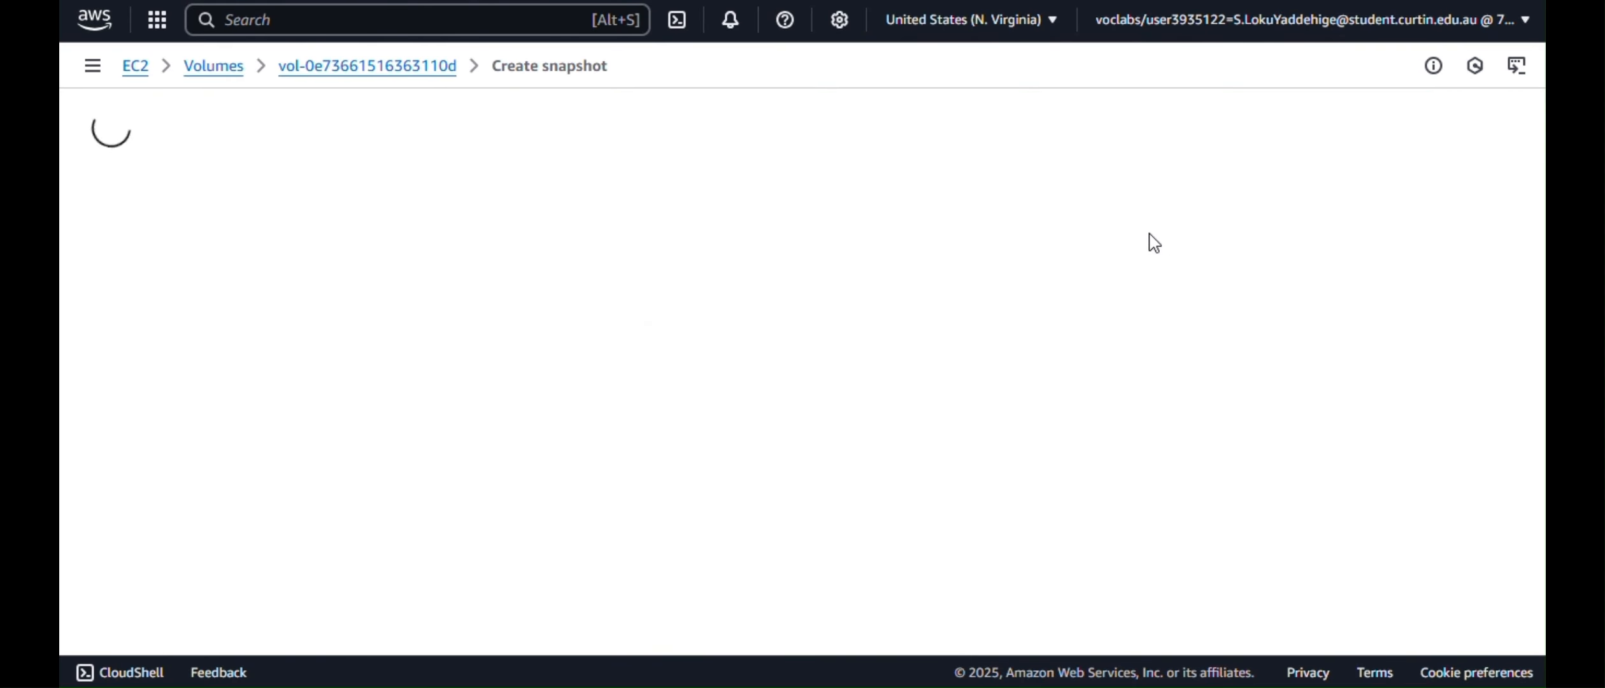
{"action": "left_click", "coordinate": [277, 435]}
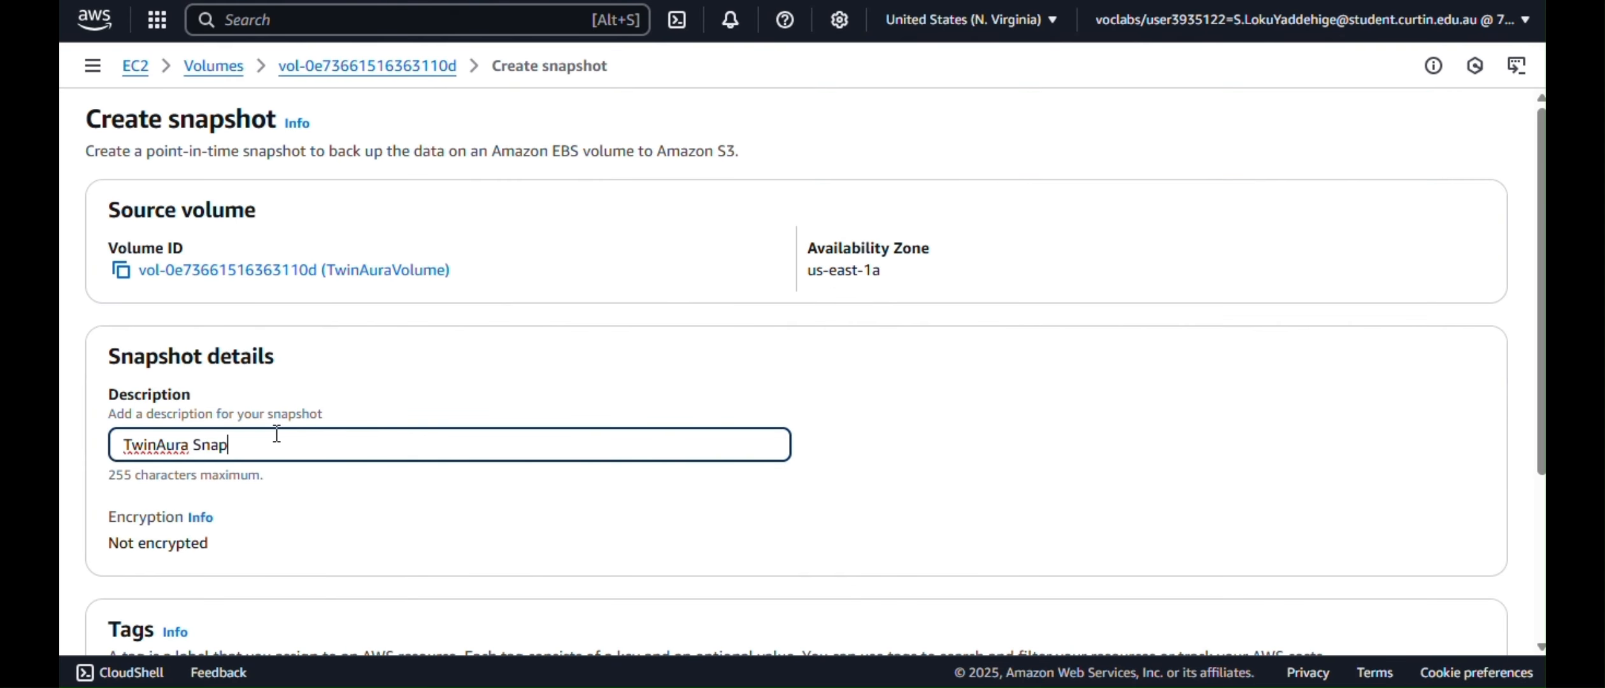
Add a tag with the key TwinAura to the snapshot and create it
{"action": "scroll", "coordinate": [277, 435], "scroll_direction": "down", "scroll_amount": 4}
{"action": "left_click", "coordinate": [145, 589]}
{"action": "type", "text": "Twin"}
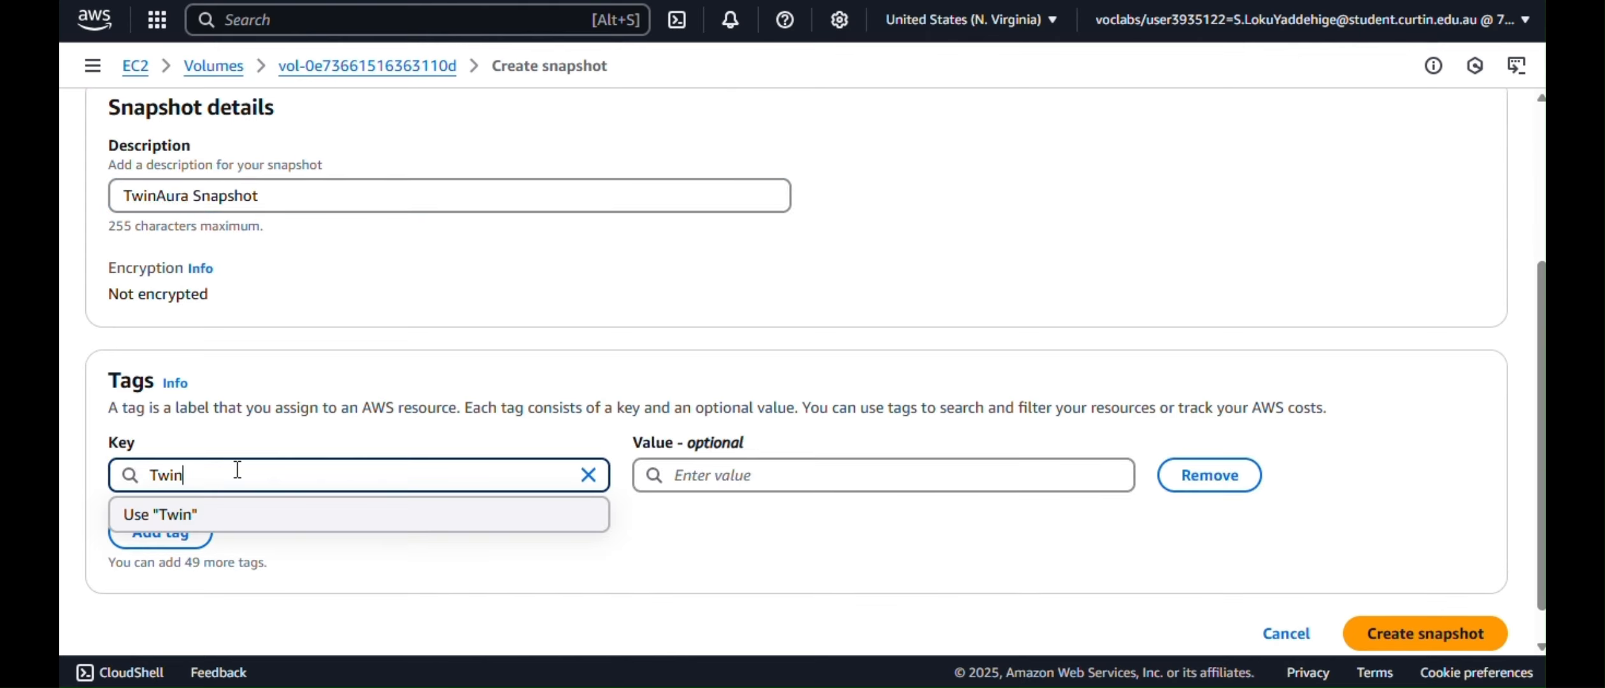
{"action": "type", "text": "Aura"}
{"action": "left_click", "coordinate": [1385, 634]}
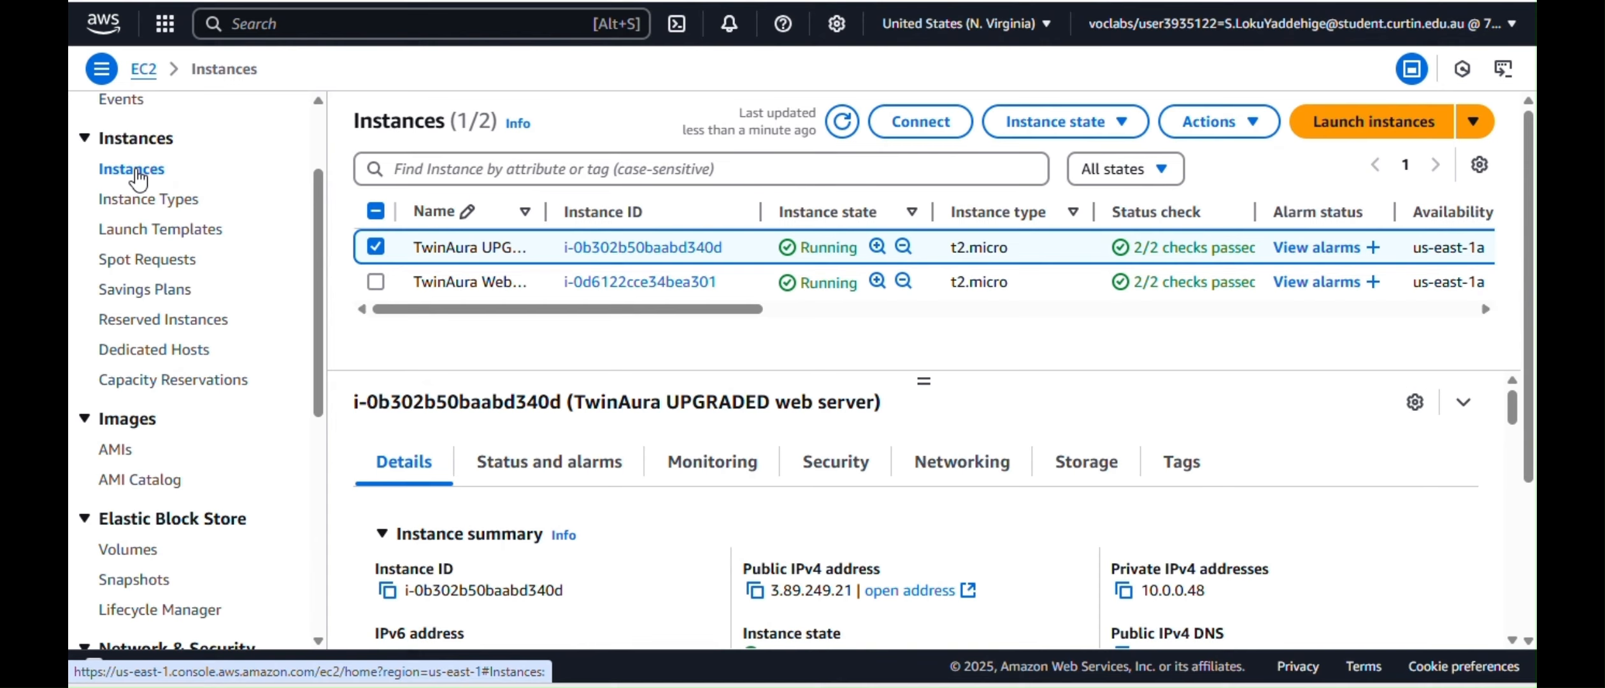
Connect to the TwinAura UPGRADED web server through EC2 Instance Connect using its public IP and the ec2-user username
{"action": "left_click", "coordinate": [643, 247]}
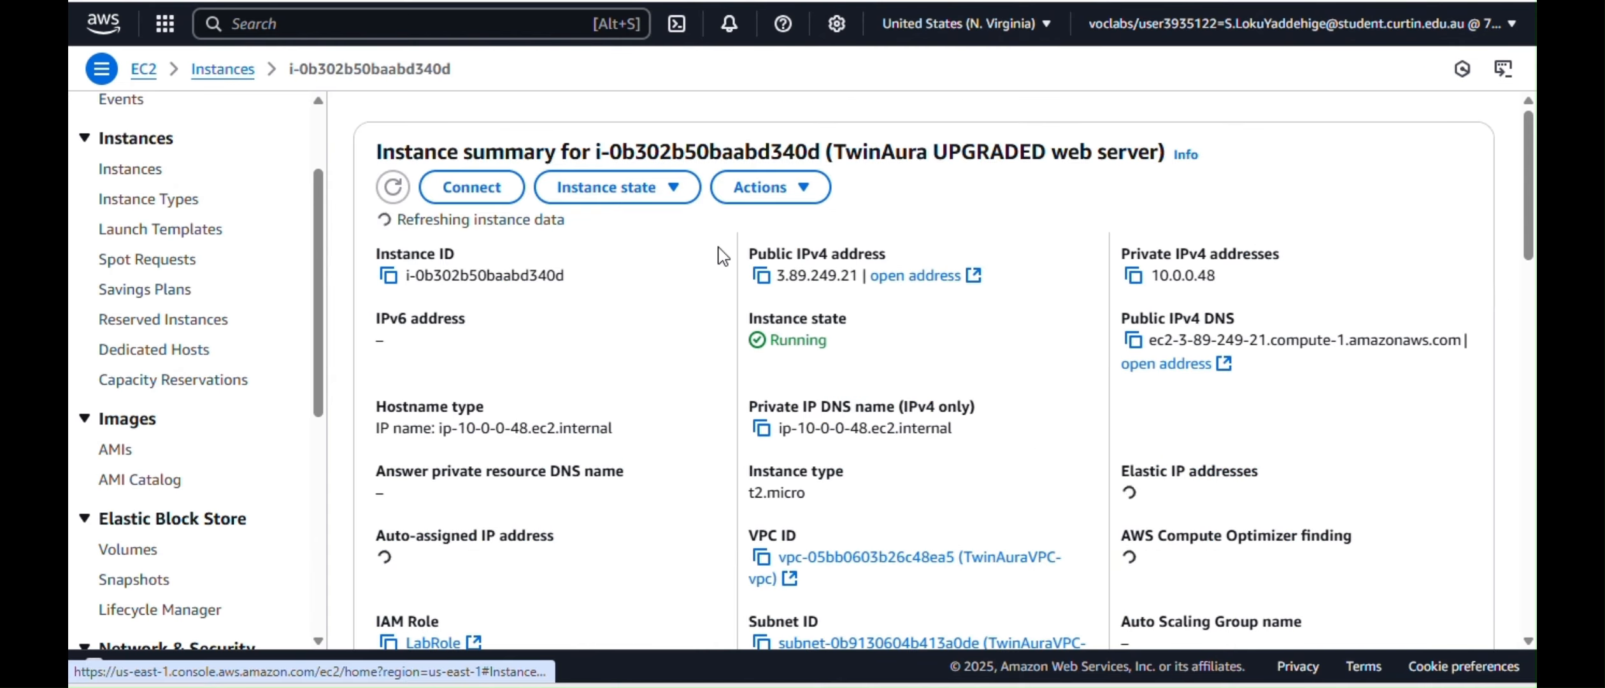
{"action": "left_click", "coordinate": [281, 179]}
{"action": "scroll", "coordinate": [428, 360], "scroll_direction": "down", "scroll_amount": 3}
{"action": "scroll", "coordinate": [428, 360], "scroll_direction": "up", "scroll_amount": 3}
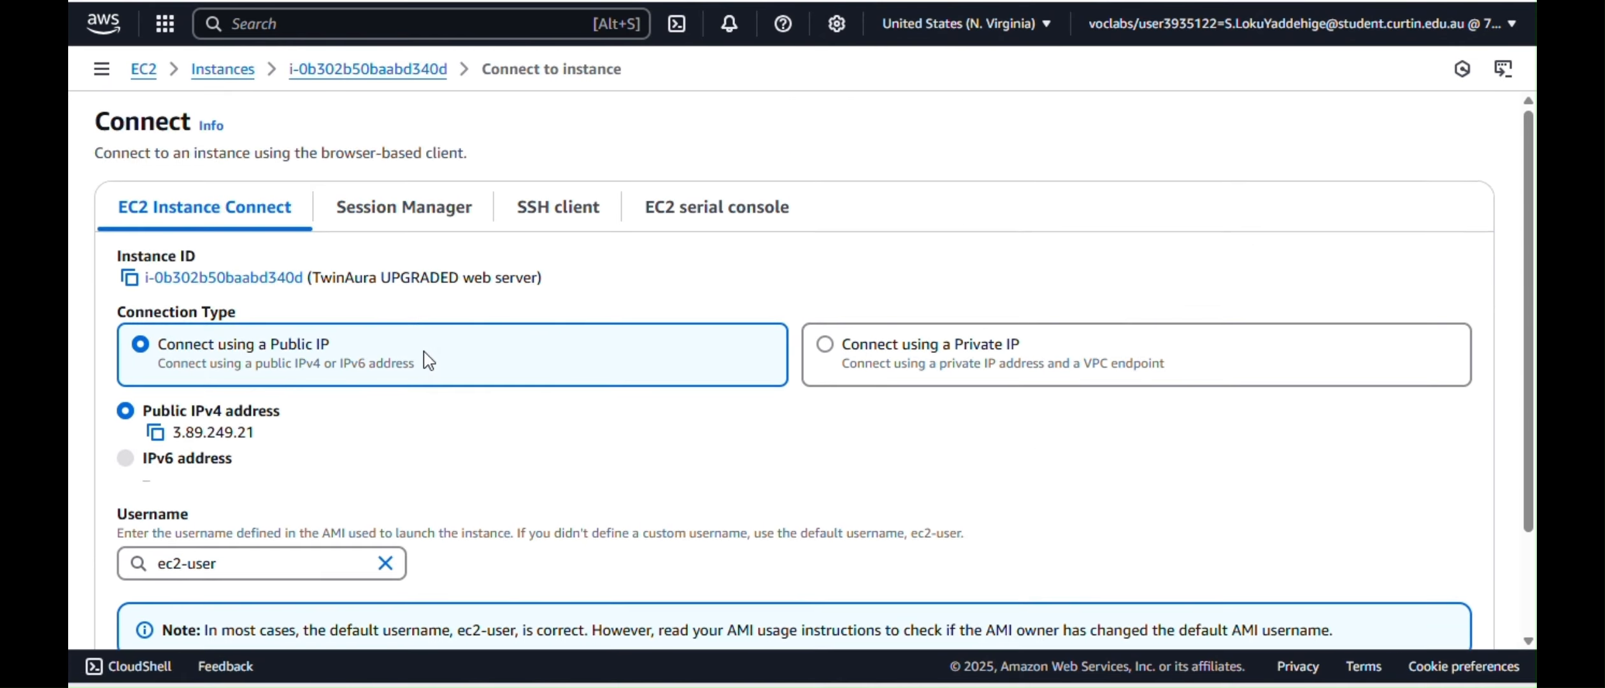
{"action": "scroll", "coordinate": [428, 361], "scroll_direction": "down", "scroll_amount": 3}
{"action": "left_click", "coordinate": [1437, 595]}
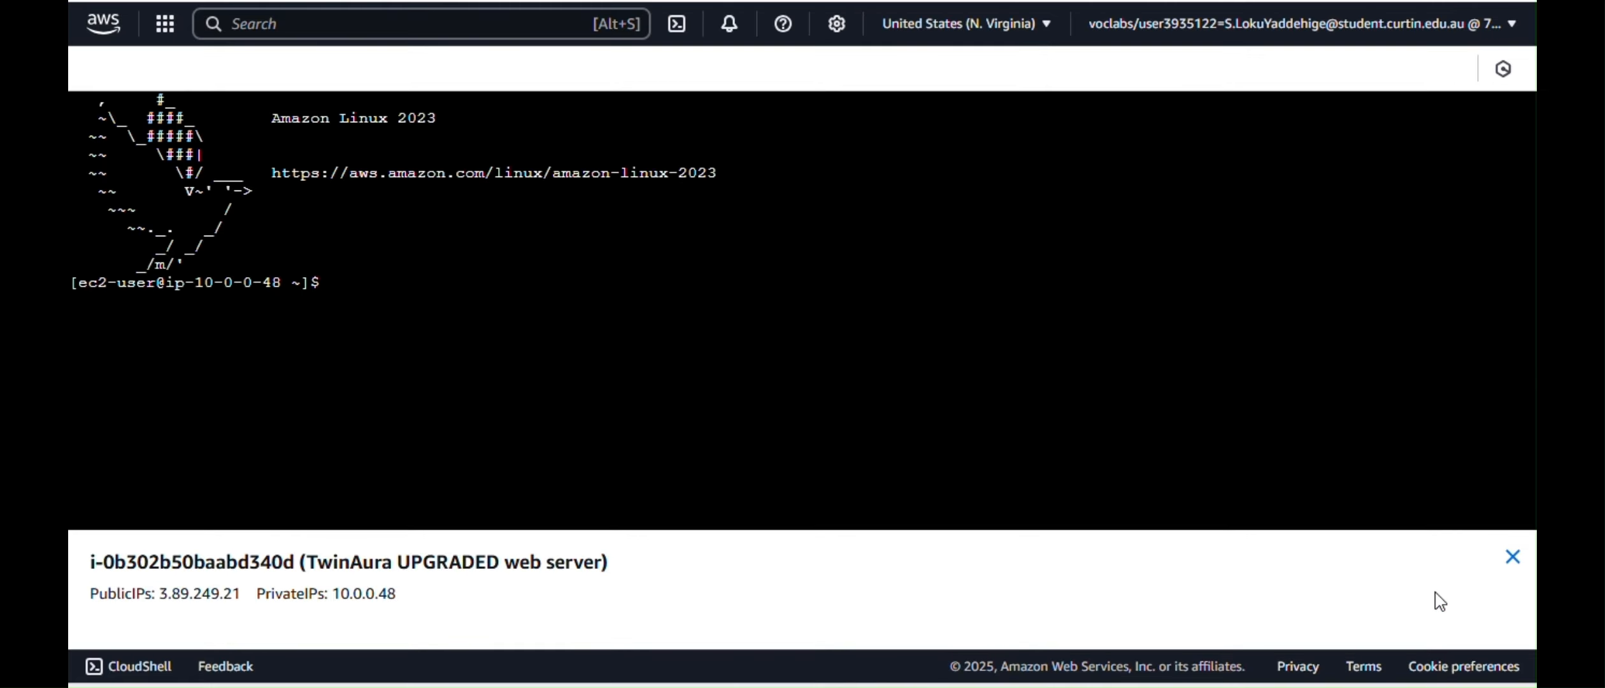
List the server's file systems with df -h and format /dev/sdf as ext3 with sudo mkfs
{"action": "key", "text": "Return"}
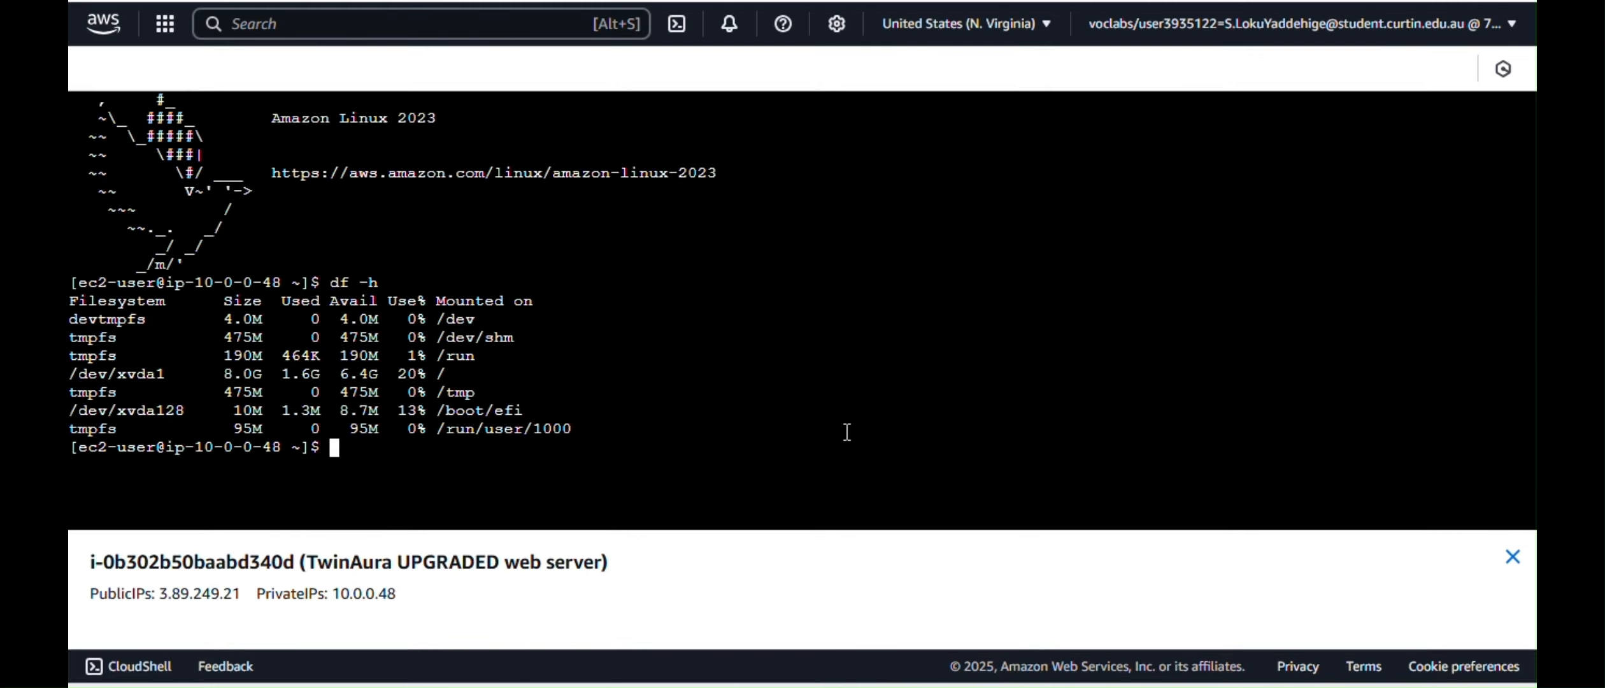
{"action": "type", "text": "sudo mkfs -t ext3 /dev/sdf"}
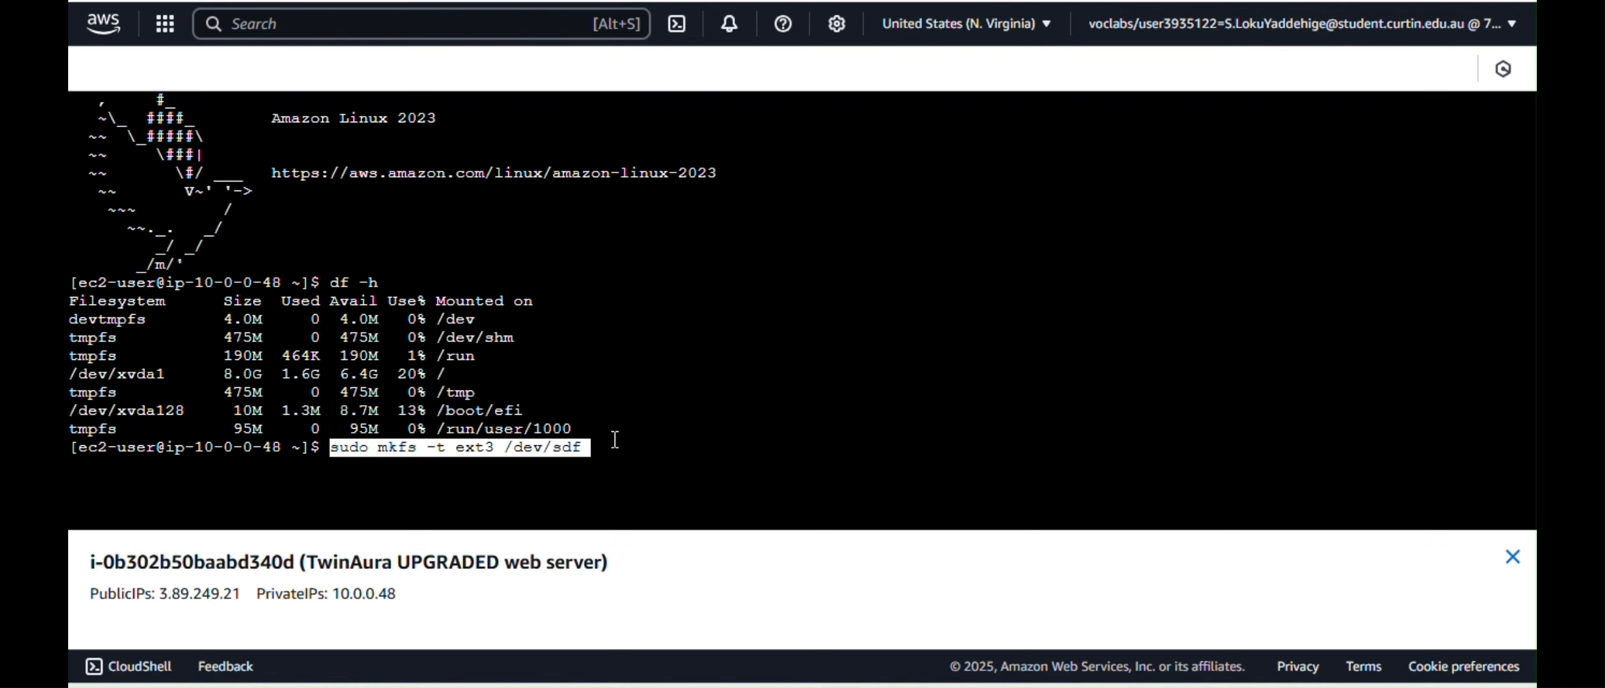
{"action": "key", "text": "Return"}
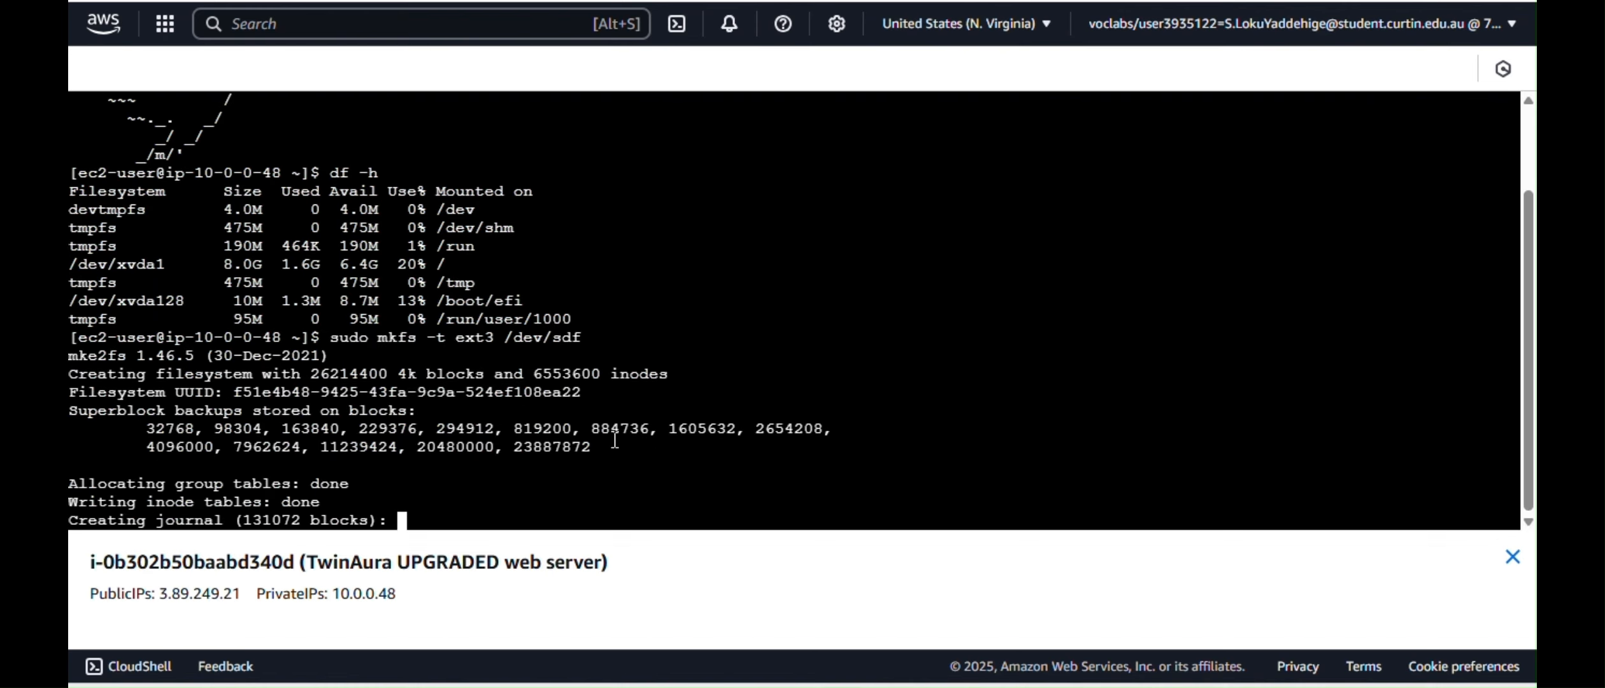
Mount /dev/sdf on a new /mnt/data-store directory and append its "ext3 defaults,noatime 1 2" mount entry to /etc/fstab
{"action": "type", "text": "sudo mkdir /mnt/data-store"}
{"action": "key", "text": "Return"}
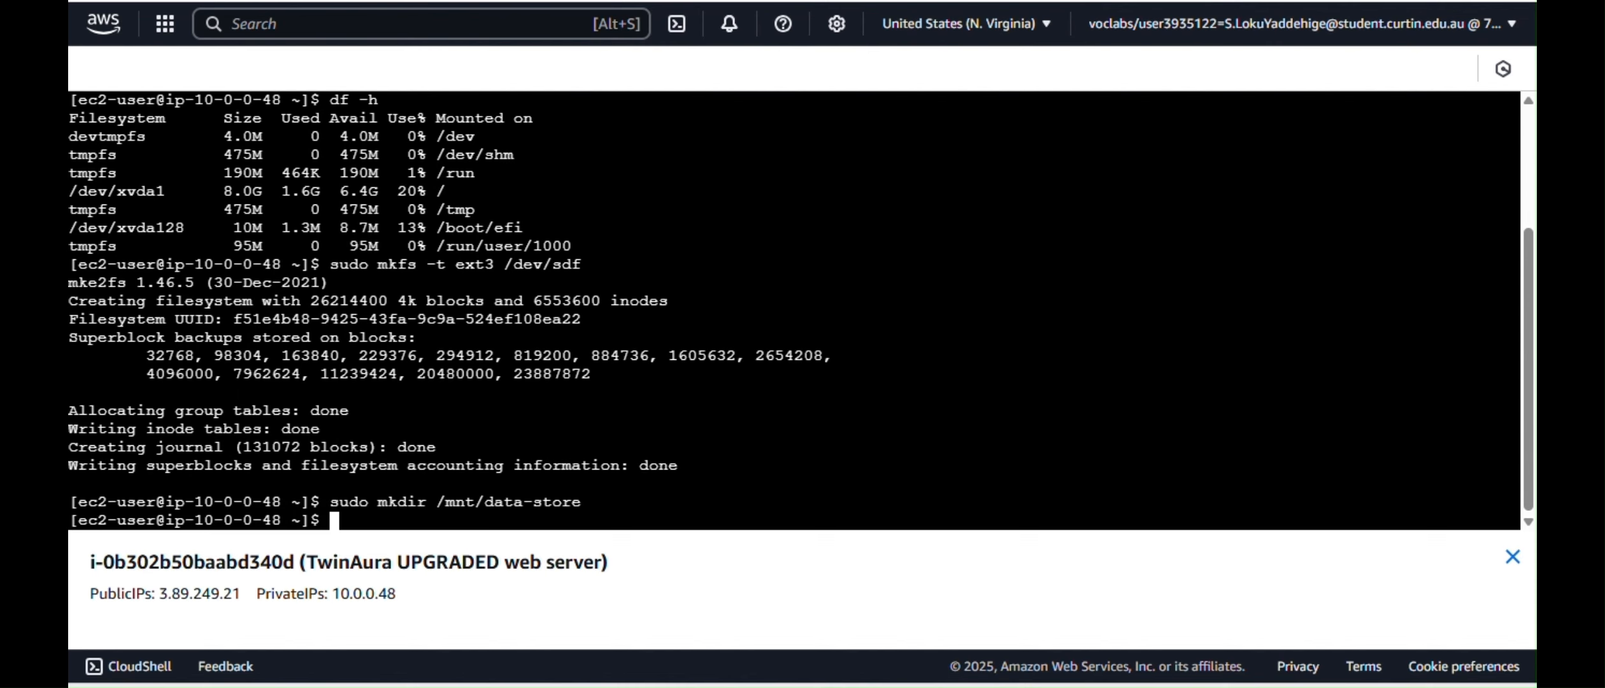
{"action": "type", "text": "sudo mount /dev/sdf /mnt/data-store"}
{"action": "key", "text": "Return"}
{"action": "type", "text": "echo \"/dev/sdf   /mnt/data-store ext3 defaults,noatime 1 2\" | sudo tee -a /etc/fstab"}
{"action": "key", "text": "Return"}
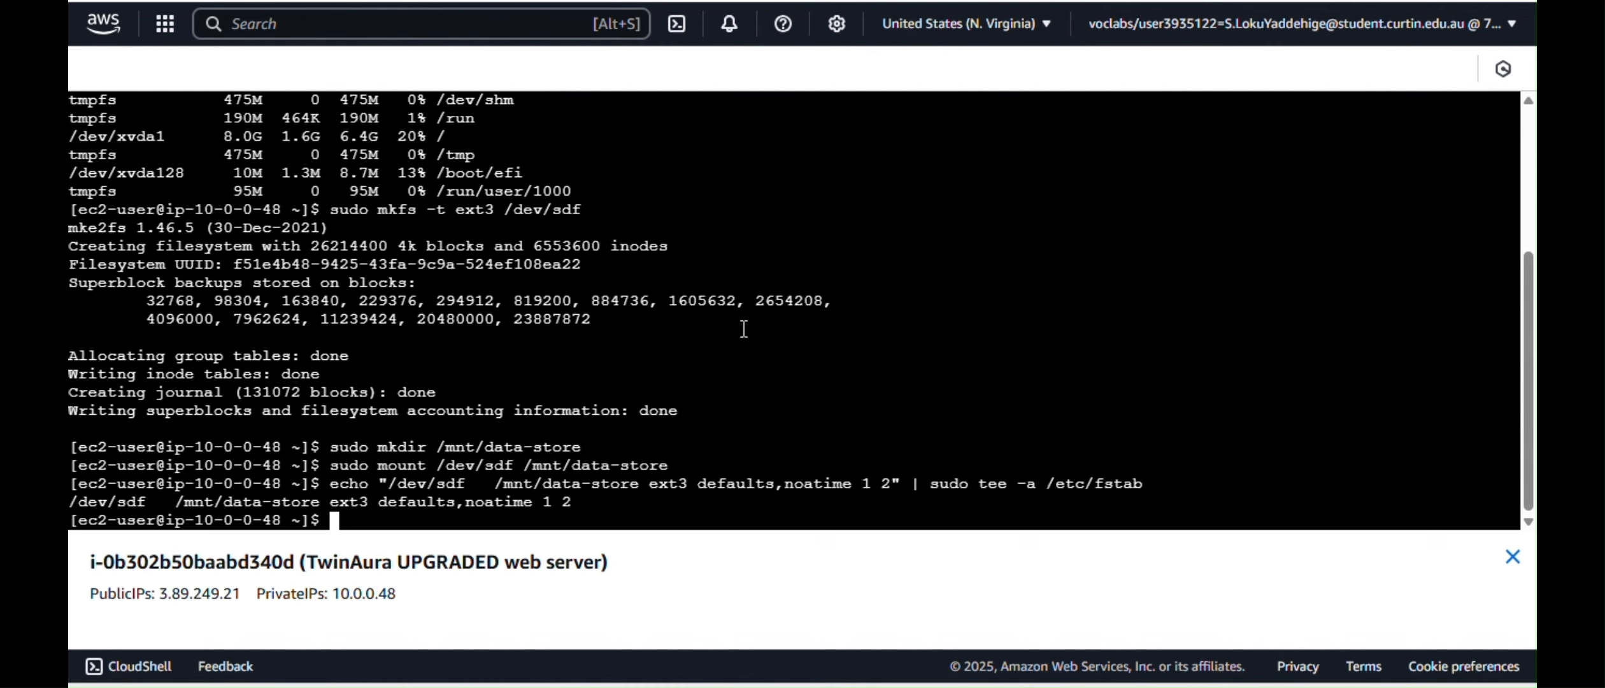
Display the contents of /etc/fstab and check the mounted file systems with df -h
{"action": "type", "text": "cat /etc/fstab"}
{"action": "key", "text": "Return"}
{"action": "type", "text": "df -h"}
{"action": "key", "text": "Return"}
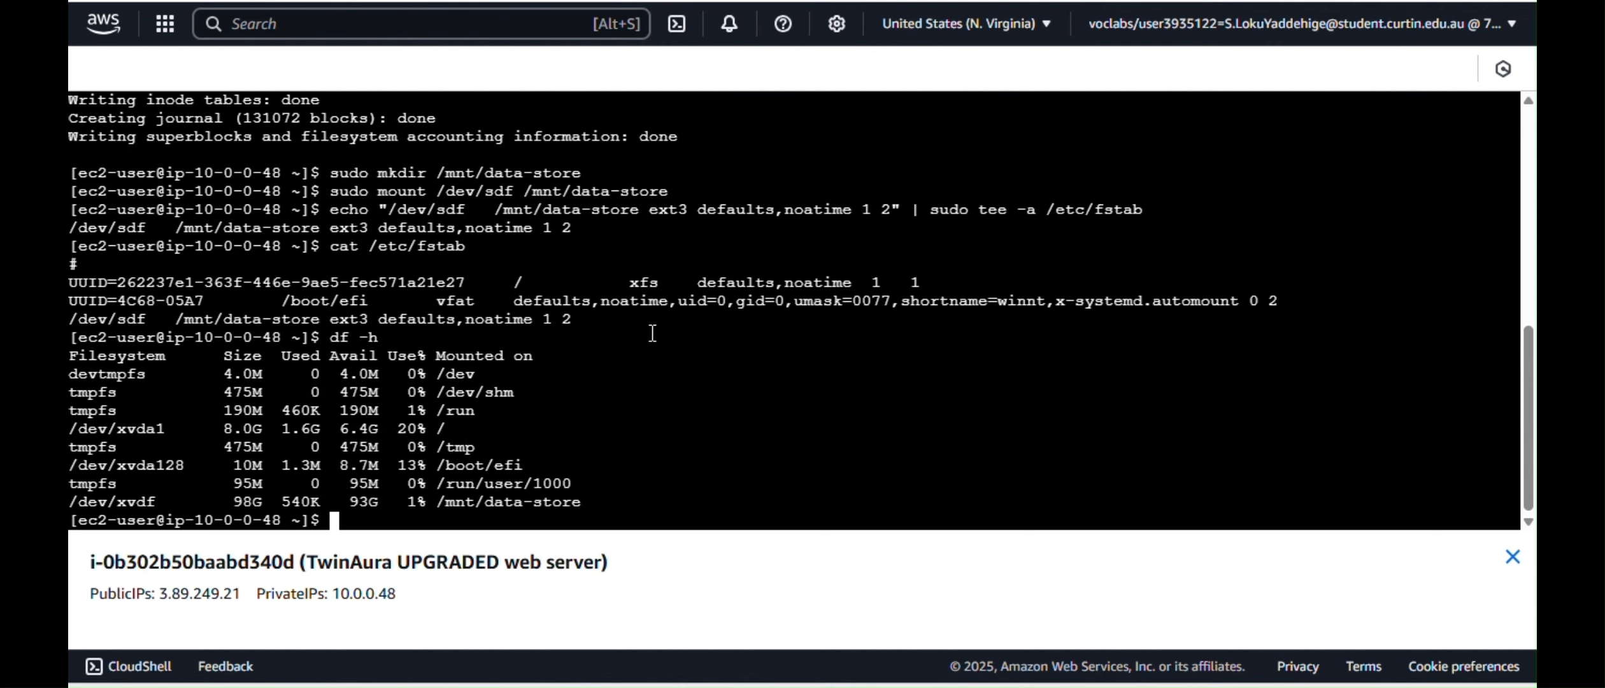
Write "some text has been written" to /mnt/data-store/file.txt as root and display the file
{"action": "type", "text": "sudo sh -c \"echo some text has been written > /mnt/data-store/file.txt\""}
{"action": "key", "text": "Return"}
{"action": "type", "text": "cat /mnt/data-store/file.txt"}
{"action": "key", "text": "Return"}
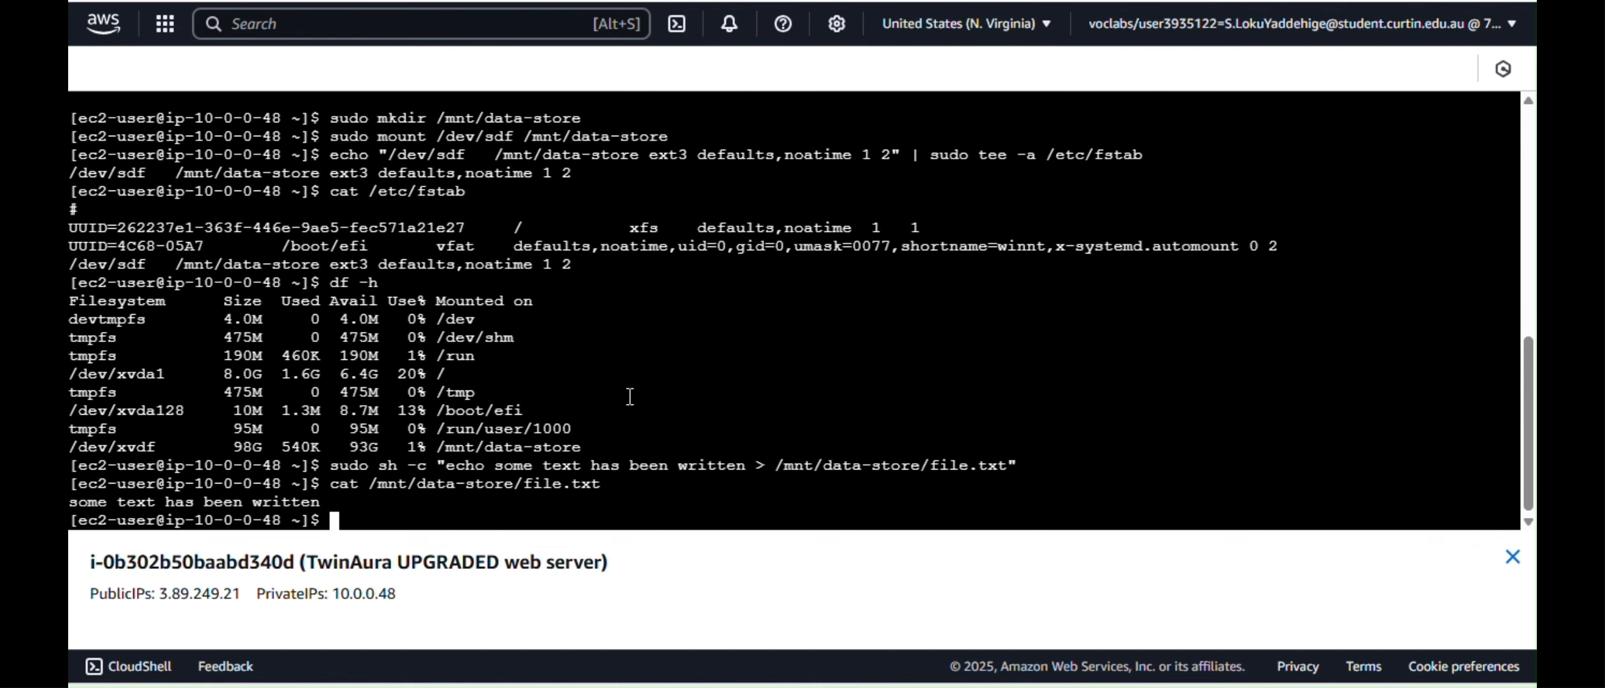
Write "TwinAura is Live" to /mnt/data-store/TwinAura.txt as root by adapting the earlier echo command
{"action": "type", "text": "cat /mnt/data-store/file.txt"}
{"action": "key", "text": "Up"}
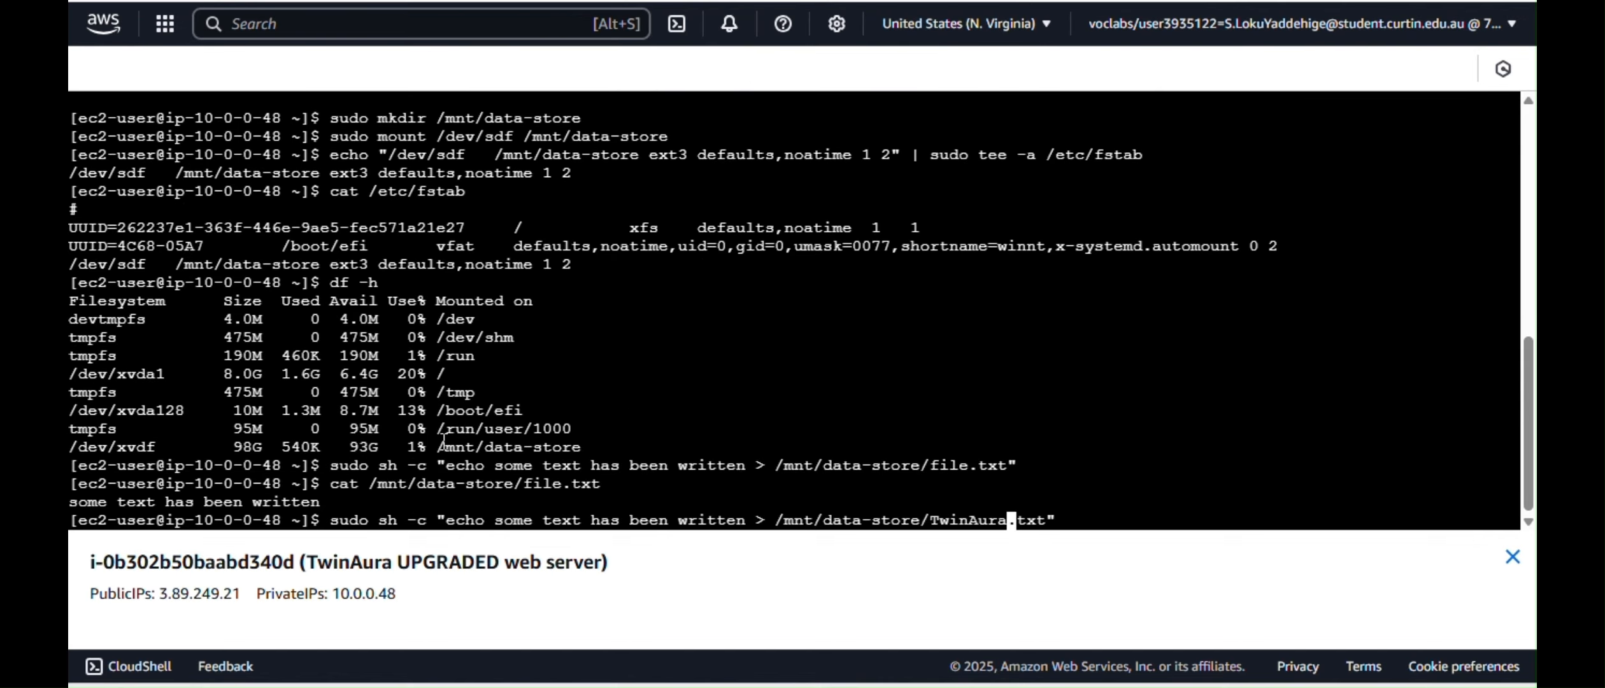
{"action": "key", "text": "Right"}
{"action": "key", "text": "Right"}
{"action": "key", "text": "Right"}
{"action": "key", "text": "Right"}
{"action": "key", "text": "Right"}
{"action": "key", "text": "Right"}
{"action": "key", "text": "Right"}
{"action": "key", "text": "BackSpace"}
{"action": "key", "text": "BackSpace"}
{"action": "key", "text": "BackSpace"}
{"action": "key", "text": "BackSpace"}
{"action": "key", "text": "BackSpace"}
{"action": "key", "text": "BackSpace"}
{"action": "key", "text": "BackSpace"}
{"action": "key", "text": "BackSpace"}
{"action": "key", "text": "BackSpace"}
{"action": "key", "text": "BackSpace"}
{"action": "key", "text": "BackSpace"}
{"action": "key", "text": "BackSpace"}
{"action": "key", "text": "BackSpace"}
{"action": "key", "text": "BackSpace"}
{"action": "key", "text": "BackSpace"}
{"action": "key", "text": "BackSpace"}
{"action": "key", "text": "BackSpace"}
{"action": "key", "text": "BackSpace"}
{"action": "key", "text": "BackSpace"}
{"action": "key", "text": "BackSpace"}
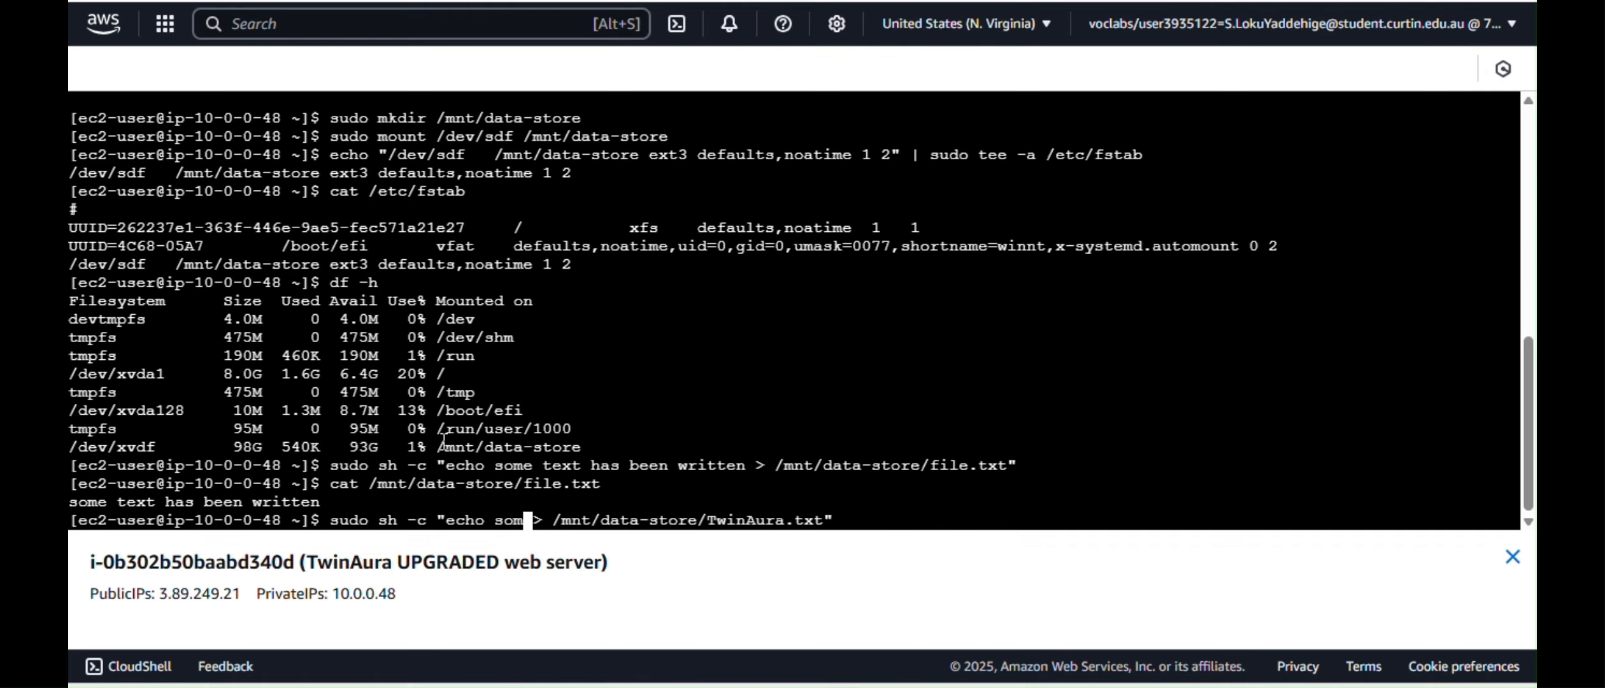
{"action": "type", "text": "TwinAura is Live"}
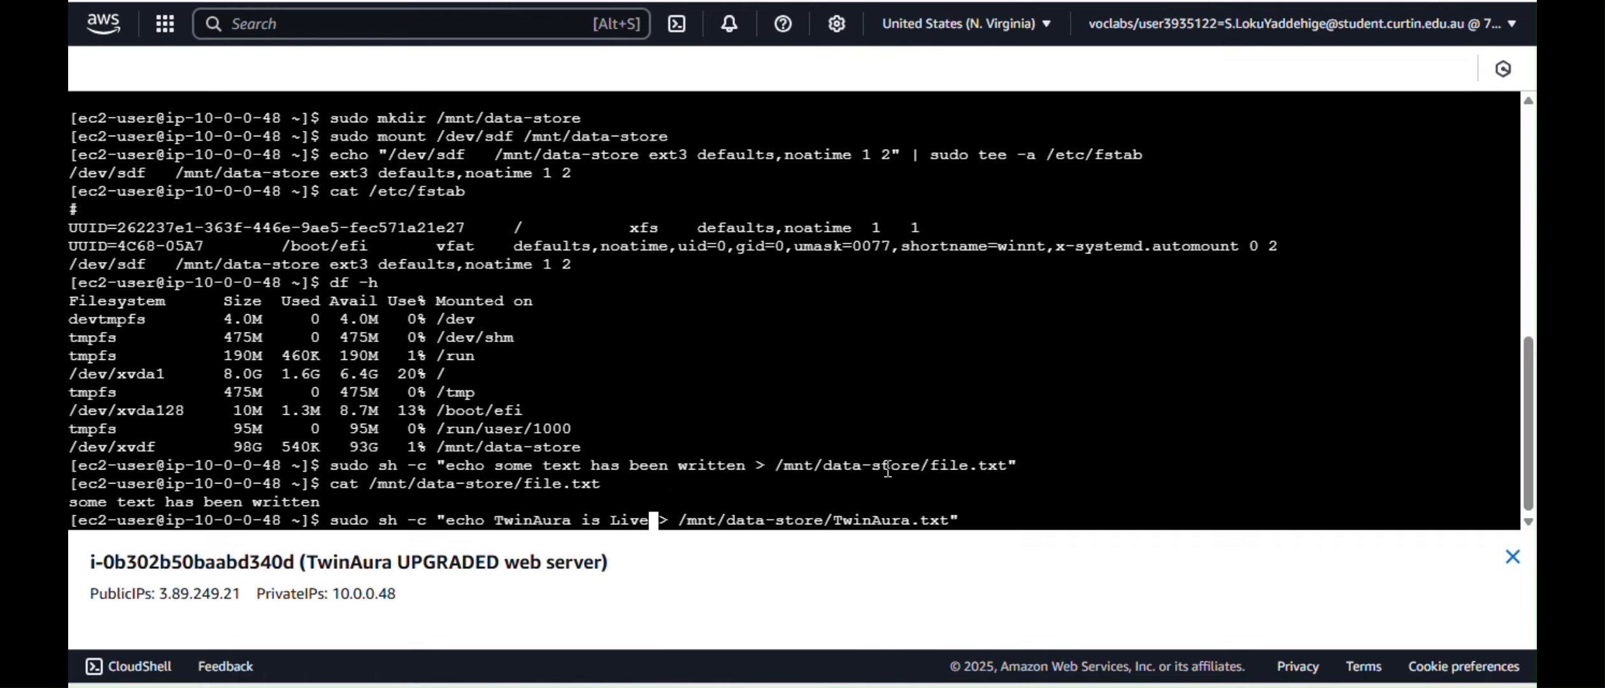
{"action": "key", "text": "Return"}
Display the contents of /mnt/data-store/TwinAura.txt and list the files under /mnt
{"action": "key", "text": "Up"}
{"action": "key", "text": "Up"}
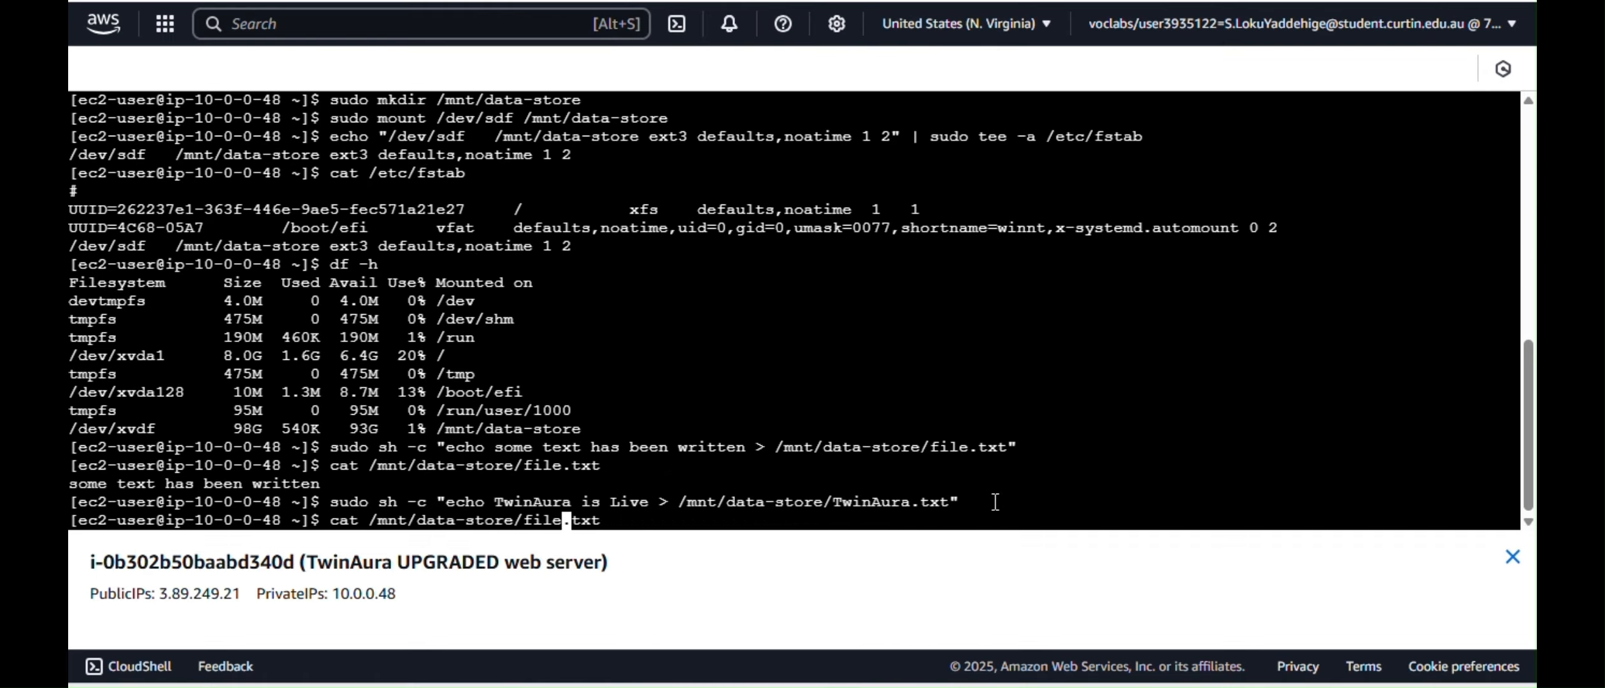
{"action": "key", "text": "Return"}
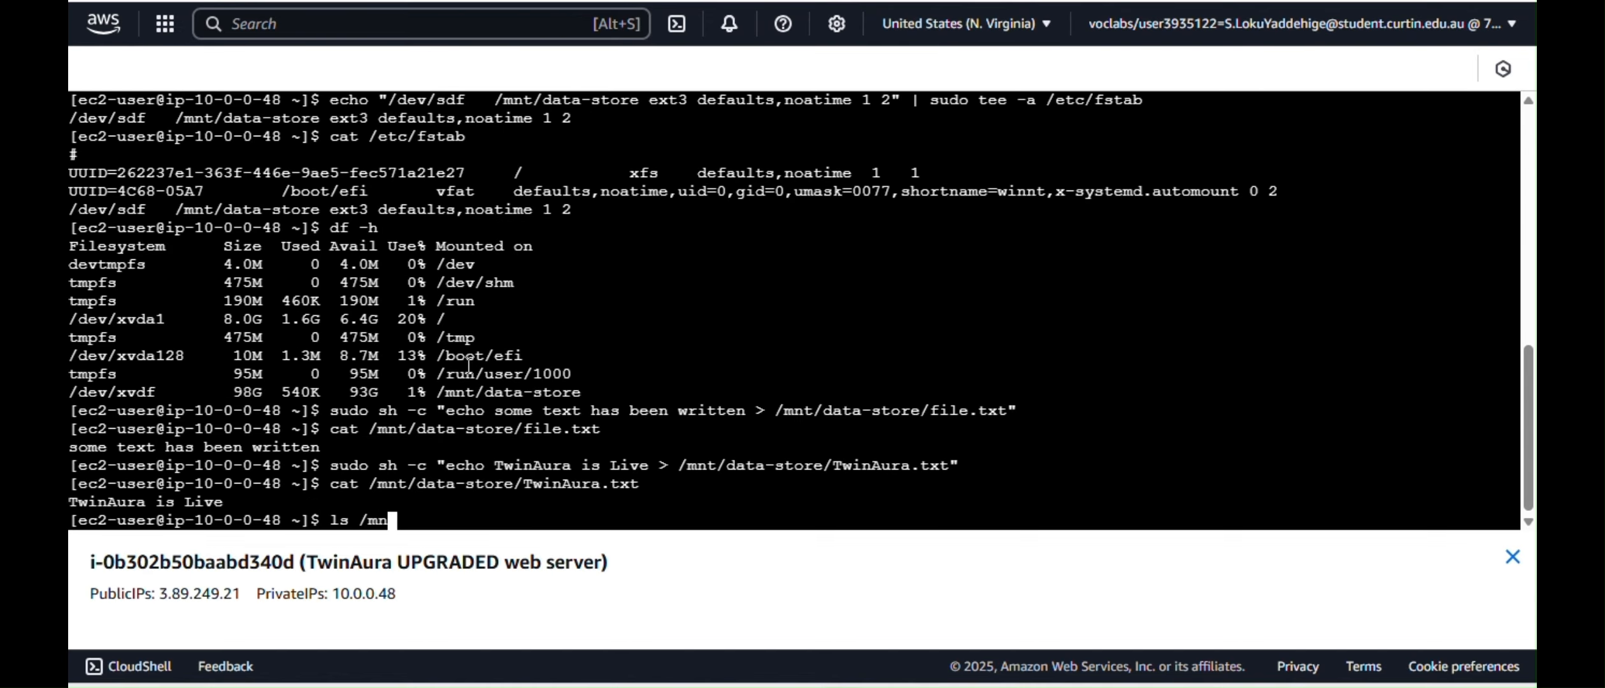
{"action": "key", "text": "Return"}
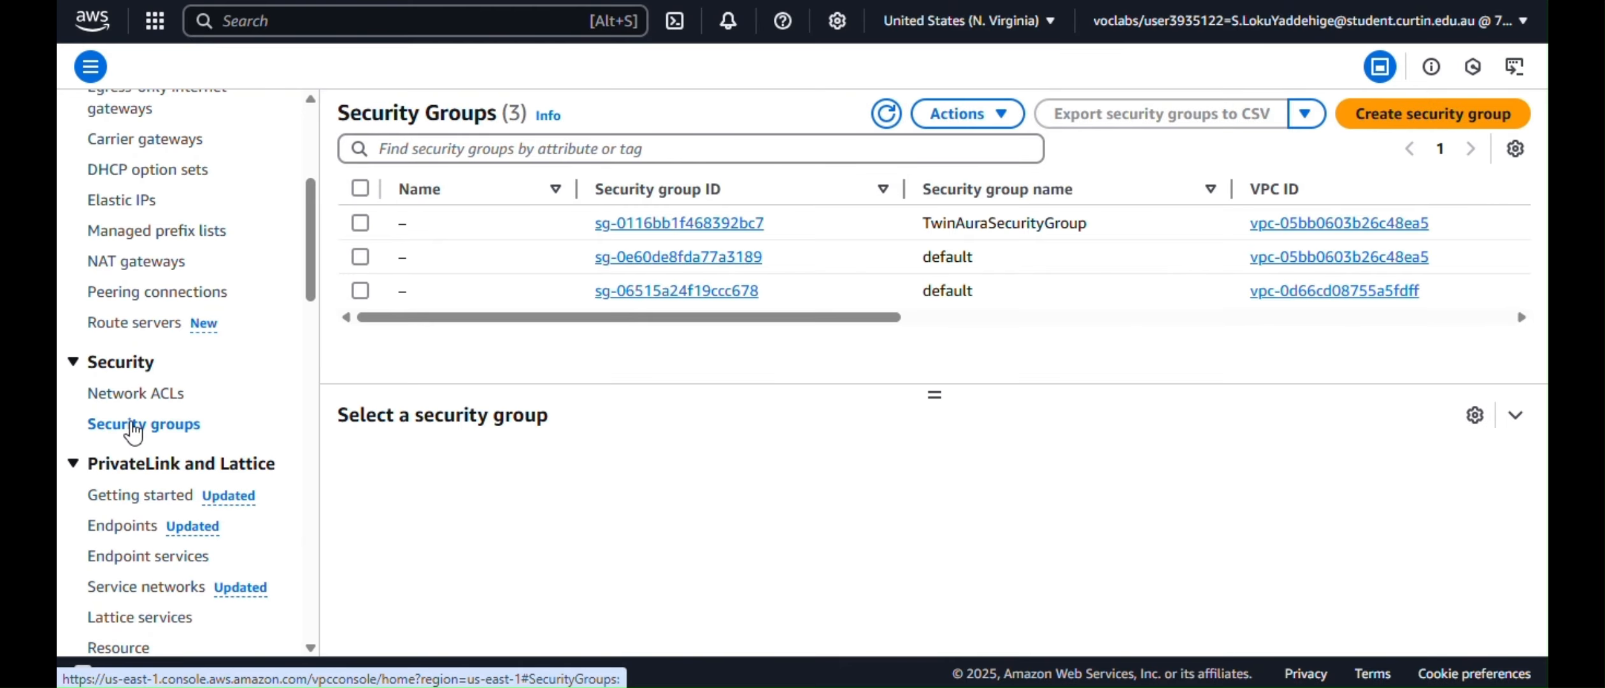
Start a new security group named "TwinAura DB" with the description "DB Security Group" in TwinAuraVPC-vpc
{"action": "left_click", "coordinate": [1375, 121]}
{"action": "scroll", "coordinate": [537, 269], "scroll_direction": "down", "scroll_amount": 5}
{"action": "scroll", "coordinate": [538, 269], "scroll_direction": "up", "scroll_amount": 5}
{"action": "left_click", "coordinate": [467, 261]}
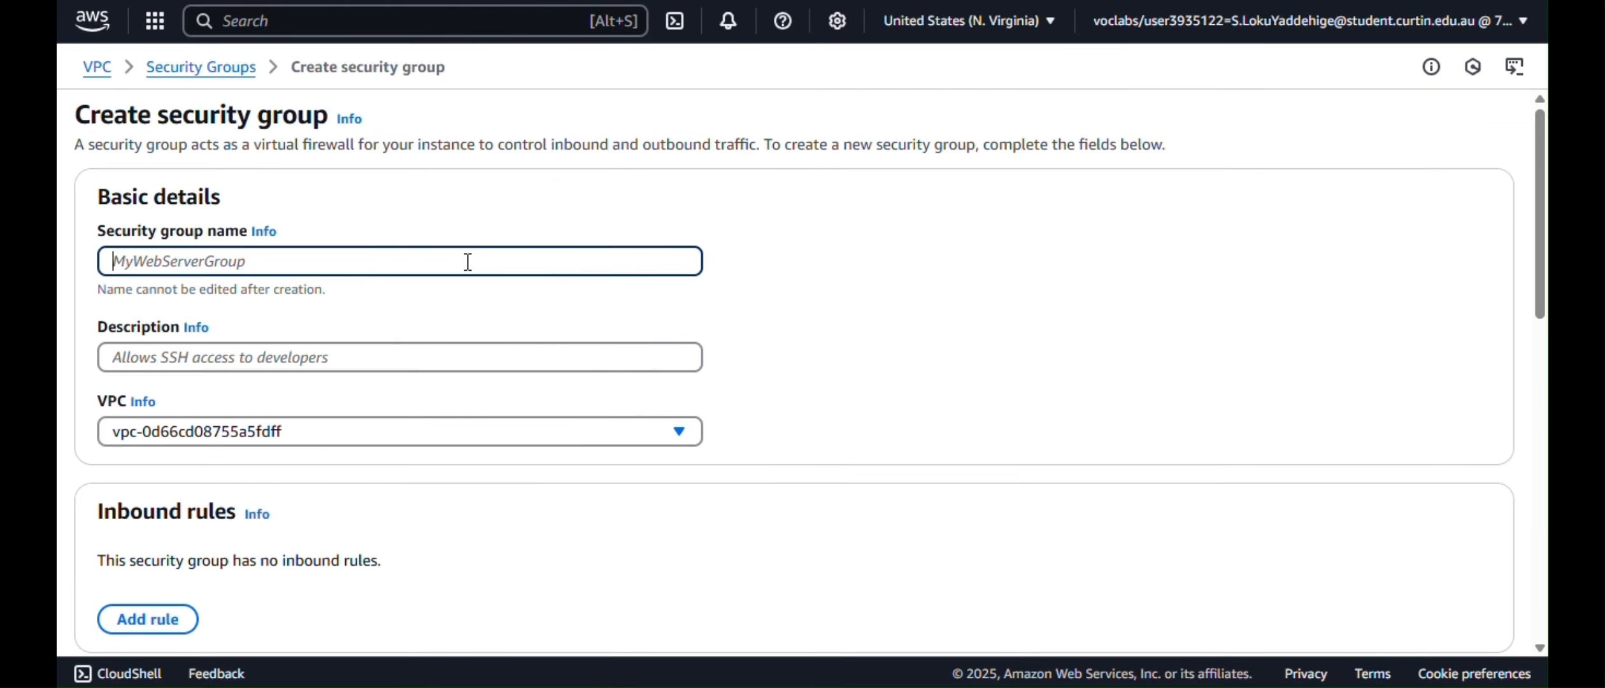
{"action": "left_click", "coordinate": [390, 351]}
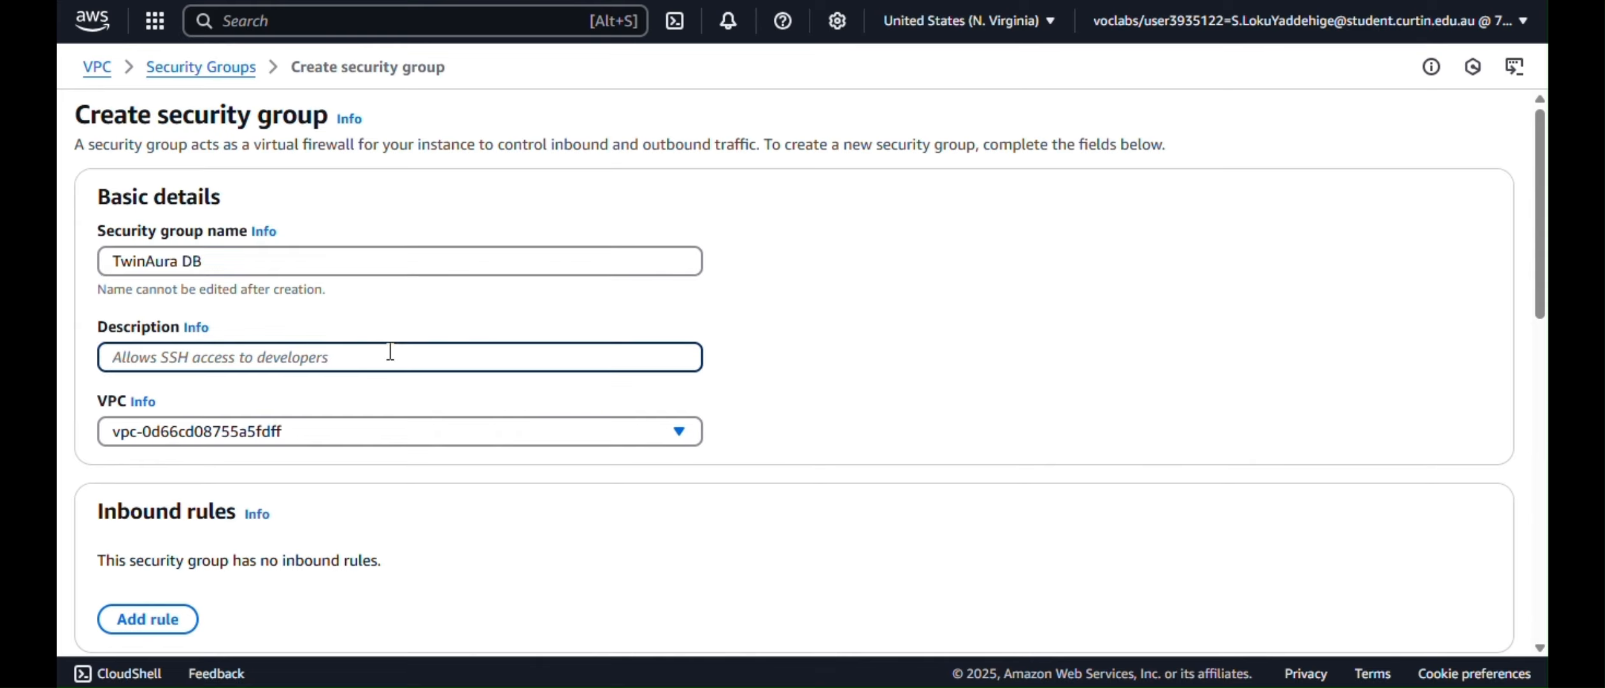
{"action": "type", "text": "DB Security Group"}
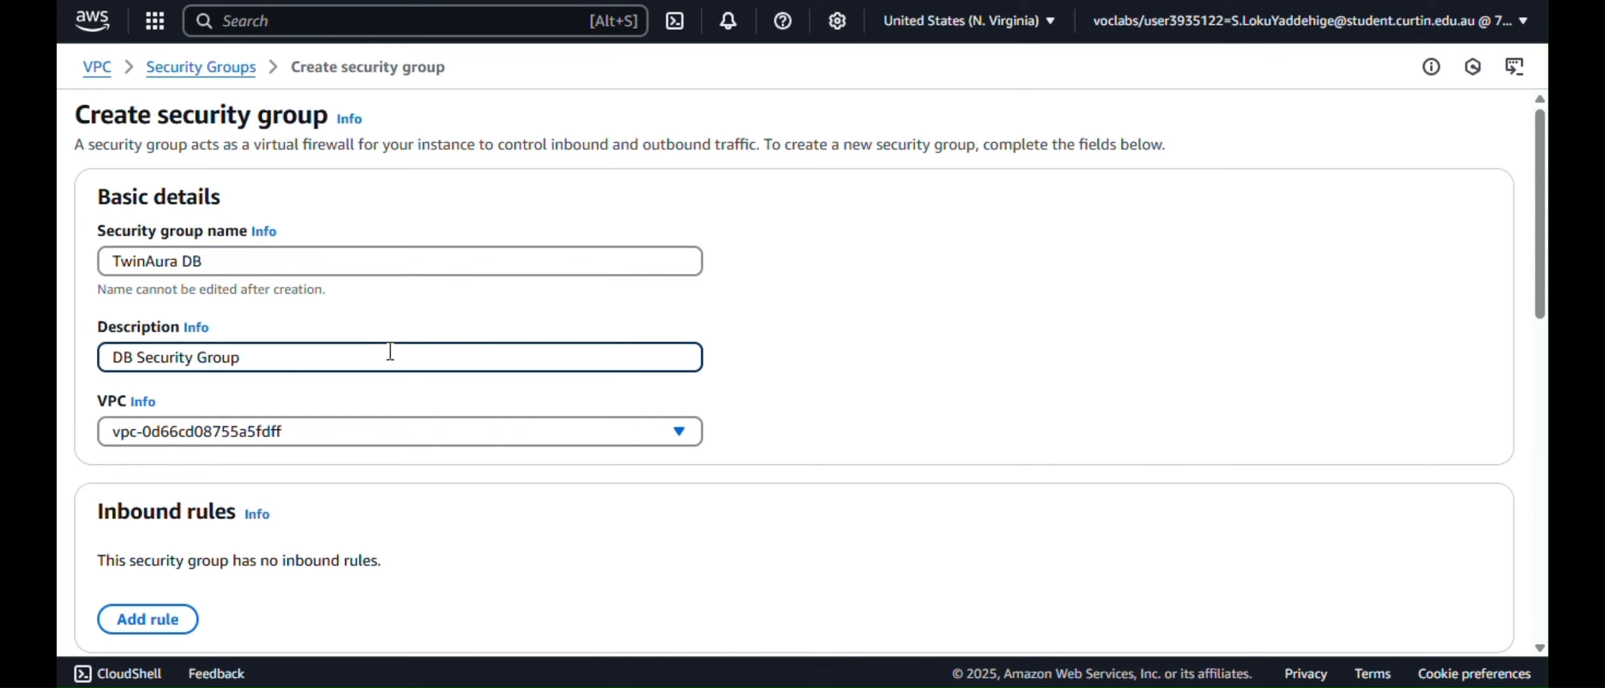
{"action": "scroll", "coordinate": [390, 351], "scroll_direction": "down", "scroll_amount": 1}
{"action": "left_click", "coordinate": [394, 383]}
{"action": "left_click", "coordinate": [422, 421]}
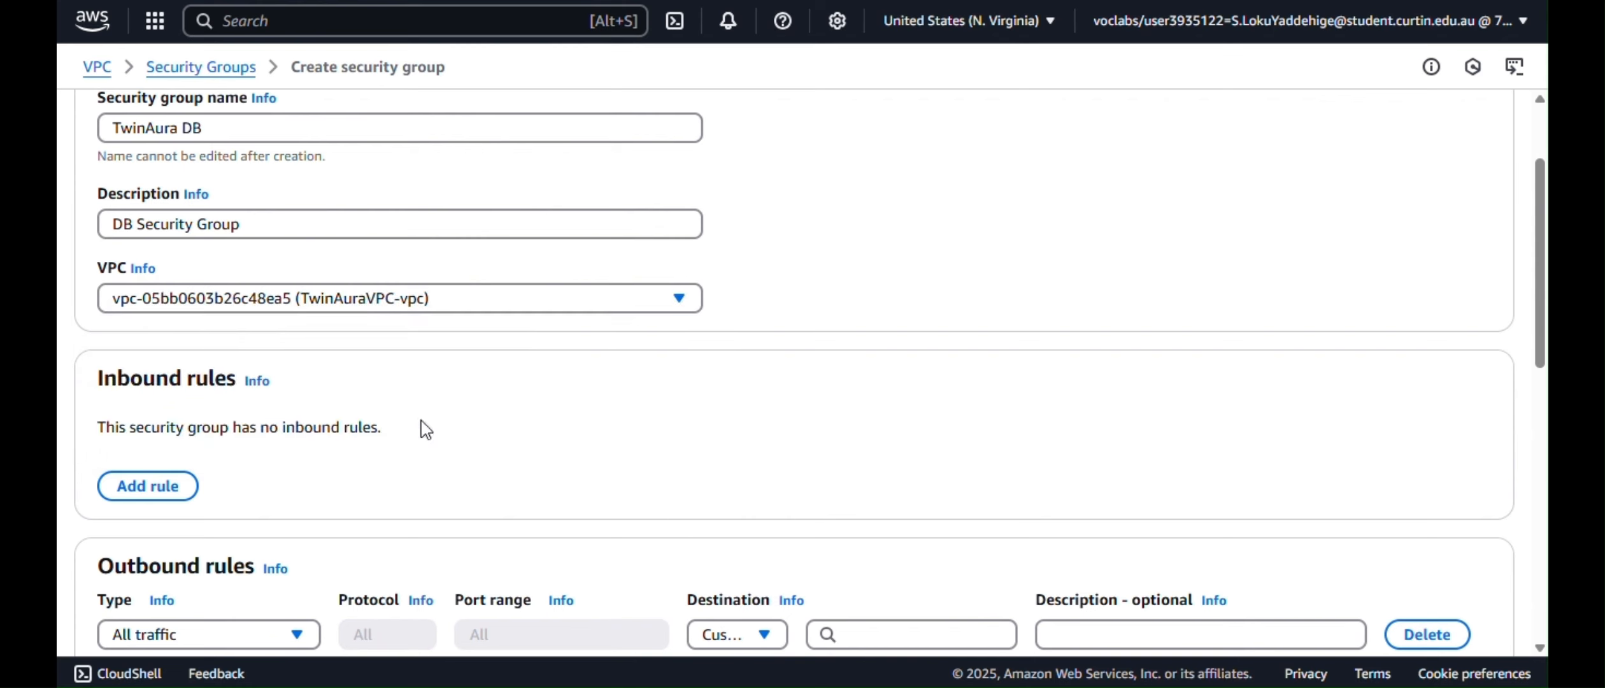
Add an inbound MYSQL/Aurora rule with TwinAuraSecurityGroup as its source and create the security group
{"action": "left_click", "coordinate": [188, 486]}
{"action": "left_click", "coordinate": [214, 446]}
{"action": "scroll", "coordinate": [205, 376], "scroll_direction": "down", "scroll_amount": 5}
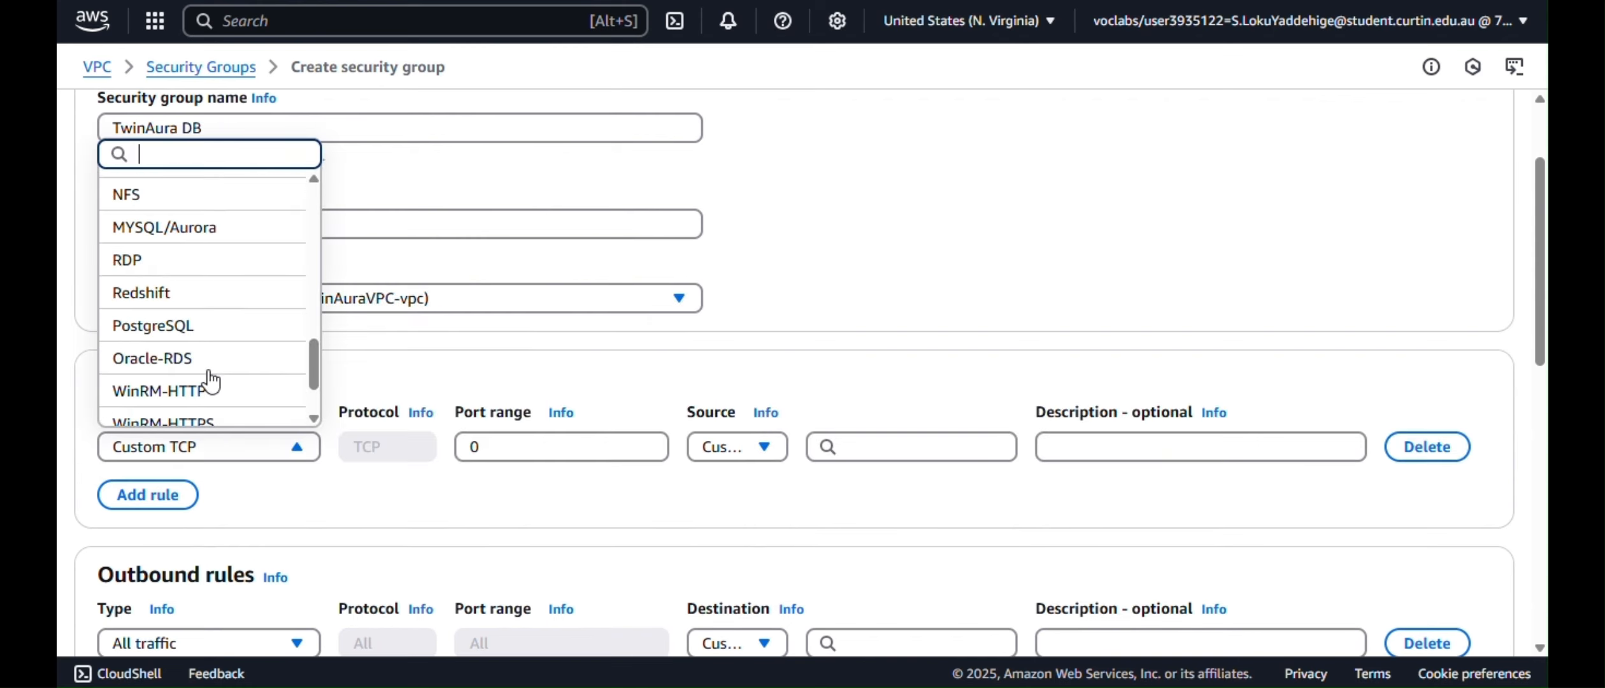
{"action": "left_click", "coordinate": [191, 222]}
{"action": "left_click", "coordinate": [890, 456]}
{"action": "scroll", "coordinate": [911, 287], "scroll_direction": "down", "scroll_amount": 3}
{"action": "scroll", "coordinate": [911, 286], "scroll_direction": "up", "scroll_amount": 3}
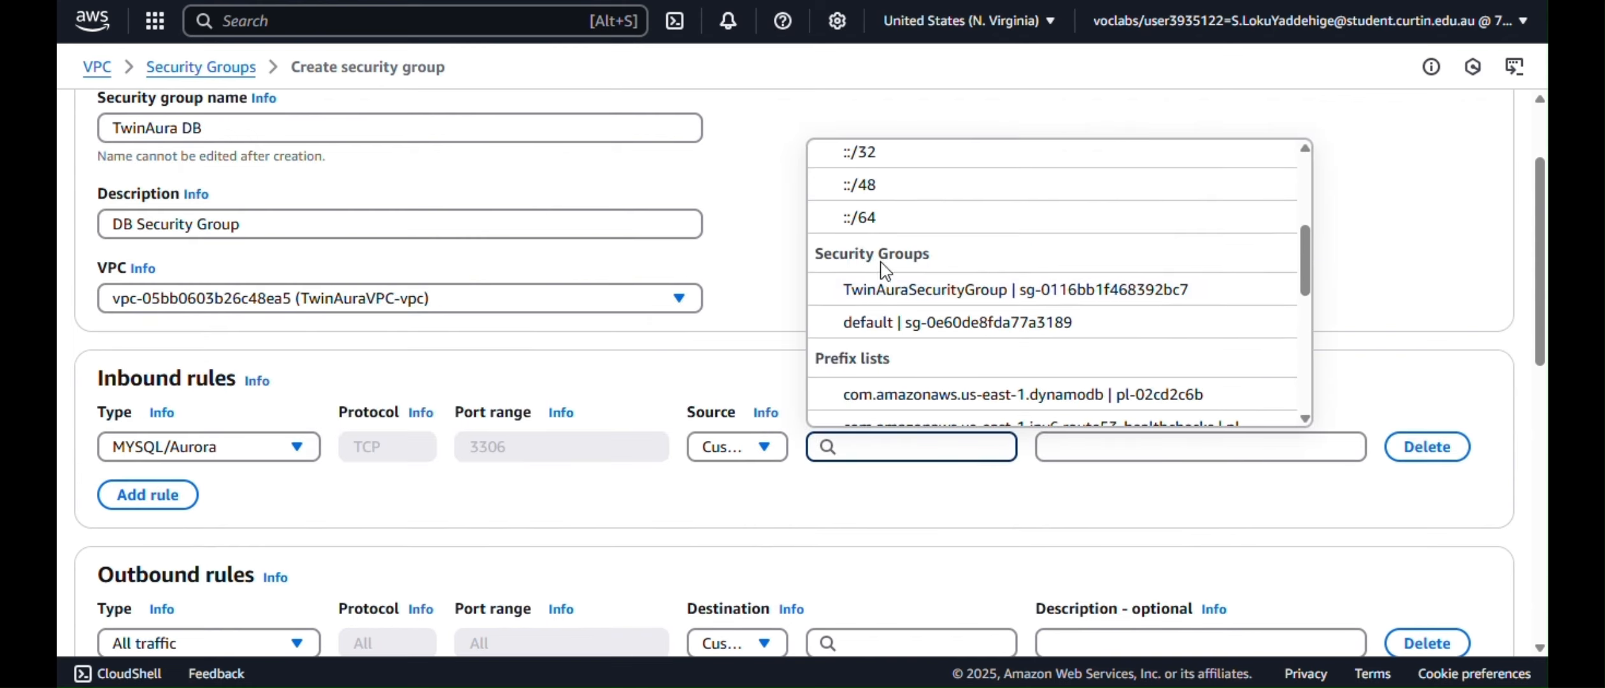
{"action": "left_click", "coordinate": [895, 293]}
{"action": "scroll", "coordinate": [662, 223], "scroll_direction": "down", "scroll_amount": 6}
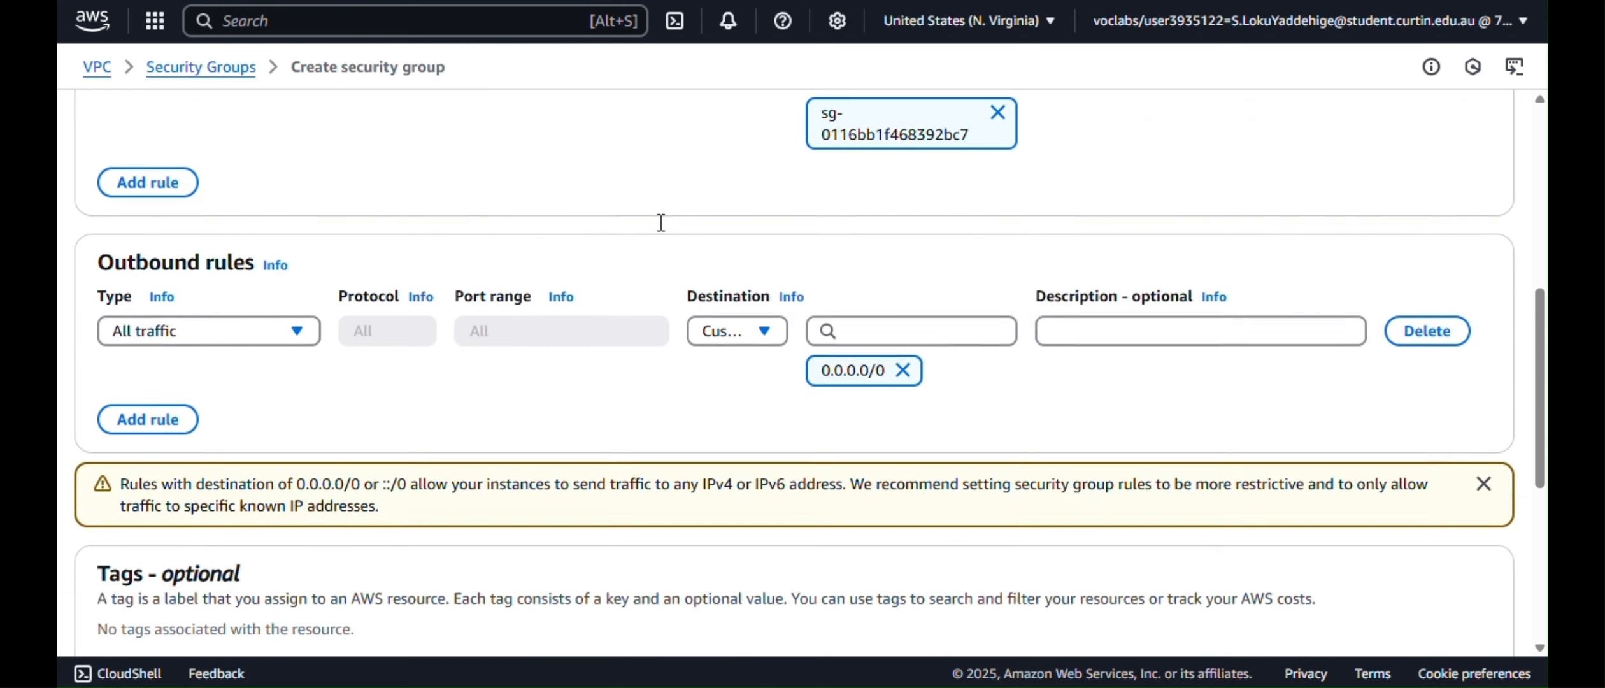
{"action": "left_click", "coordinate": [1415, 472]}
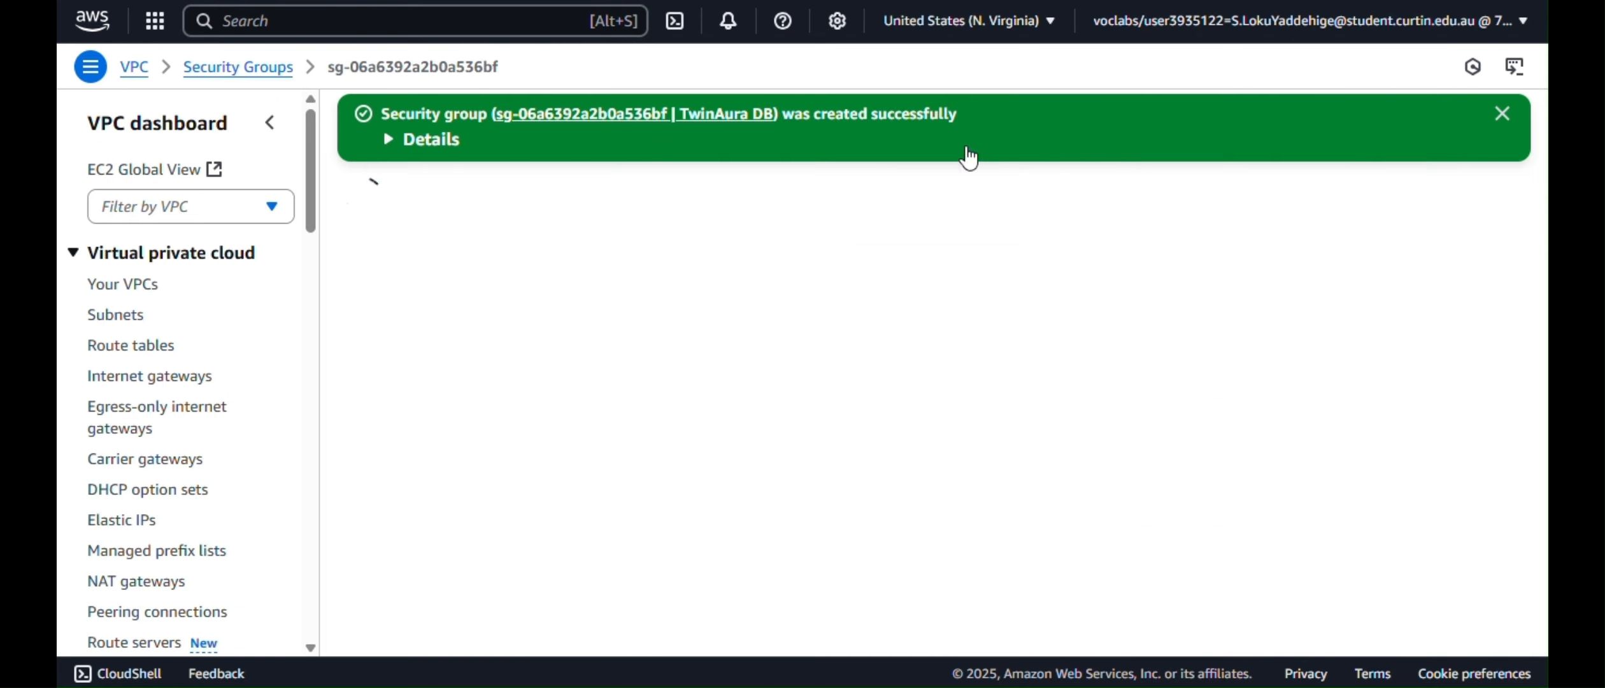
{"action": "scroll", "coordinate": [674, 422], "scroll_direction": "down", "scroll_amount": 5}
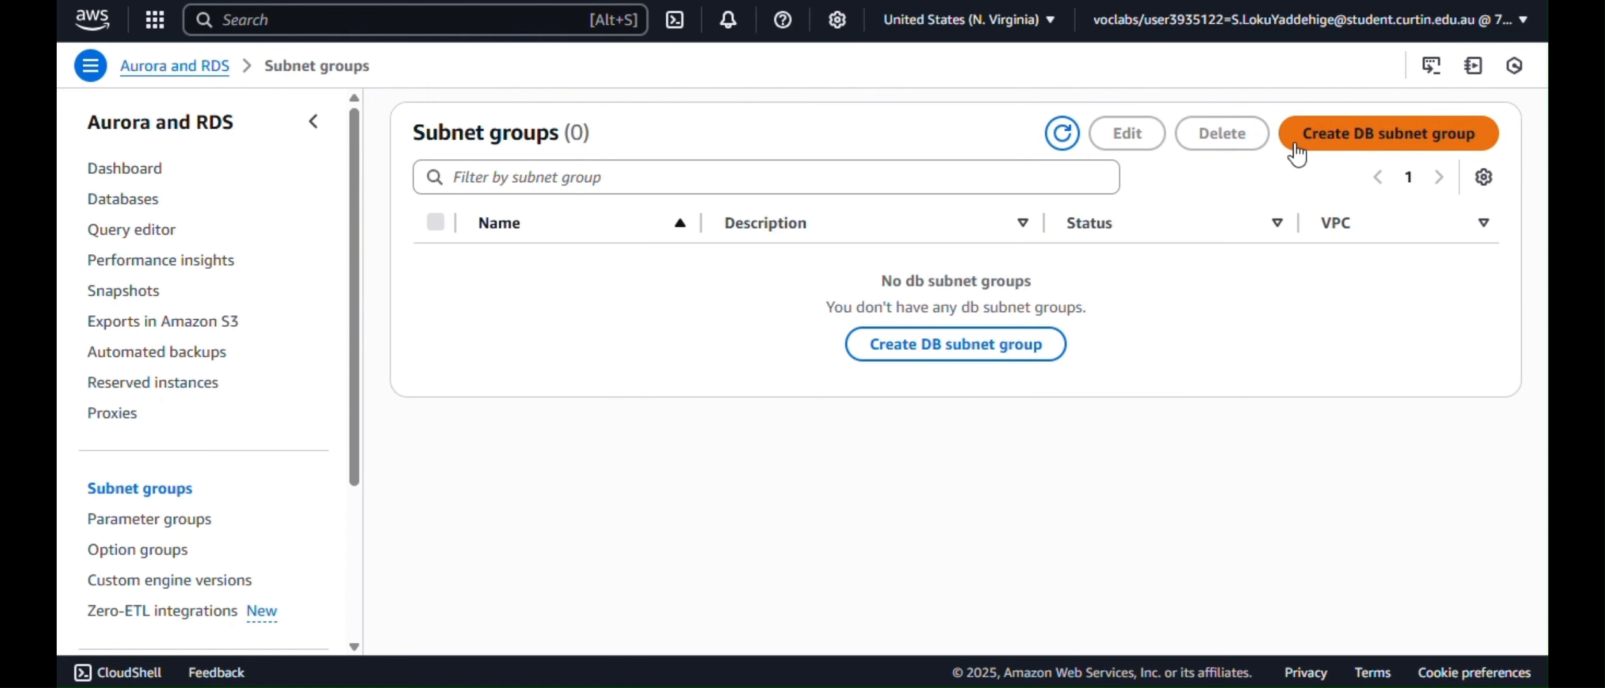
Start a DB subnet group named "DB-Subnet-Group", described as "TwinAura Database group", in TwinAuraVPC-vpc
{"action": "left_click", "coordinate": [1298, 152]}
{"action": "left_click", "coordinate": [500, 305]}
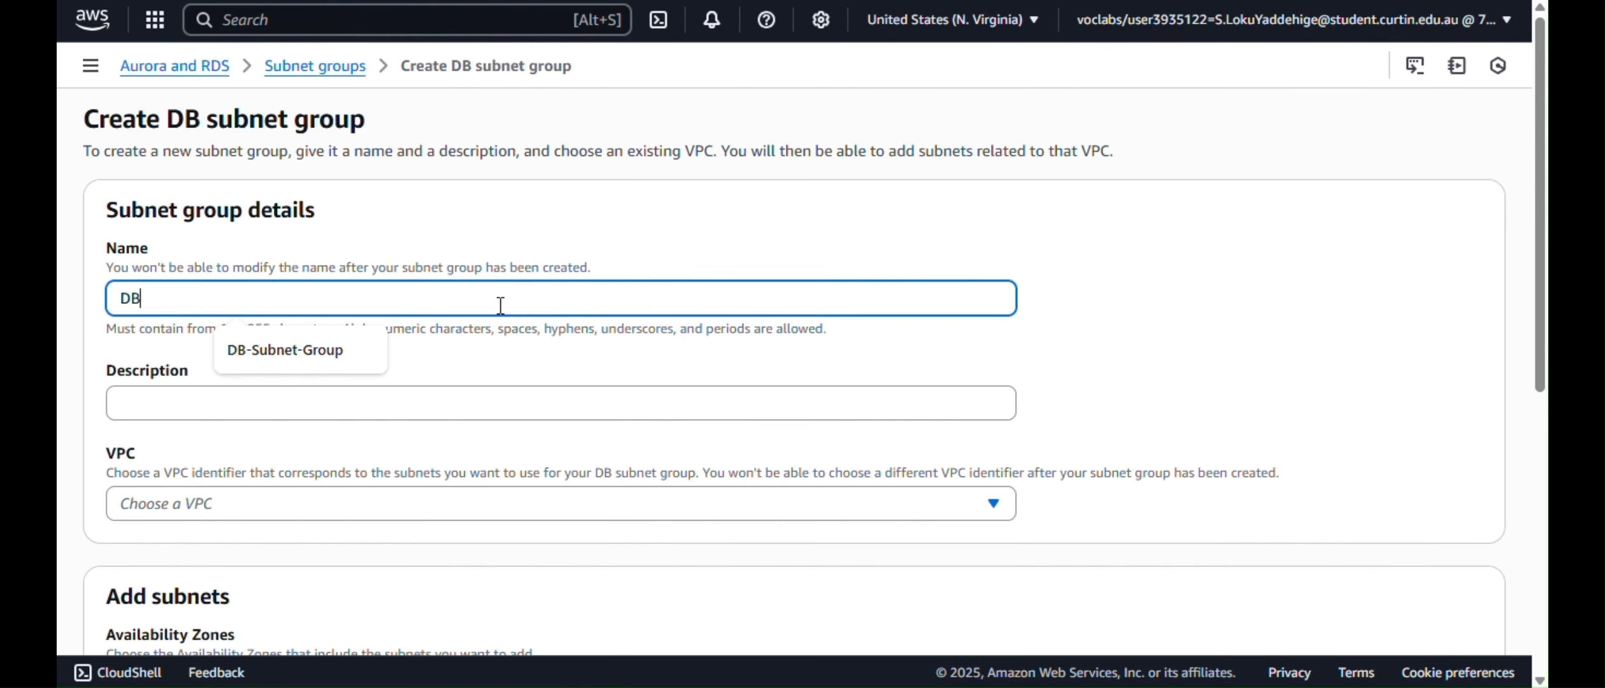
{"action": "key", "text": "Down"}
{"action": "left_click", "coordinate": [277, 357]}
{"action": "left_click", "coordinate": [131, 406]}
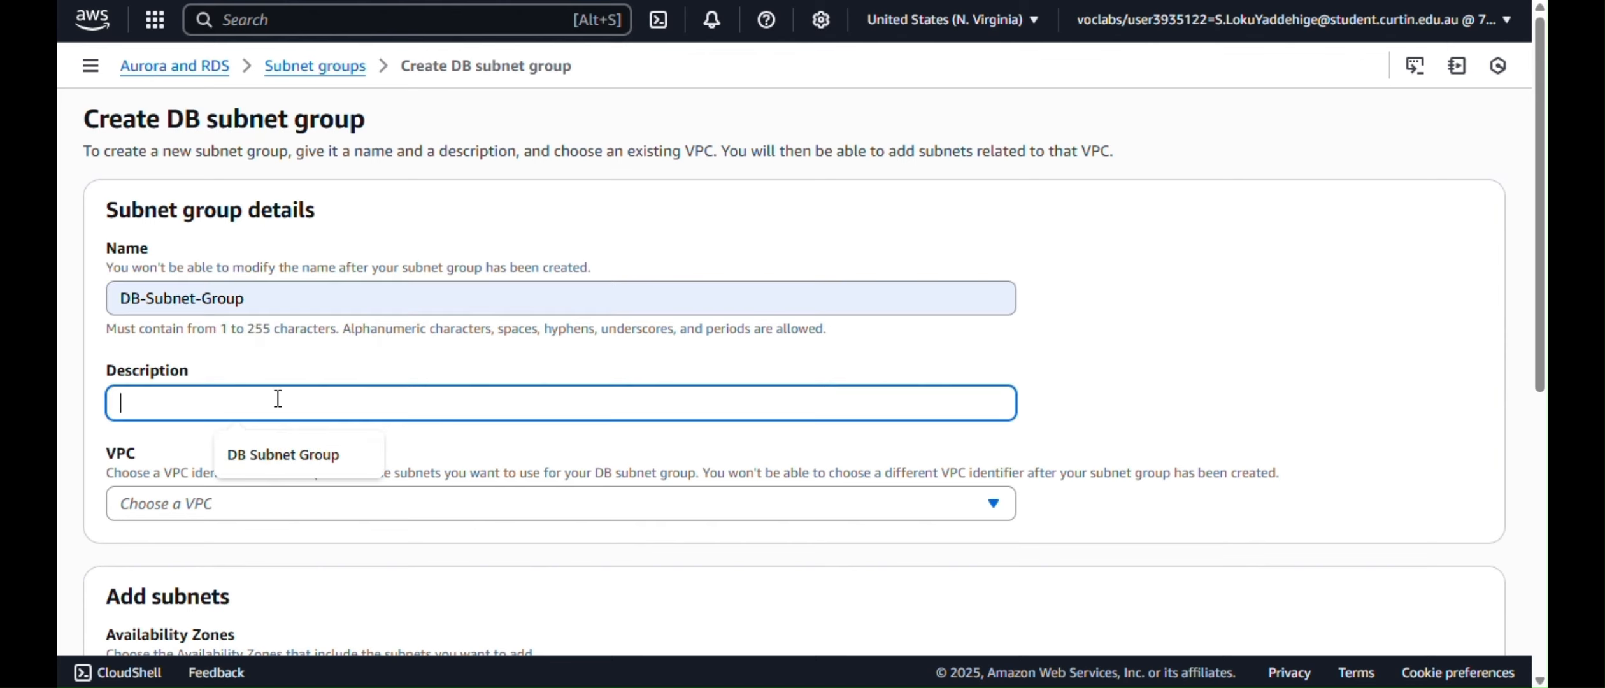
{"action": "type", "text": "TwinAura Database group"}
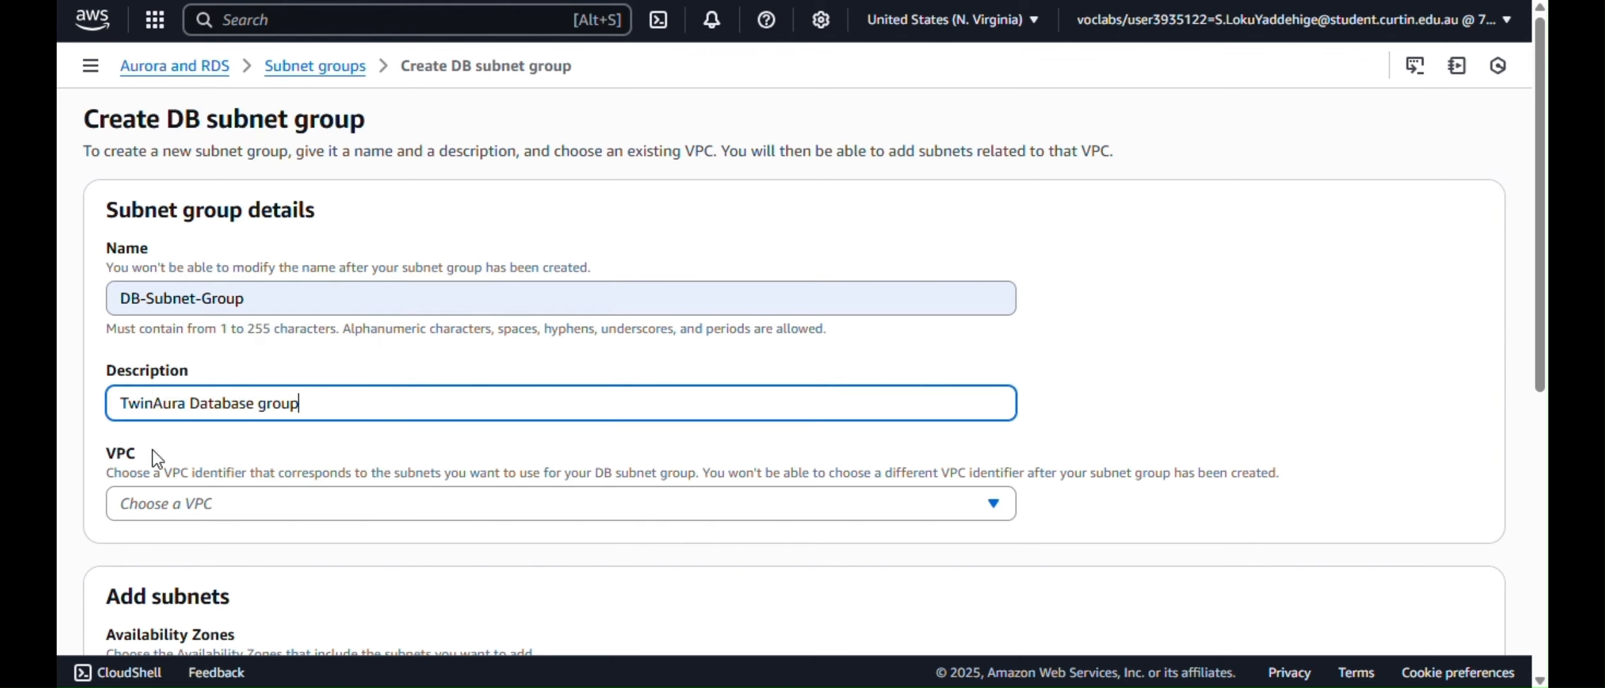
{"action": "left_click", "coordinate": [191, 503]}
{"action": "left_click", "coordinate": [268, 542]}
{"action": "scroll", "coordinate": [210, 446], "scroll_direction": "down", "scroll_amount": 5}
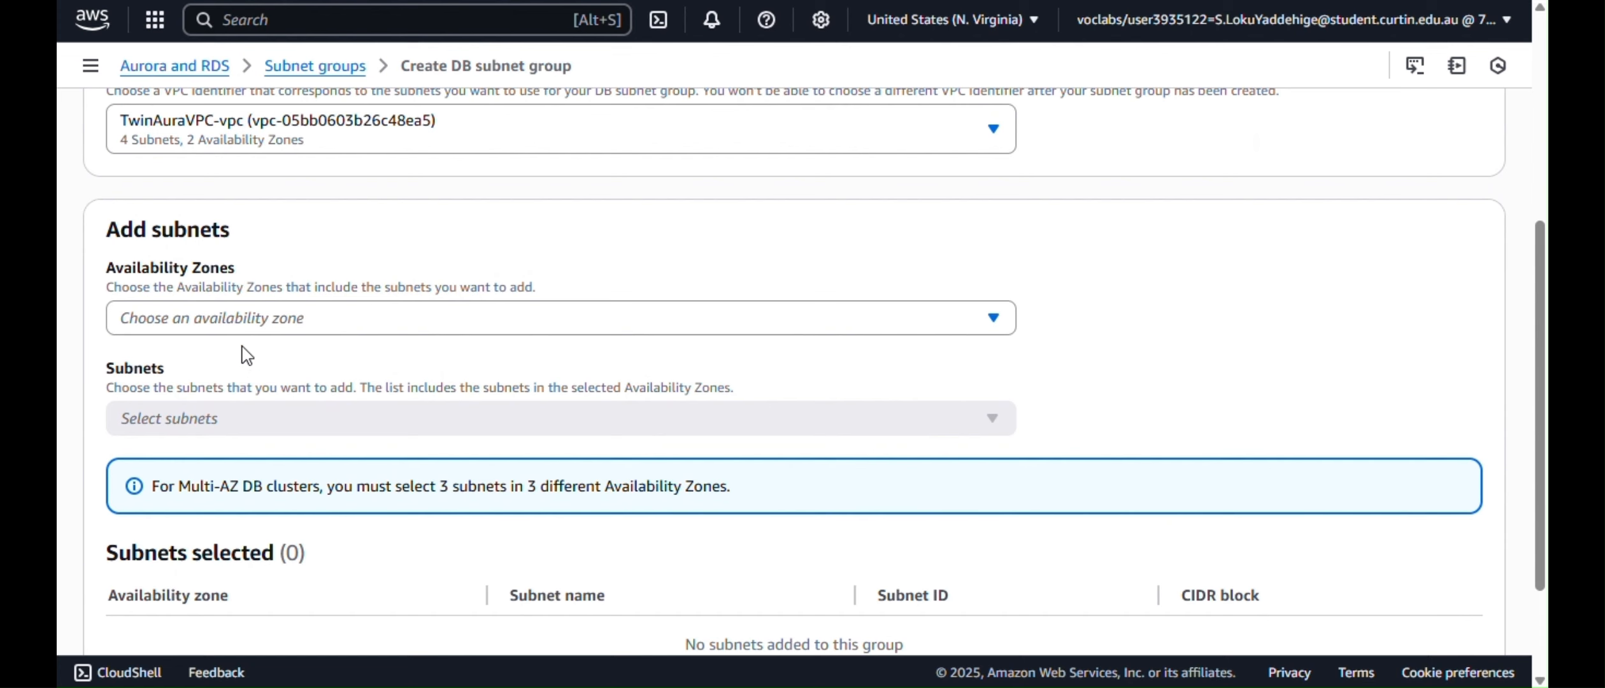
Add the private subnets private1-us-east-1a and private2-us-east-1b with their availability zones and create the DB subnet group
{"action": "left_click", "coordinate": [247, 318]}
{"action": "left_click", "coordinate": [243, 358]}
{"action": "left_click", "coordinate": [243, 389]}
{"action": "left_click", "coordinate": [269, 566]}
{"action": "left_click", "coordinate": [287, 463]}
{"action": "left_click", "coordinate": [331, 362]}
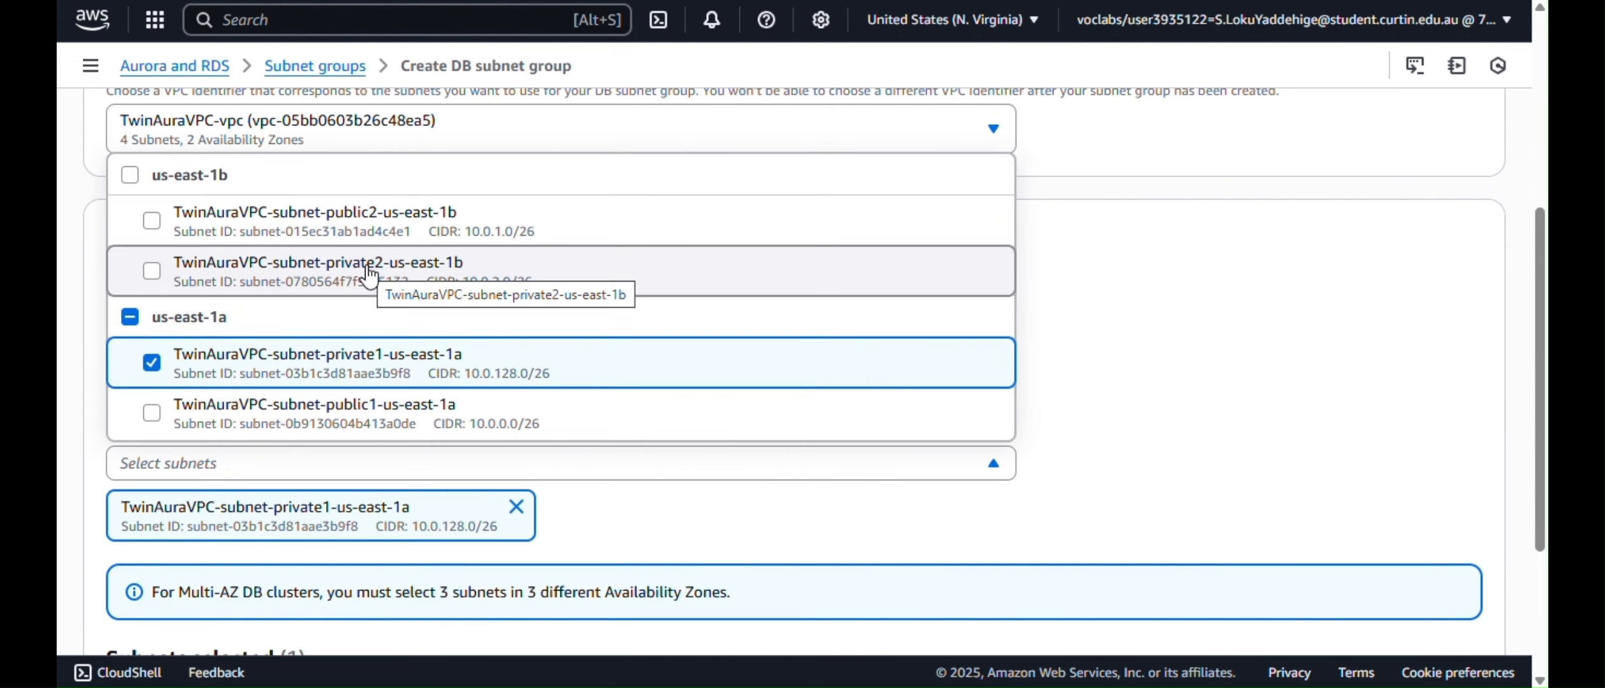
{"action": "left_click", "coordinate": [369, 276]}
{"action": "scroll", "coordinate": [398, 446], "scroll_direction": "down", "scroll_amount": 5}
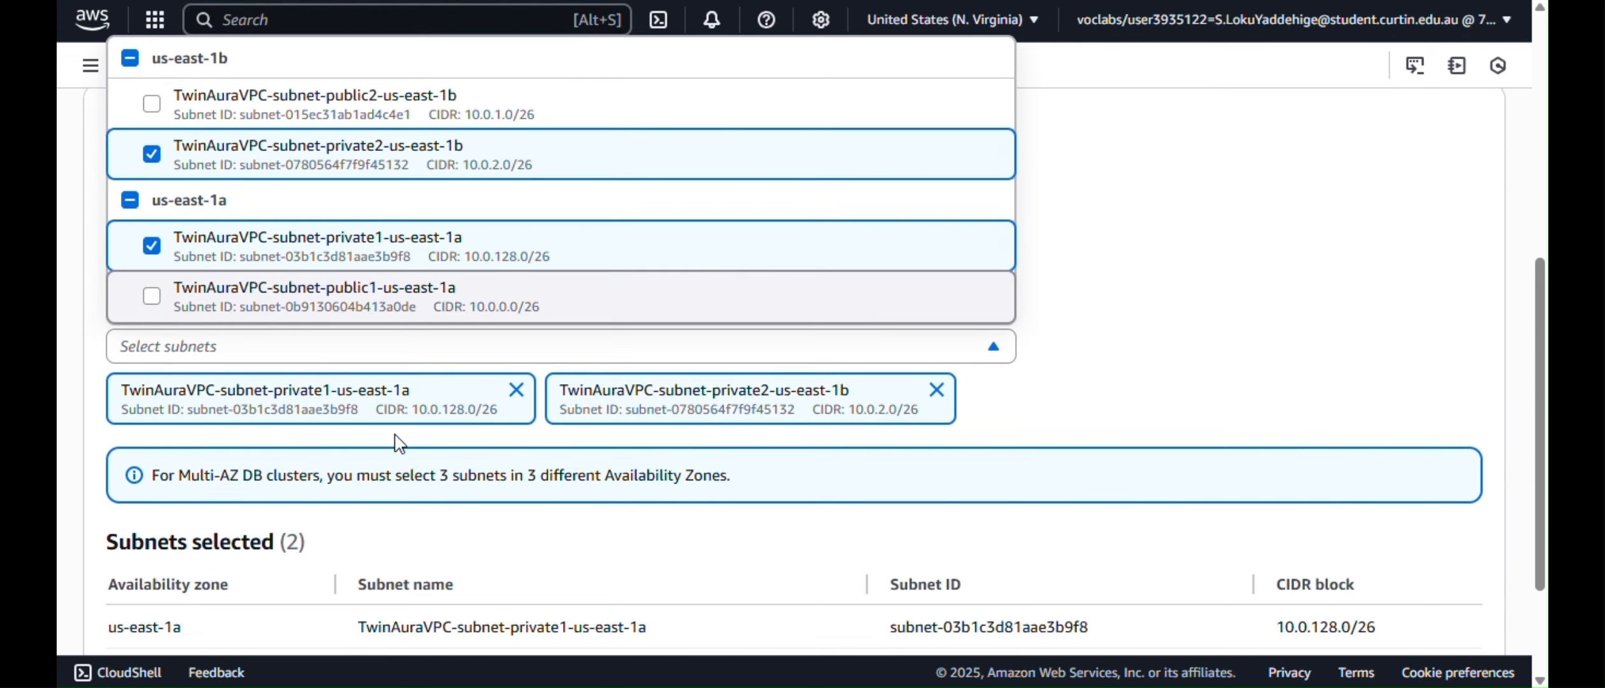
{"action": "left_click", "coordinate": [1482, 616]}
{"action": "left_click", "coordinate": [1459, 593]}
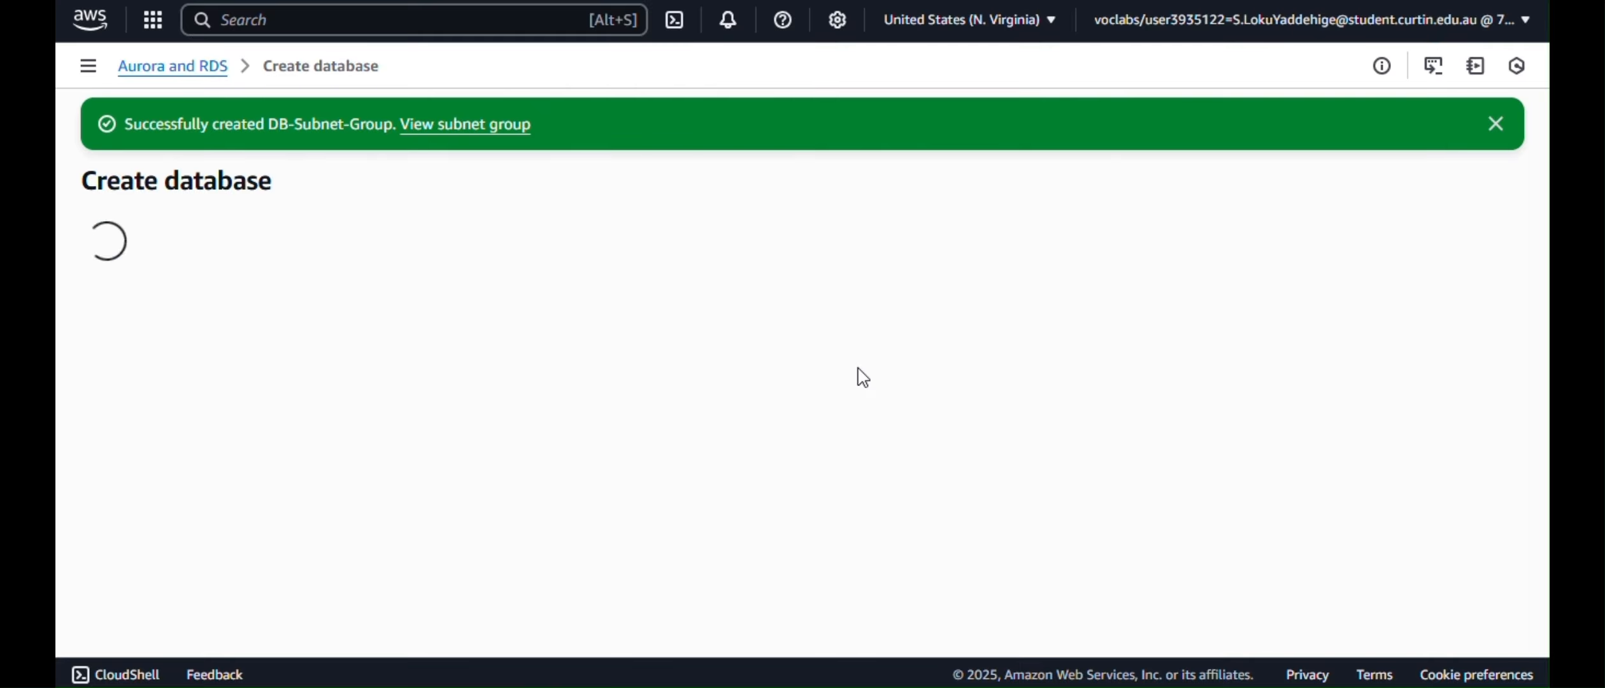
Configure a new MySQL database with the Dev/Test template, two-instance Multi-AZ DB instance deployment and the identifier TwinAuraDatabase
{"action": "scroll", "coordinate": [501, 368], "scroll_direction": "down", "scroll_amount": 5}
{"action": "left_click", "coordinate": [499, 398]}
{"action": "scroll", "coordinate": [499, 398], "scroll_direction": "down", "scroll_amount": 20}
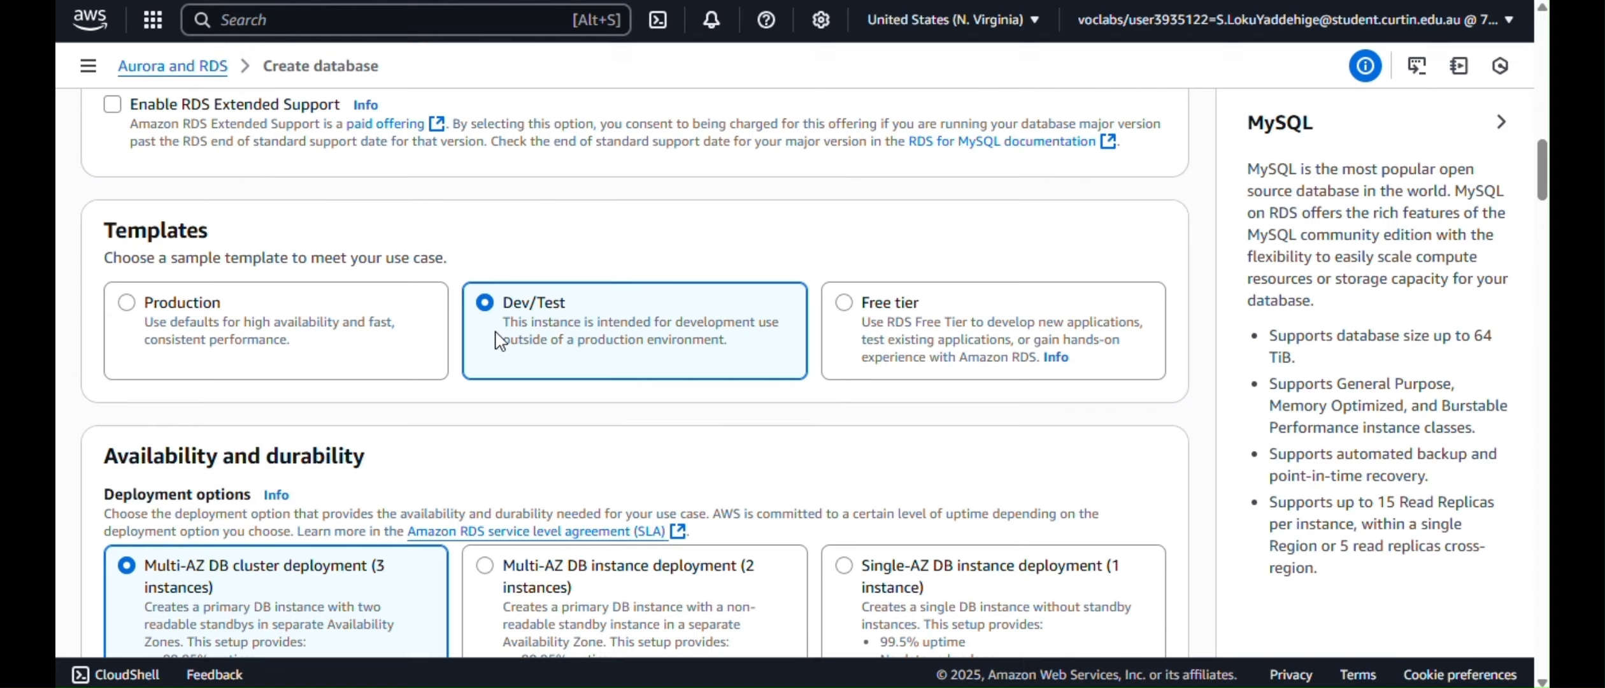
{"action": "scroll", "coordinate": [502, 341], "scroll_direction": "up", "scroll_amount": 4}
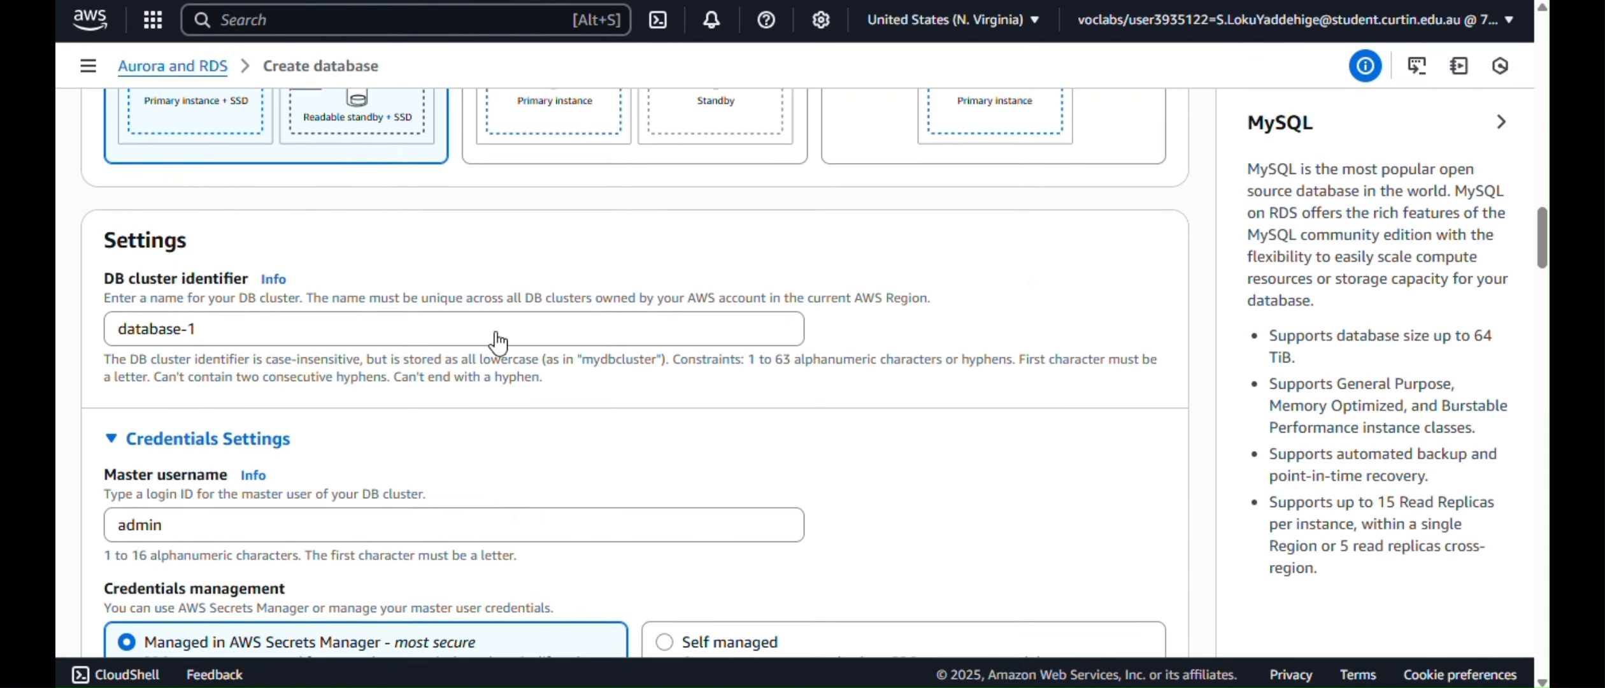
{"action": "scroll", "coordinate": [497, 330], "scroll_direction": "up", "scroll_amount": 5}
{"action": "left_click", "coordinate": [541, 459]}
{"action": "scroll", "coordinate": [544, 465], "scroll_direction": "down", "scroll_amount": 5}
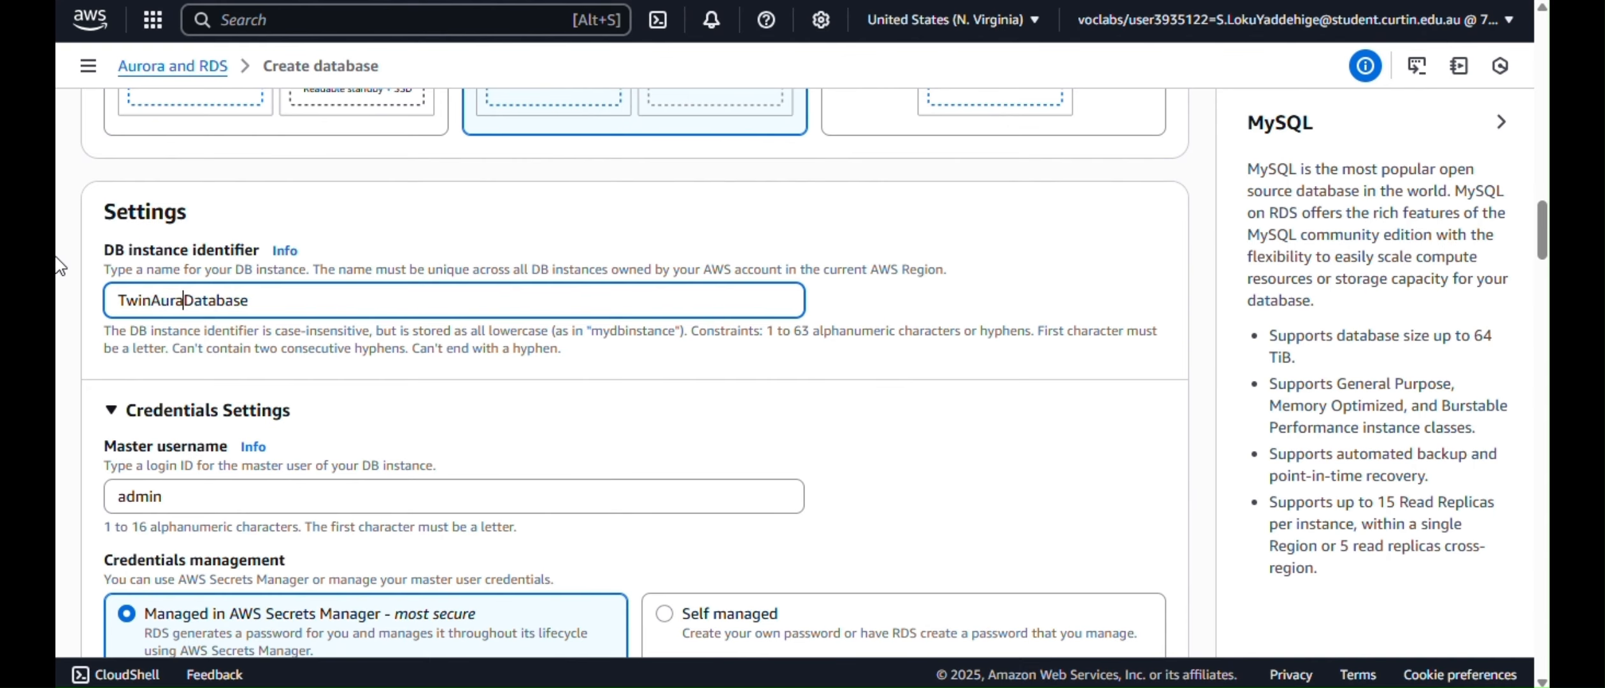
Switch the database credentials to self managed, then enter and confirm the master password
{"action": "scroll", "coordinate": [632, 278], "scroll_direction": "down", "scroll_amount": 7}
{"action": "left_click", "coordinate": [722, 146]}
{"action": "left_click", "coordinate": [490, 308]}
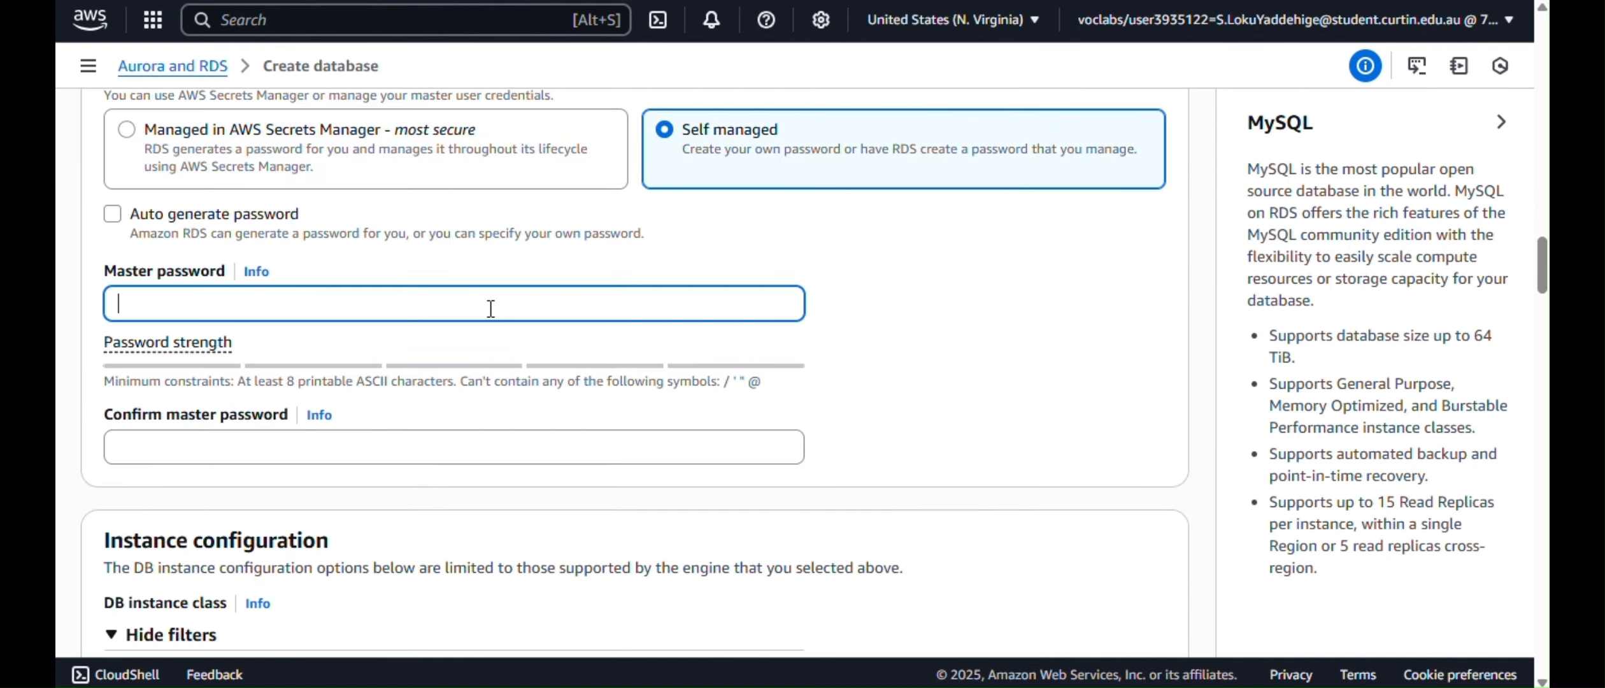
{"action": "type", "text": "••••••••••••••"}
{"action": "left_click", "coordinate": [427, 450]}
{"action": "scroll", "coordinate": [446, 439], "scroll_direction": "down", "scroll_amount": 3}
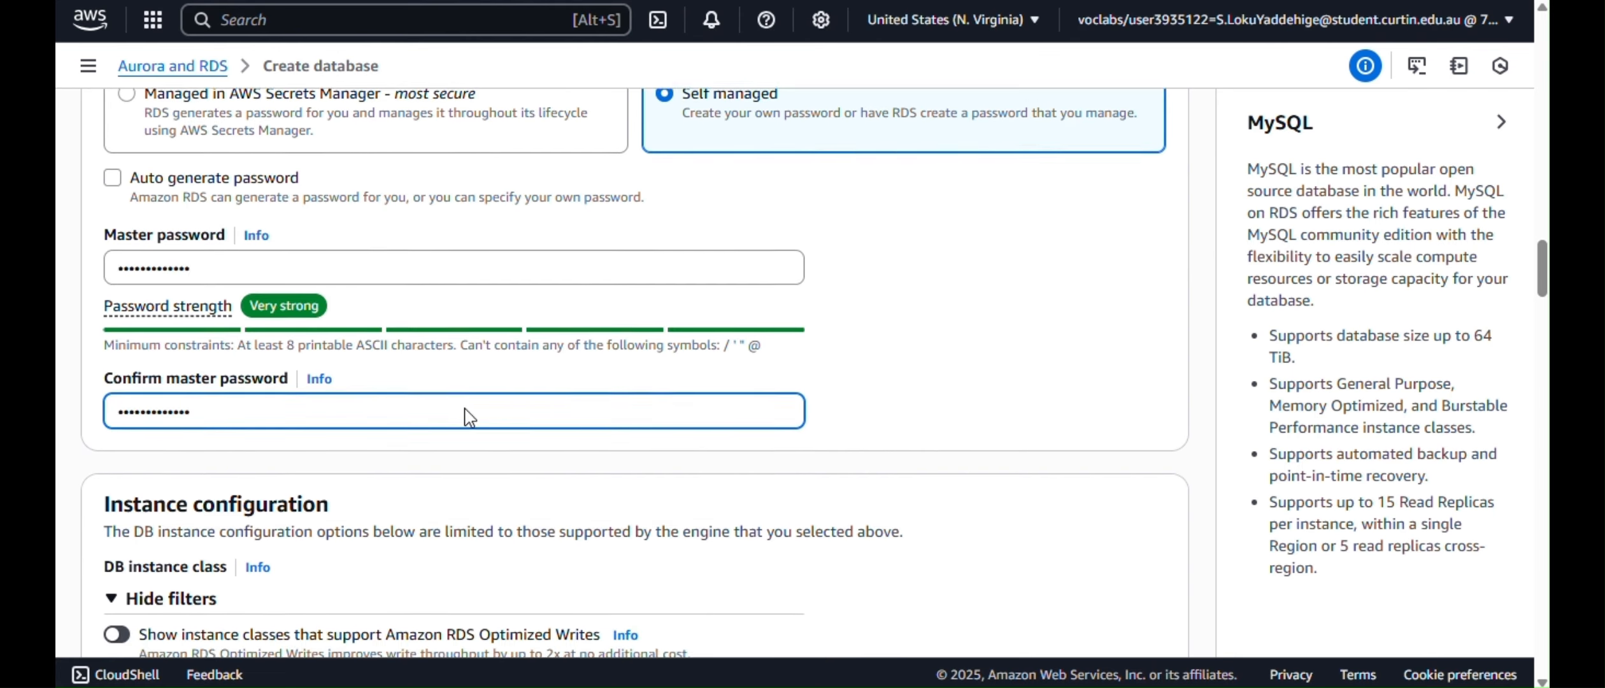
Set the DB instance configuration to burstable classes with the db.t3.micro instance class
{"action": "scroll", "coordinate": [467, 420], "scroll_direction": "down", "scroll_amount": 10}
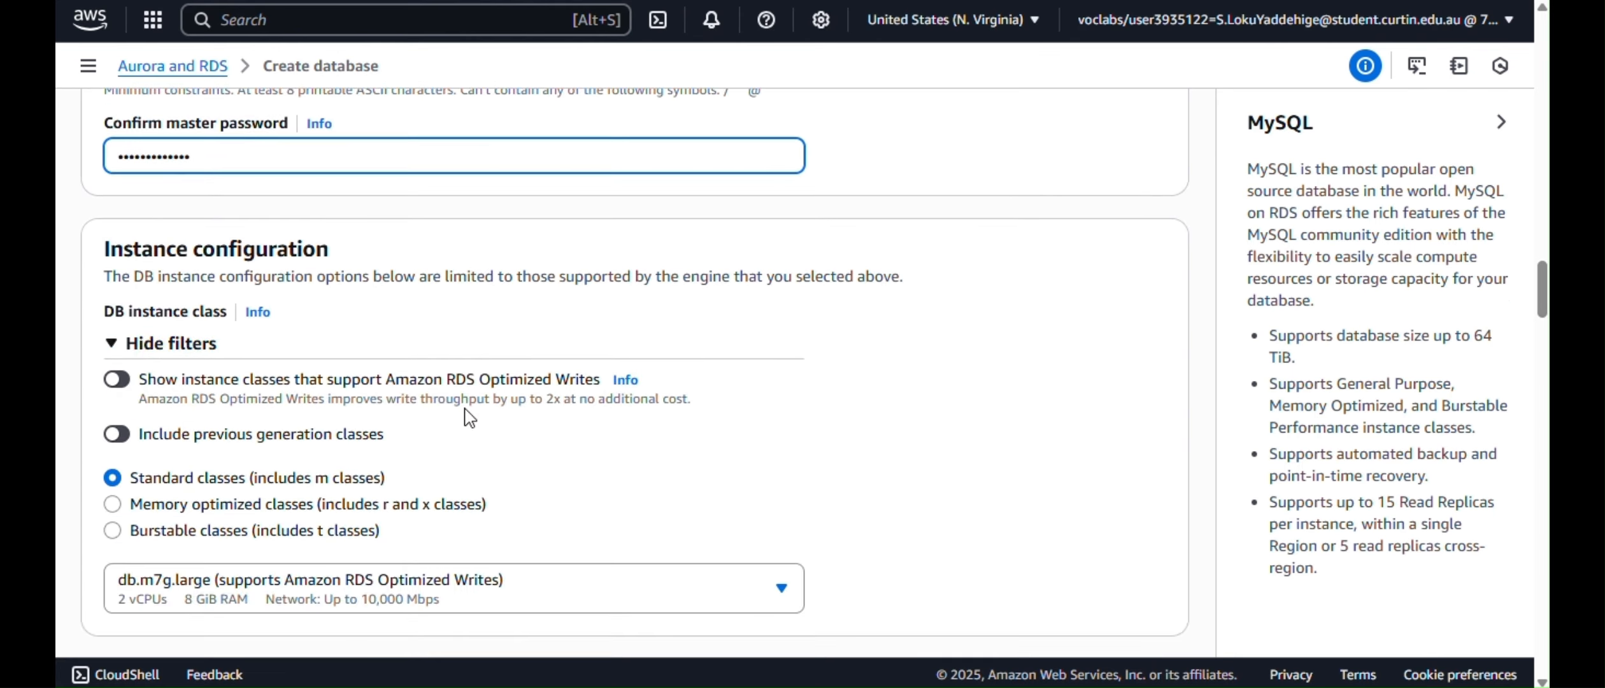
{"action": "scroll", "coordinate": [470, 417], "scroll_direction": "up", "scroll_amount": 10}
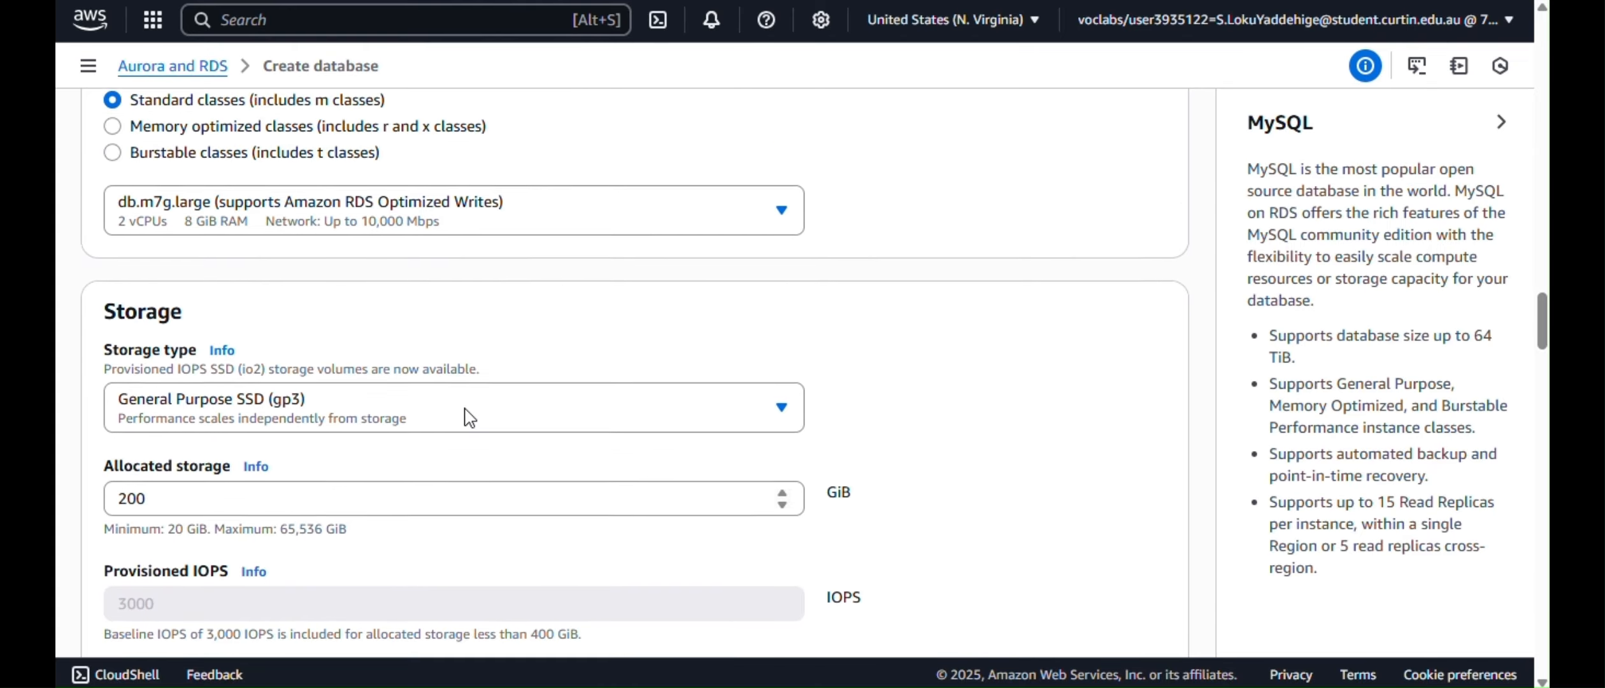
{"action": "scroll", "coordinate": [470, 410], "scroll_direction": "down", "scroll_amount": 6}
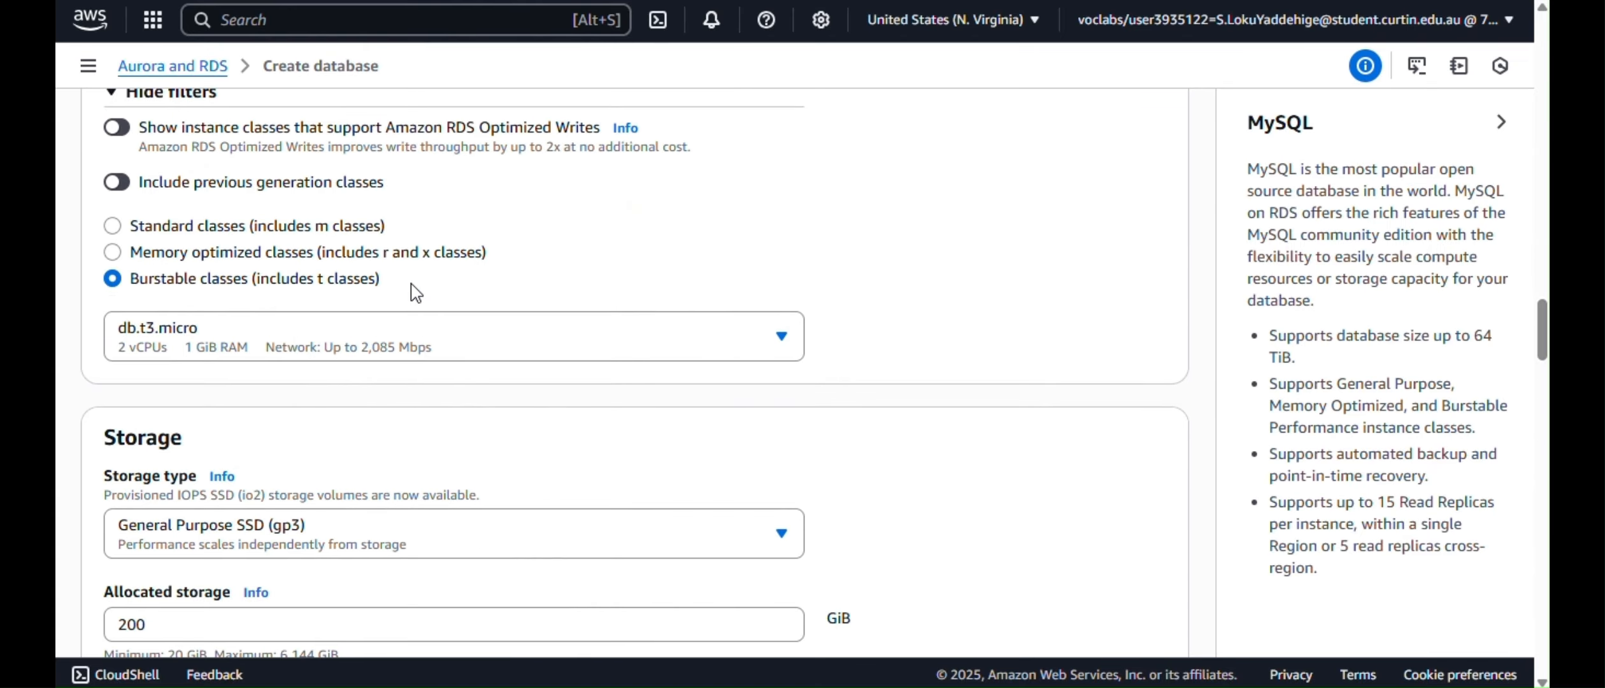
{"action": "left_click", "coordinate": [417, 342]}
{"action": "scroll", "coordinate": [430, 304], "scroll_direction": "down", "scroll_amount": 2}
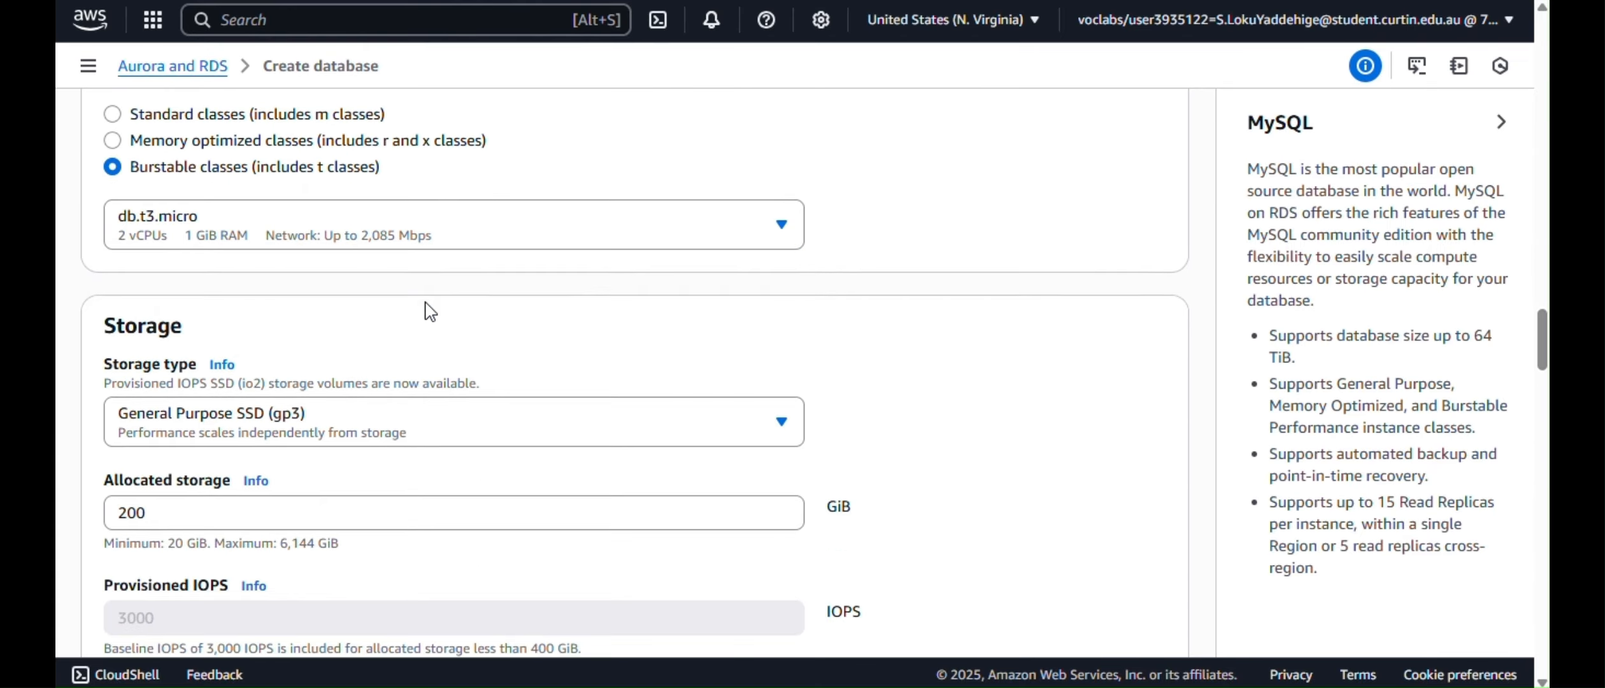
Set the storage to General Purpose SSD (gp2) with 20 GiB allocated and expand the additional storage configuration
{"action": "scroll", "coordinate": [430, 311], "scroll_direction": "down", "scroll_amount": 2}
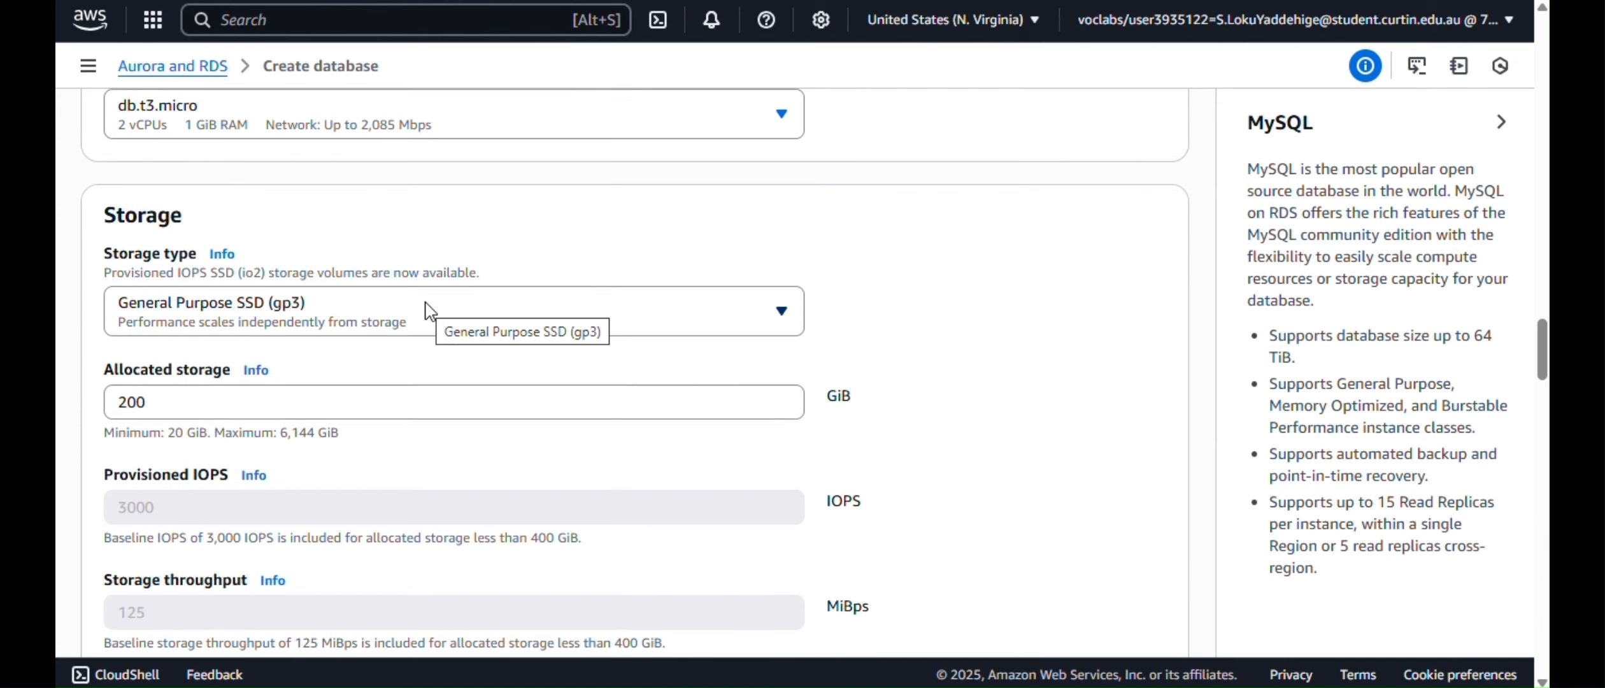
{"action": "left_click", "coordinate": [576, 312]}
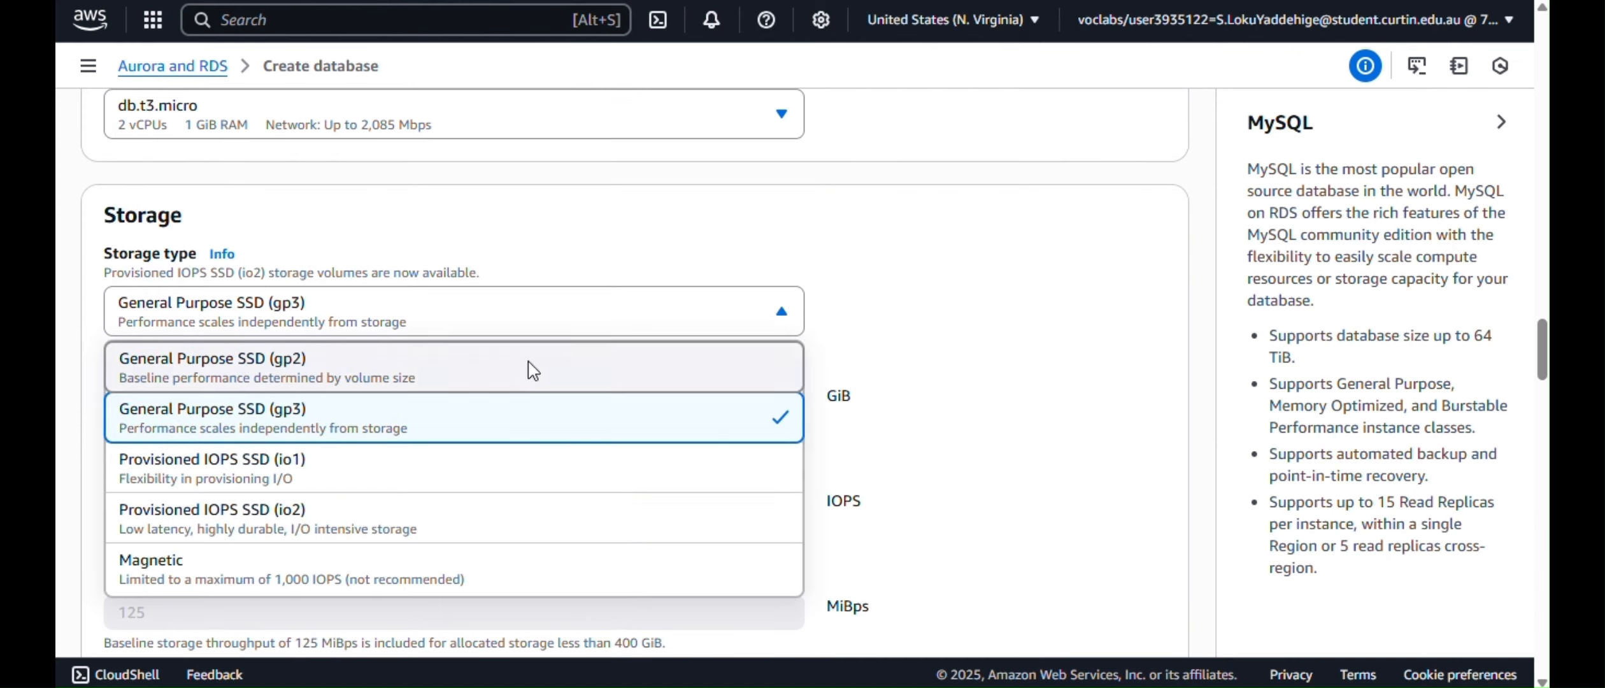
{"action": "left_click", "coordinate": [530, 357]}
{"action": "key", "text": "BackSpace"}
{"action": "scroll", "coordinate": [530, 363], "scroll_direction": "down", "scroll_amount": 3}
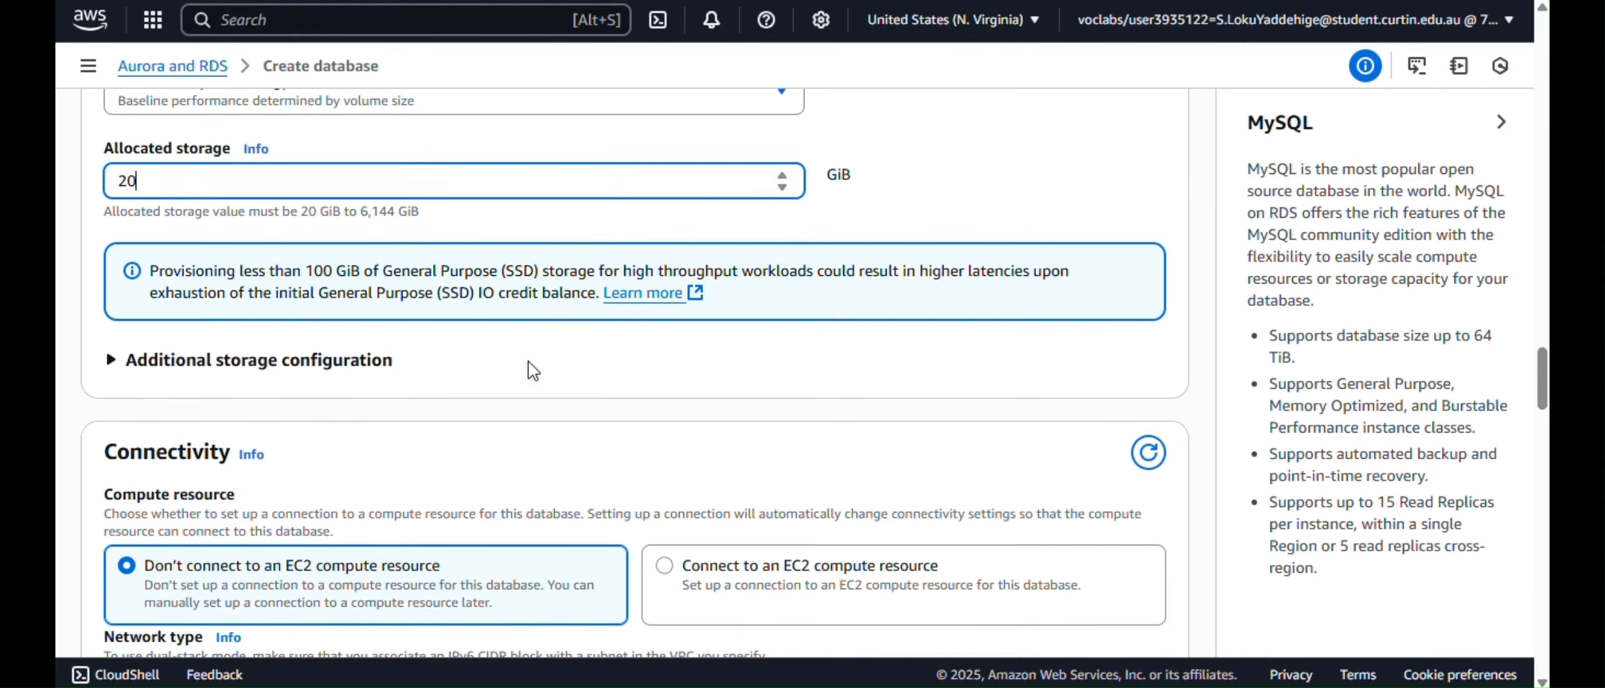
{"action": "left_click", "coordinate": [369, 459]}
{"action": "scroll", "coordinate": [367, 350], "scroll_direction": "down", "scroll_amount": 5}
{"action": "scroll", "coordinate": [368, 350], "scroll_direction": "down", "scroll_amount": 6}
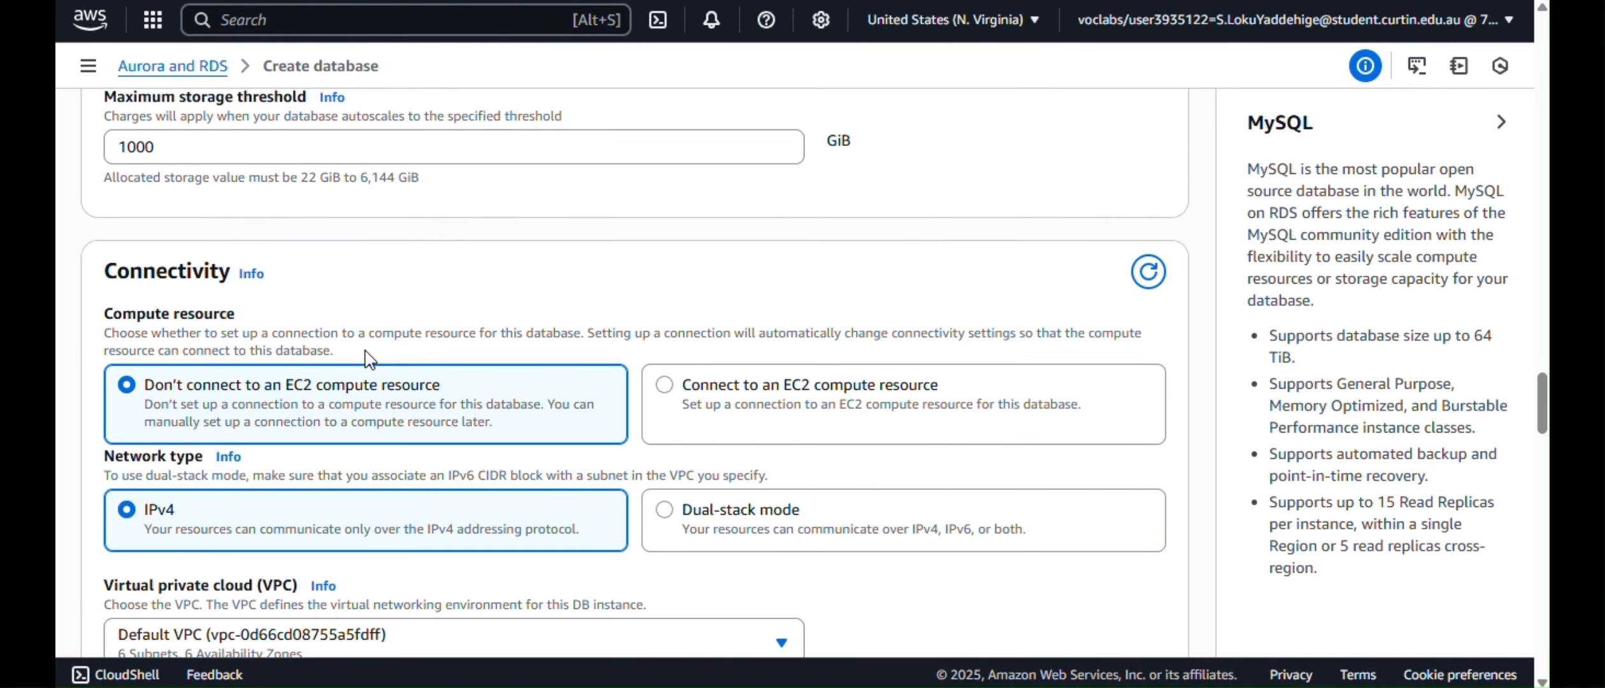
Place the database in TwinAuraVPC-vpc with db-subnet-group as its DB subnet group
{"action": "left_click", "coordinate": [378, 438]}
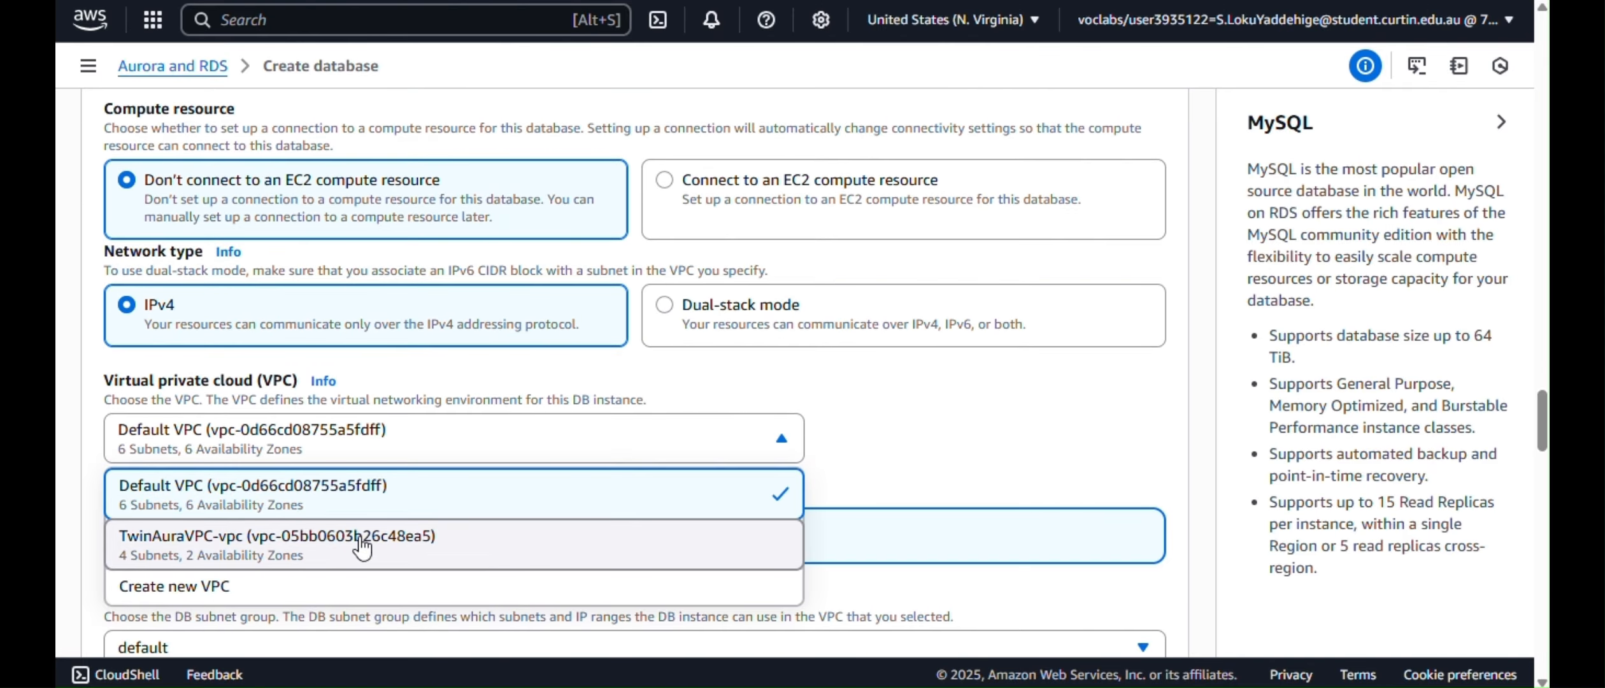
{"action": "scroll", "coordinate": [376, 503], "scroll_direction": "down", "scroll_amount": 3}
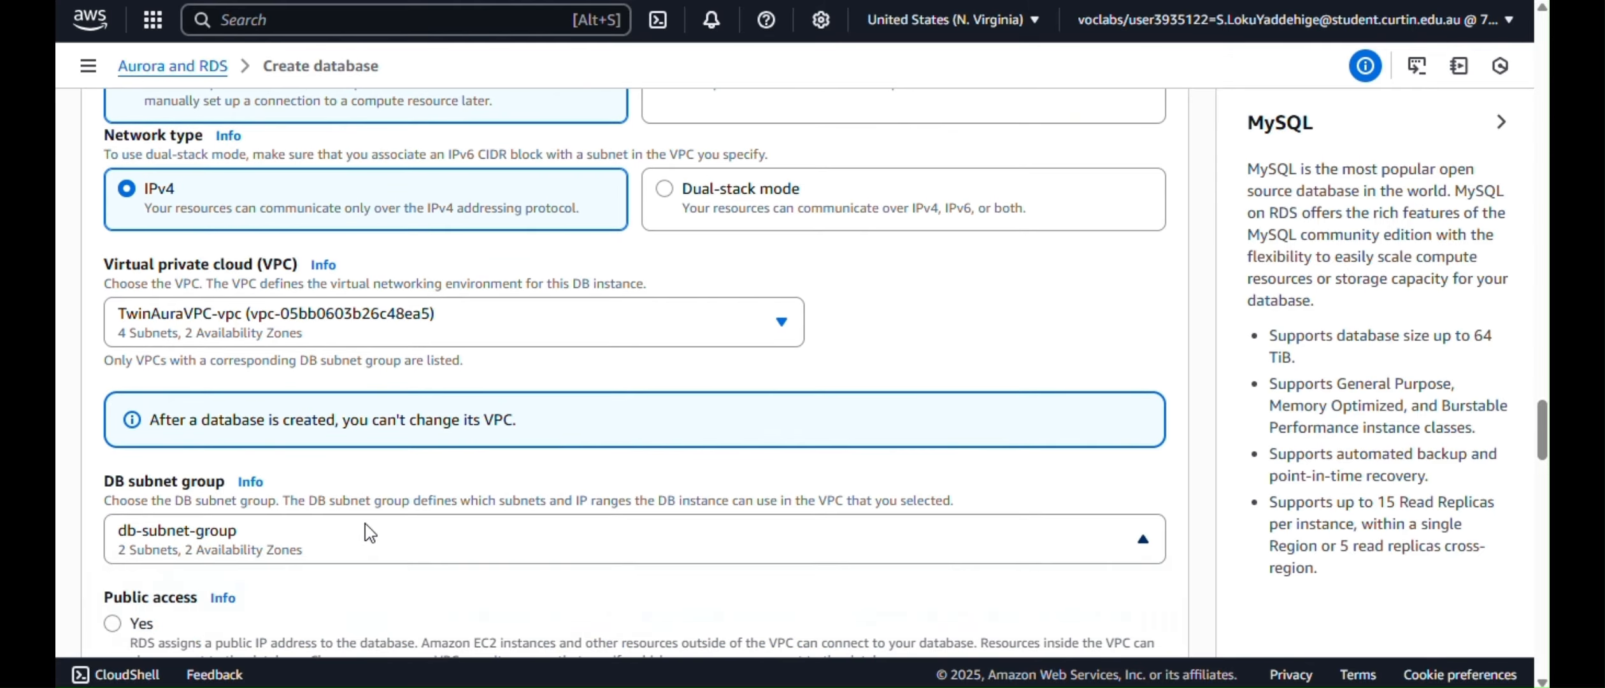
{"action": "scroll", "coordinate": [365, 524], "scroll_direction": "down", "scroll_amount": 4}
{"action": "left_click", "coordinate": [363, 529]}
{"action": "left_click", "coordinate": [358, 527]}
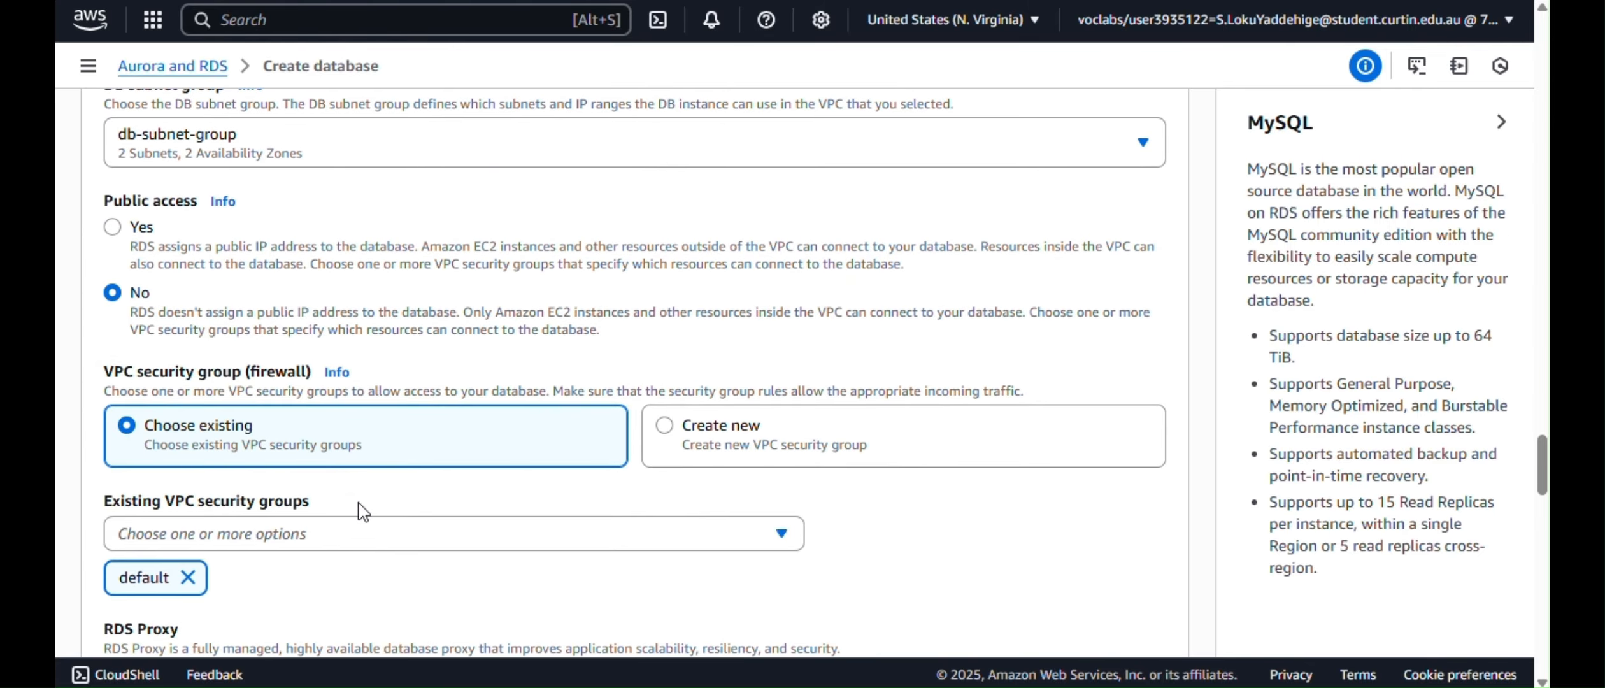
Assign the existing TwinAura DB security group to the database and remove the default one
{"action": "left_click", "coordinate": [354, 522]}
{"action": "left_click", "coordinate": [346, 471]}
{"action": "left_click", "coordinate": [487, 605]}
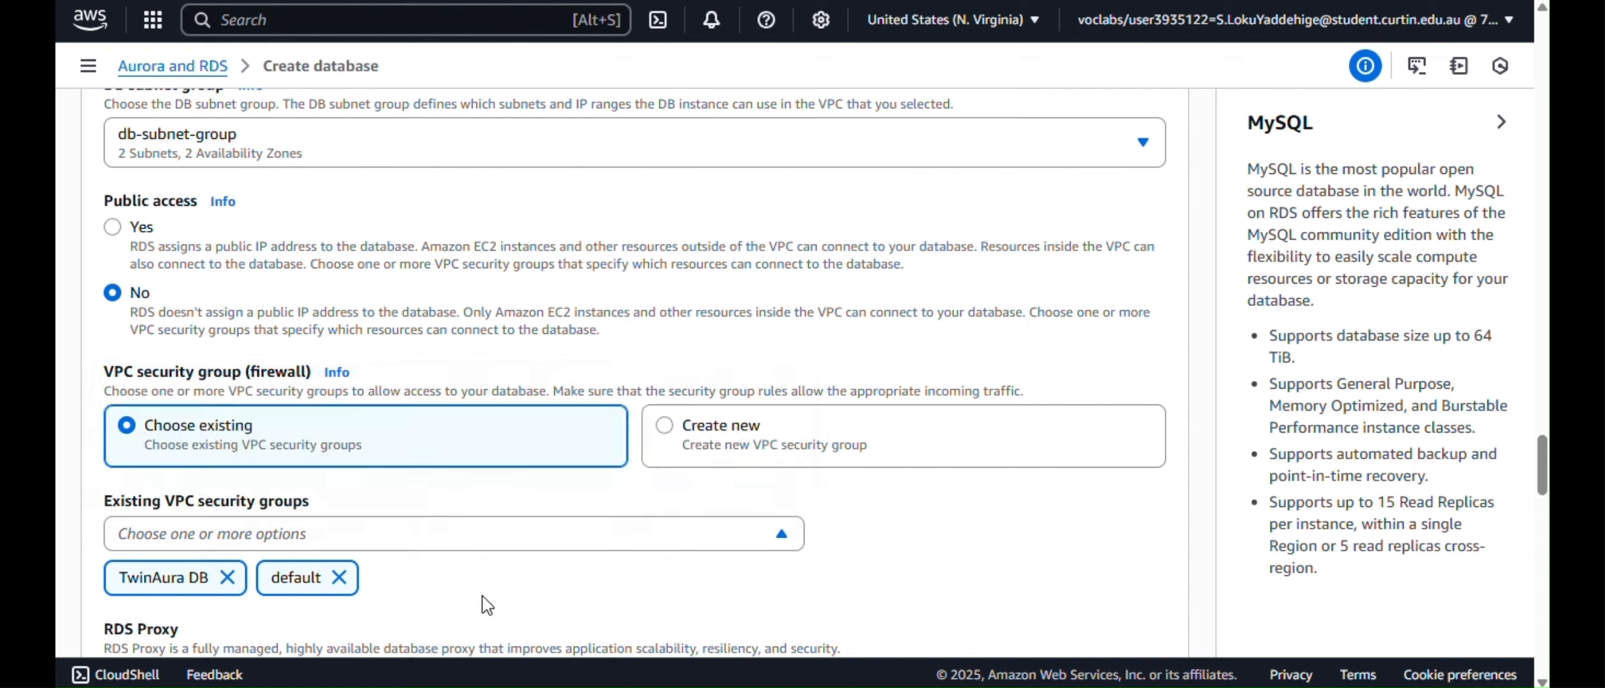
{"action": "left_click", "coordinate": [338, 577]}
{"action": "scroll", "coordinate": [353, 573], "scroll_direction": "down", "scroll_amount": 4}
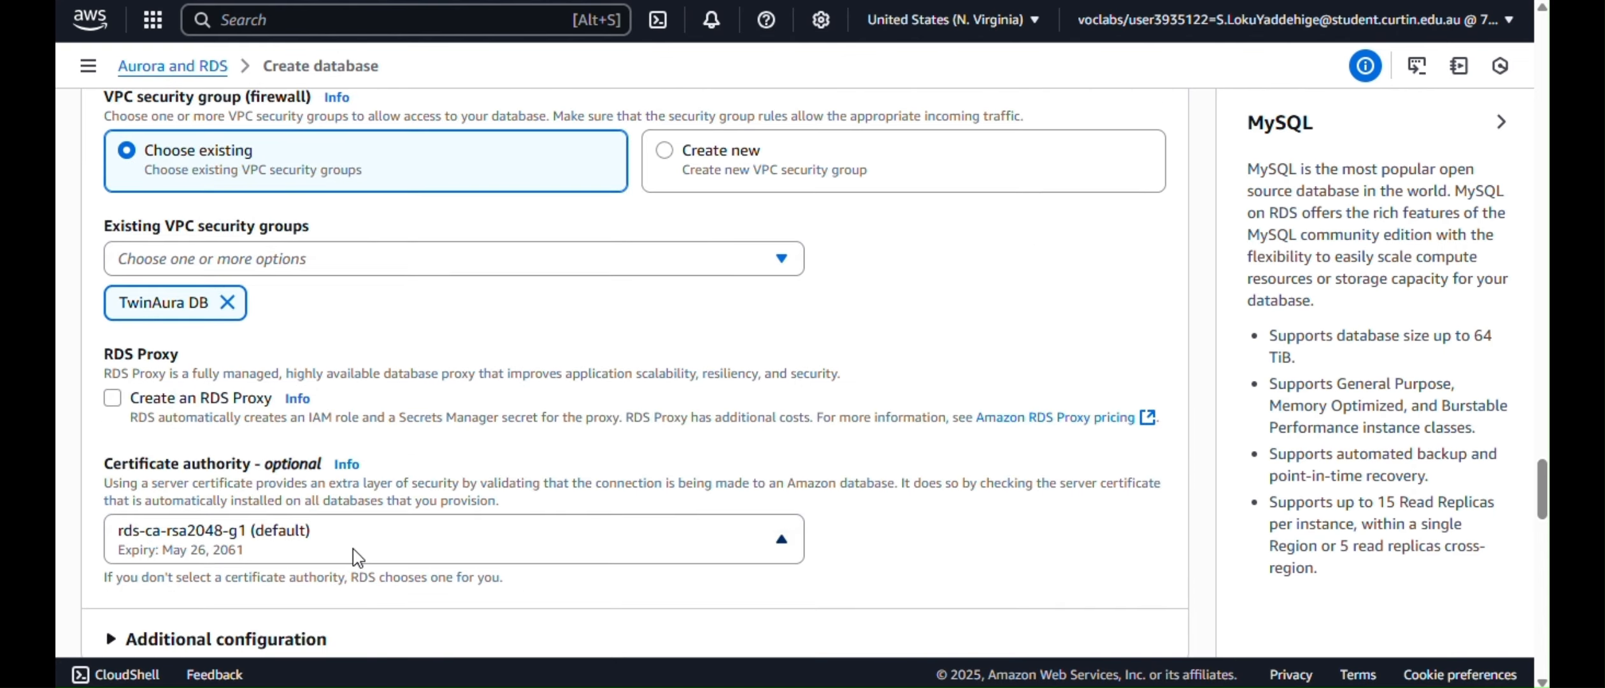
Enter TwinAura-db as the initial database name in the additional configuration
{"action": "scroll", "coordinate": [356, 558], "scroll_direction": "down", "scroll_amount": 10}
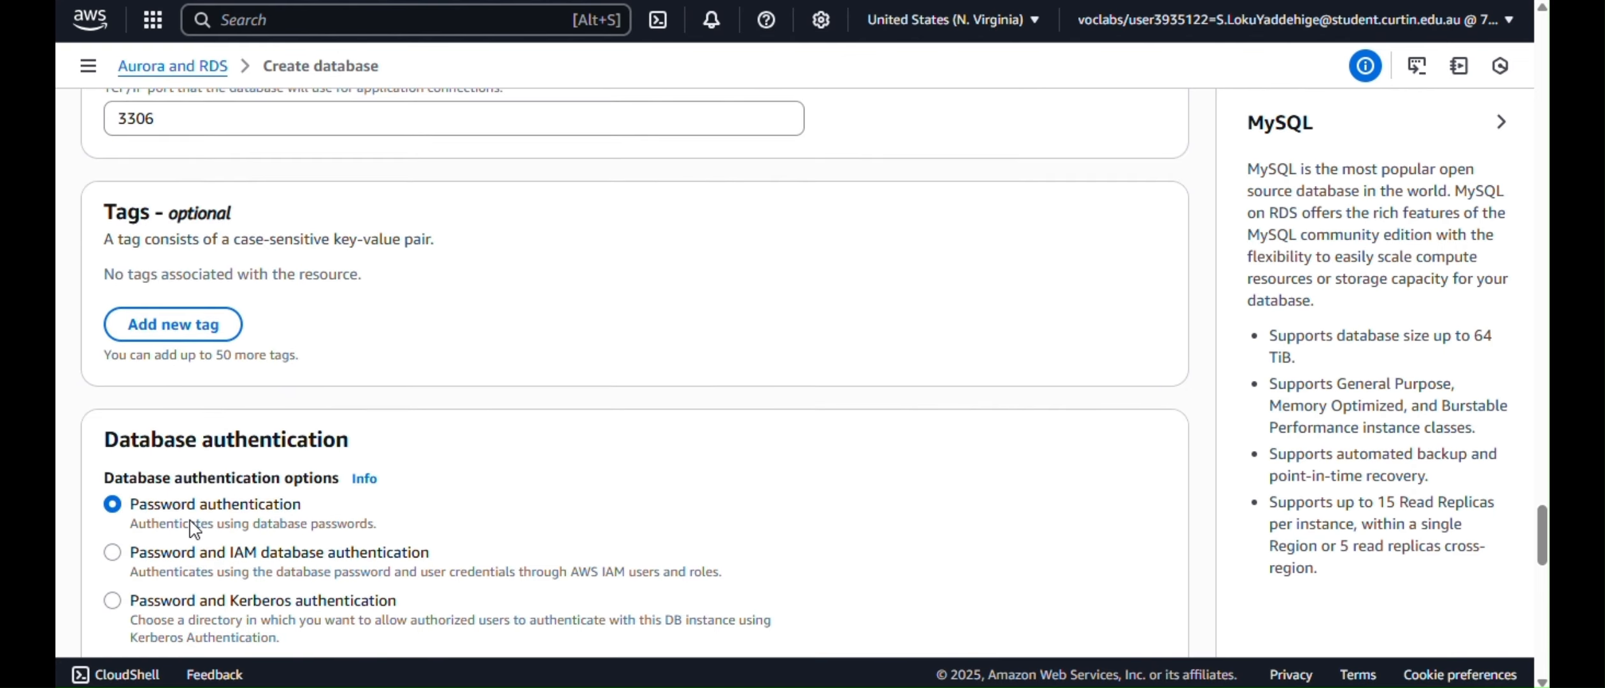
{"action": "scroll", "coordinate": [194, 529], "scroll_direction": "down", "scroll_amount": 15}
{"action": "left_click", "coordinate": [529, 281]}
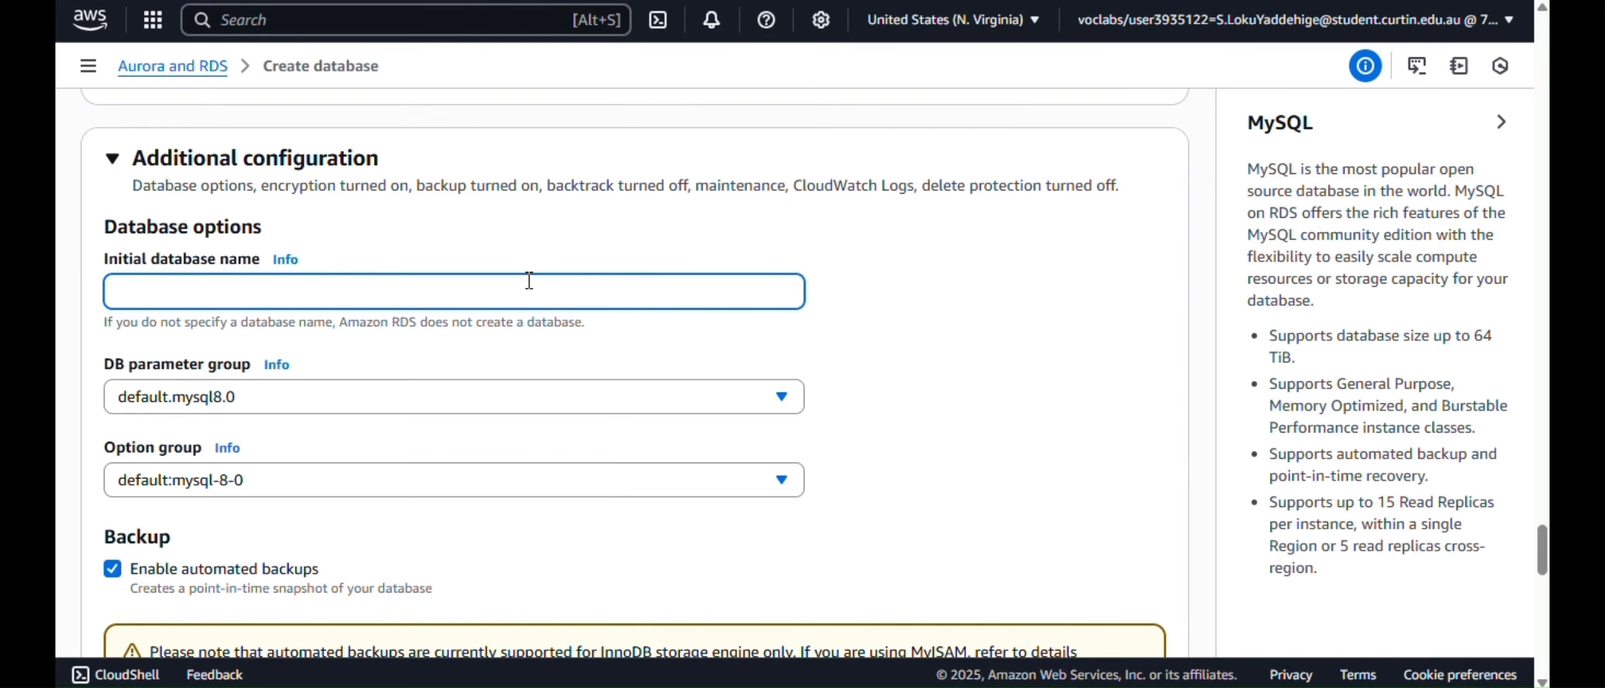
{"action": "scroll", "coordinate": [530, 285], "scroll_direction": "down", "scroll_amount": 1}
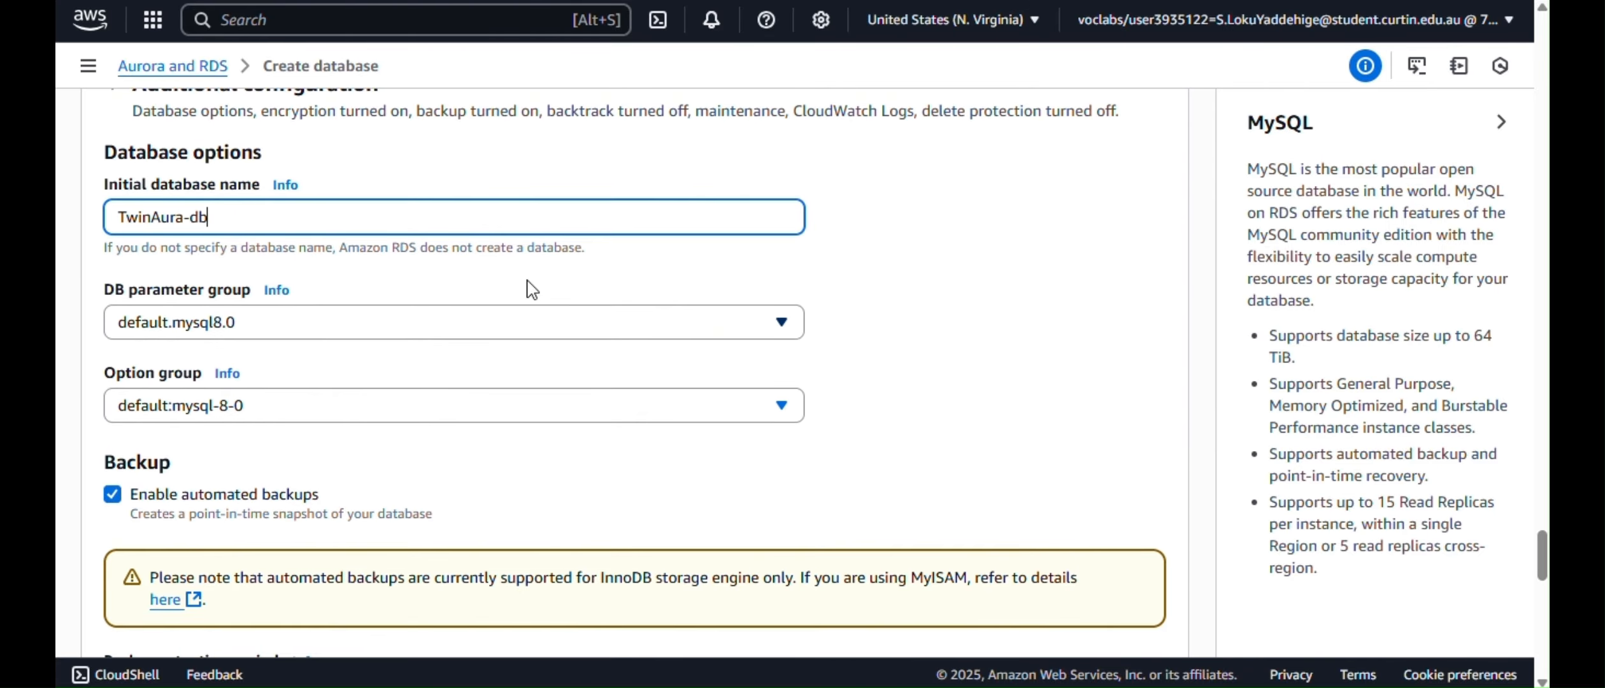
Disable automated backups and encryption for the new database
{"action": "scroll", "coordinate": [436, 309], "scroll_direction": "down", "scroll_amount": 7}
{"action": "scroll", "coordinate": [382, 300], "scroll_direction": "up", "scroll_amount": 20}
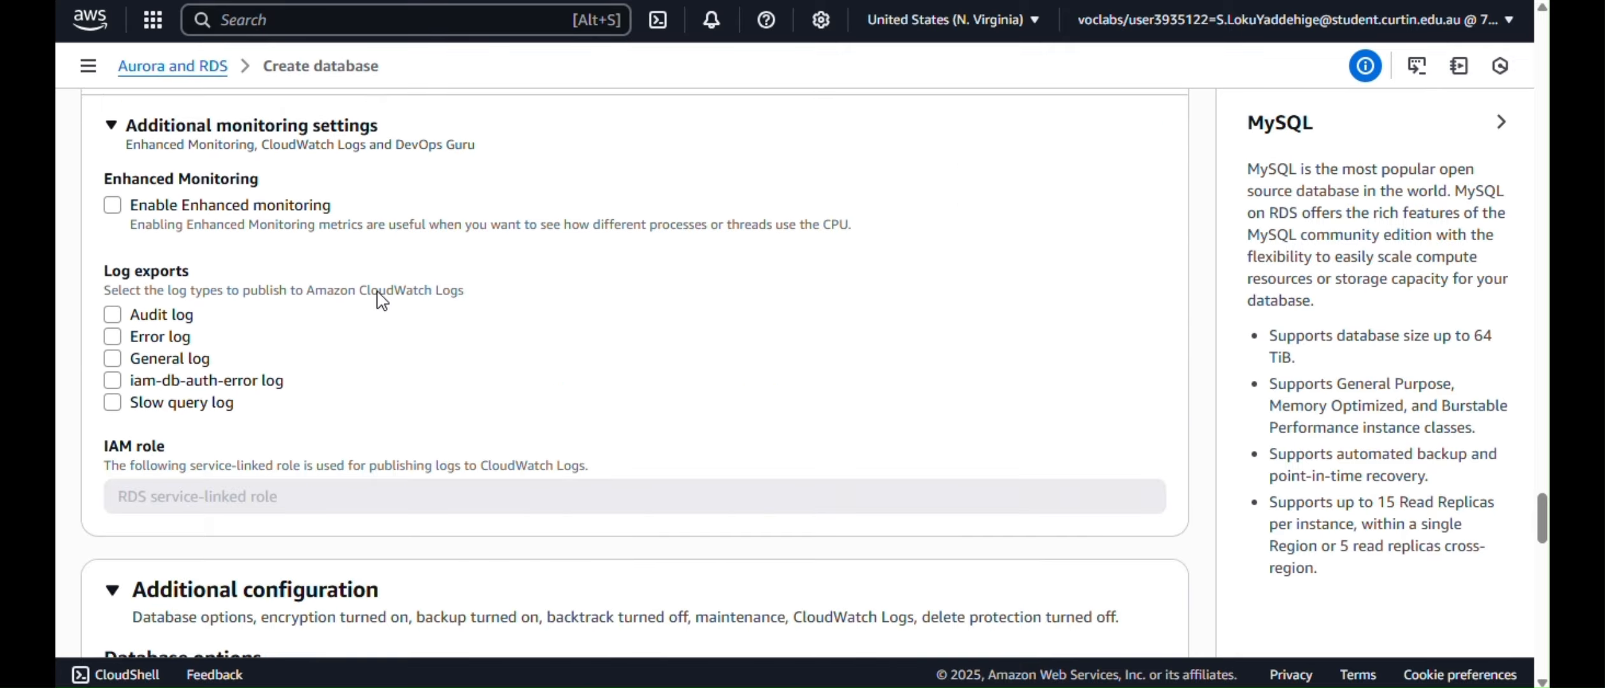
{"action": "scroll", "coordinate": [382, 299], "scroll_direction": "down", "scroll_amount": 20}
{"action": "scroll", "coordinate": [382, 299], "scroll_direction": "up", "scroll_amount": 4}
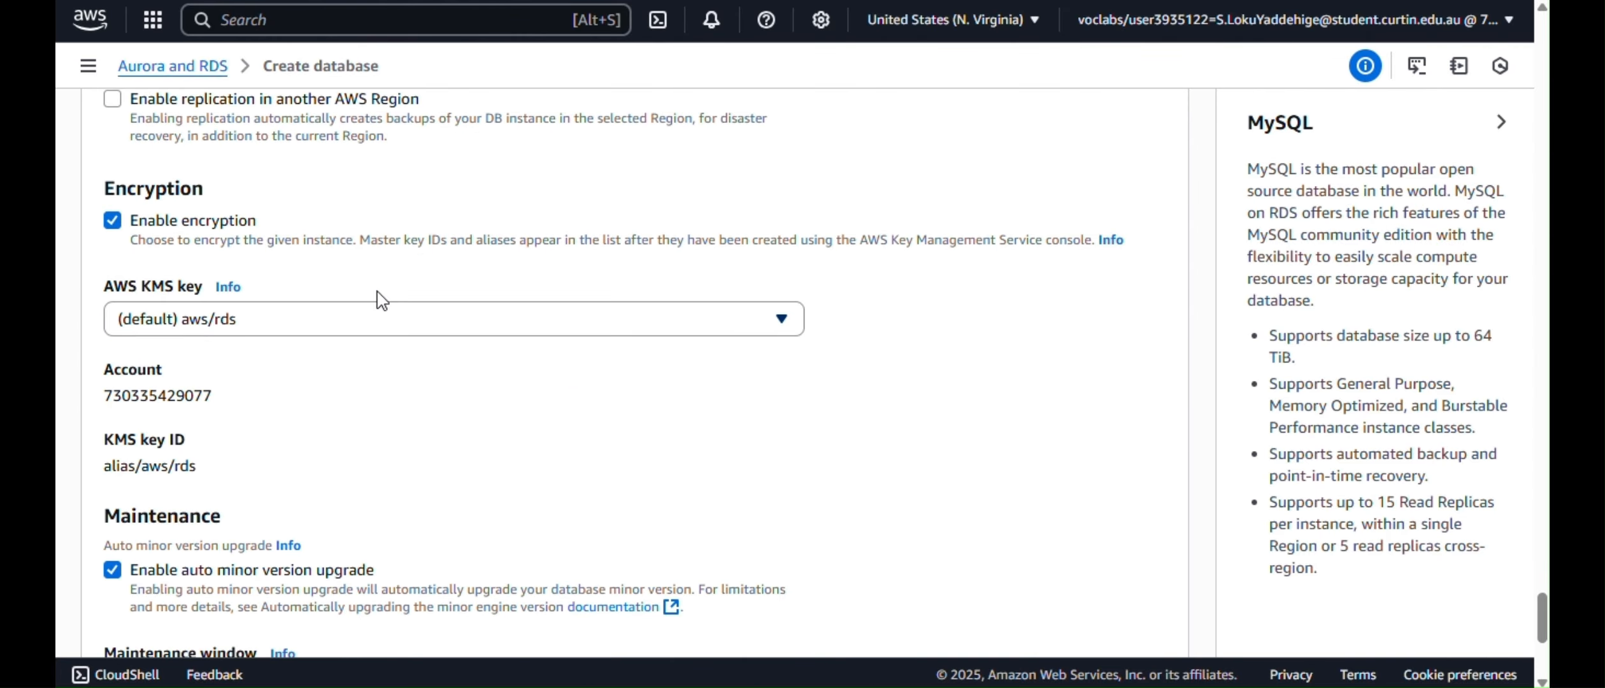
{"action": "scroll", "coordinate": [372, 297], "scroll_direction": "down", "scroll_amount": 5}
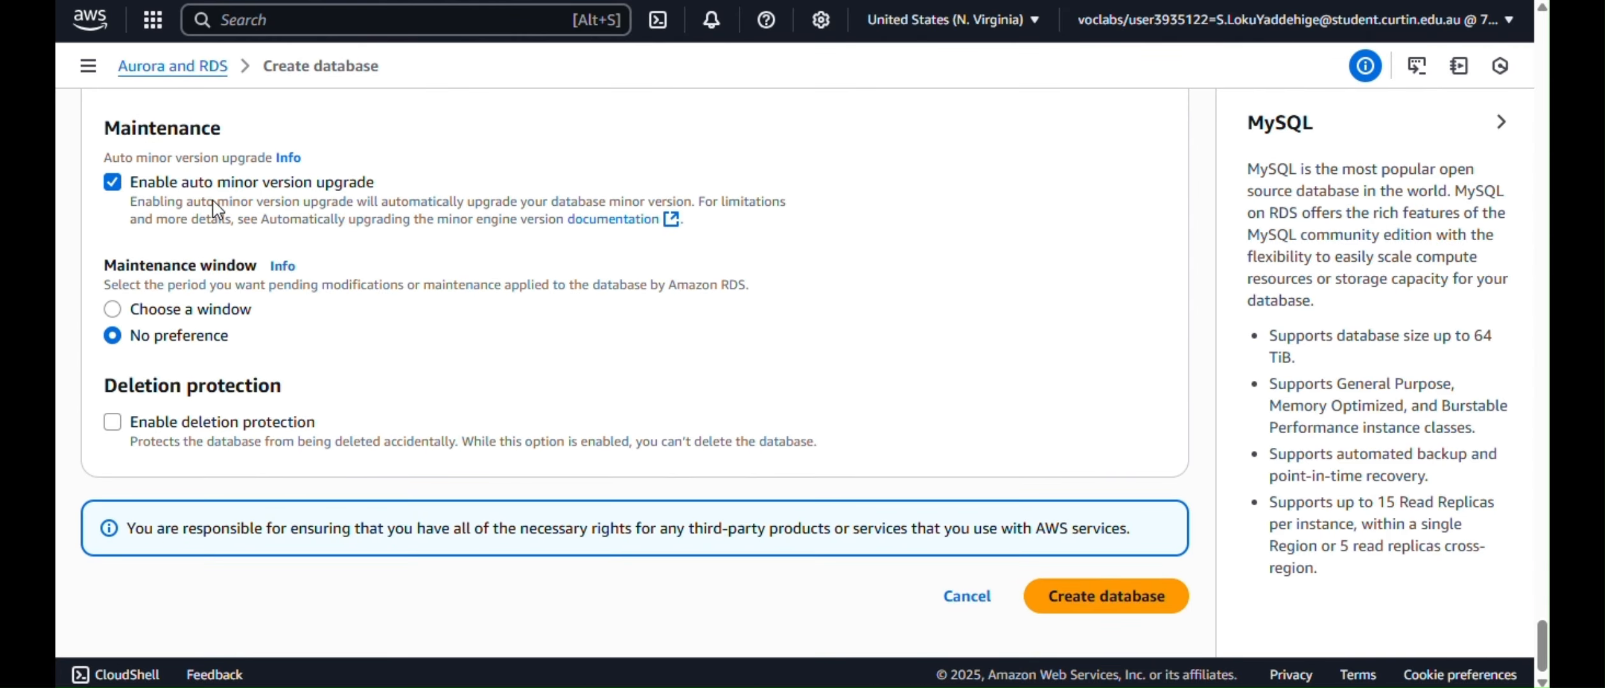
{"action": "scroll", "coordinate": [128, 255], "scroll_direction": "up", "scroll_amount": 6}
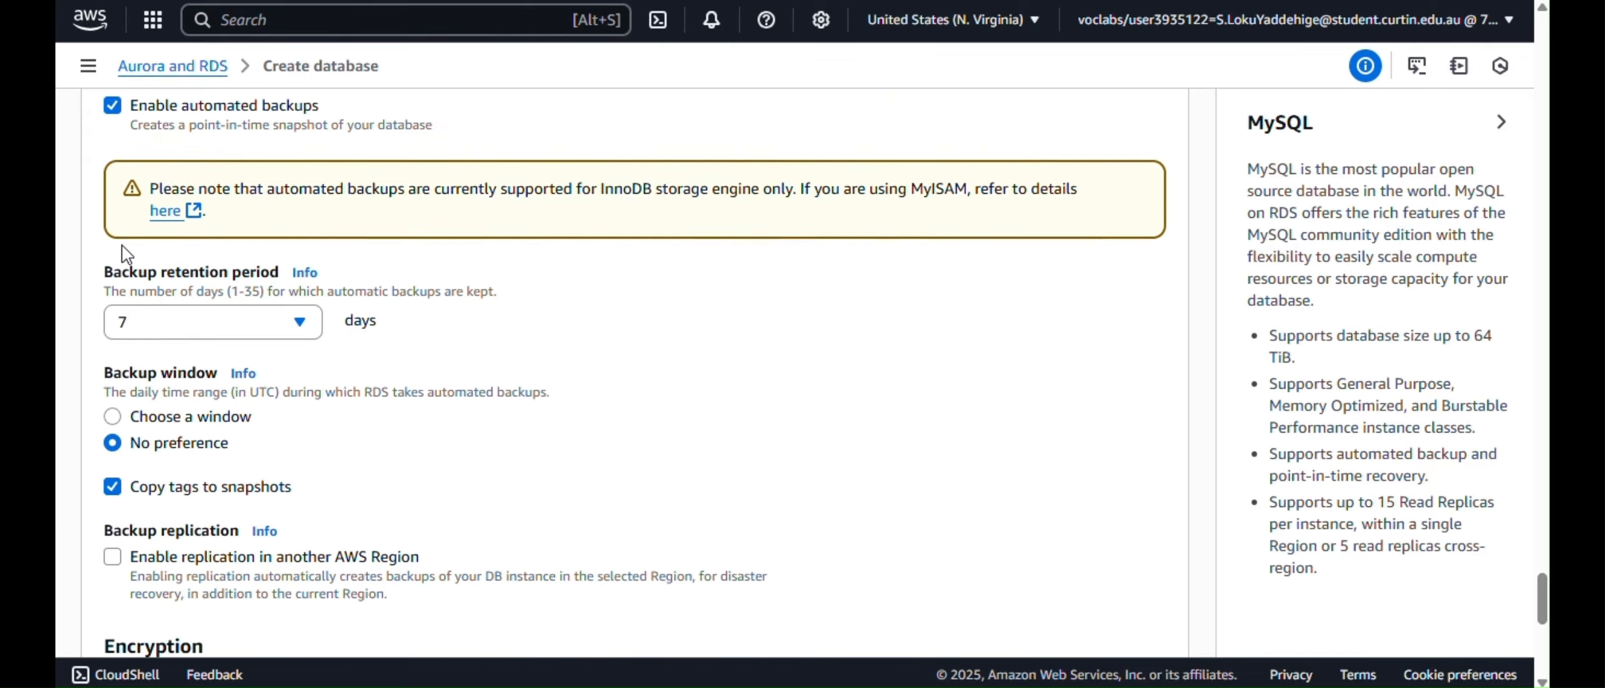
{"action": "left_click", "coordinate": [113, 173]}
{"action": "scroll", "coordinate": [312, 286], "scroll_direction": "down", "scroll_amount": 4}
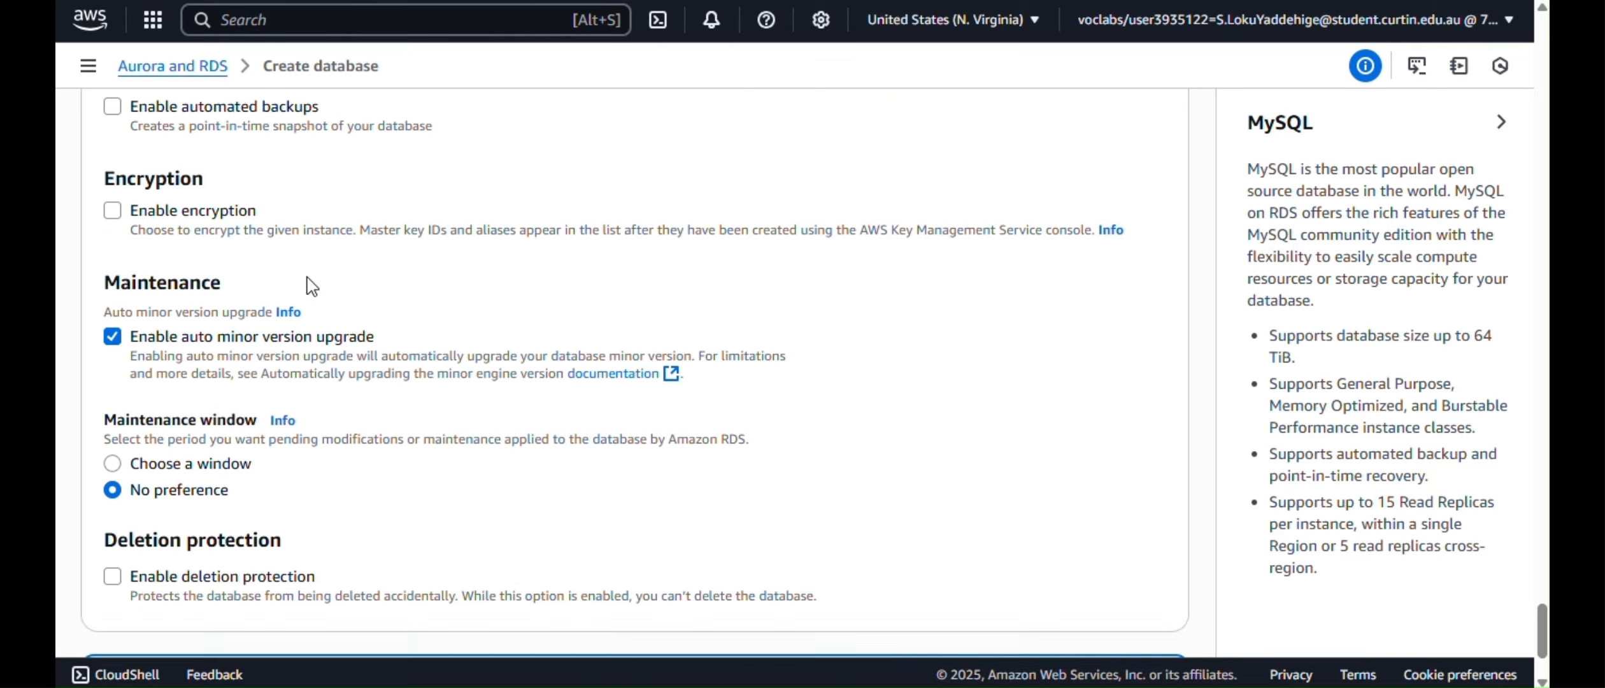
Change the initial database name to TwinAuradb and create the database, dismissing the suggested add-ons
{"action": "left_click", "coordinate": [1106, 596]}
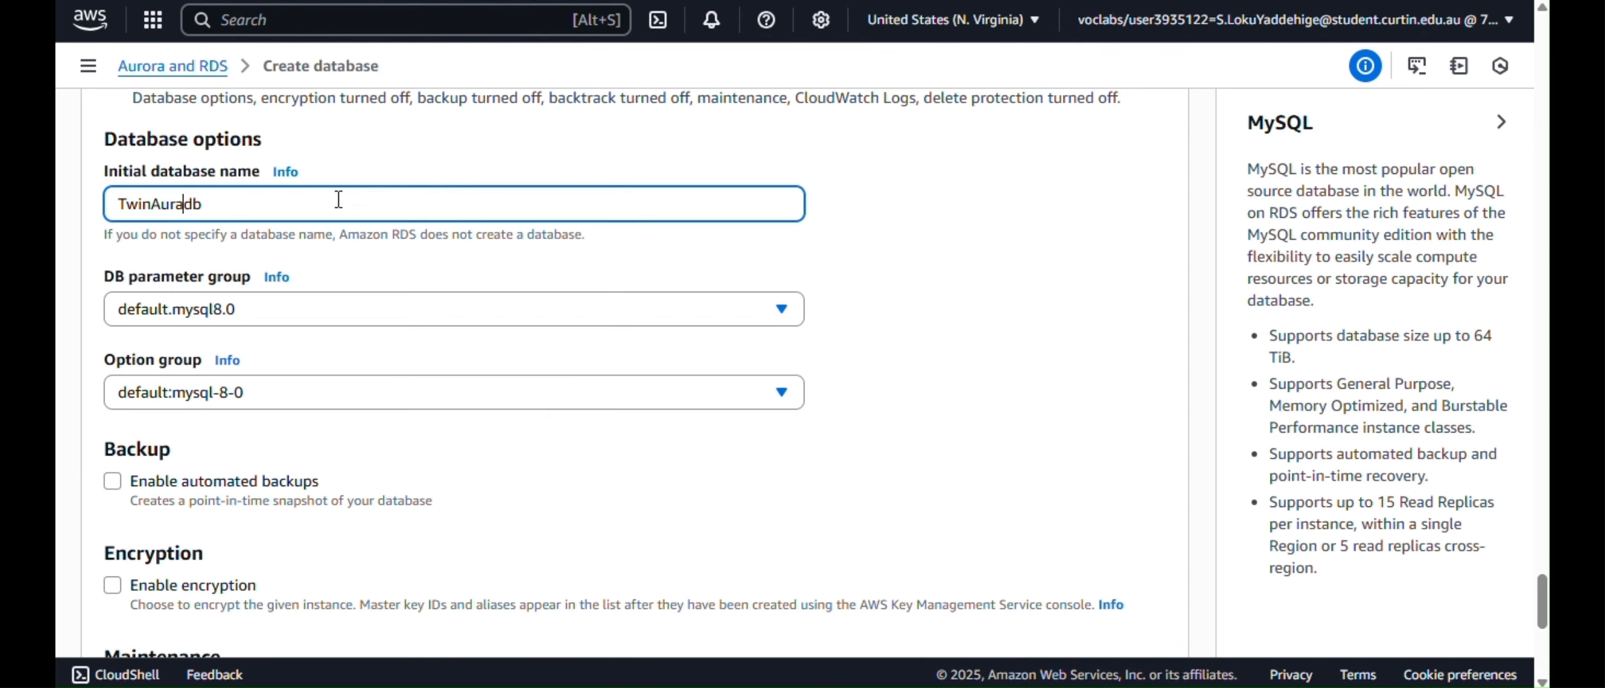
{"action": "scroll", "coordinate": [1052, 562], "scroll_direction": "down", "scroll_amount": 10}
{"action": "left_click", "coordinate": [1100, 596]}
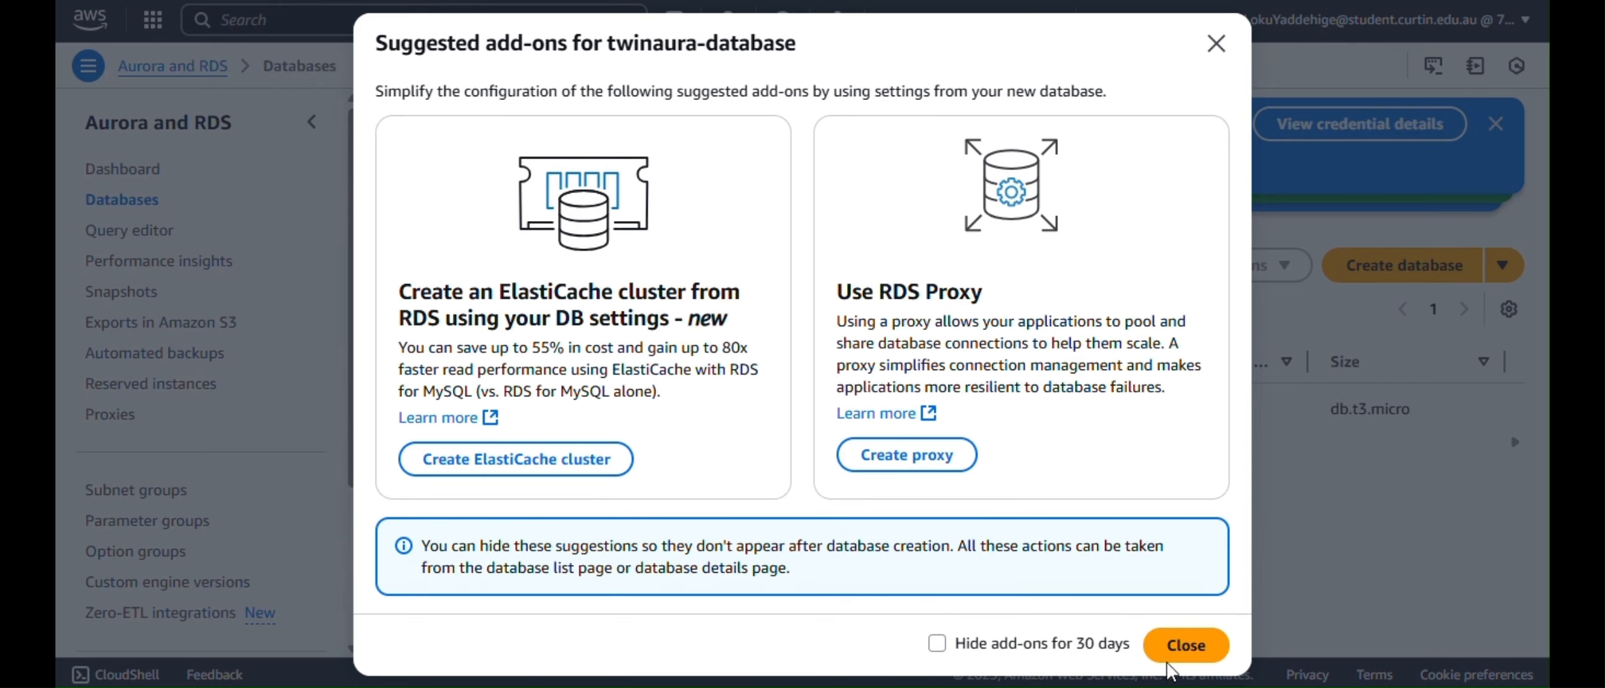
{"action": "left_click", "coordinate": [1169, 661]}
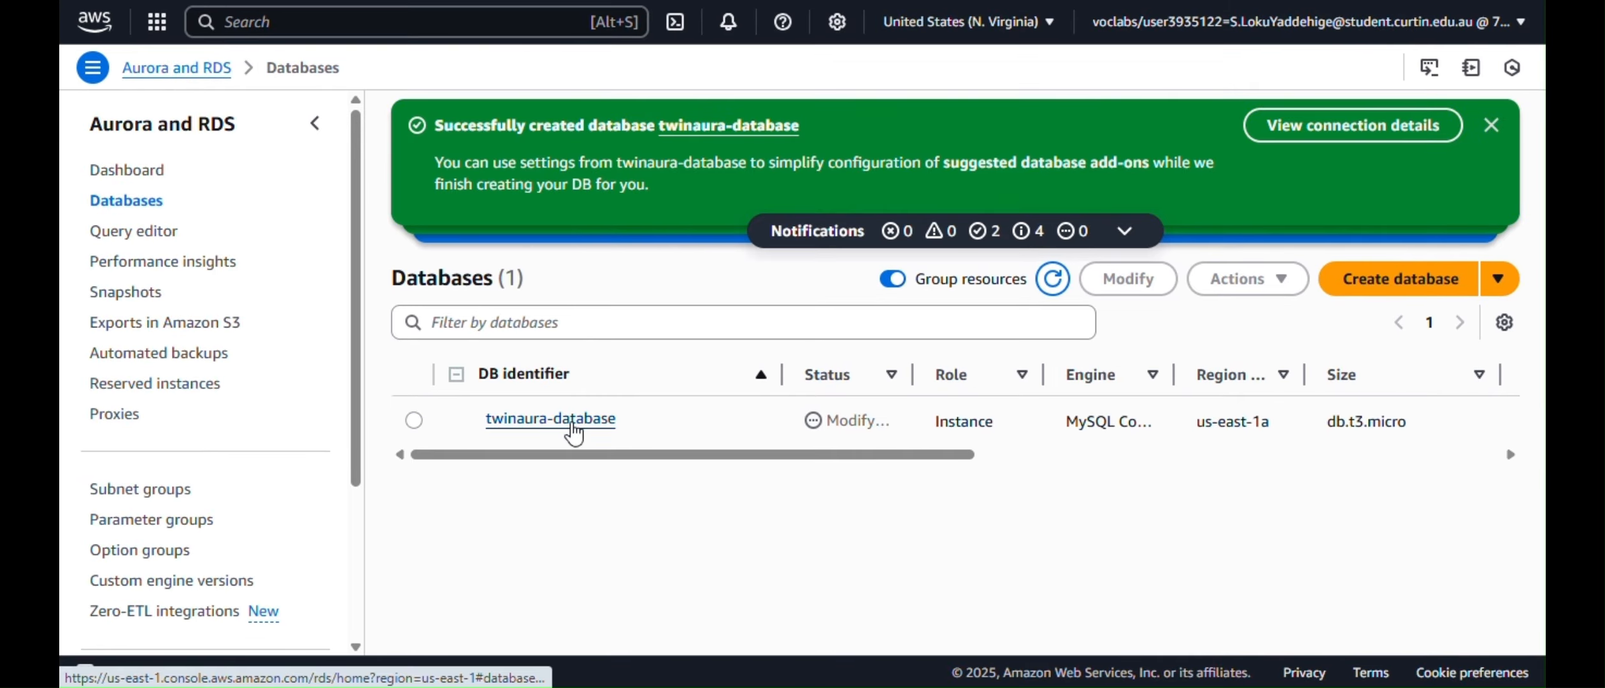
Open twinaura-database and review its connectivity details, connected compute resources, proxies and security group rules
{"action": "left_click", "coordinate": [573, 433]}
{"action": "scroll", "coordinate": [561, 427], "scroll_direction": "down", "scroll_amount": 10}
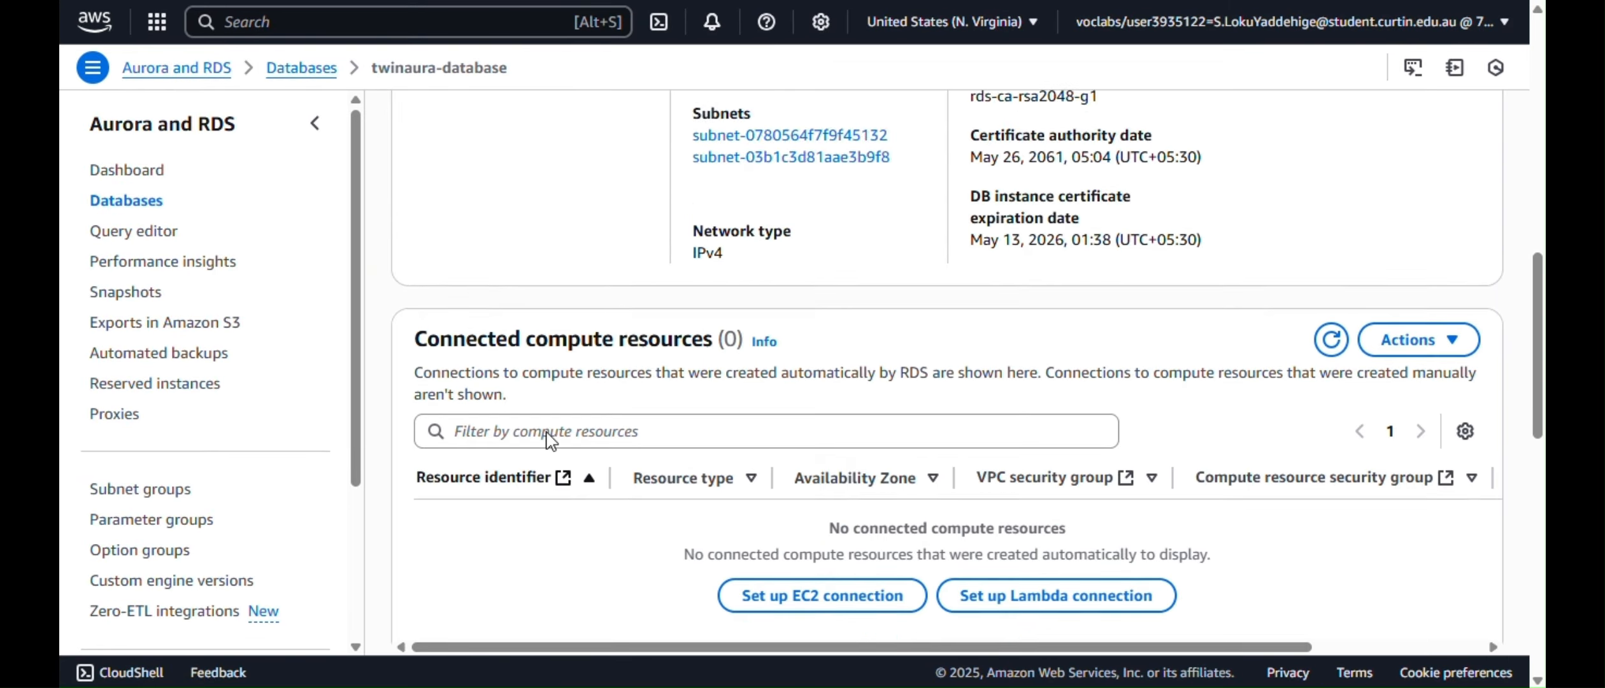
{"action": "scroll", "coordinate": [551, 440], "scroll_direction": "down", "scroll_amount": 12}
{"action": "scroll", "coordinate": [551, 440], "scroll_direction": "up", "scroll_amount": 5}
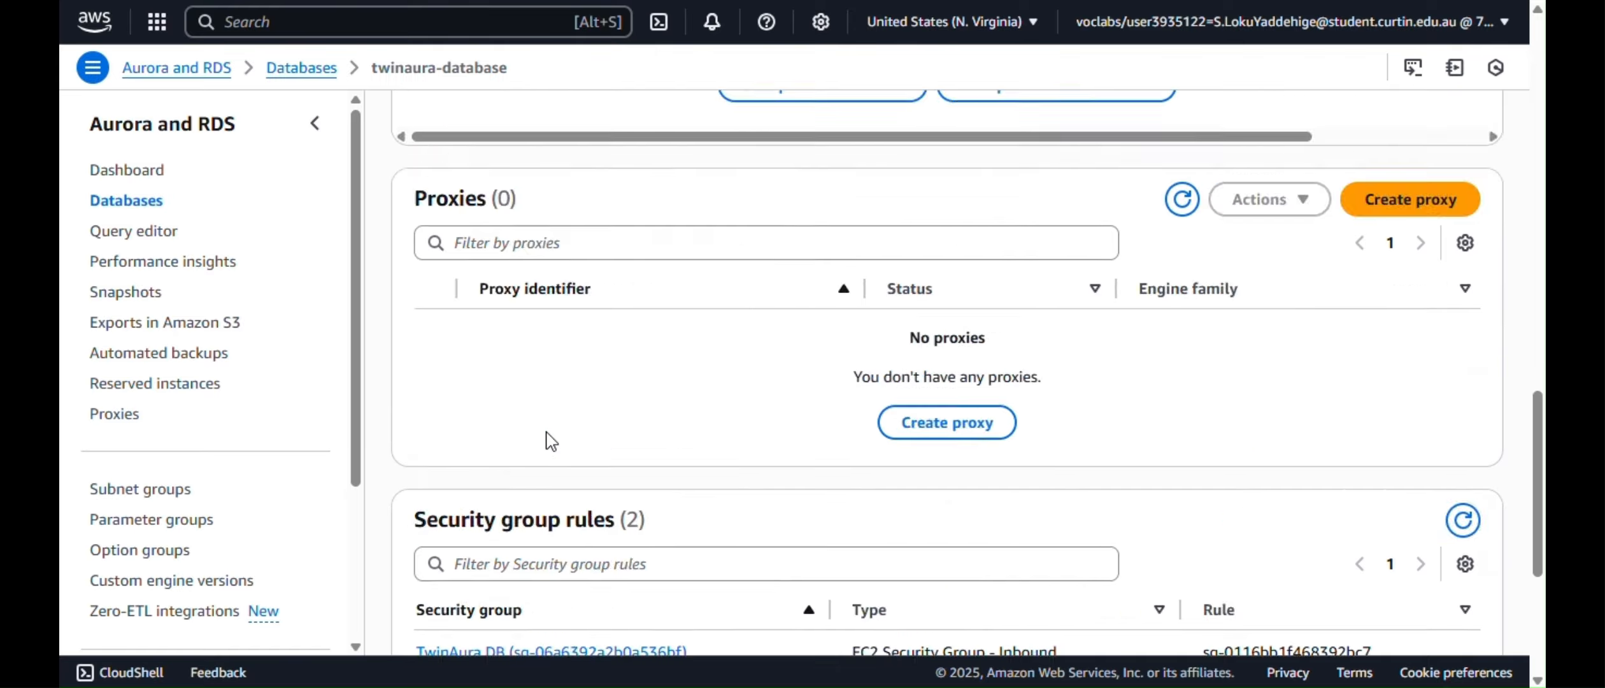
{"action": "scroll", "coordinate": [551, 440], "scroll_direction": "up", "scroll_amount": 15}
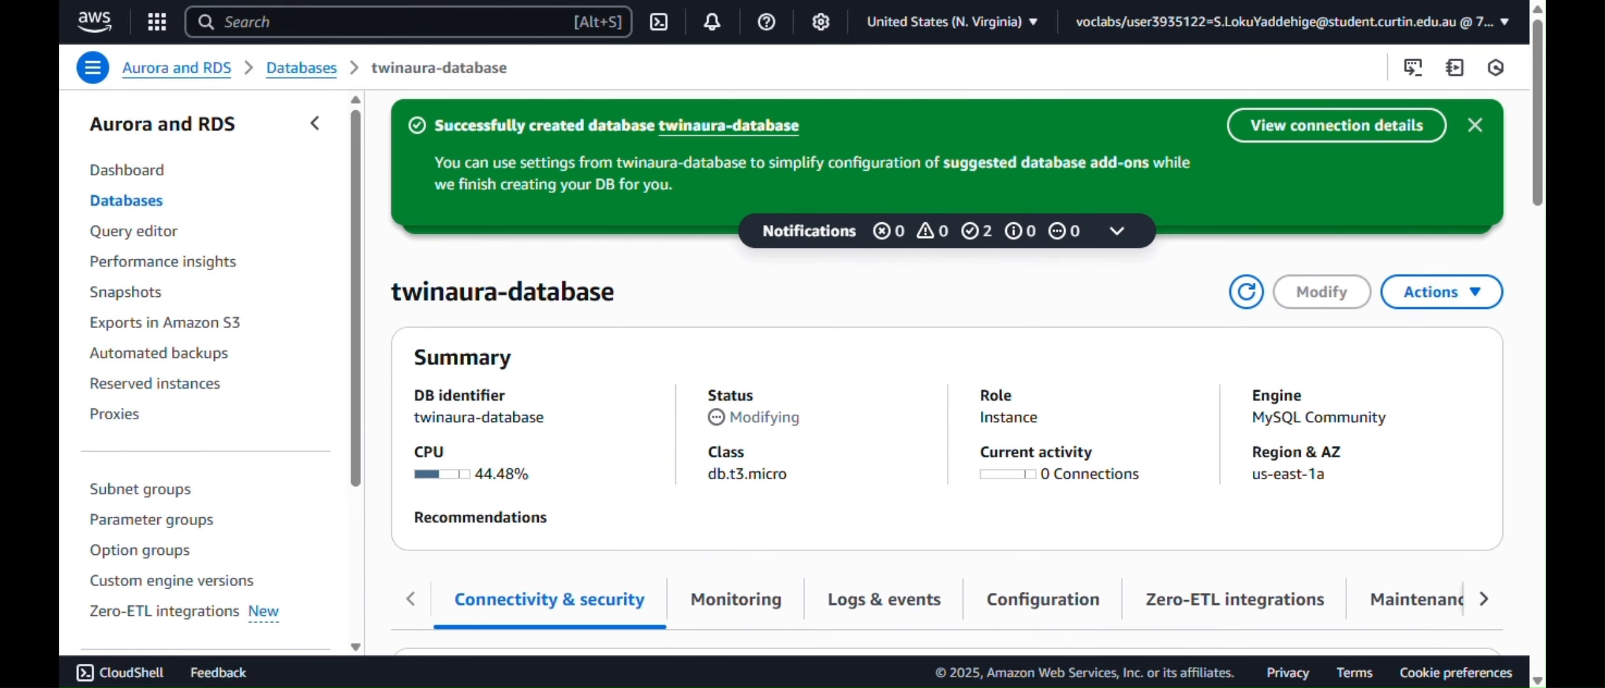
Start an image from the TwinAura UPGRADED web server EC2 instance and name it TwinAura Server Image
{"action": "left_click", "coordinate": [368, 245]}
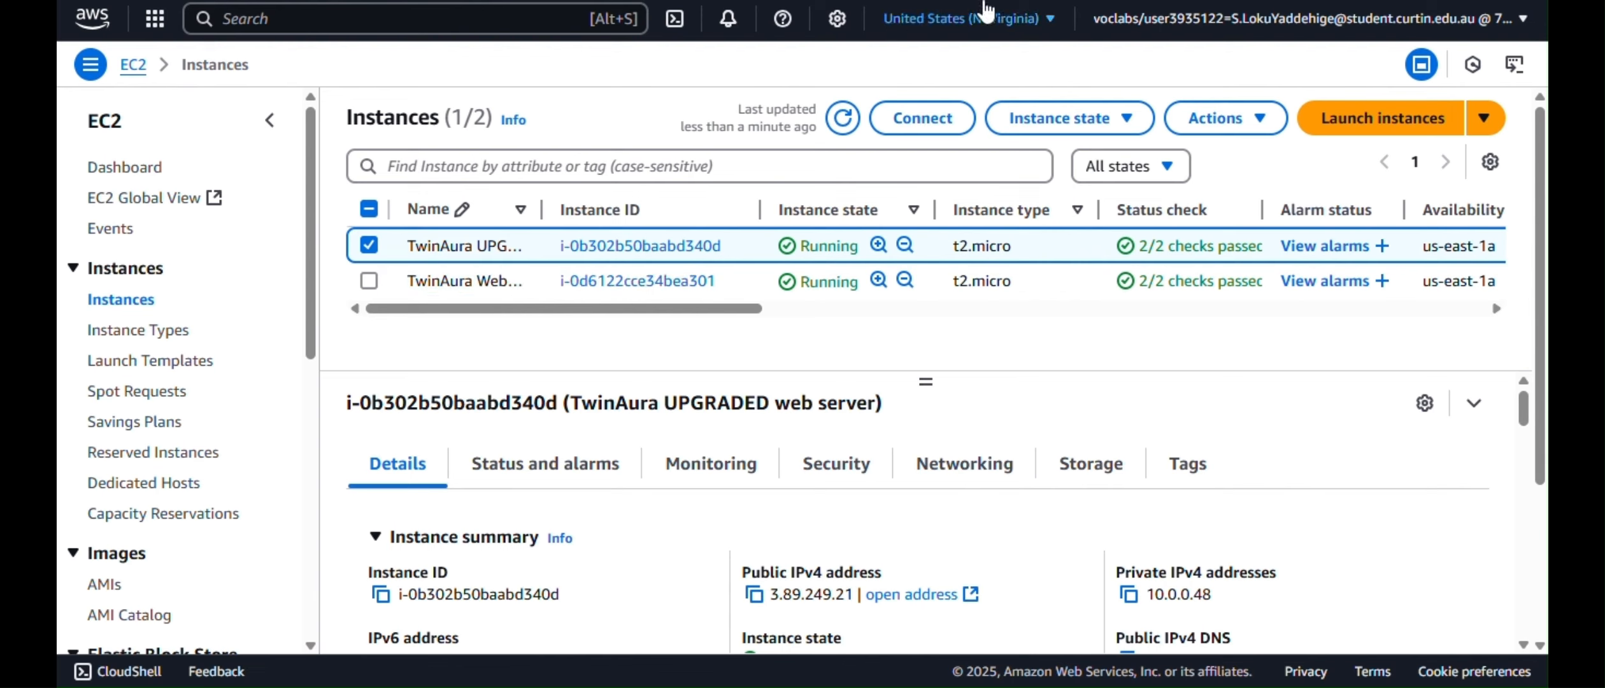
{"action": "left_click", "coordinate": [1216, 118]}
{"action": "mouse_move", "coordinate": [1271, 348]}
{"action": "left_click", "coordinate": [1083, 351]}
{"action": "left_click", "coordinate": [306, 315]}
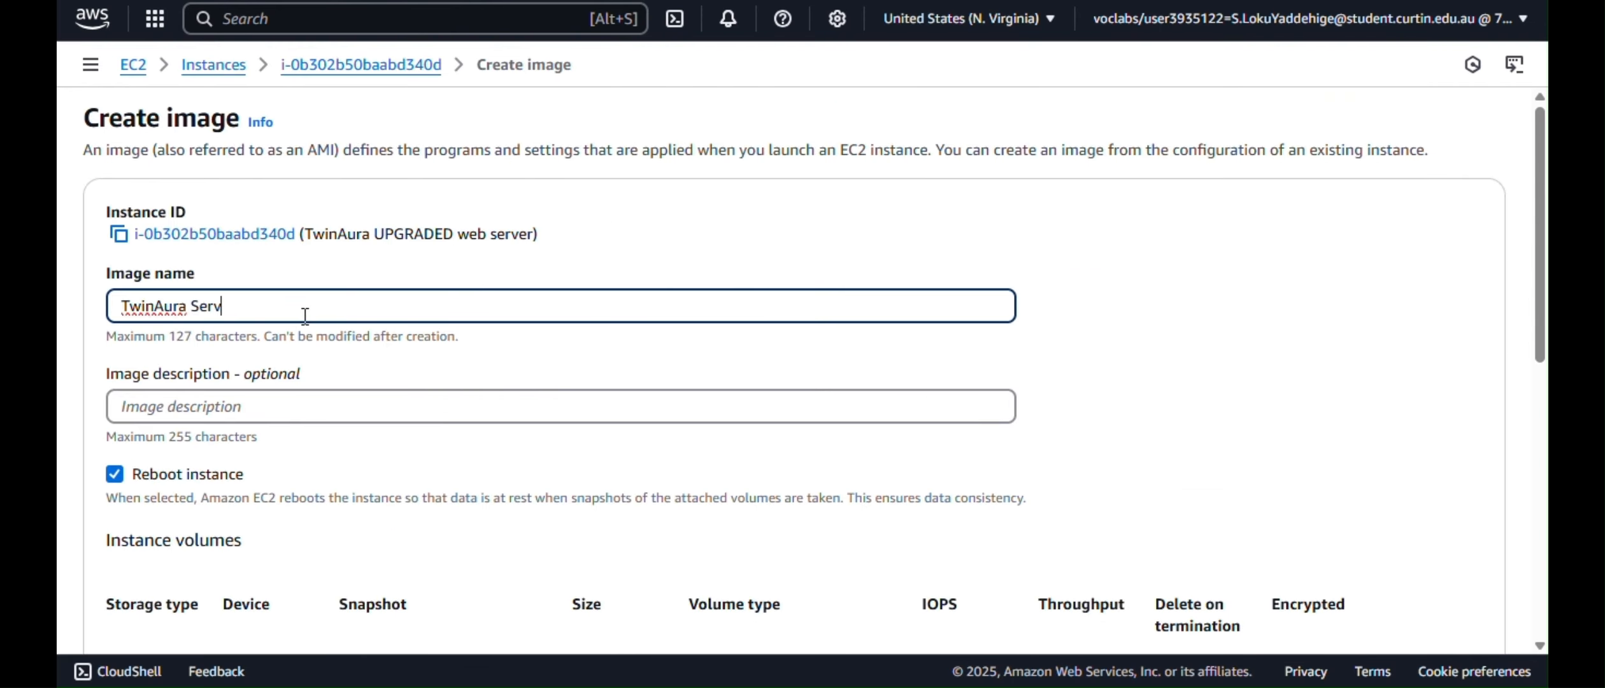
Add an image description beginning with TwinAura and create the image with the existing instance volumes
{"action": "left_click", "coordinate": [194, 401]}
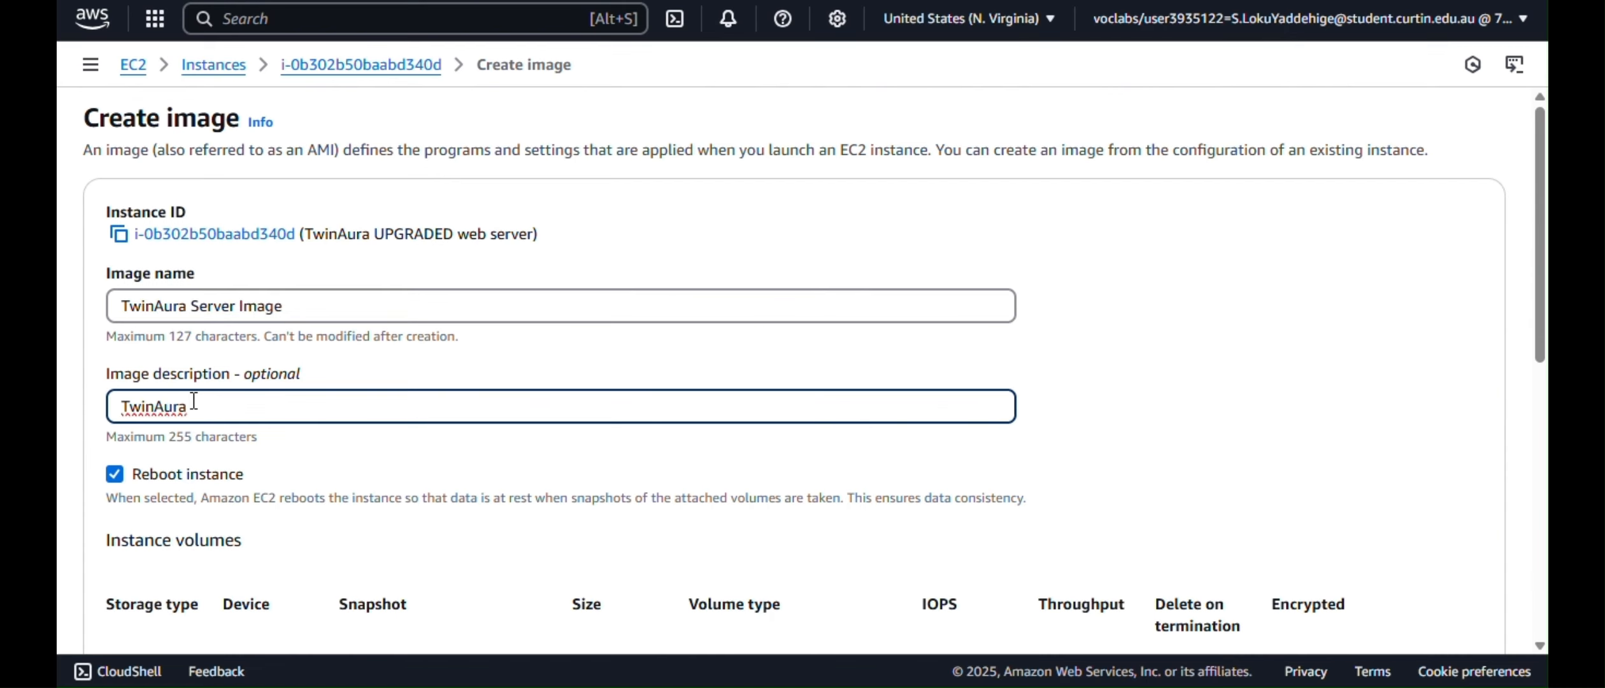
{"action": "scroll", "coordinate": [917, 408], "scroll_direction": "down", "scroll_amount": 5}
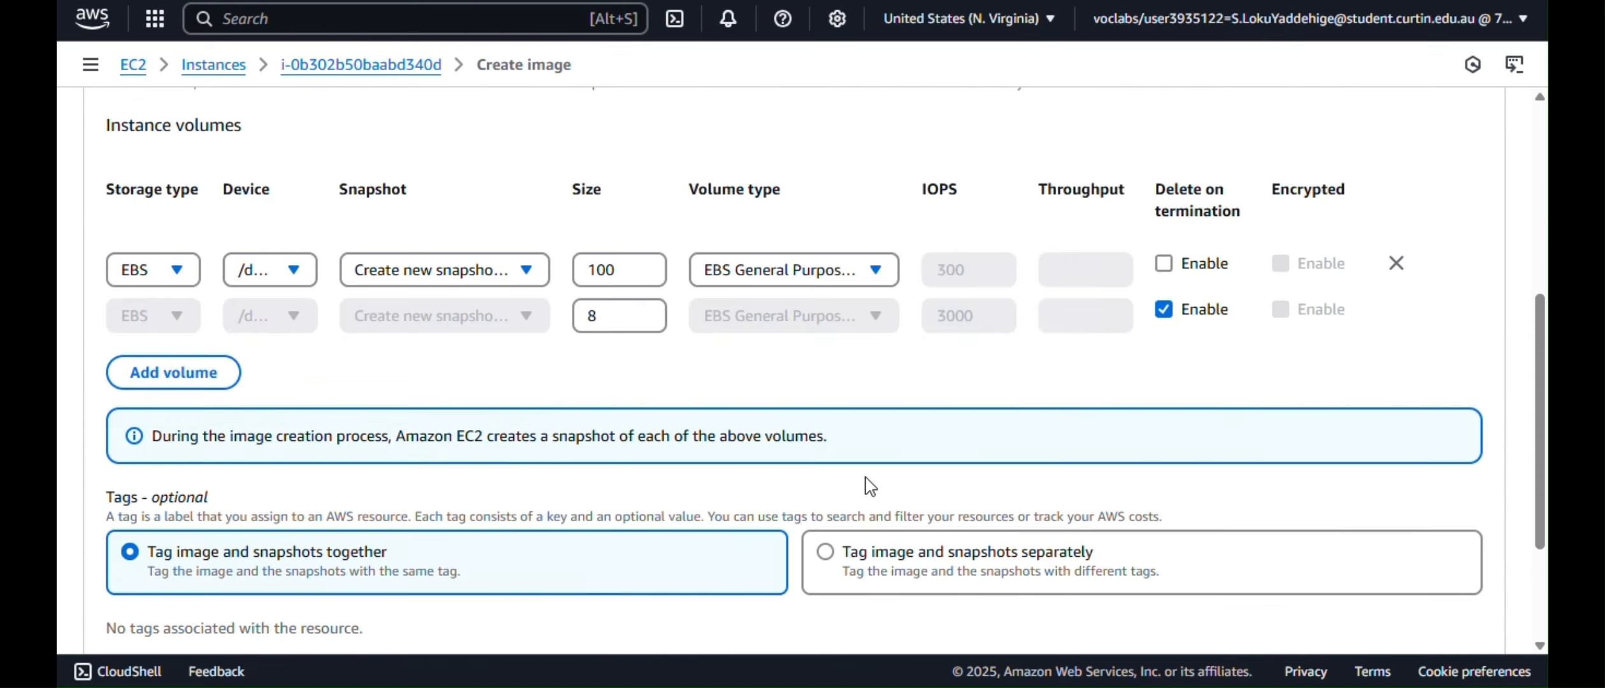
{"action": "scroll", "coordinate": [870, 487], "scroll_direction": "down", "scroll_amount": 3}
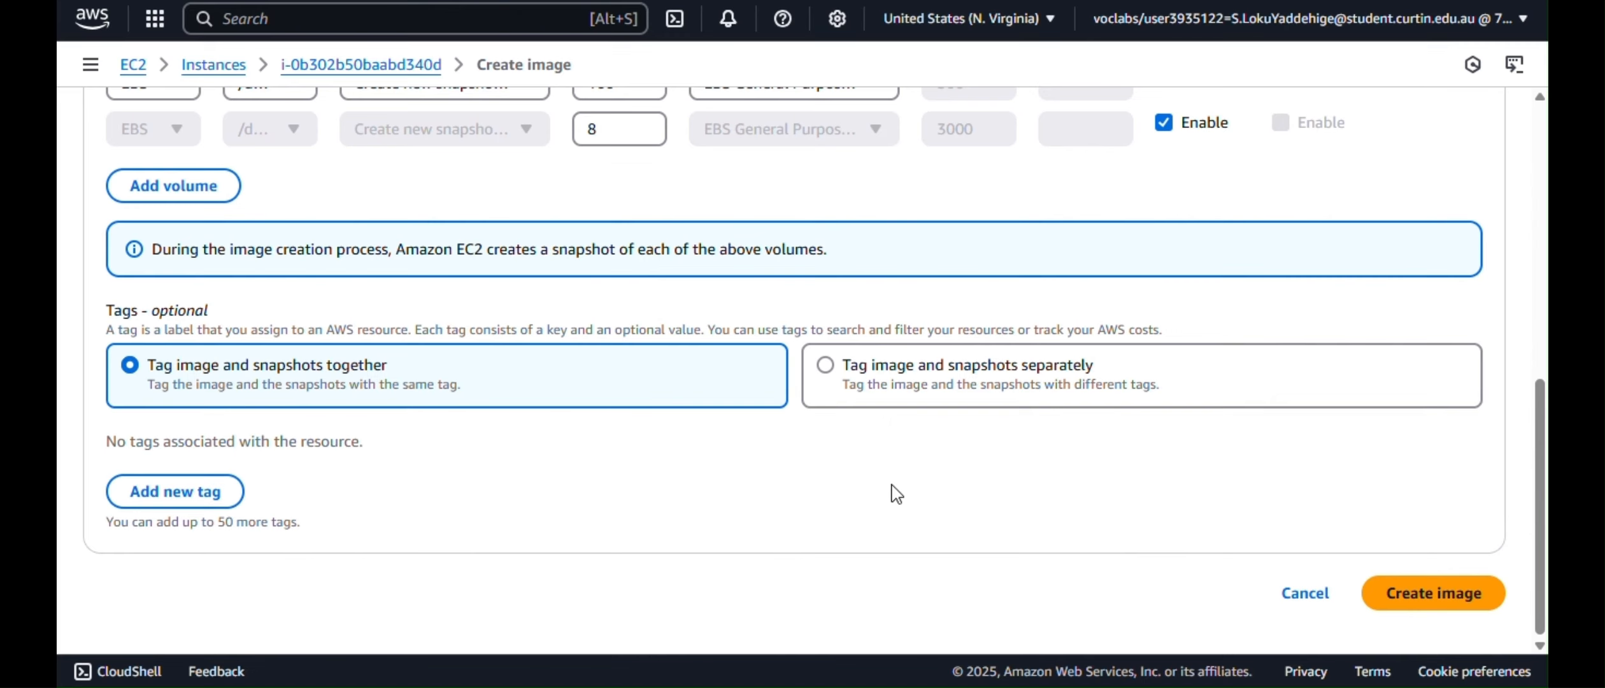
{"action": "left_click", "coordinate": [1419, 598]}
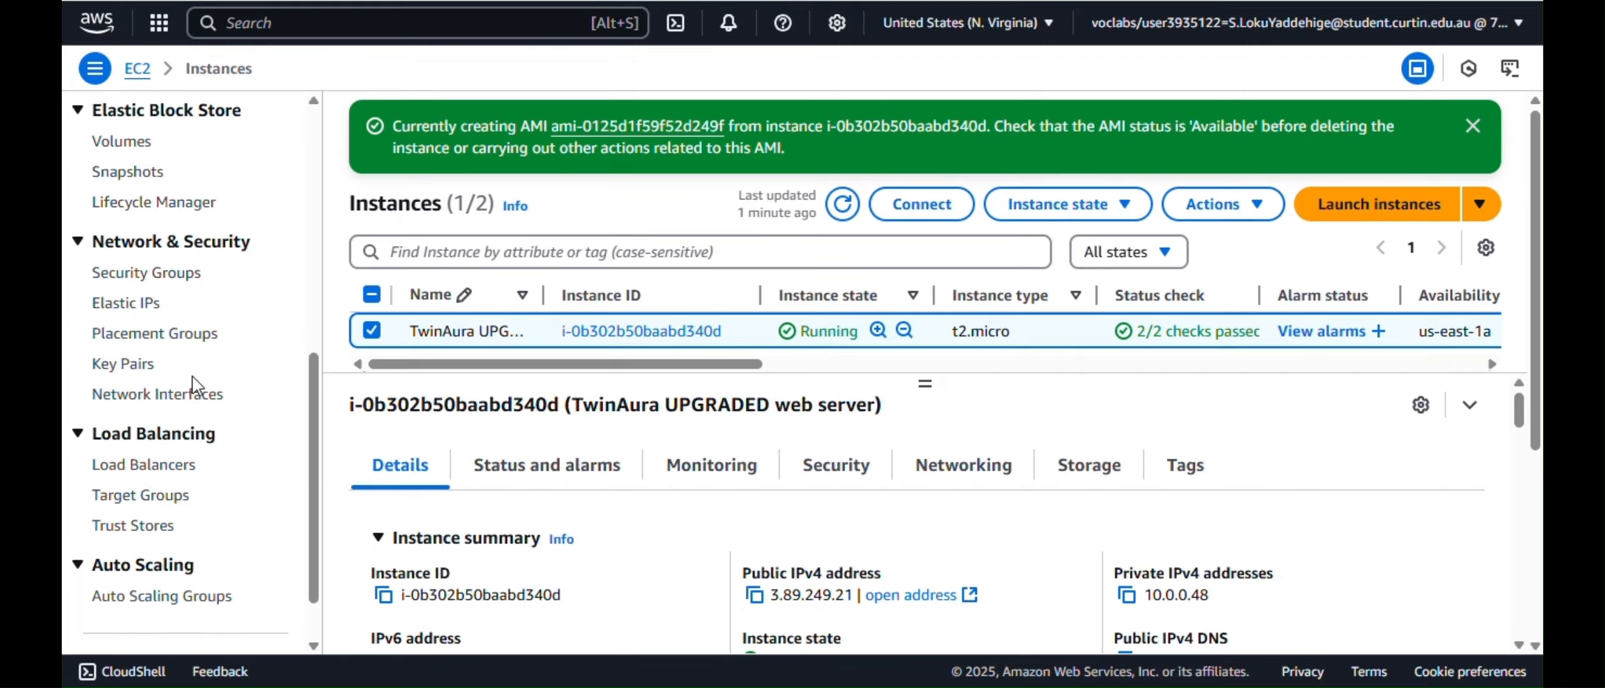
Start a new EC2 target group and enter TwinAura TGroup as its name
{"action": "left_click", "coordinate": [142, 494]}
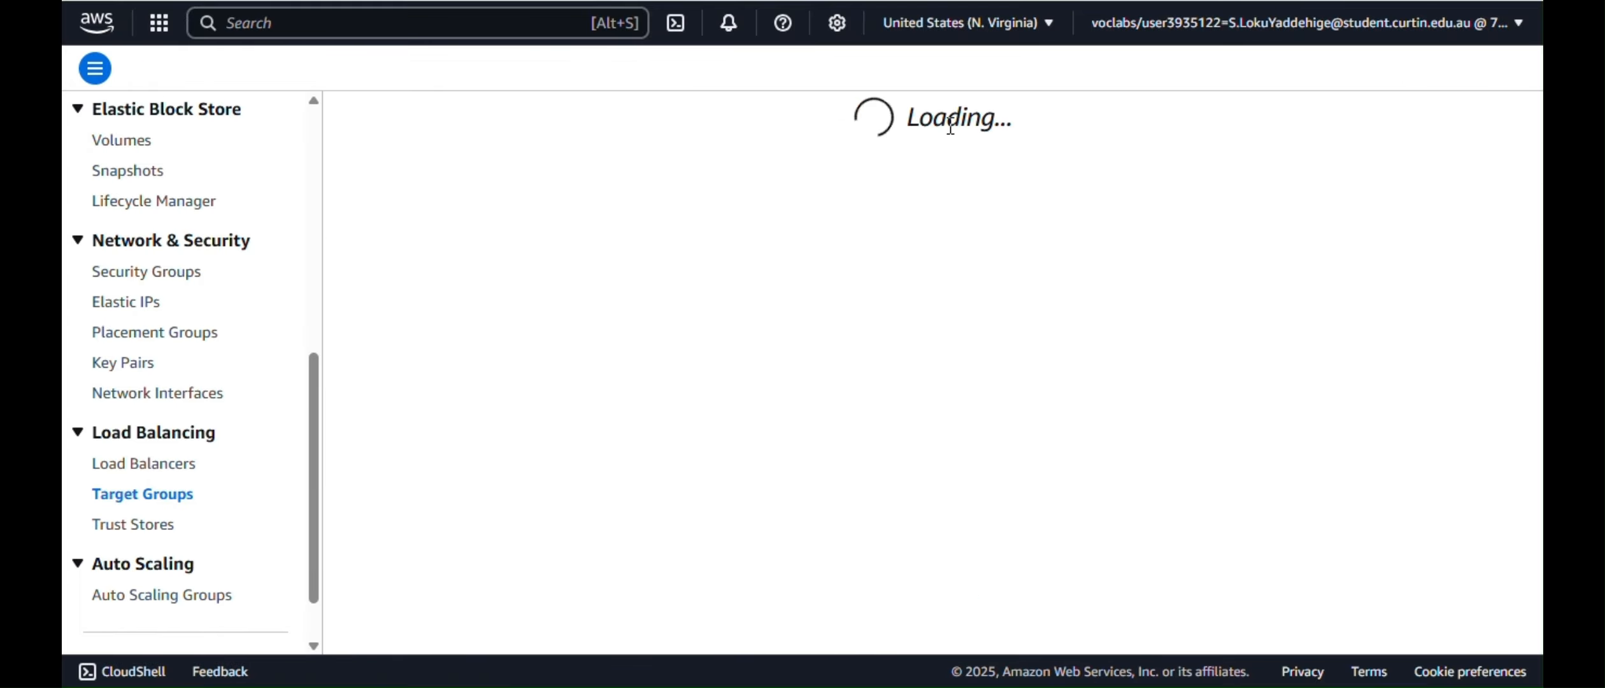
{"action": "left_click", "coordinate": [1363, 144]}
{"action": "scroll", "coordinate": [720, 357], "scroll_direction": "down", "scroll_amount": 7}
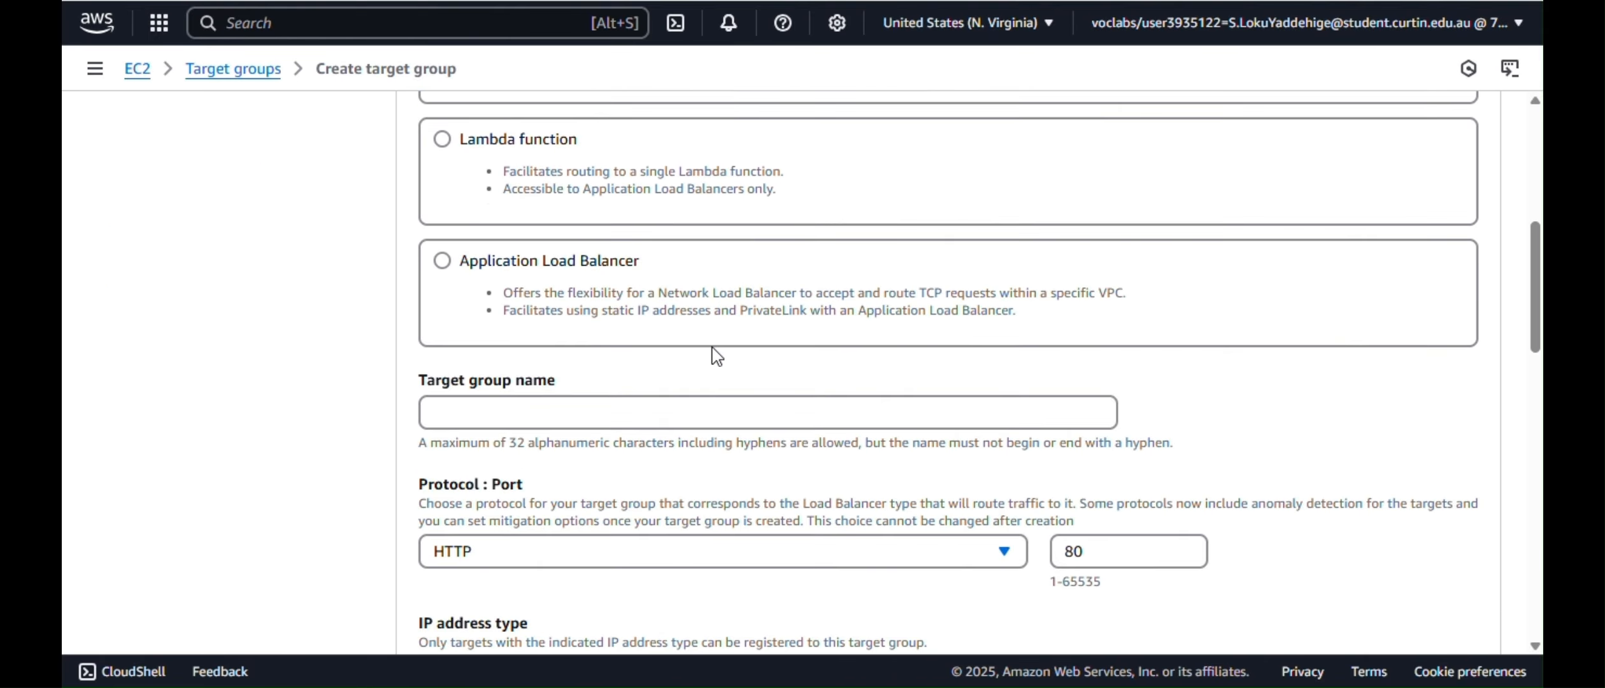
{"action": "left_click", "coordinate": [678, 419]}
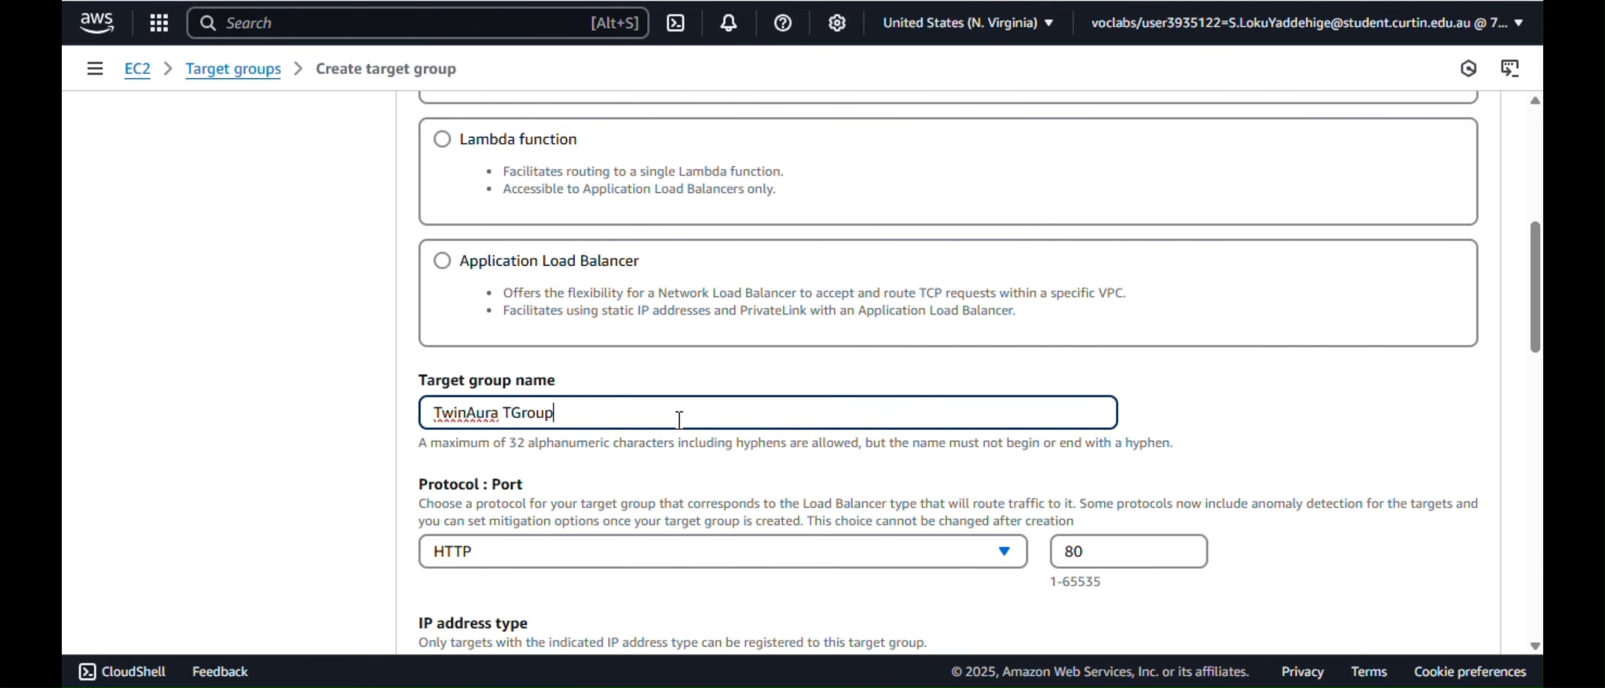
{"action": "type", "text": "TwinAura TGroup"}
Set the target group's VPC to TwinAuraVPC-vpc, with the name corrected to TwinAura-TGroup, and continue to target registration
{"action": "scroll", "coordinate": [679, 419], "scroll_direction": "down", "scroll_amount": 5}
{"action": "left_click", "coordinate": [510, 554]}
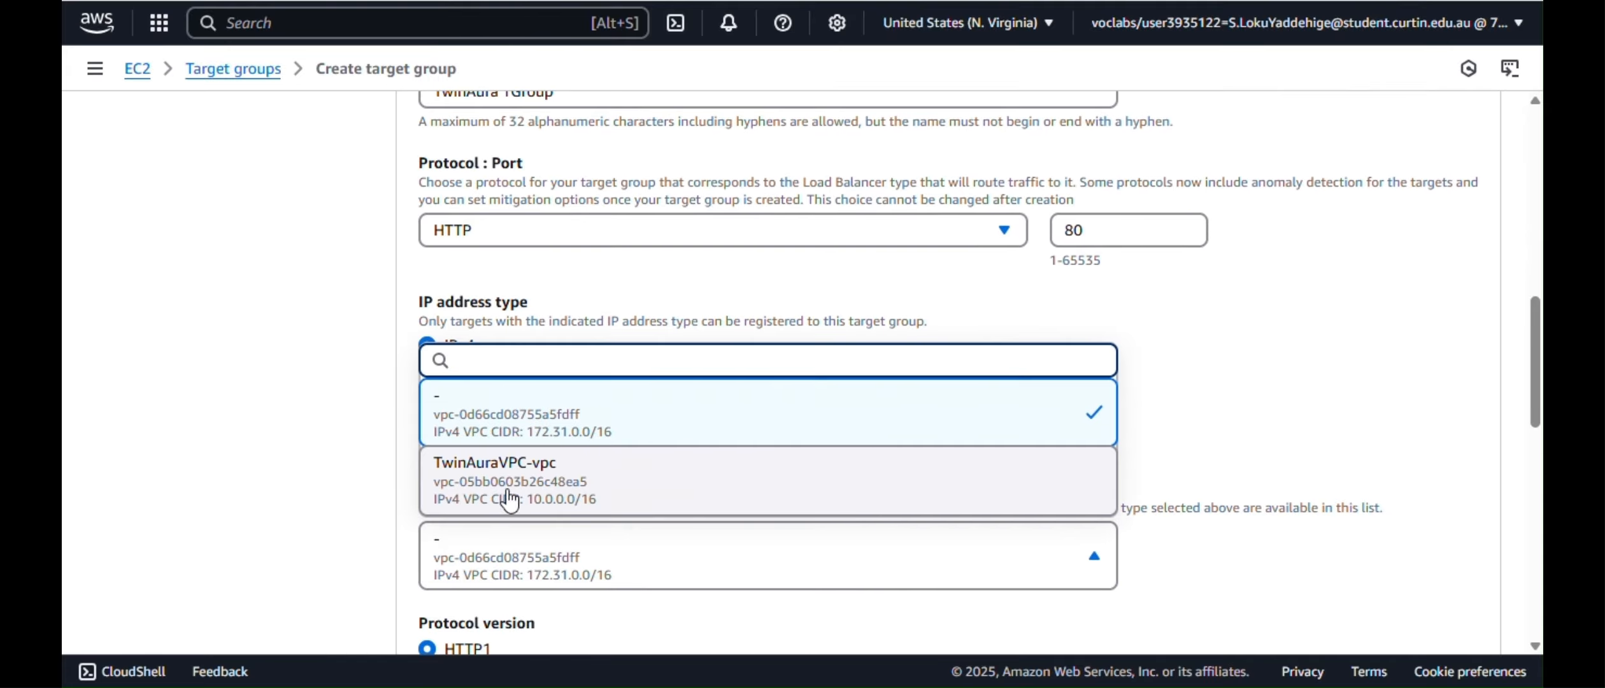
{"action": "left_click", "coordinate": [510, 497]}
{"action": "scroll", "coordinate": [511, 498], "scroll_direction": "down", "scroll_amount": 4}
{"action": "scroll", "coordinate": [616, 369], "scroll_direction": "down", "scroll_amount": 10}
{"action": "scroll", "coordinate": [619, 363], "scroll_direction": "up", "scroll_amount": 1}
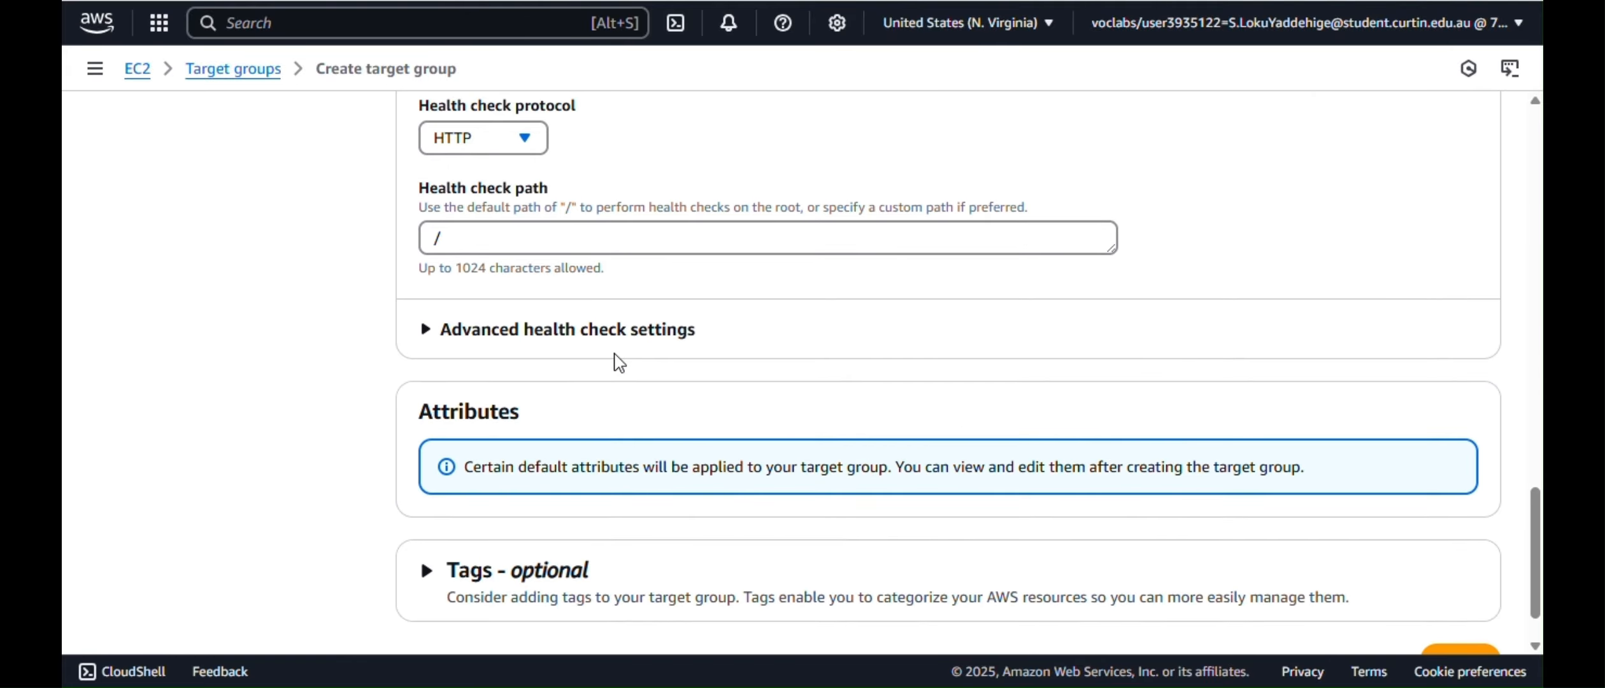
{"action": "scroll", "coordinate": [1355, 630], "scroll_direction": "down", "scroll_amount": 2}
{"action": "left_click", "coordinate": [1447, 605]}
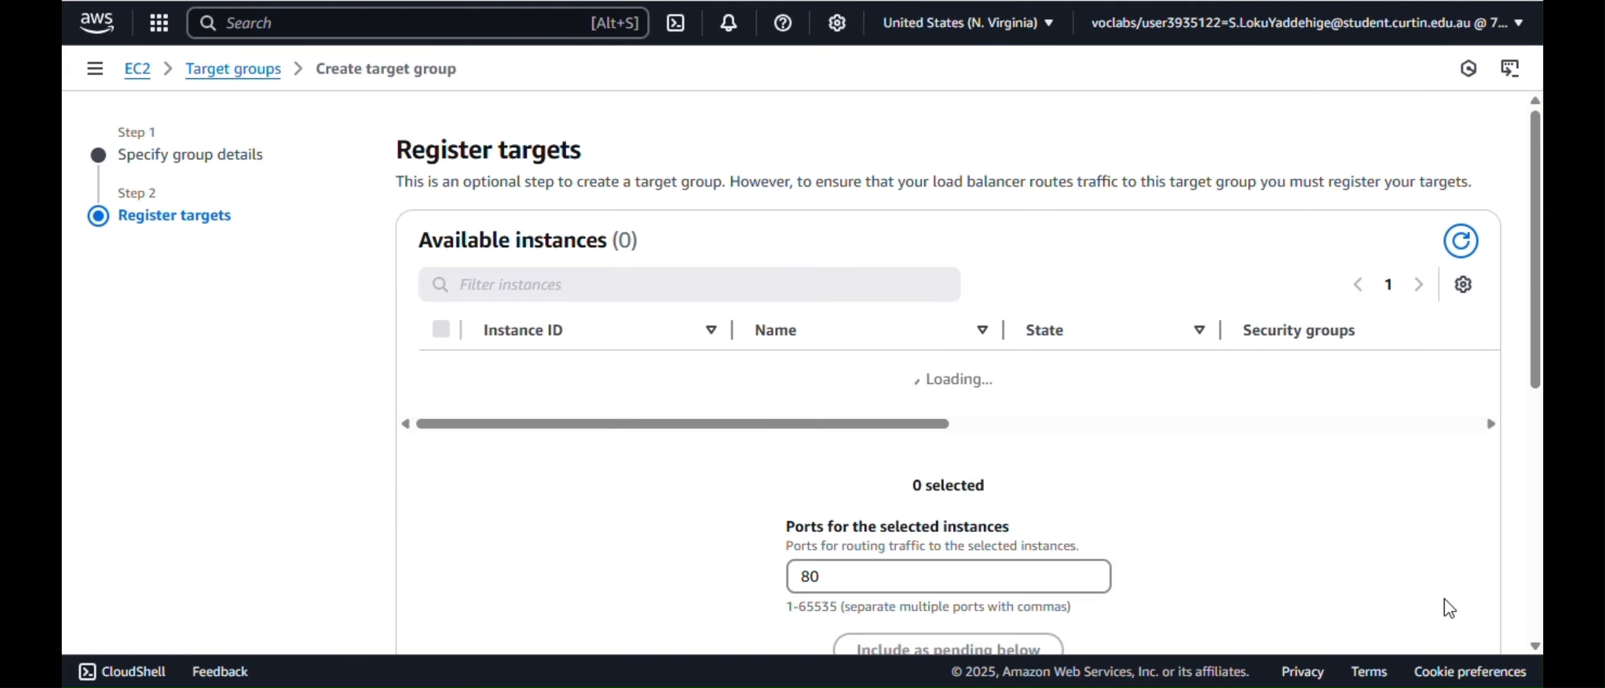
Select the TwinAura WebServer instance among the available targets and create the target group
{"action": "left_click", "coordinate": [441, 415]}
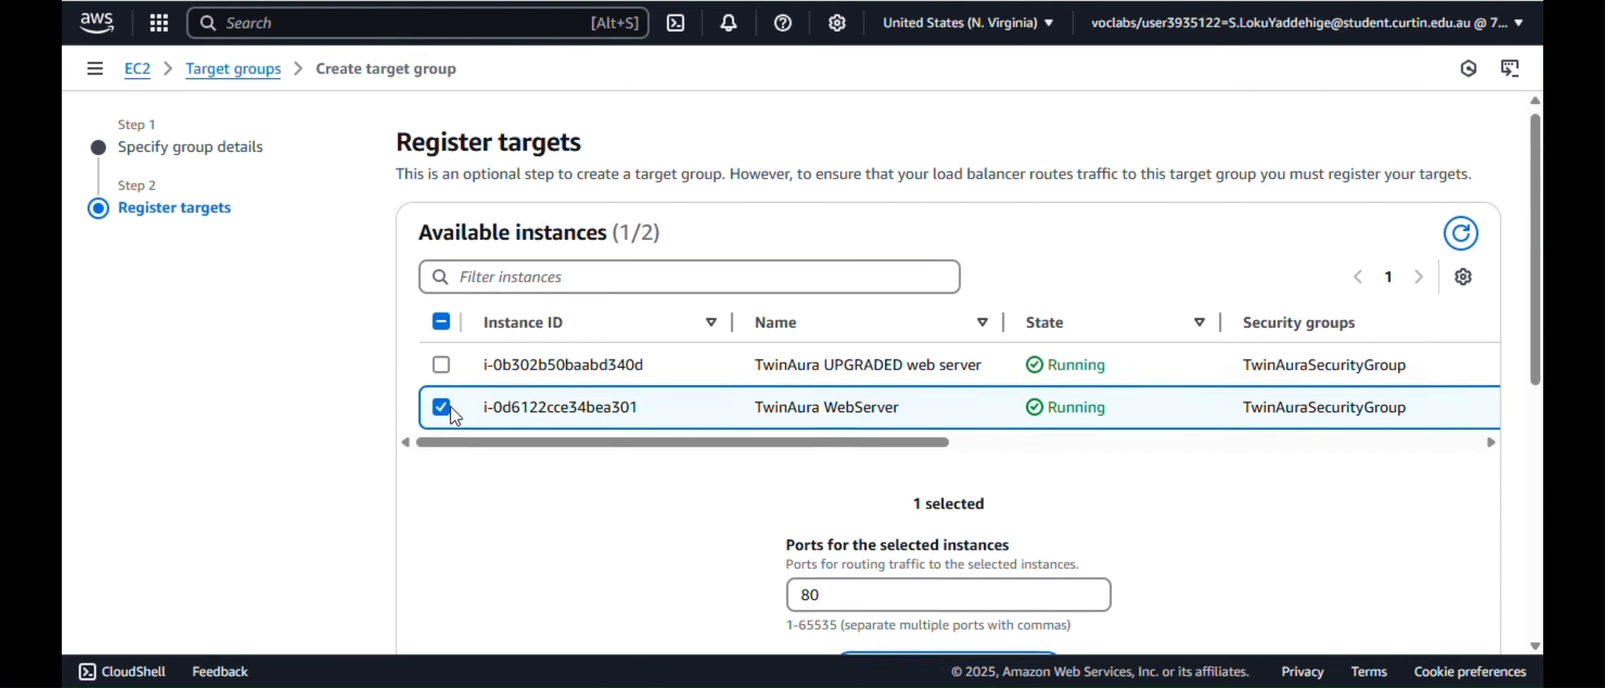
{"action": "scroll", "coordinate": [452, 412], "scroll_direction": "down", "scroll_amount": 5}
{"action": "scroll", "coordinate": [452, 408], "scroll_direction": "down", "scroll_amount": 1}
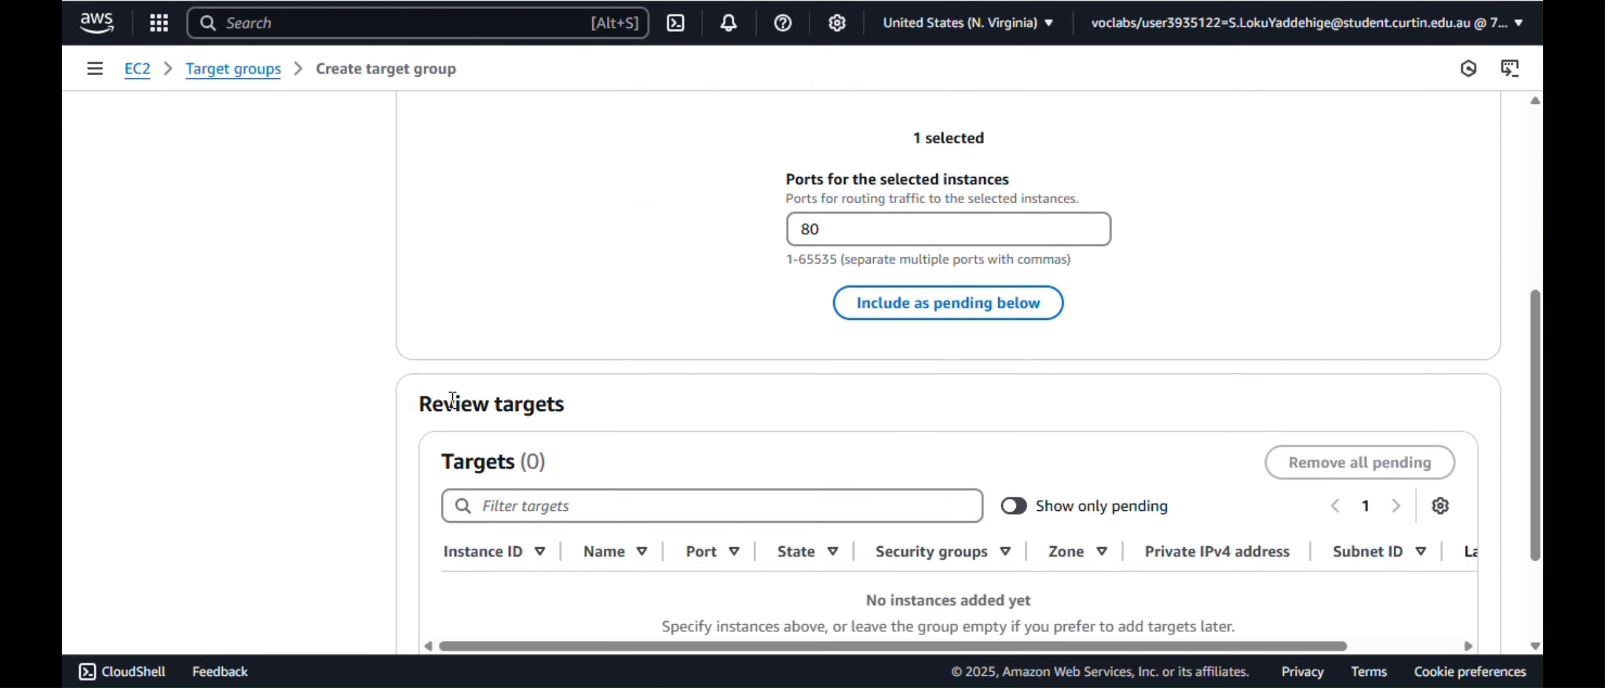
{"action": "scroll", "coordinate": [655, 216], "scroll_direction": "up", "scroll_amount": 5}
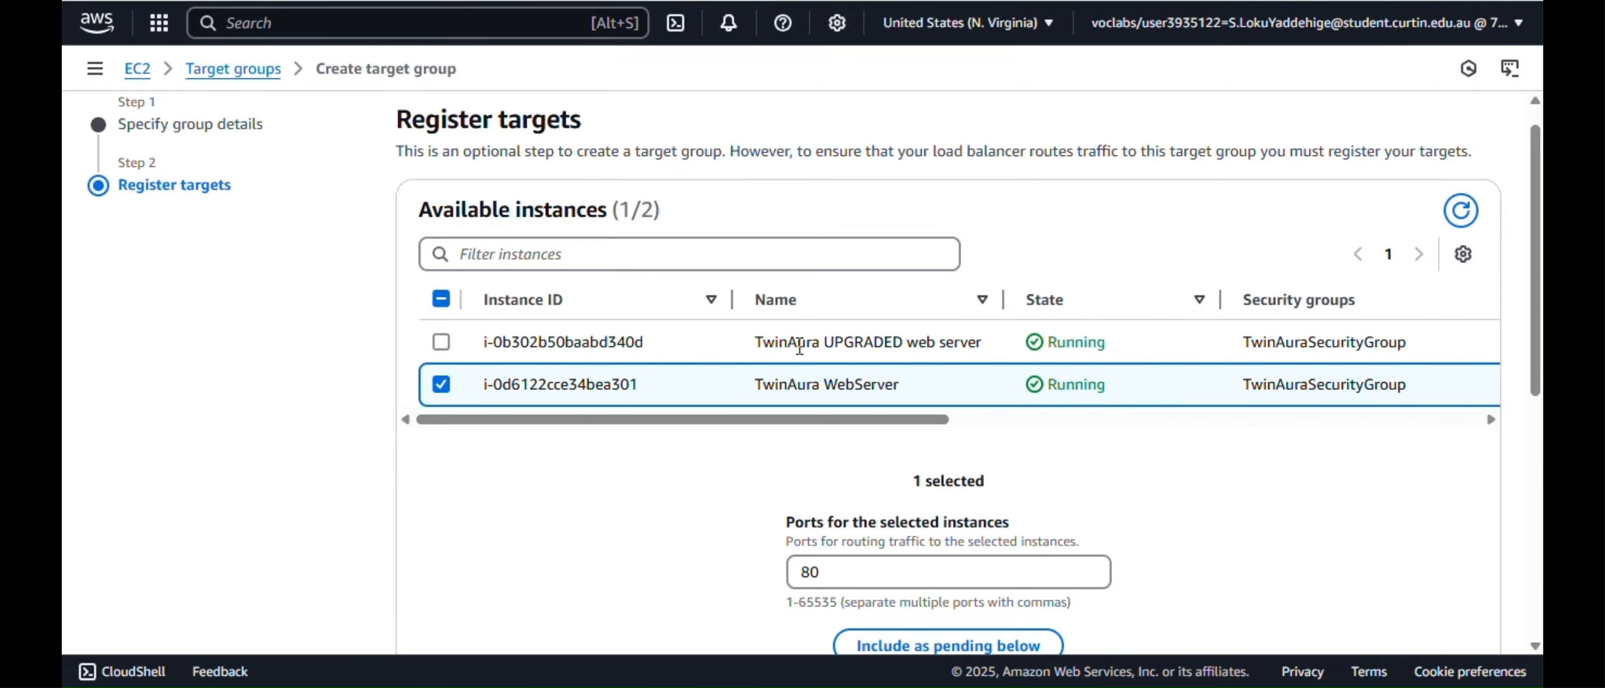
{"action": "scroll", "coordinate": [1459, 591], "scroll_direction": "down", "scroll_amount": 8}
{"action": "left_click", "coordinate": [1458, 591]}
{"action": "left_click", "coordinate": [1046, 454]}
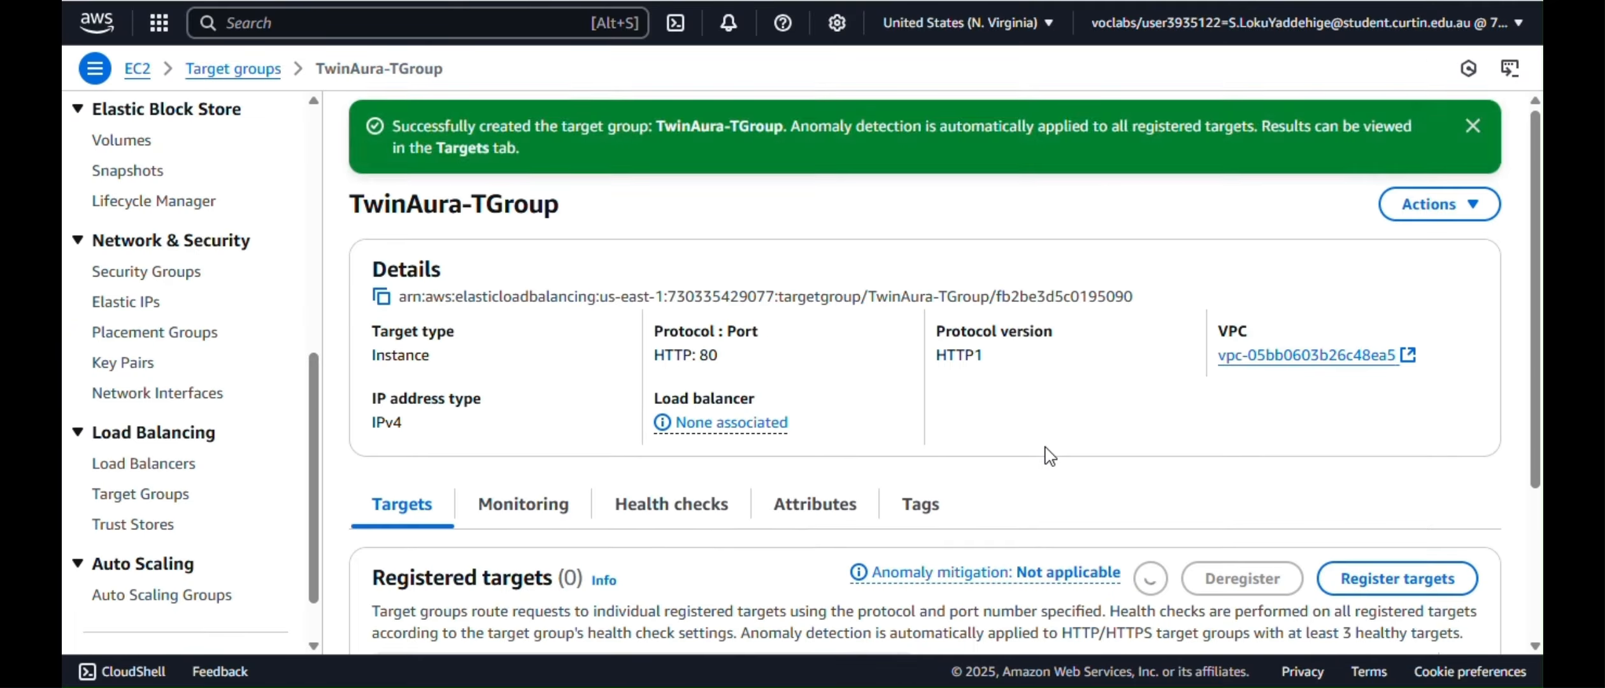
Start creating an Application Load Balancer and name it TwinAura-Balancer
{"action": "scroll", "coordinate": [1048, 456], "scroll_direction": "down", "scroll_amount": 5}
{"action": "scroll", "coordinate": [1050, 440], "scroll_direction": "up", "scroll_amount": 5}
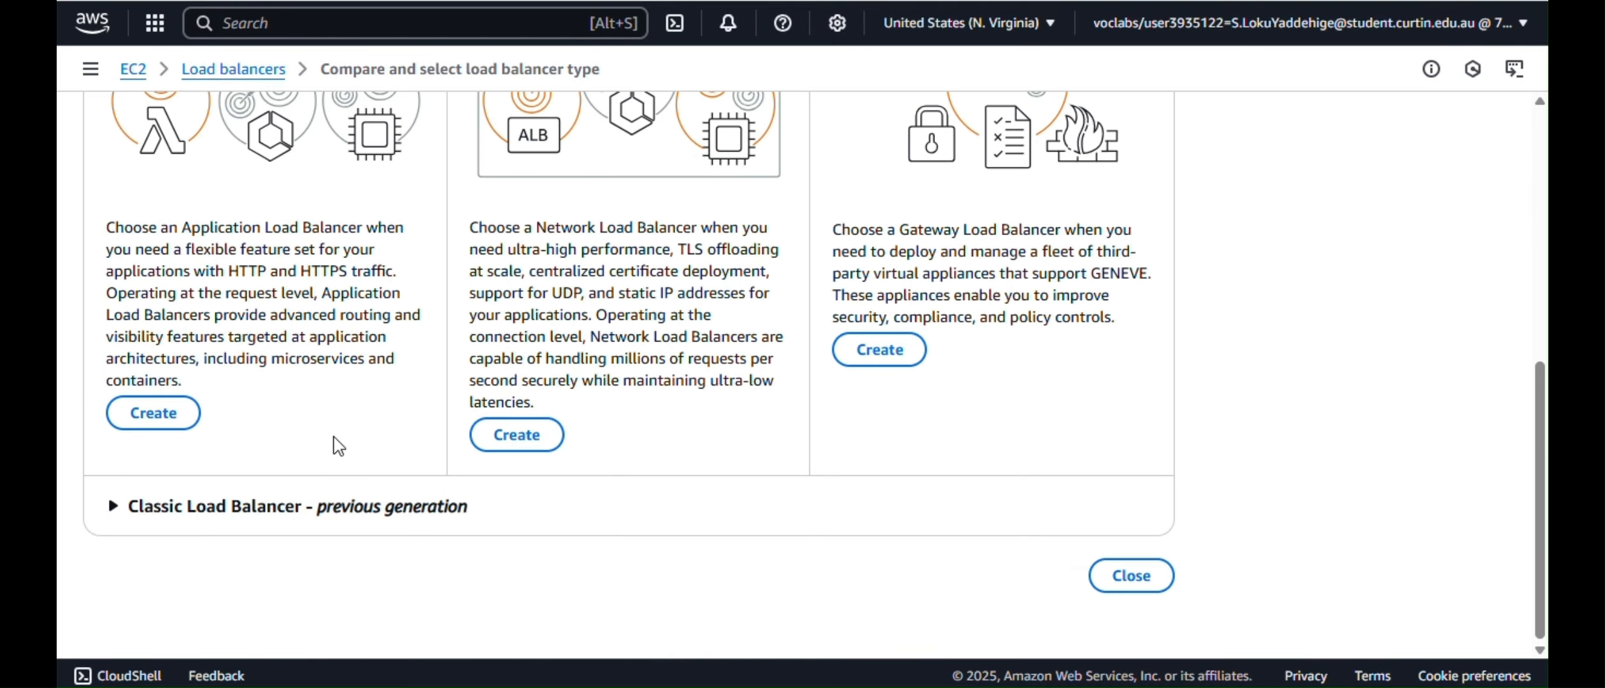
{"action": "left_click", "coordinate": [154, 412]}
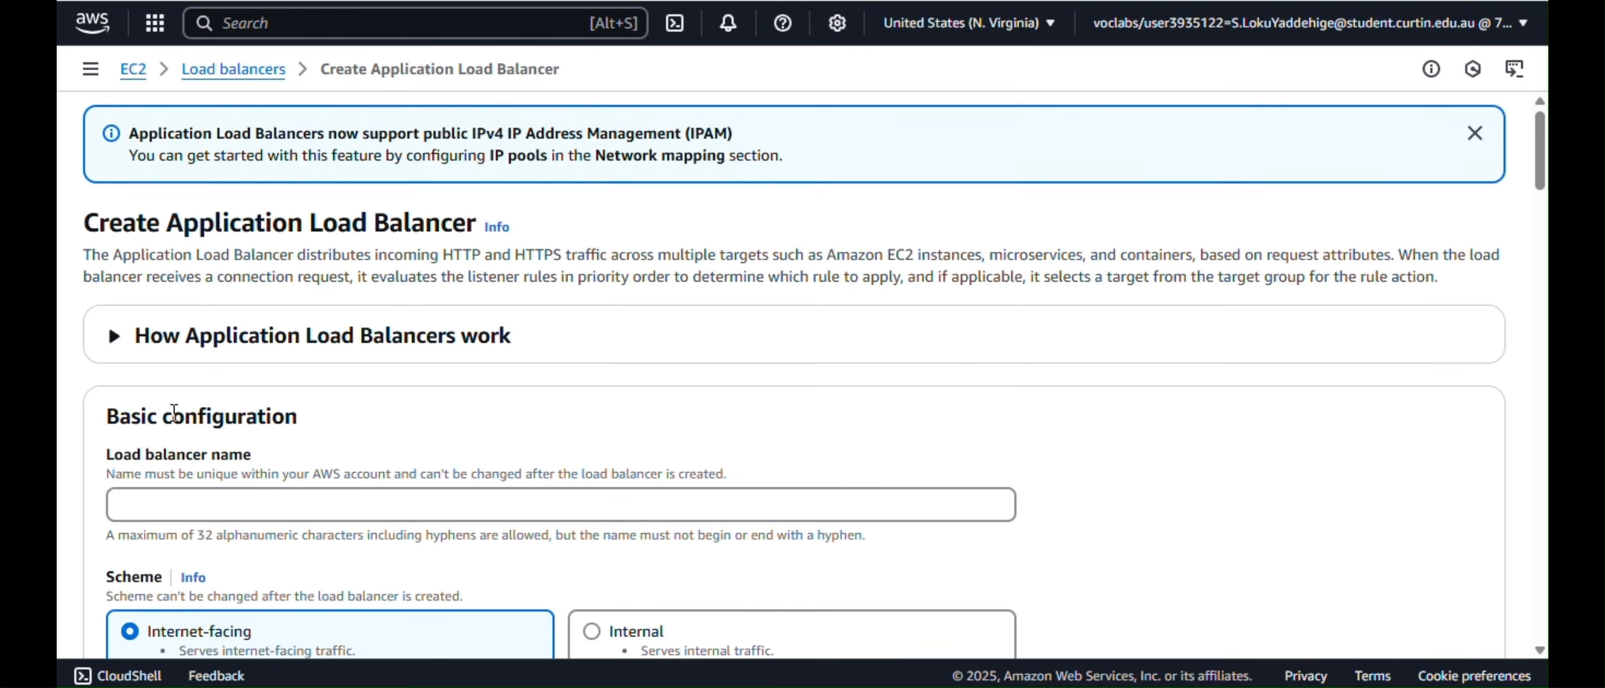
{"action": "scroll", "coordinate": [382, 382], "scroll_direction": "down", "scroll_amount": 3}
{"action": "left_click", "coordinate": [189, 446]}
{"action": "type", "text": "TwinAura-Balancer"}
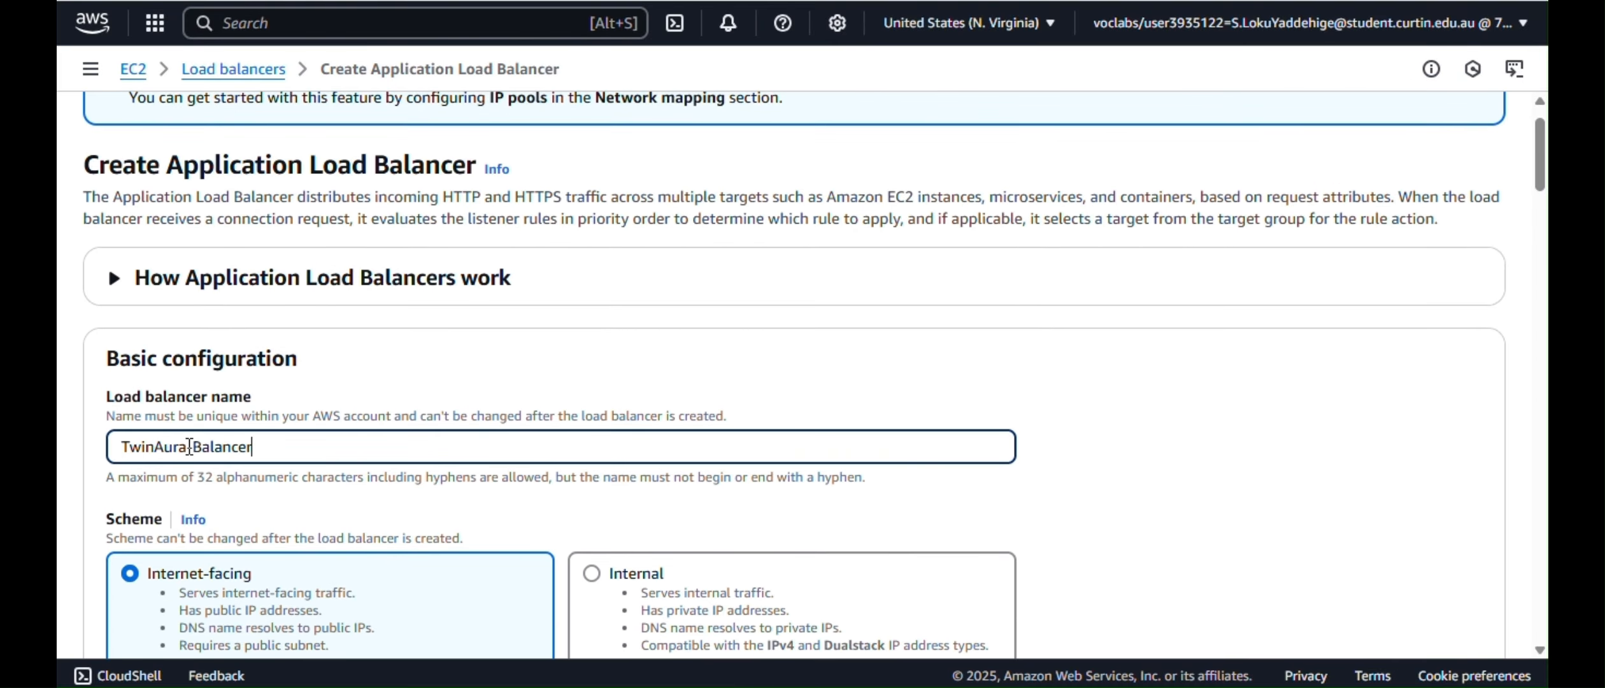
Set the load balancer's VPC to TwinAuraVPC-vpc
{"action": "scroll", "coordinate": [191, 452], "scroll_direction": "down", "scroll_amount": 4}
{"action": "scroll", "coordinate": [190, 447], "scroll_direction": "down", "scroll_amount": 5}
{"action": "left_click", "coordinate": [224, 375]}
{"action": "left_click", "coordinate": [232, 311]}
{"action": "scroll", "coordinate": [233, 313], "scroll_direction": "down", "scroll_amount": 3}
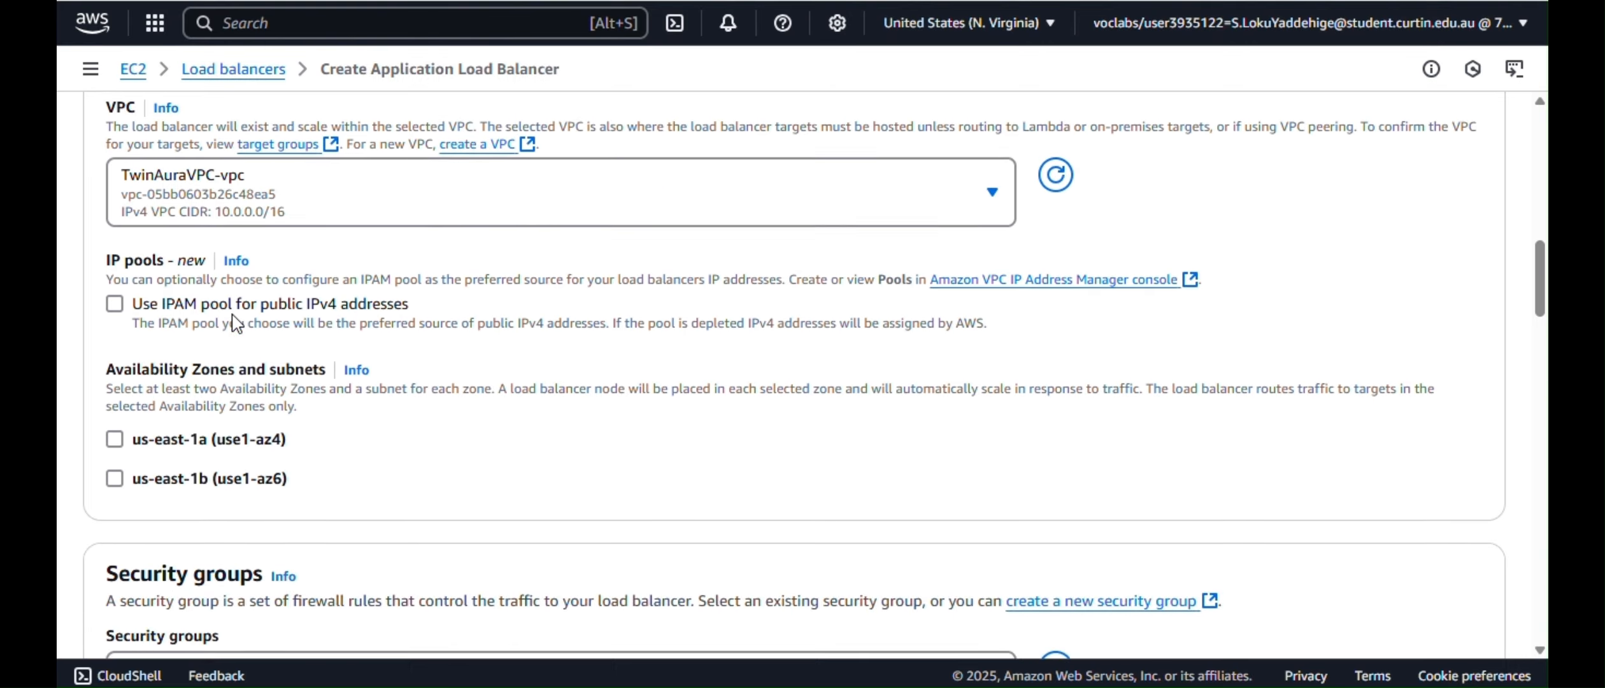
Enable zones us-east-1a and us-east-1b for the load balancer, using subnets TwinAuraVPC-subnet-private1-us-east-1a and TwinAuraVPC-subnet-public2-us-east-1b
{"action": "left_click", "coordinate": [184, 414]}
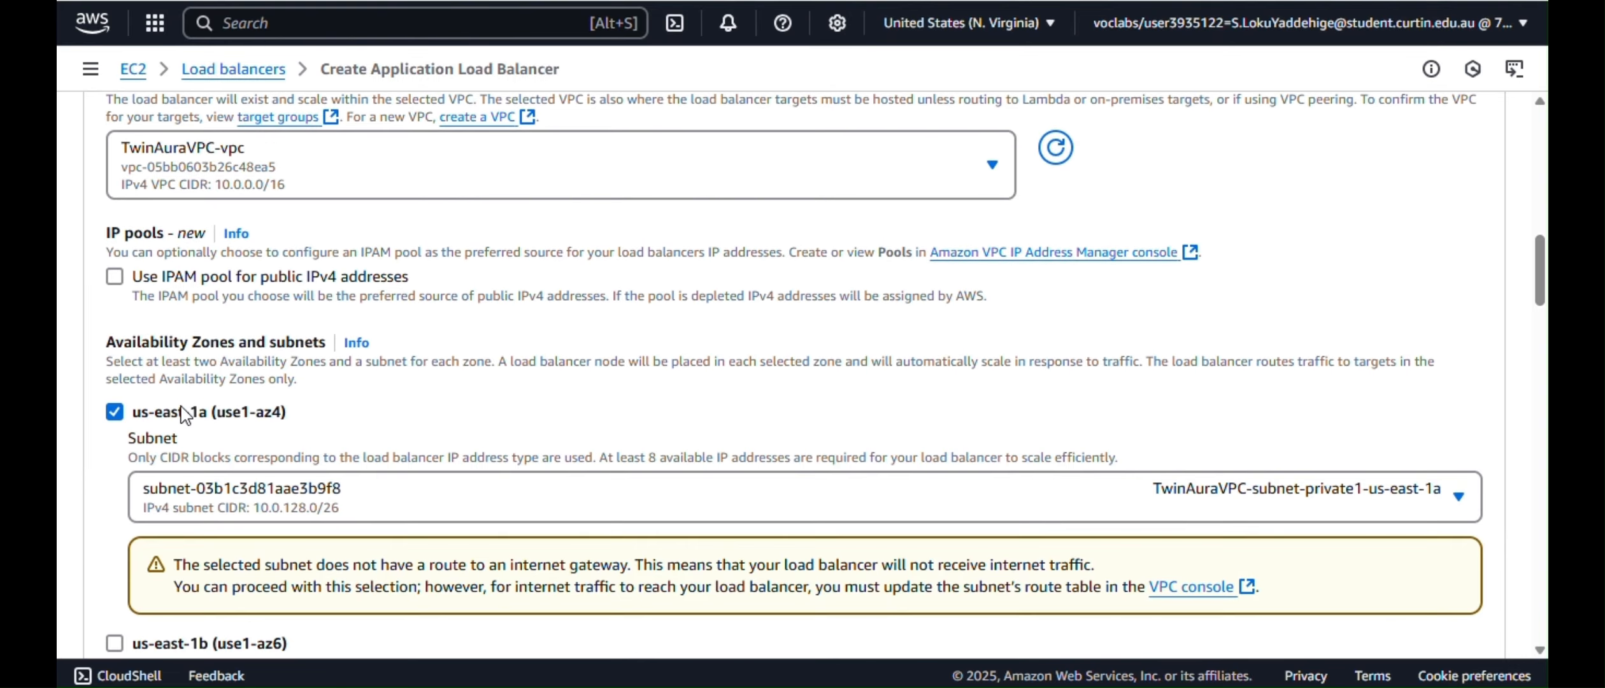
{"action": "left_click", "coordinate": [686, 515]}
{"action": "left_click", "coordinate": [852, 329]}
{"action": "scroll", "coordinate": [835, 332], "scroll_direction": "down", "scroll_amount": 5}
{"action": "left_click", "coordinate": [164, 239]}
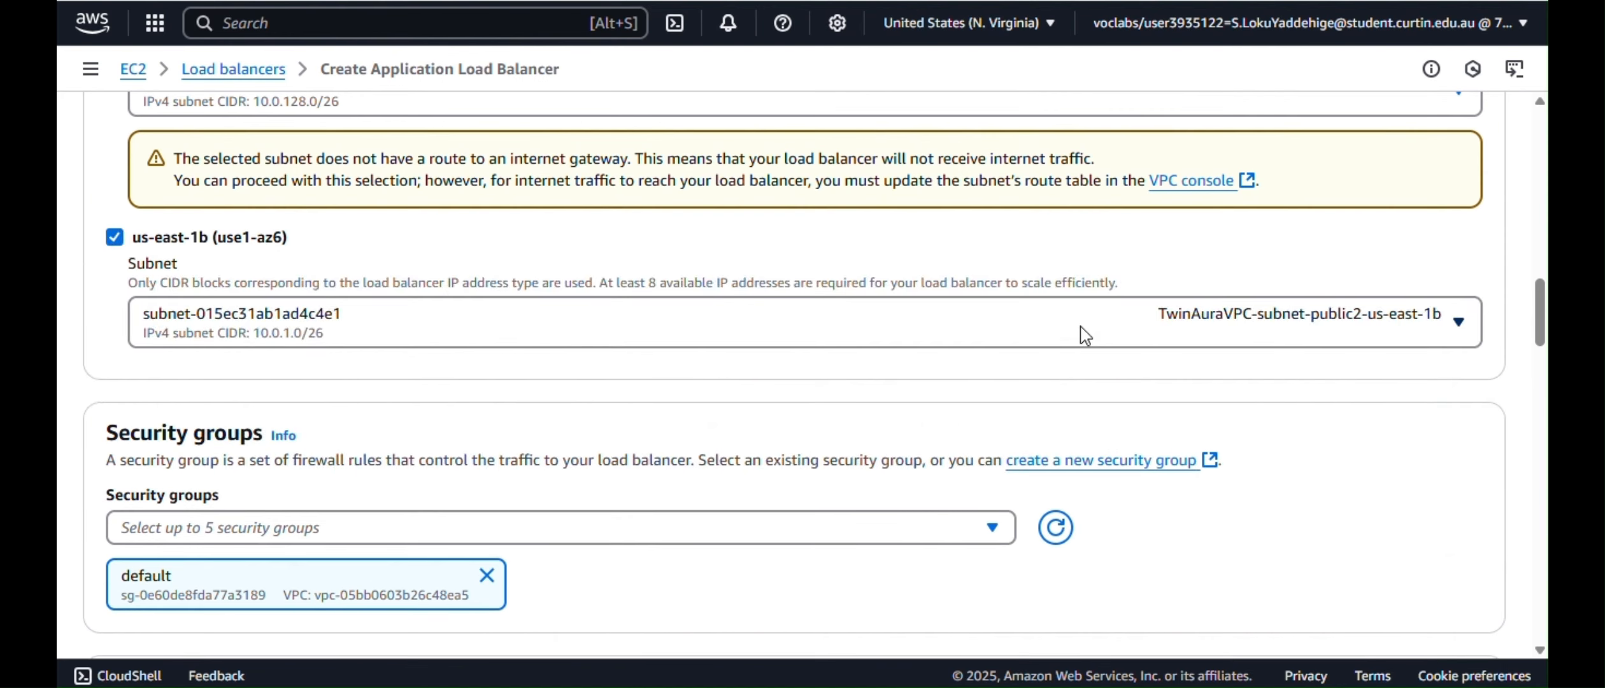
{"action": "scroll", "coordinate": [1080, 327], "scroll_direction": "up", "scroll_amount": 1}
{"action": "left_click", "coordinate": [1232, 156]}
{"action": "left_click", "coordinate": [1246, 255]}
Assign TwinAuraSecurityGroup to the load balancer and remove the default security group
{"action": "scroll", "coordinate": [1245, 260], "scroll_direction": "down", "scroll_amount": 2}
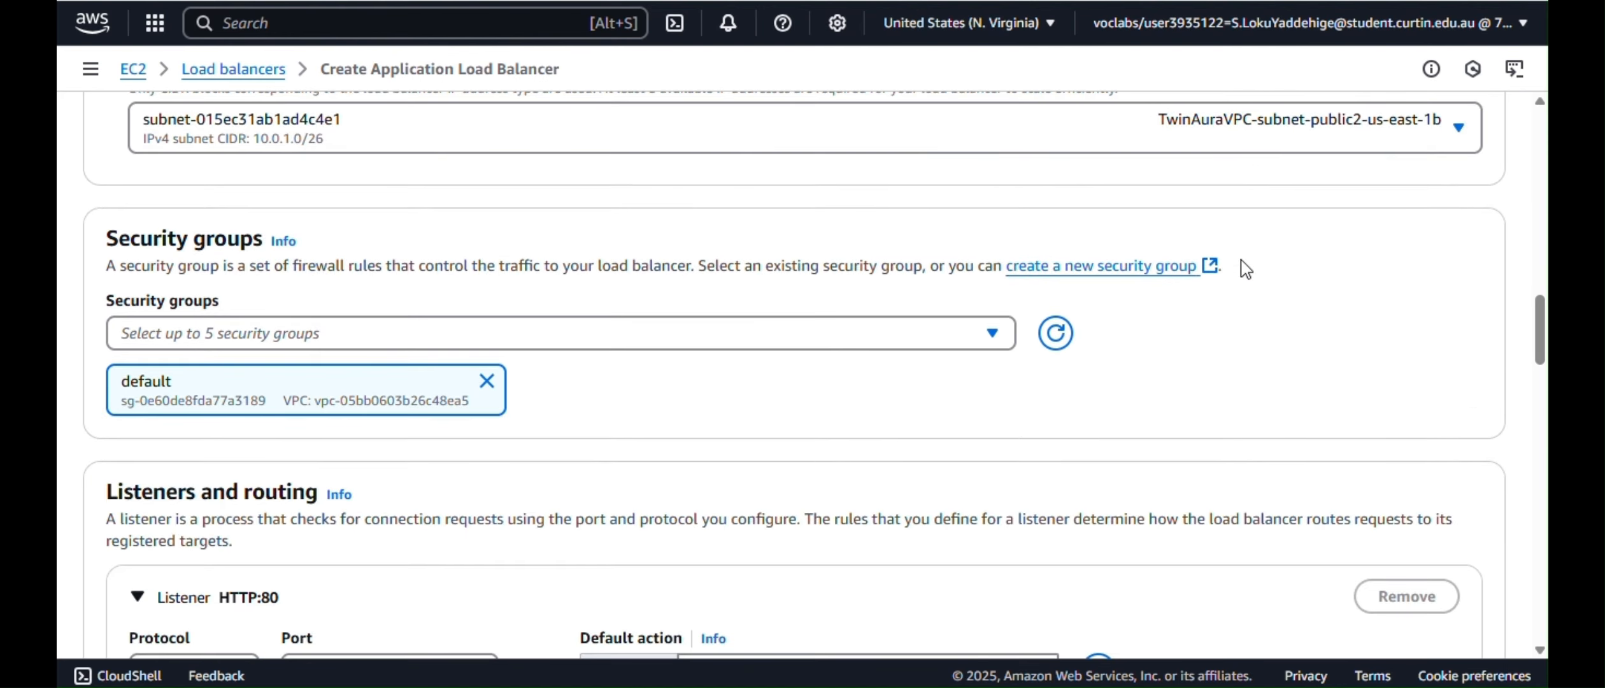
{"action": "left_click", "coordinate": [751, 333]}
{"action": "left_click", "coordinate": [557, 423]}
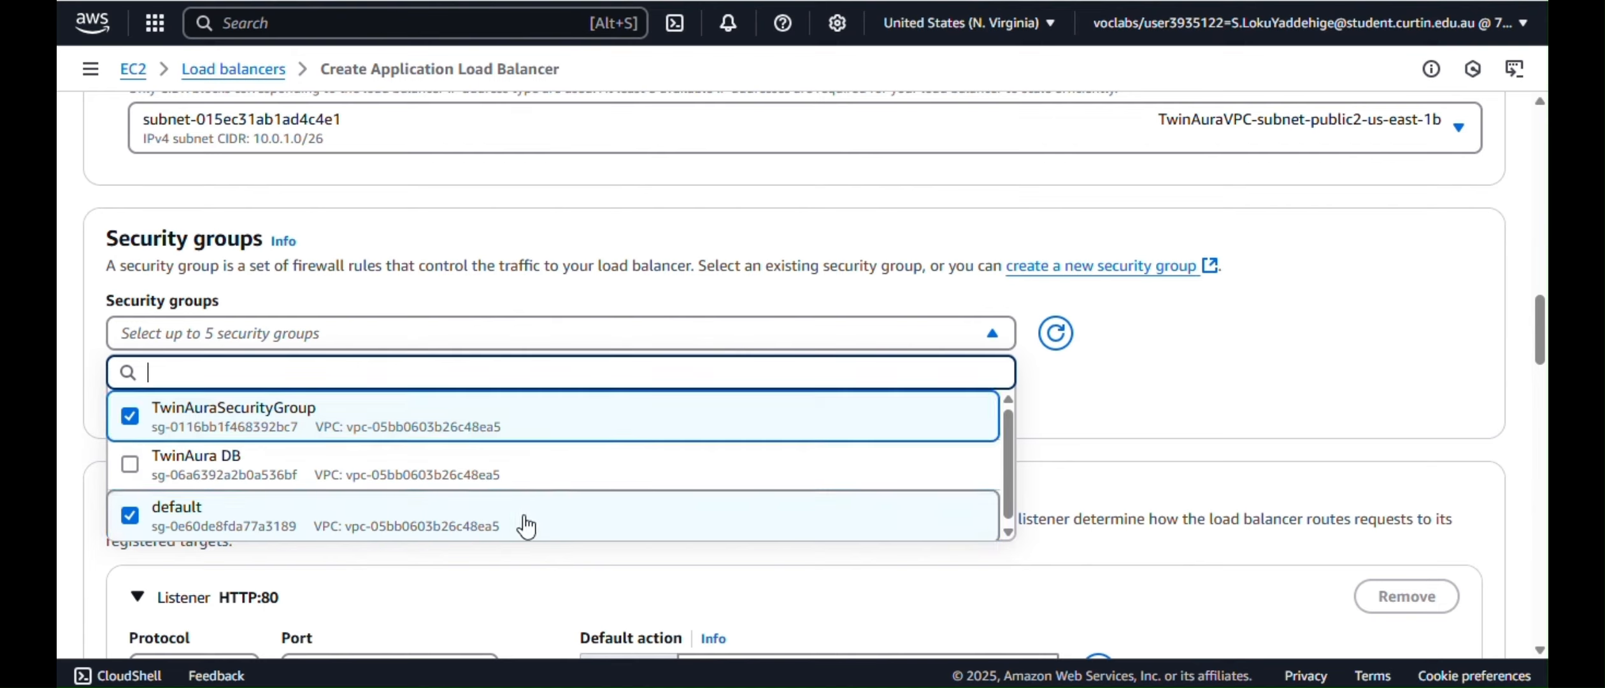
{"action": "left_click", "coordinate": [530, 519]}
{"action": "left_click", "coordinate": [1092, 420]}
Forward the HTTP:80 listener to the TwinAura-TGroup target group and create the load balancer
{"action": "scroll", "coordinate": [1092, 420], "scroll_direction": "down", "scroll_amount": 4}
{"action": "left_click", "coordinate": [1019, 366]}
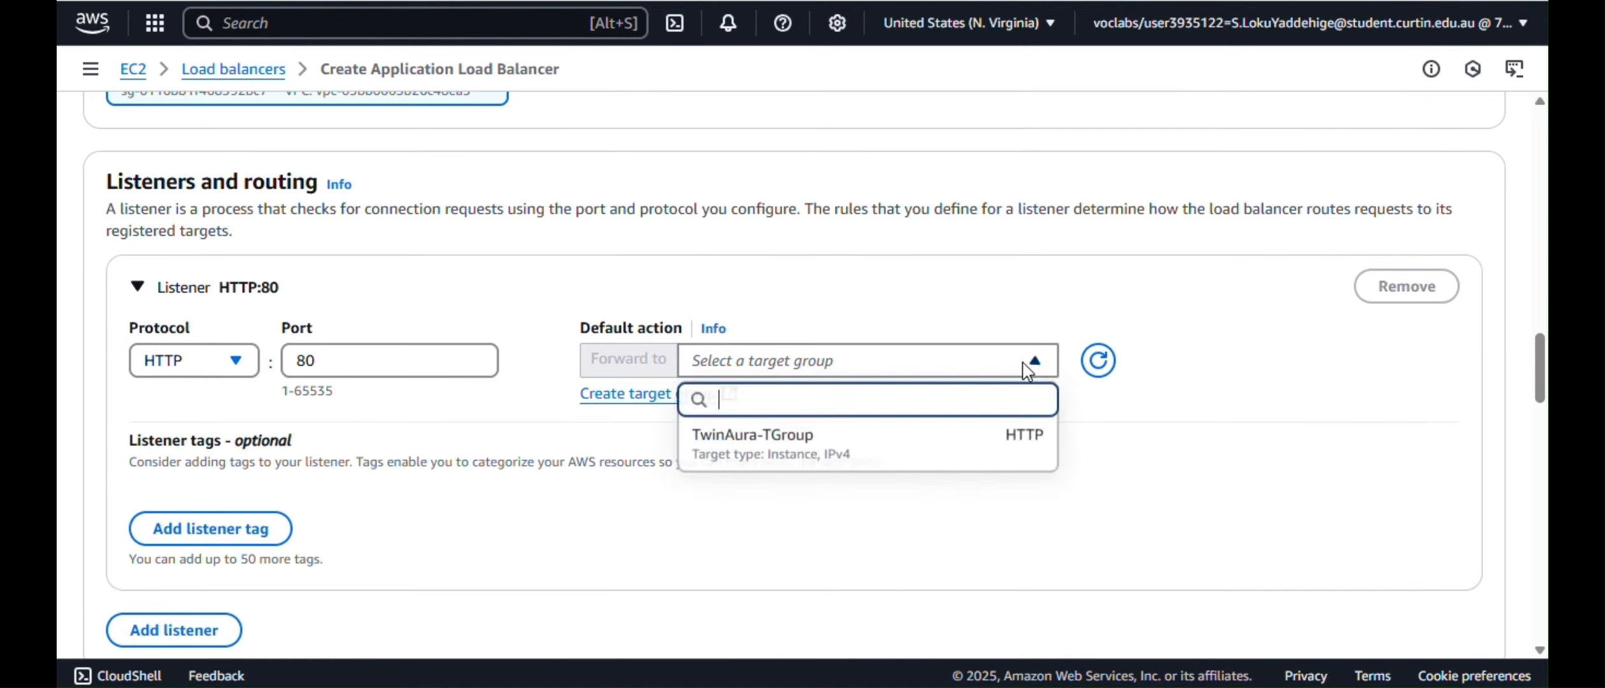
{"action": "left_click", "coordinate": [962, 440]}
{"action": "scroll", "coordinate": [962, 452], "scroll_direction": "down", "scroll_amount": 1}
{"action": "scroll", "coordinate": [962, 453], "scroll_direction": "down", "scroll_amount": 15}
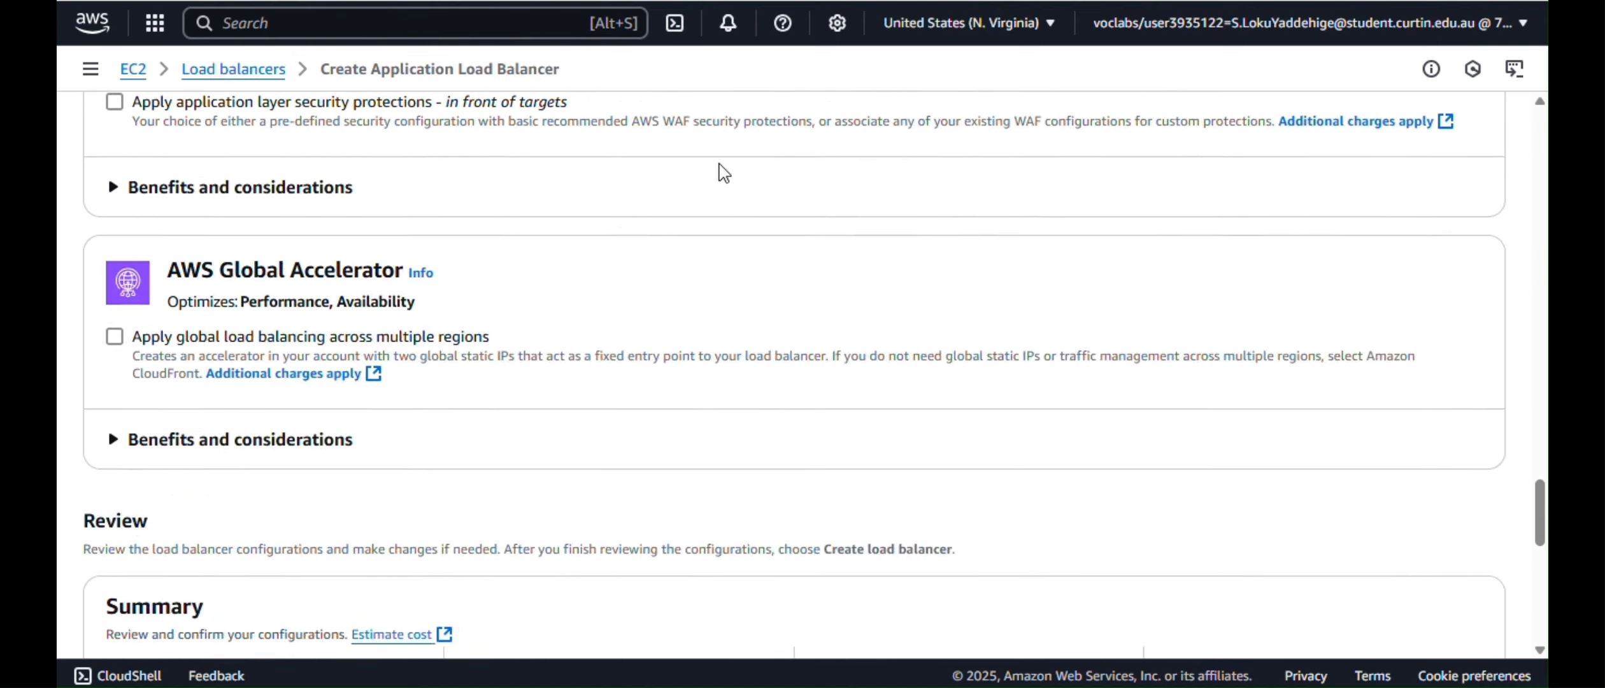
{"action": "left_click", "coordinate": [306, 501]}
{"action": "left_click", "coordinate": [1406, 596]}
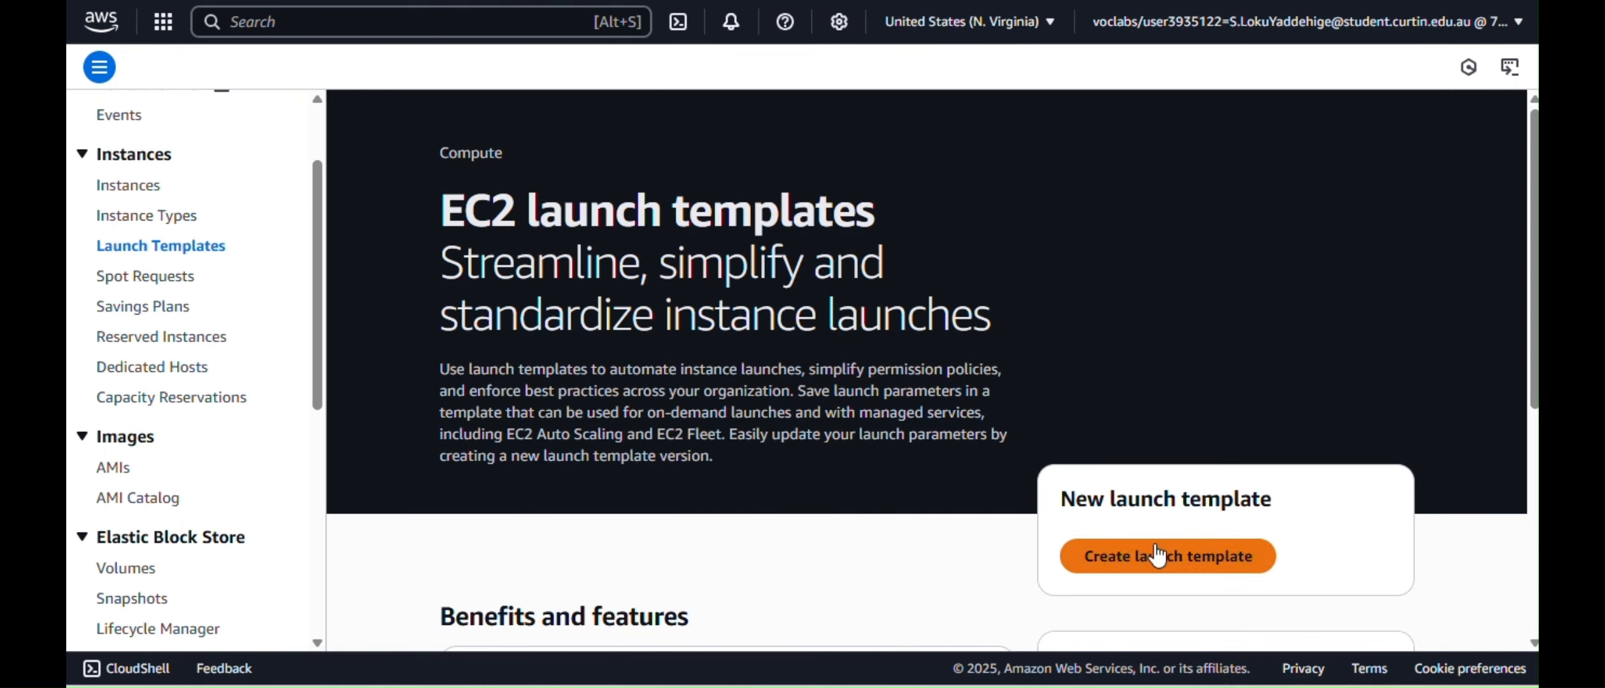
Start an EC2 launch template named TwinAura-Config with Auto Scaling guidance enabled
{"action": "left_click", "coordinate": [1172, 556]}
{"action": "type", "text": "TwinAura-Config"}
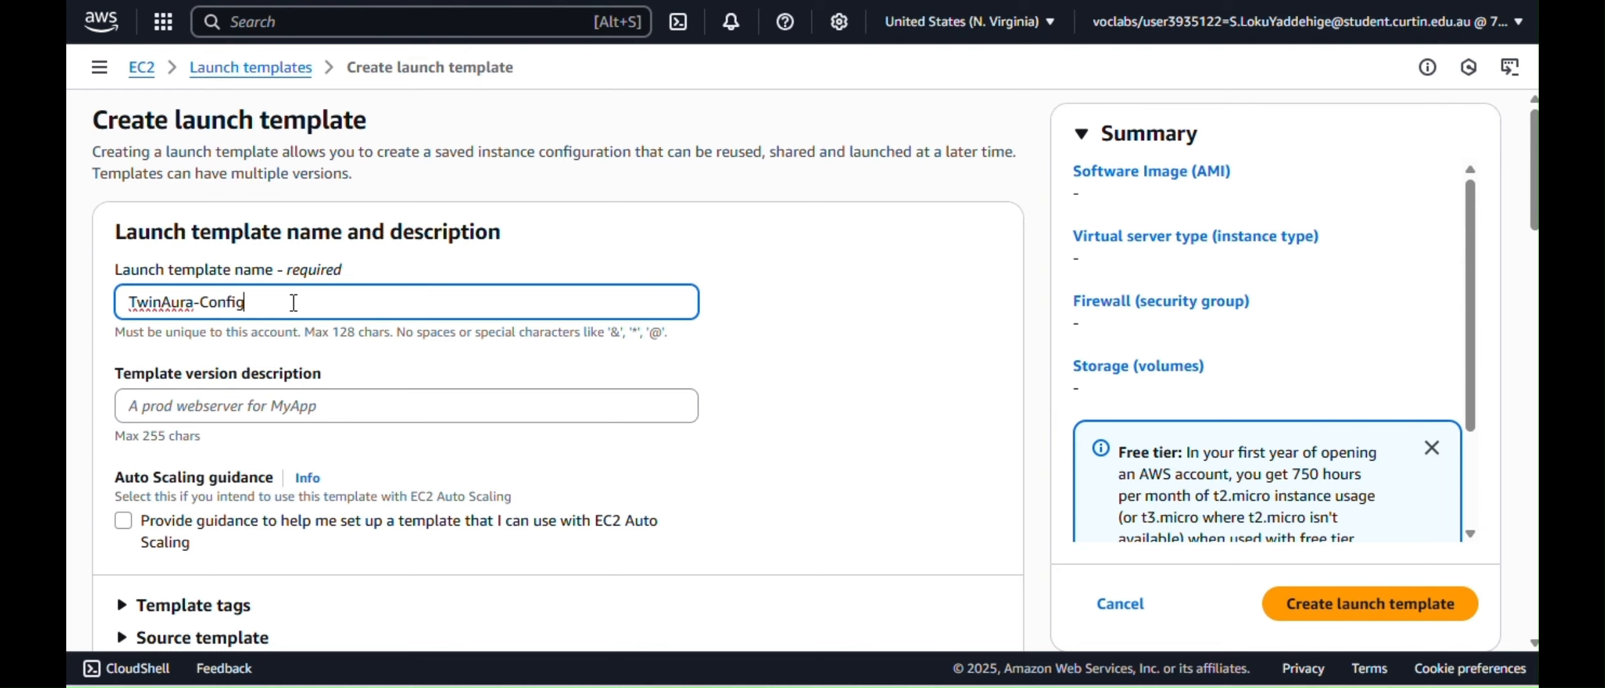
{"action": "scroll", "coordinate": [234, 477], "scroll_direction": "down", "scroll_amount": 5}
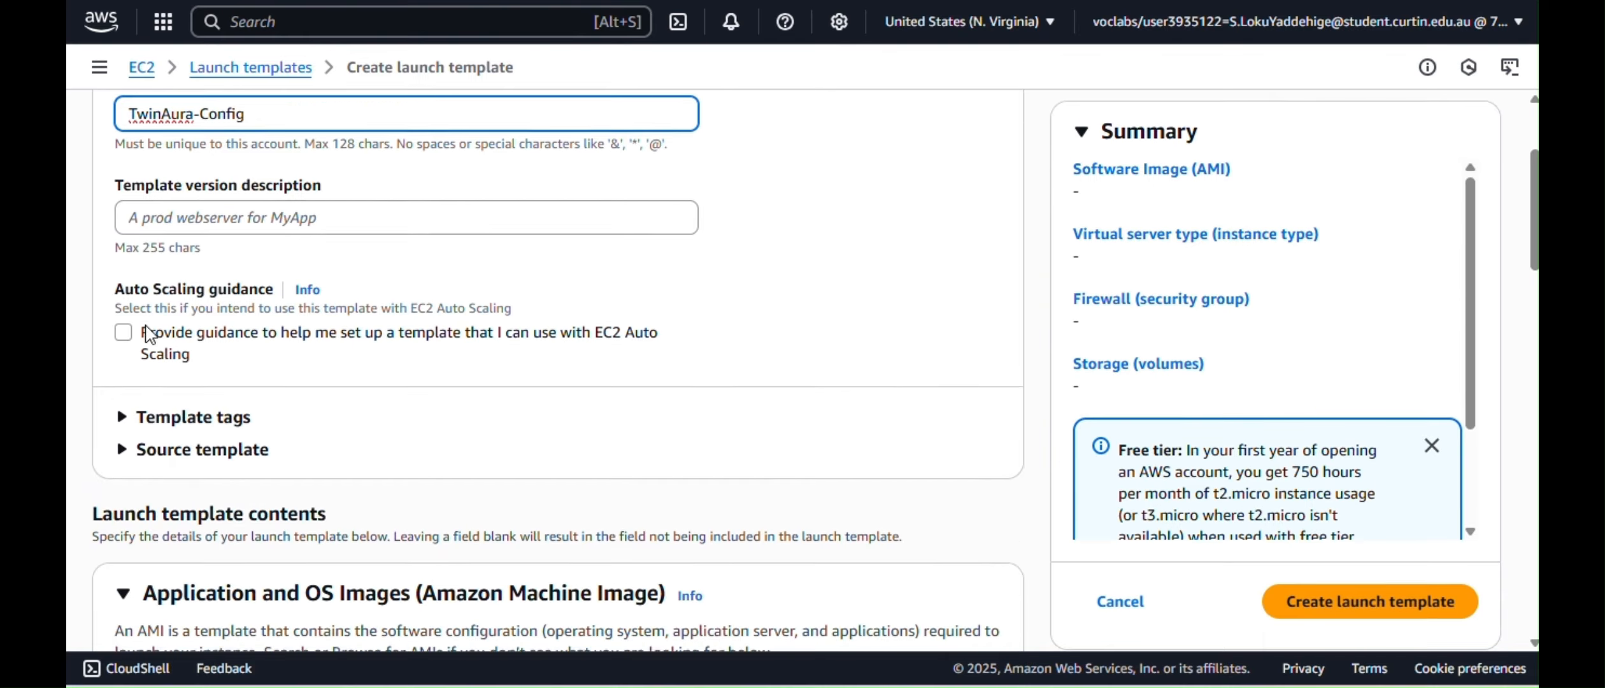
{"action": "scroll", "coordinate": [191, 472], "scroll_direction": "up", "scroll_amount": 2}
{"action": "scroll", "coordinate": [129, 465], "scroll_direction": "down", "scroll_amount": 6}
{"action": "scroll", "coordinate": [128, 459], "scroll_direction": "down", "scroll_amount": 10}
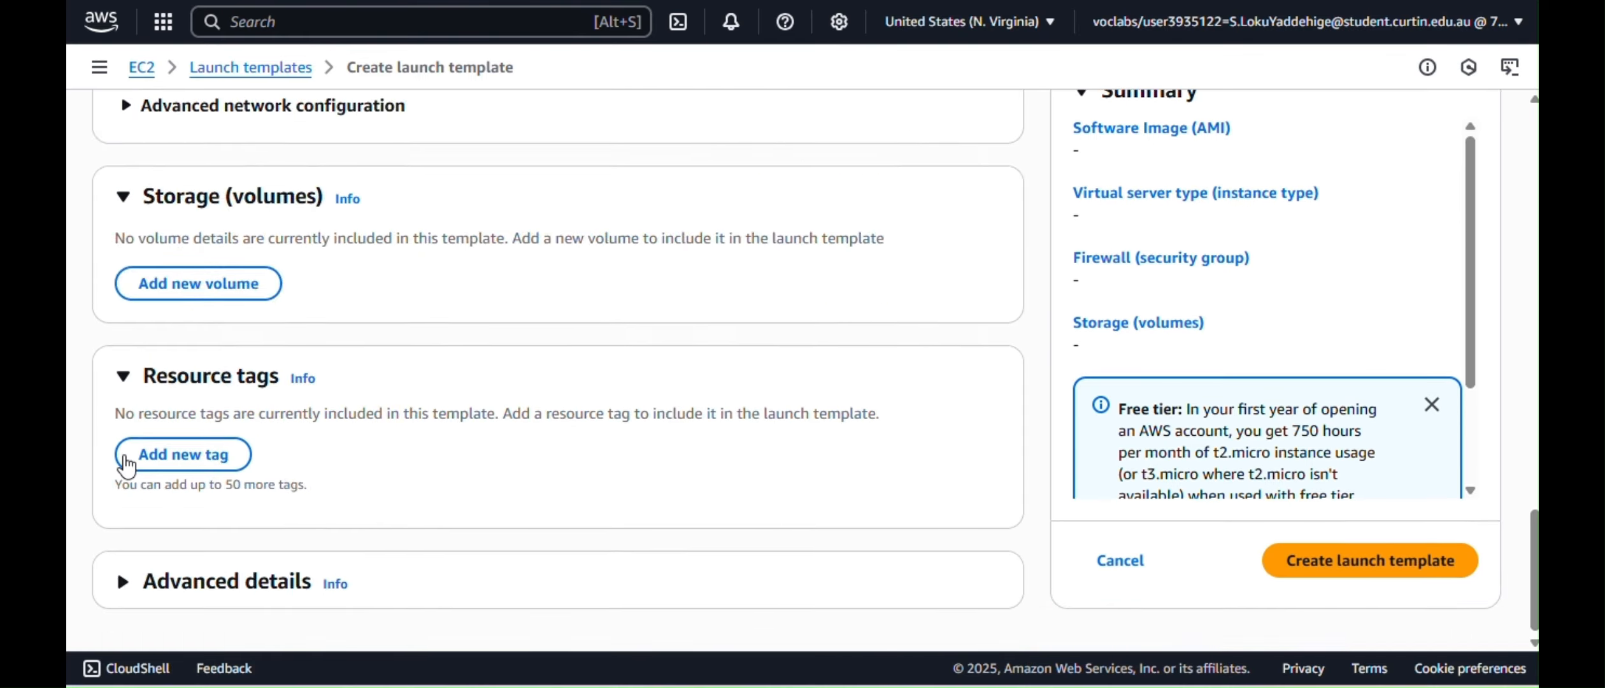
Choose the self-owned TwinAura Server Image as the launch template's machine image
{"action": "scroll", "coordinate": [125, 457], "scroll_direction": "up", "scroll_amount": 20}
{"action": "left_click", "coordinate": [209, 371]}
{"action": "type", "text": "ami"}
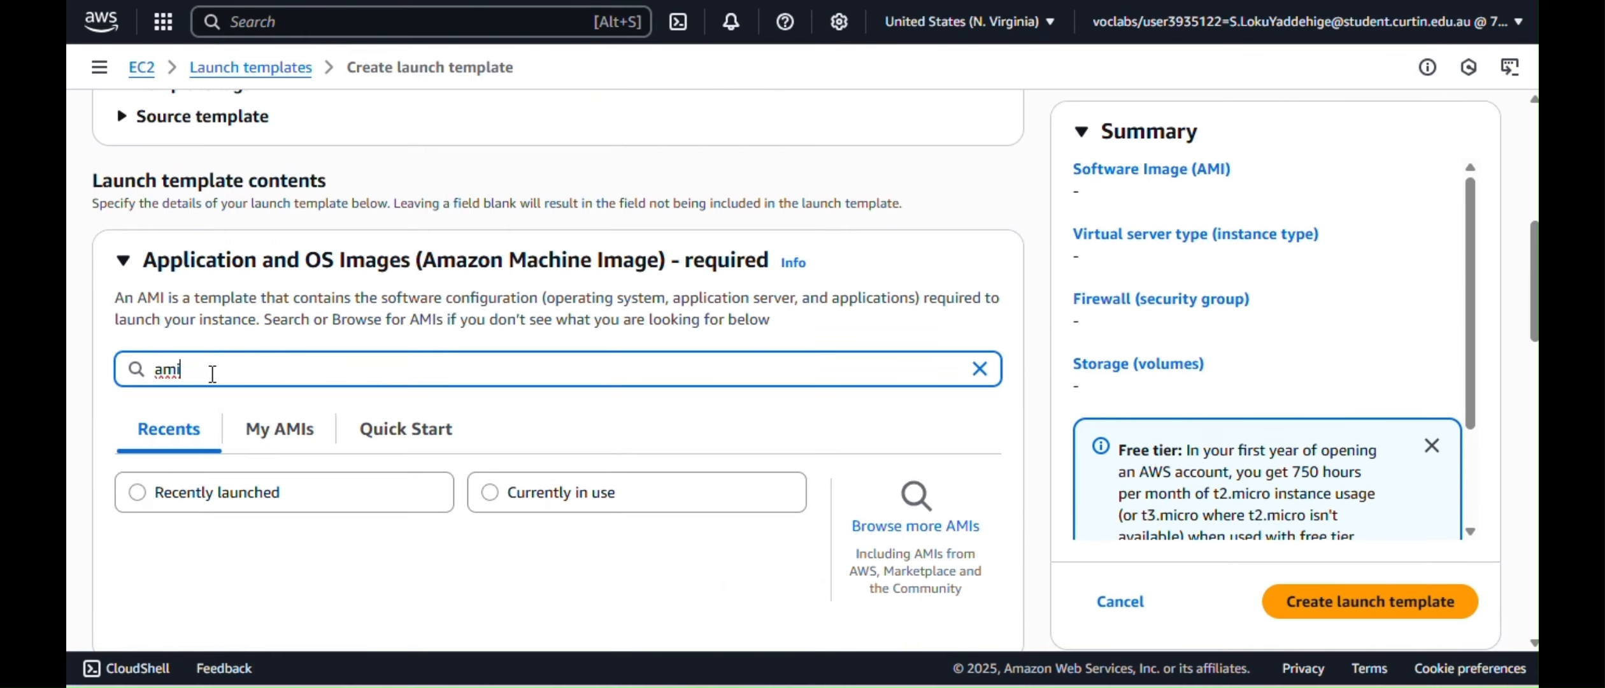
{"action": "left_click", "coordinate": [298, 445]}
{"action": "scroll", "coordinate": [363, 513], "scroll_direction": "down", "scroll_amount": 2}
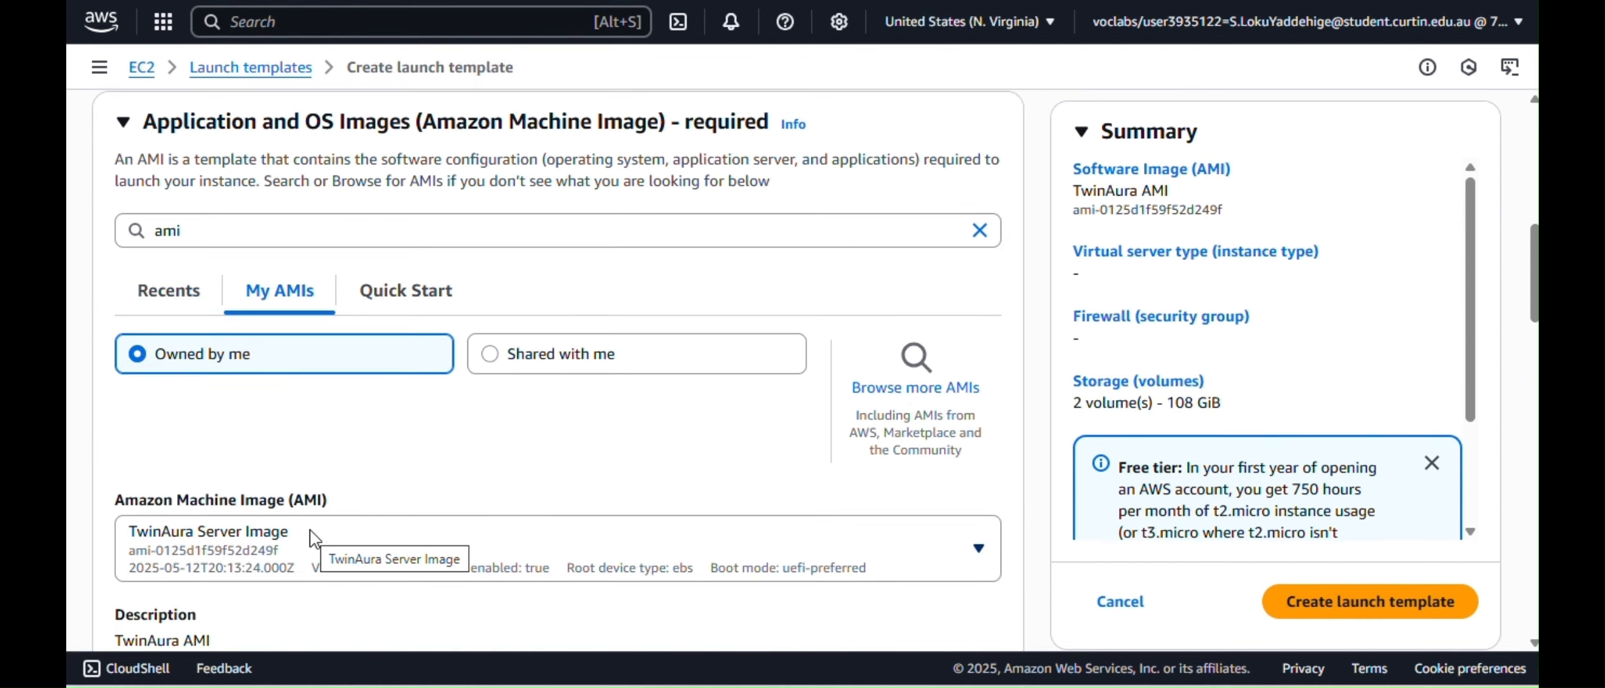
{"action": "left_click", "coordinate": [312, 538]}
{"action": "left_click", "coordinate": [329, 476]}
{"action": "scroll", "coordinate": [462, 646], "scroll_direction": "down", "scroll_amount": 3}
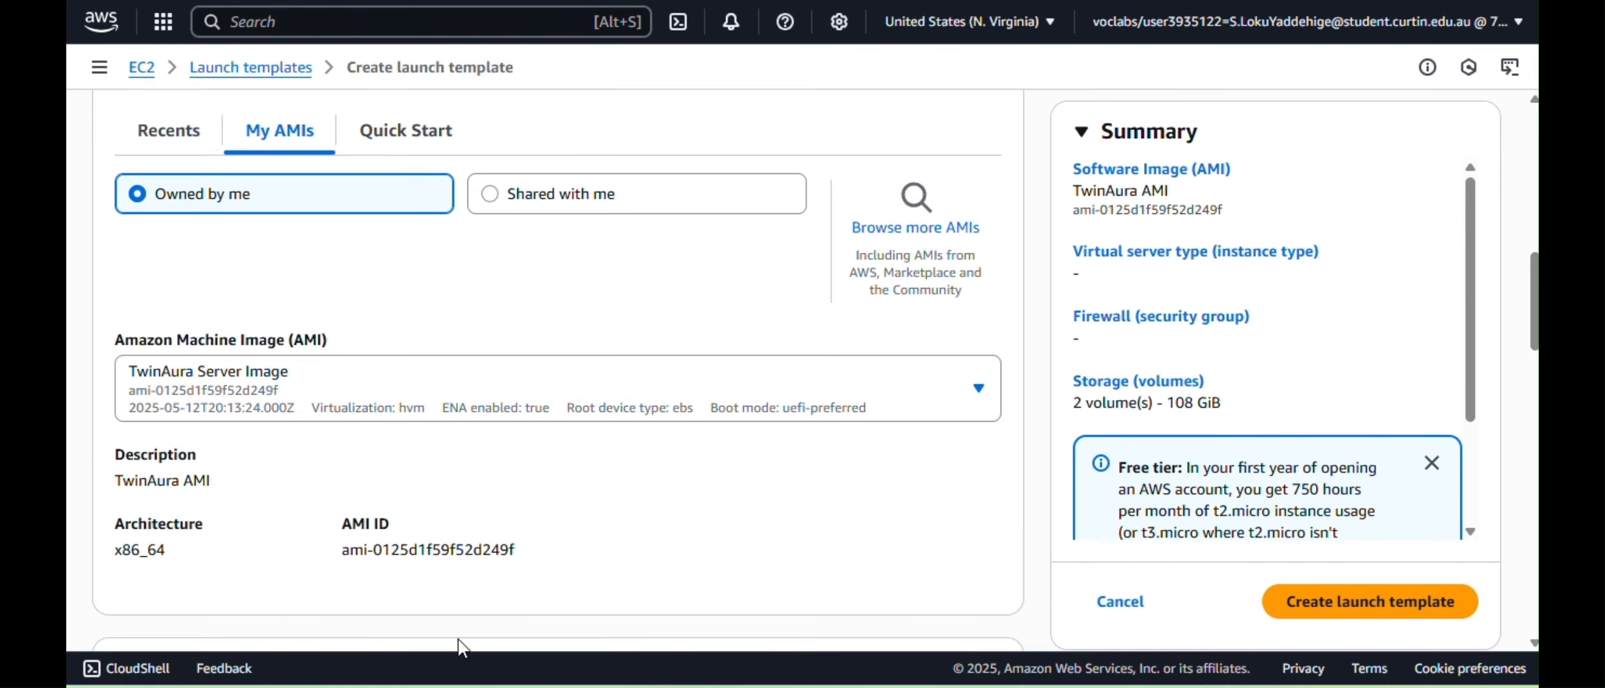
Set the launch template's instance type to t3.micro
{"action": "scroll", "coordinate": [461, 643], "scroll_direction": "down", "scroll_amount": 4}
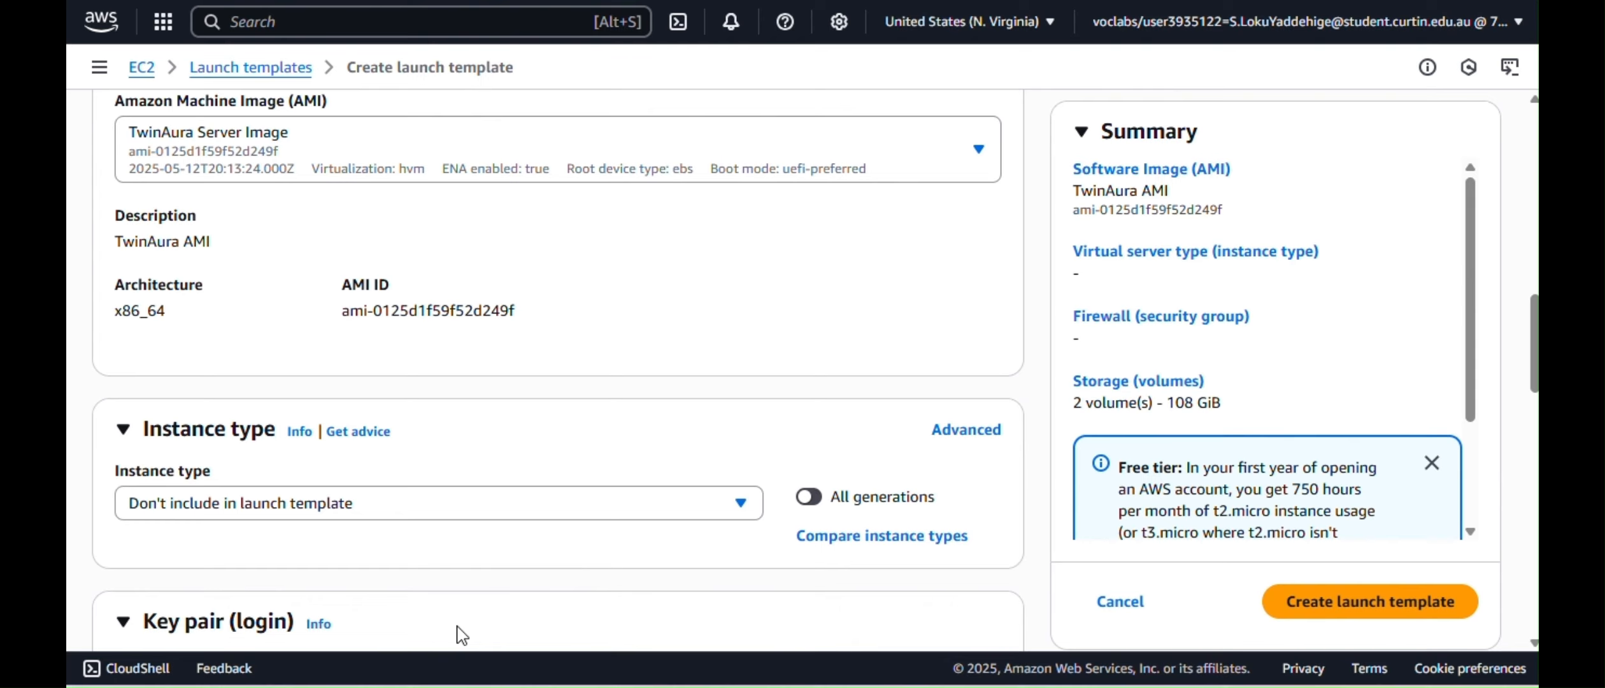
{"action": "scroll", "coordinate": [462, 635], "scroll_direction": "down", "scroll_amount": 10}
{"action": "scroll", "coordinate": [462, 636], "scroll_direction": "up", "scroll_amount": 10}
{"action": "scroll", "coordinate": [462, 630], "scroll_direction": "down", "scroll_amount": 3}
{"action": "left_click", "coordinate": [465, 258]}
{"action": "left_click", "coordinate": [470, 449]}
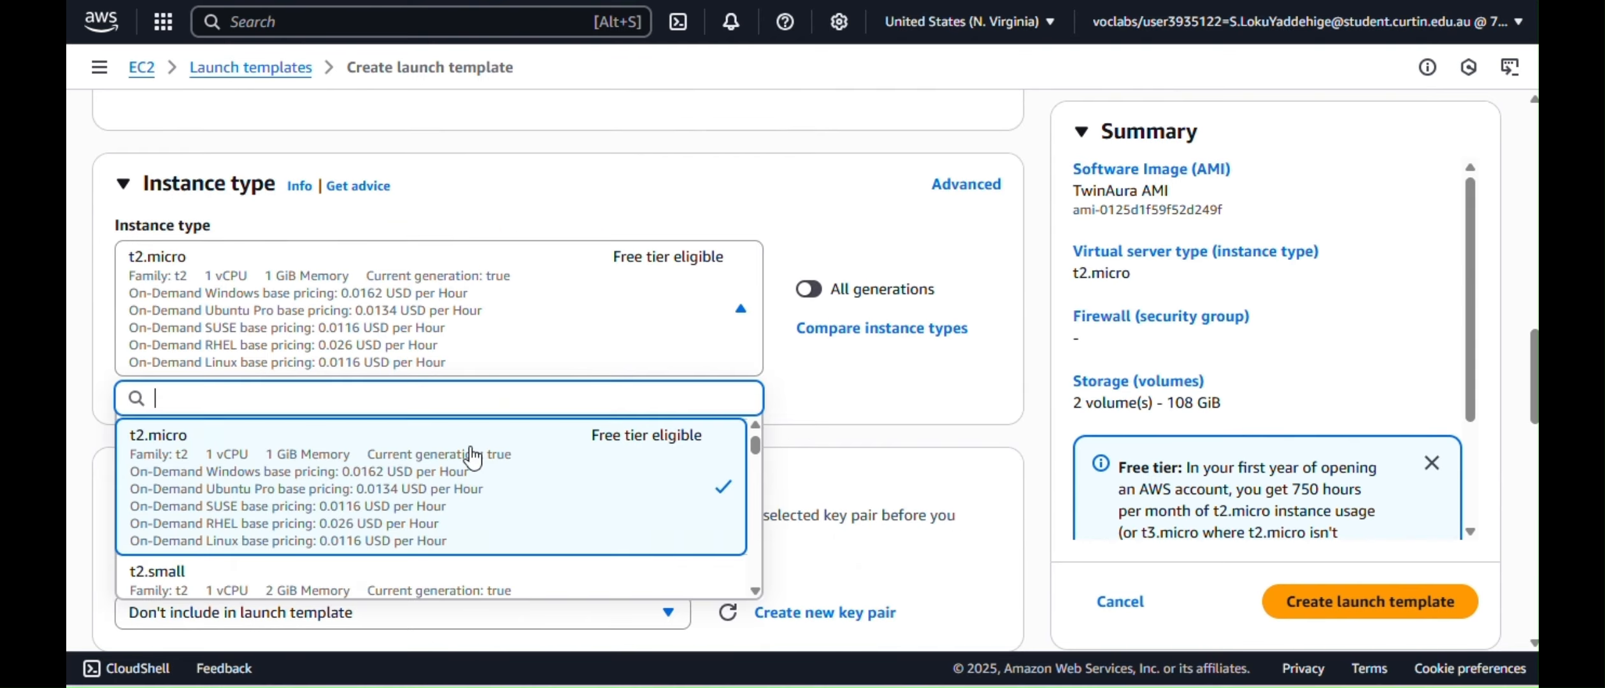
{"action": "scroll", "coordinate": [471, 449], "scroll_direction": "down", "scroll_amount": 12}
{"action": "left_click", "coordinate": [415, 567]}
Choose the launch template's key pair by searching for vock
{"action": "scroll", "coordinate": [416, 553], "scroll_direction": "down", "scroll_amount": 2}
{"action": "left_click", "coordinate": [423, 454]}
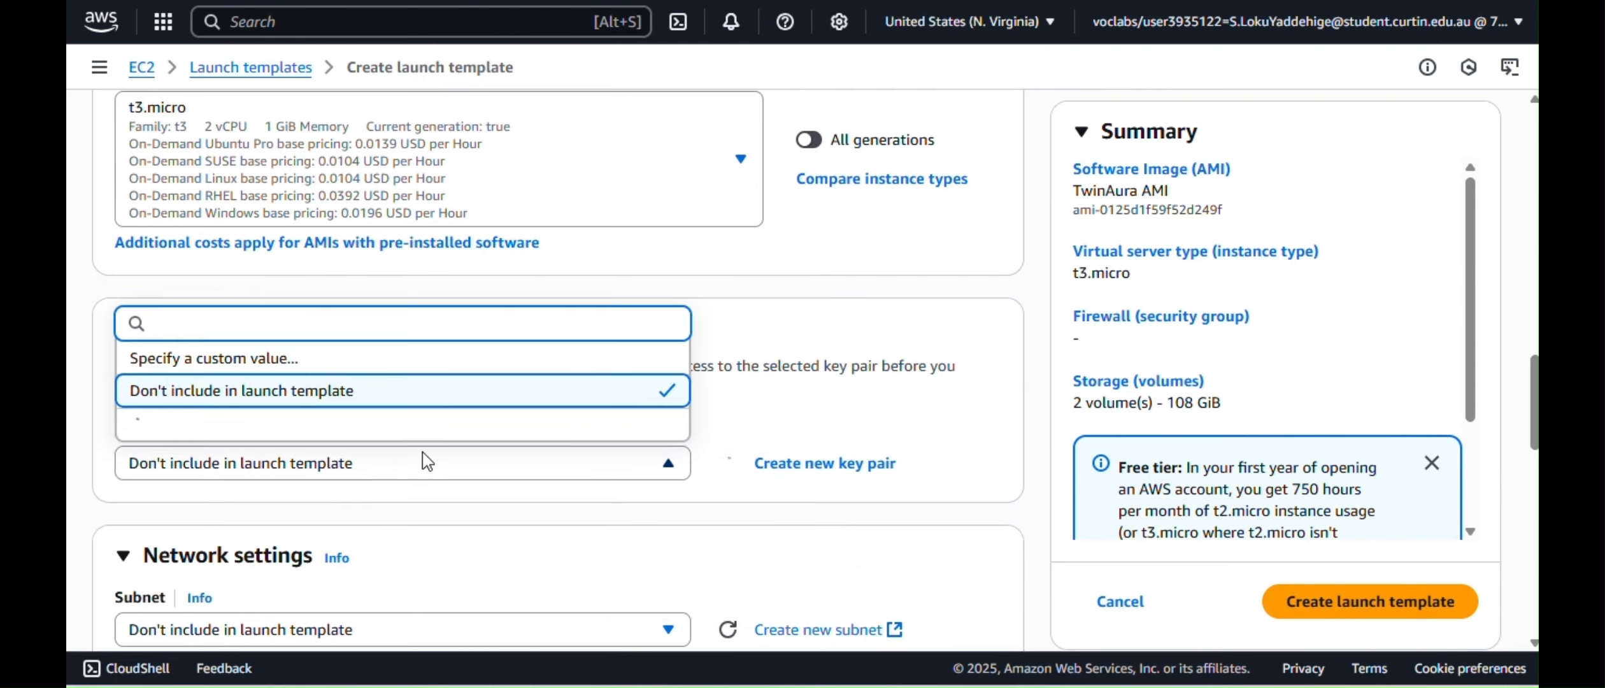
{"action": "type", "text": "vock"}
{"action": "key", "text": "Down"}
{"action": "key", "text": "Return"}
Use an existing security group for the launch template and select TwinAuraSecurityGroup
{"action": "scroll", "coordinate": [423, 454], "scroll_direction": "down", "scroll_amount": 5}
{"action": "left_click", "coordinate": [498, 332]}
{"action": "left_click", "coordinate": [357, 333]}
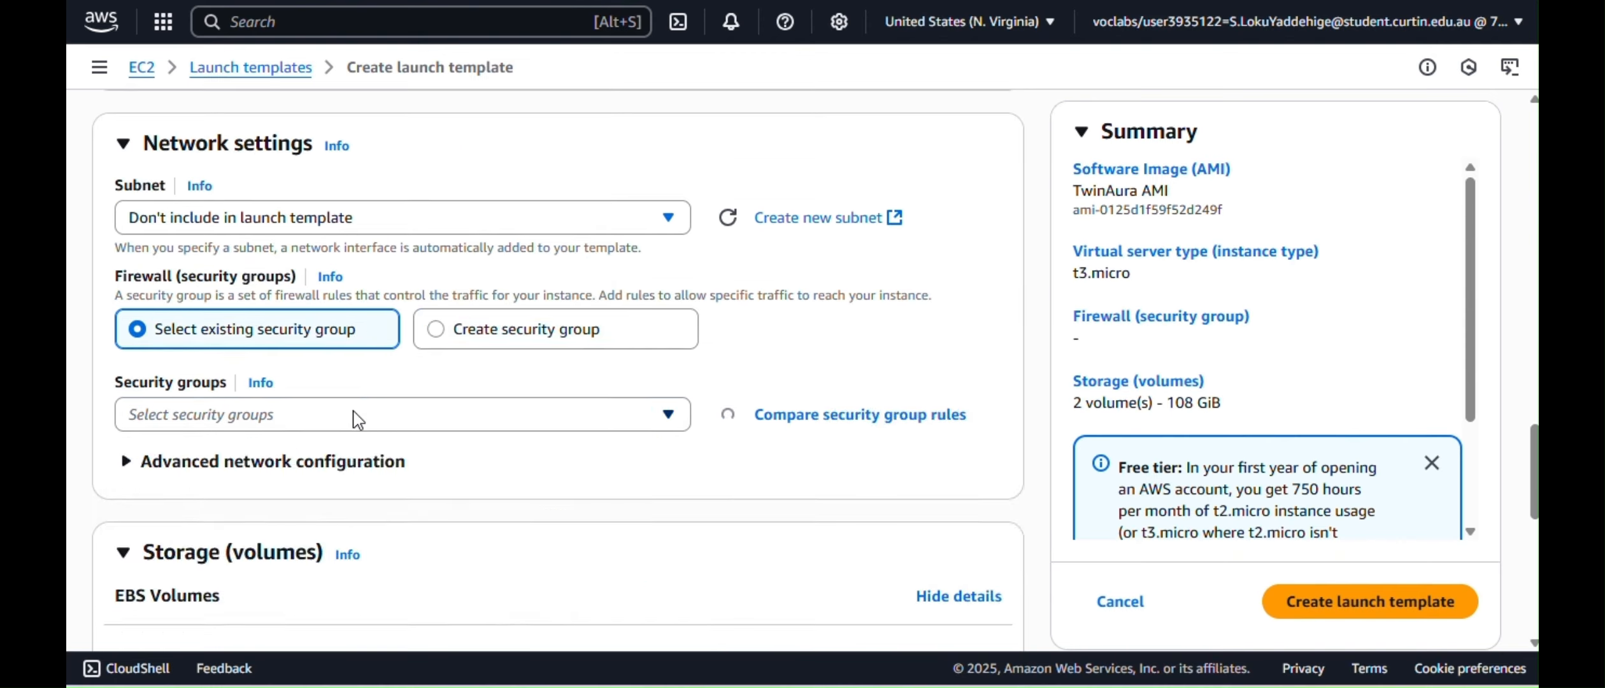
{"action": "left_click", "coordinate": [357, 420]}
{"action": "scroll", "coordinate": [363, 462], "scroll_direction": "down", "scroll_amount": 3}
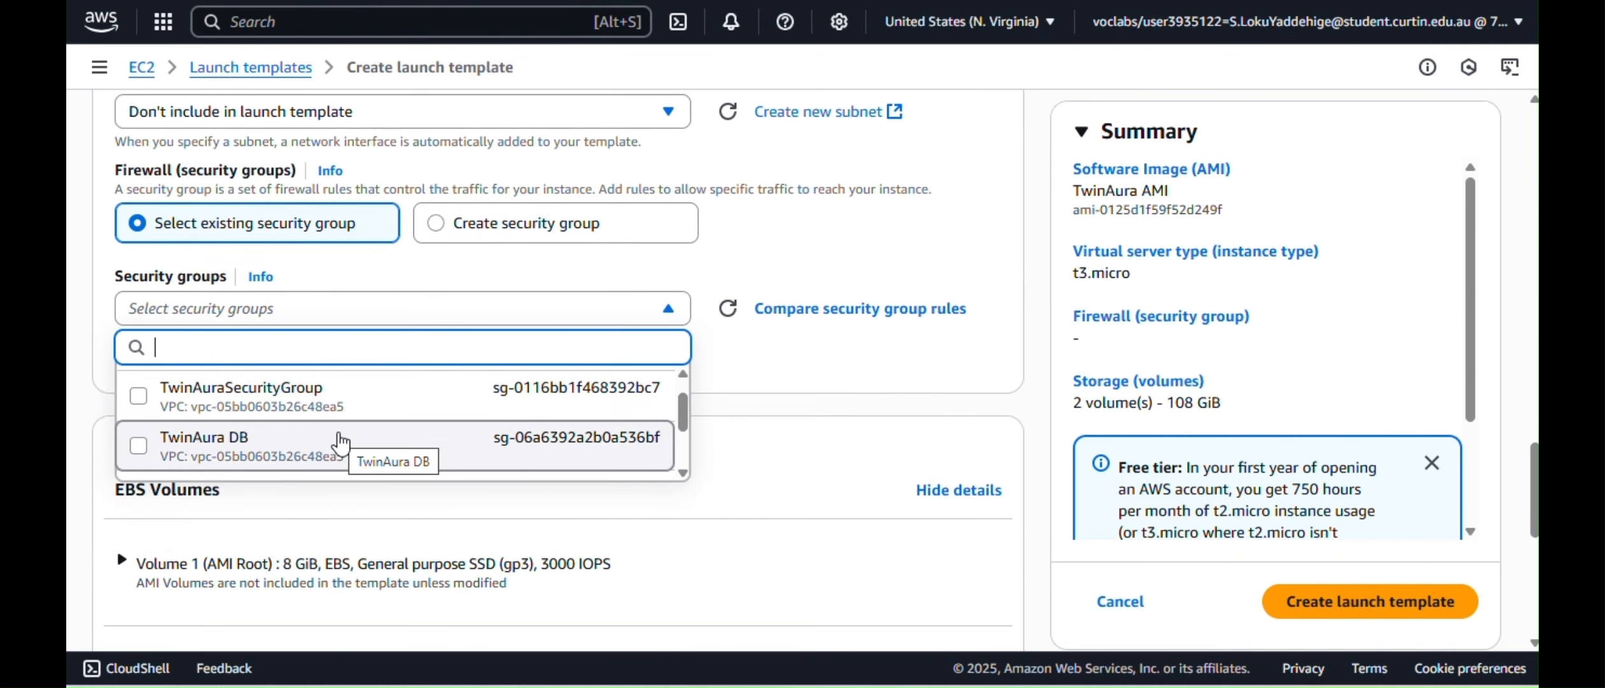
{"action": "left_click", "coordinate": [337, 398]}
{"action": "scroll", "coordinate": [556, 456], "scroll_direction": "down", "scroll_amount": 6}
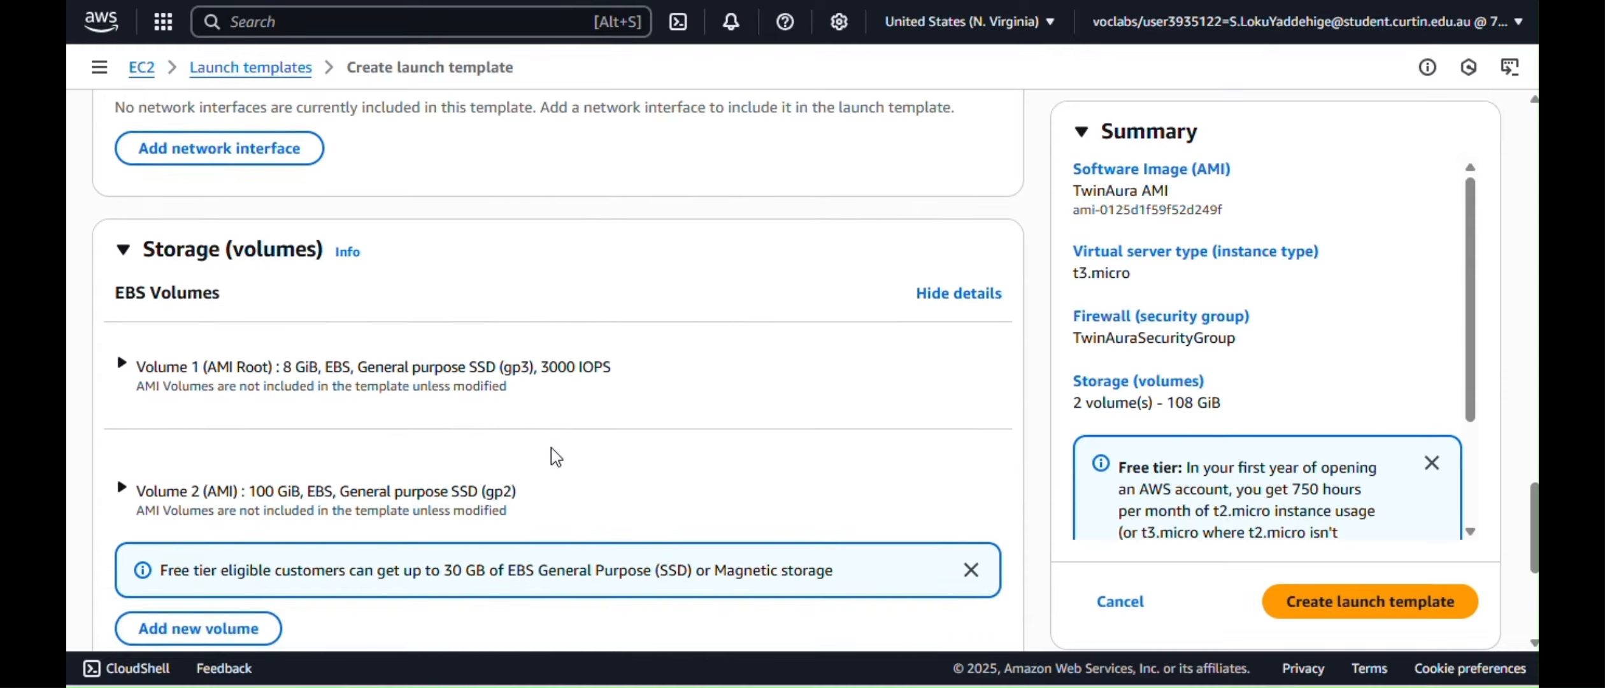
Change the detailed CloudWatch monitoring setting in the advanced details and create the launch template
{"action": "scroll", "coordinate": [556, 456], "scroll_direction": "down", "scroll_amount": 15}
{"action": "scroll", "coordinate": [788, 344], "scroll_direction": "up", "scroll_amount": 5}
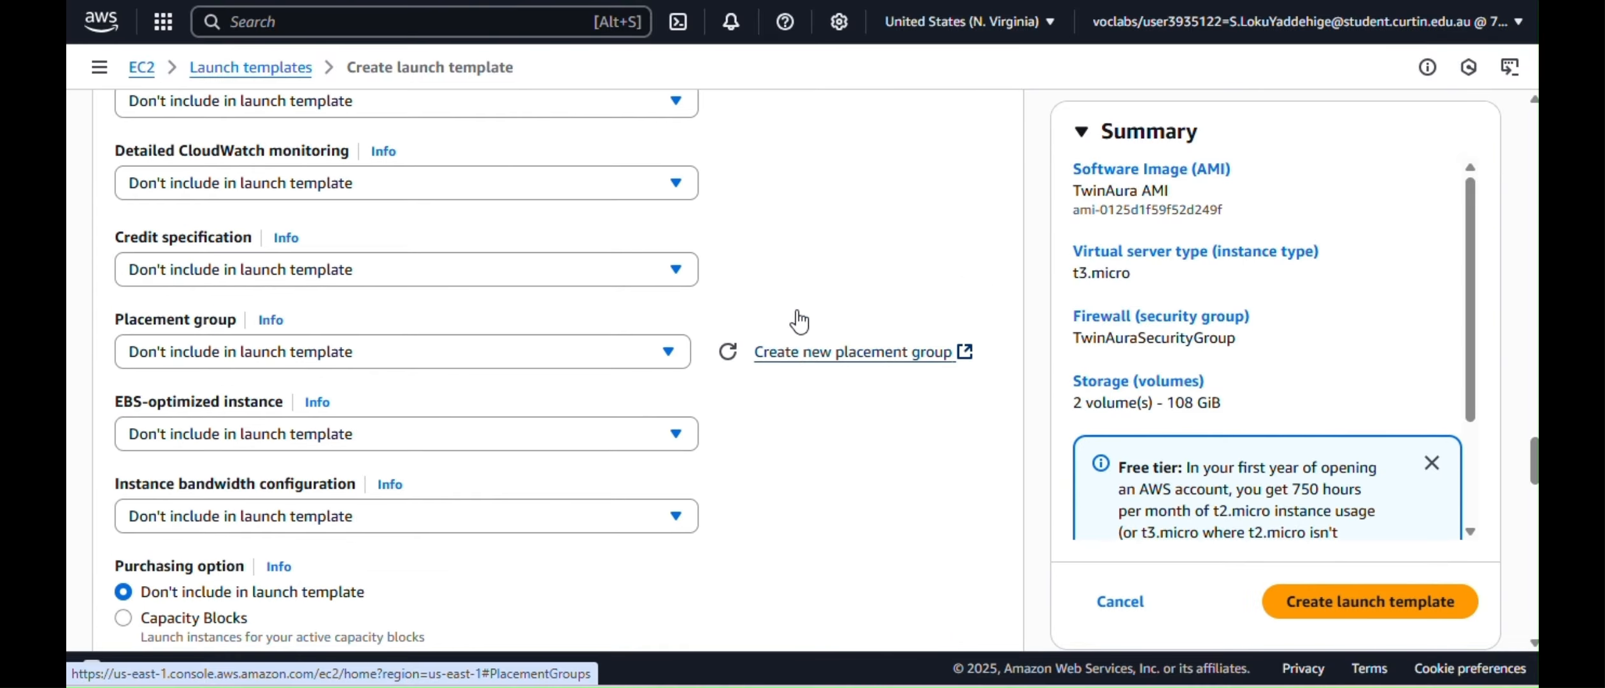
{"action": "left_click", "coordinate": [408, 182]}
{"action": "left_click", "coordinate": [398, 251]}
{"action": "scroll", "coordinate": [403, 272], "scroll_direction": "down", "scroll_amount": 10}
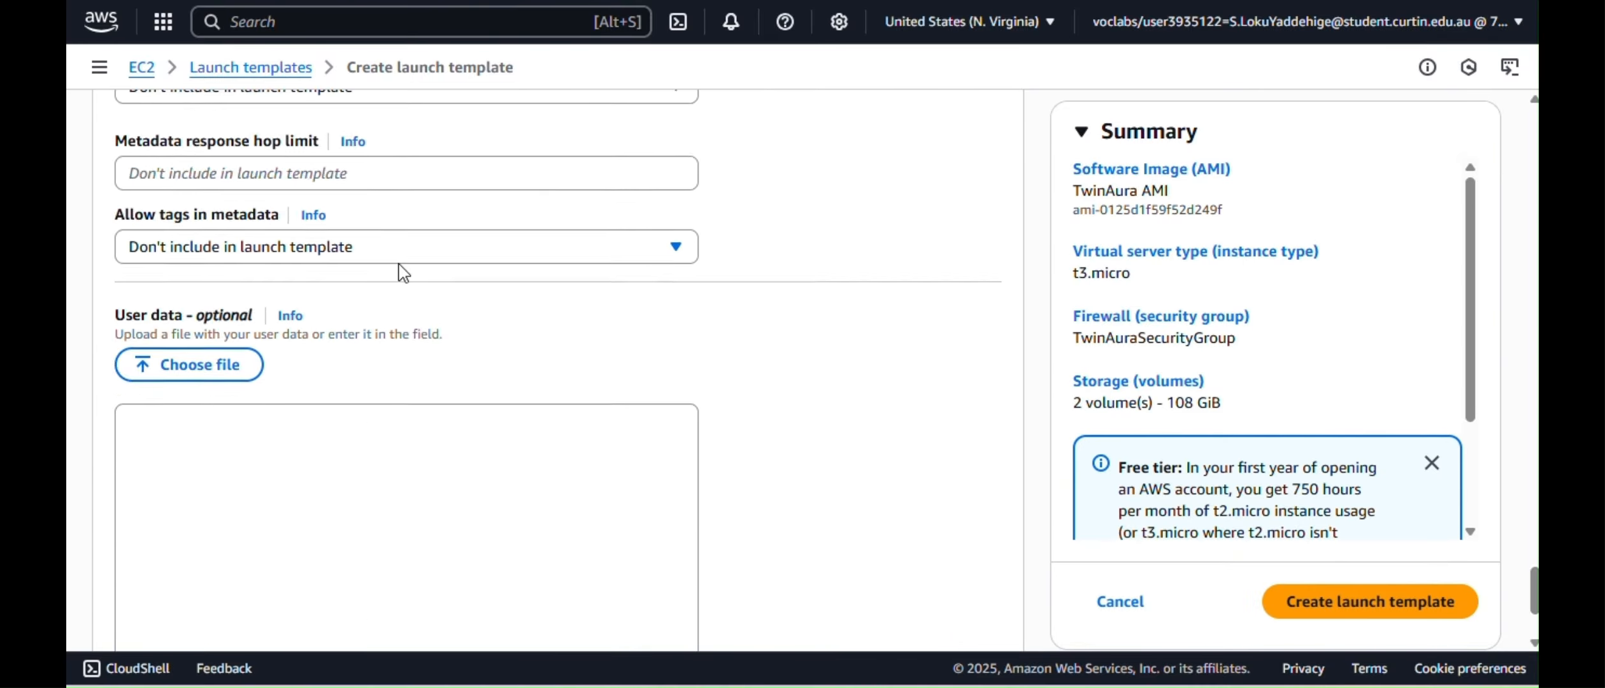
{"action": "scroll", "coordinate": [403, 272], "scroll_direction": "down", "scroll_amount": 3}
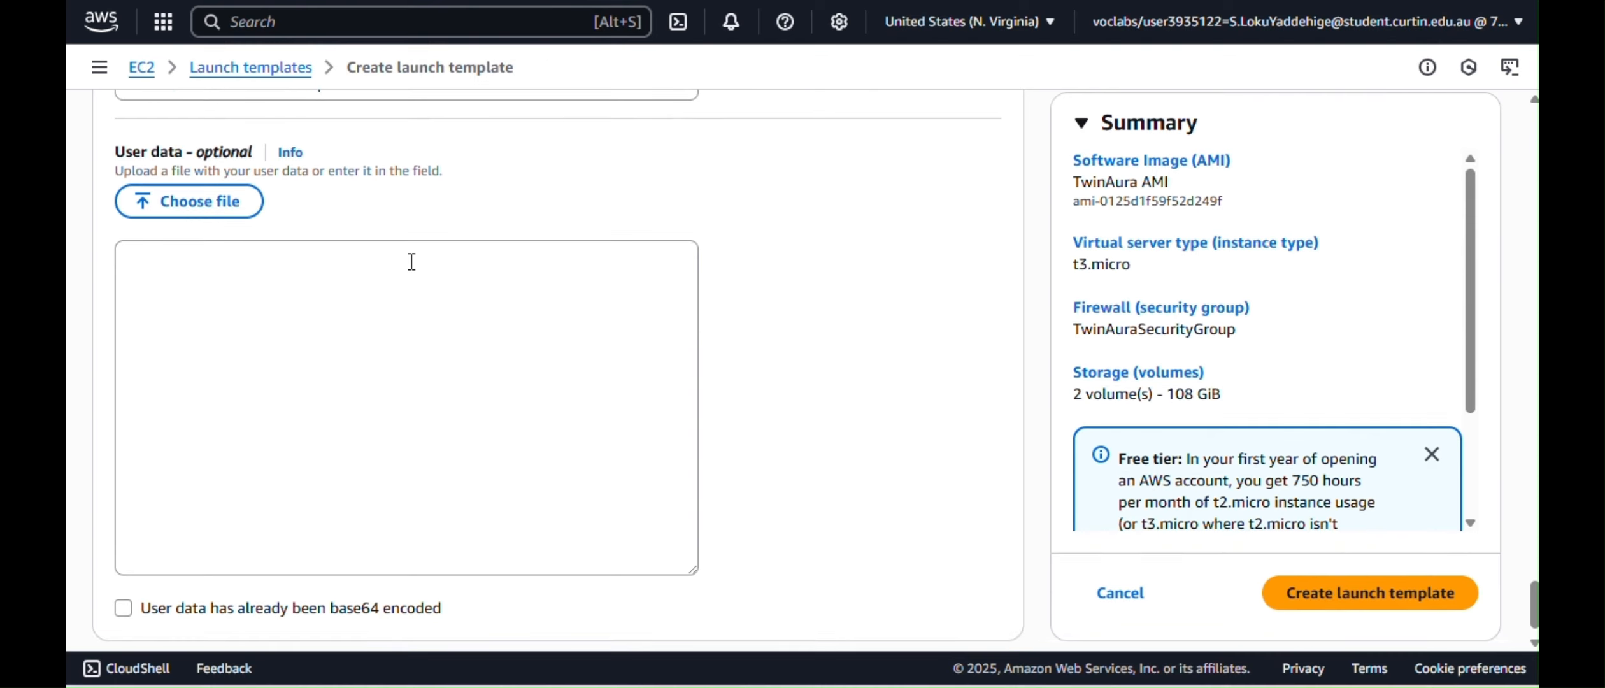
{"action": "left_click", "coordinate": [1315, 602]}
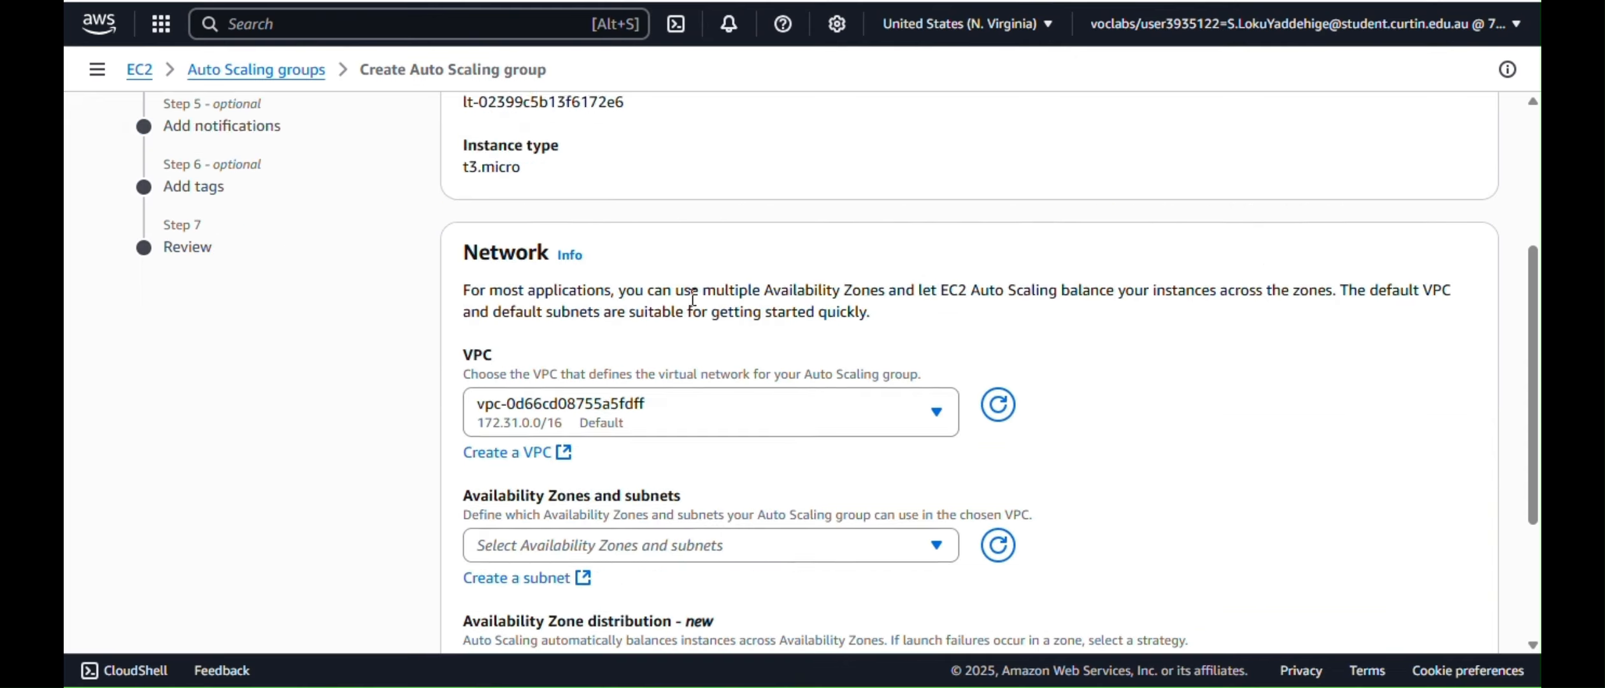
Set the Auto Scaling group's VPC to TwinAuraVPC-vpc
{"action": "scroll", "coordinate": [956, 382], "scroll_direction": "down", "scroll_amount": 3}
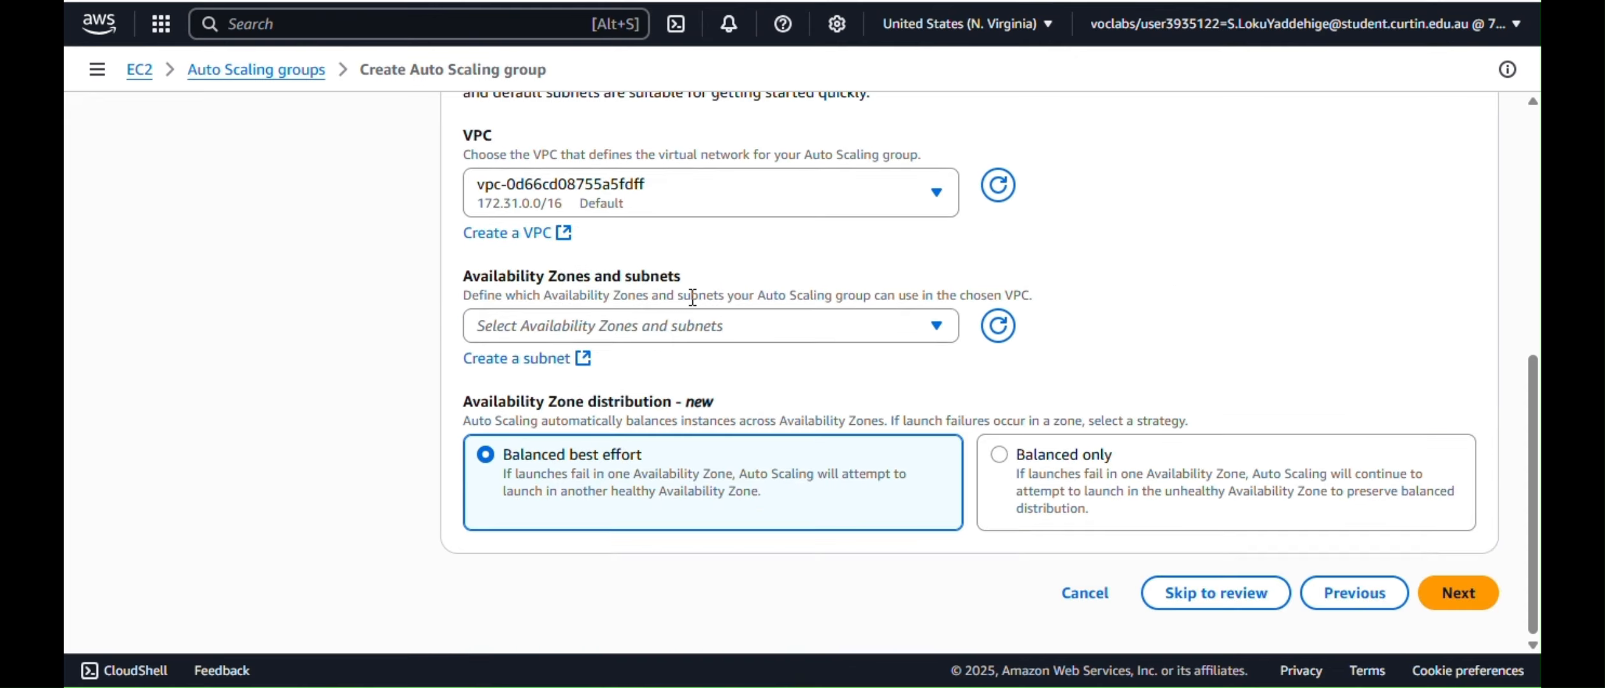
{"action": "scroll", "coordinate": [956, 382], "scroll_direction": "up", "scroll_amount": 1}
{"action": "left_click", "coordinate": [649, 226]}
{"action": "left_click", "coordinate": [650, 376]}
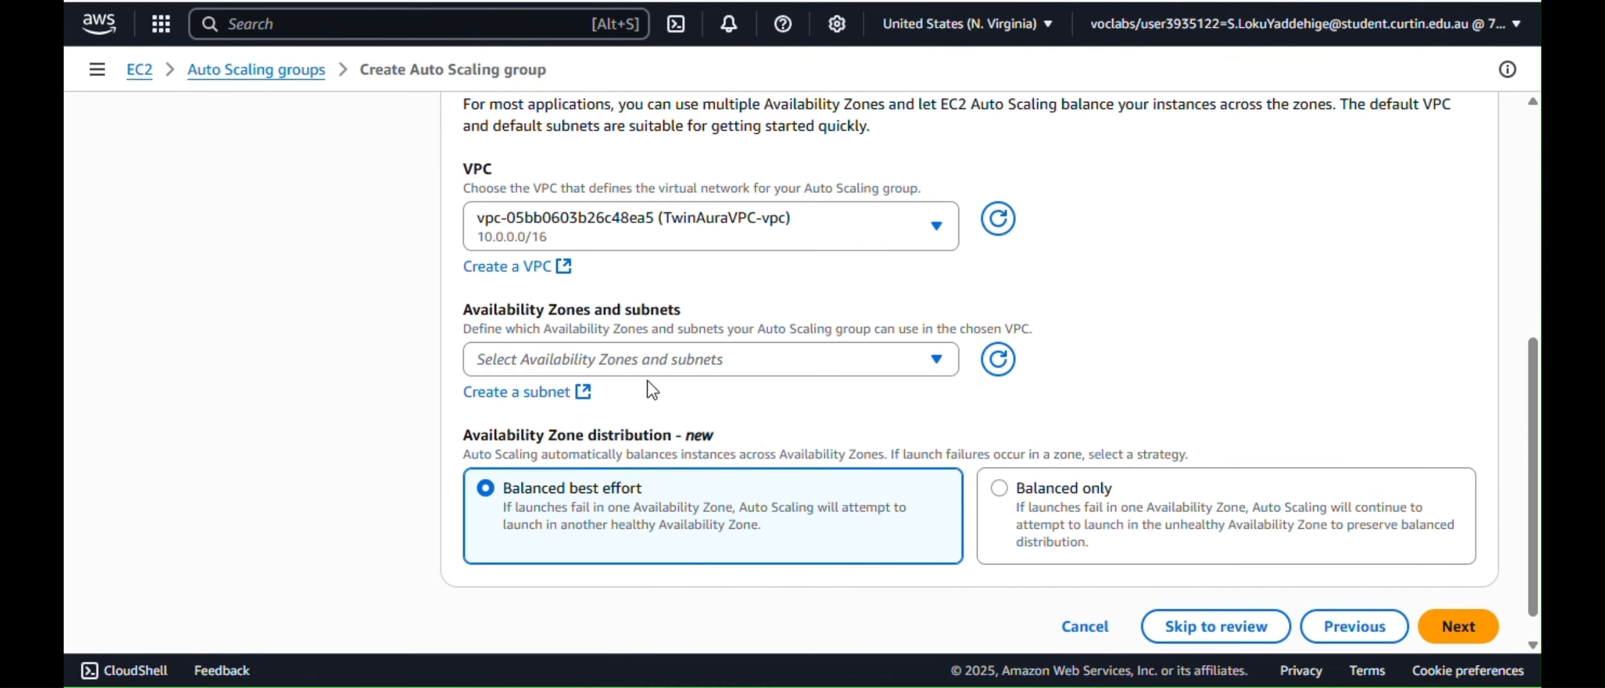
Select the private1 subnet in us-east-1a and private2 subnet in us-east-1b for the Auto Scaling group, and continue to service integration
{"action": "left_click", "coordinate": [665, 367]}
{"action": "left_click", "coordinate": [701, 455]}
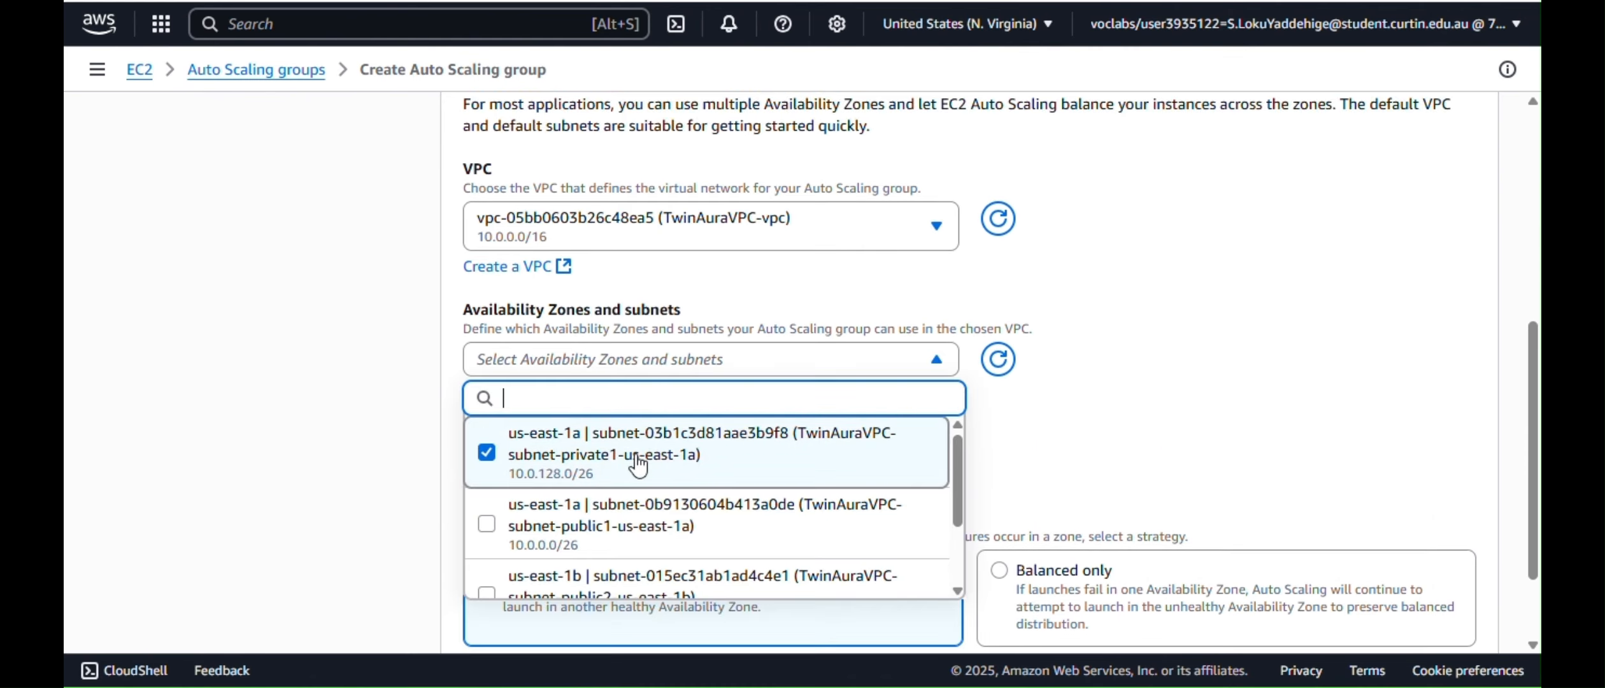
{"action": "scroll", "coordinate": [584, 573], "scroll_direction": "down", "scroll_amount": 3}
{"action": "left_click", "coordinate": [582, 591]}
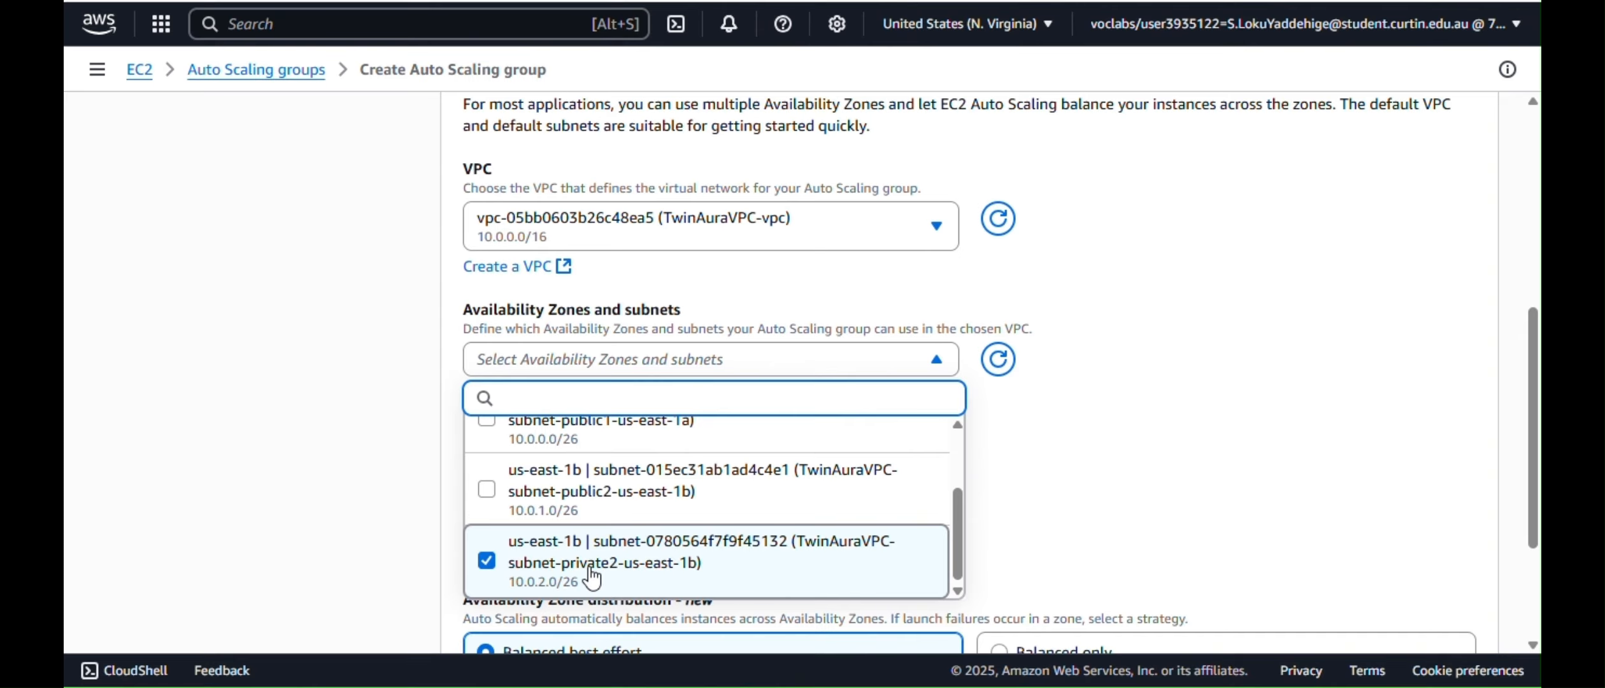
{"action": "scroll", "coordinate": [1019, 510], "scroll_direction": "down", "scroll_amount": 3}
{"action": "left_click", "coordinate": [1441, 599]}
Attach the Auto Scaling group to the existing load balancer through target group TwinAura-TGroup and continue to group size and scaling
{"action": "left_click", "coordinate": [1068, 360]}
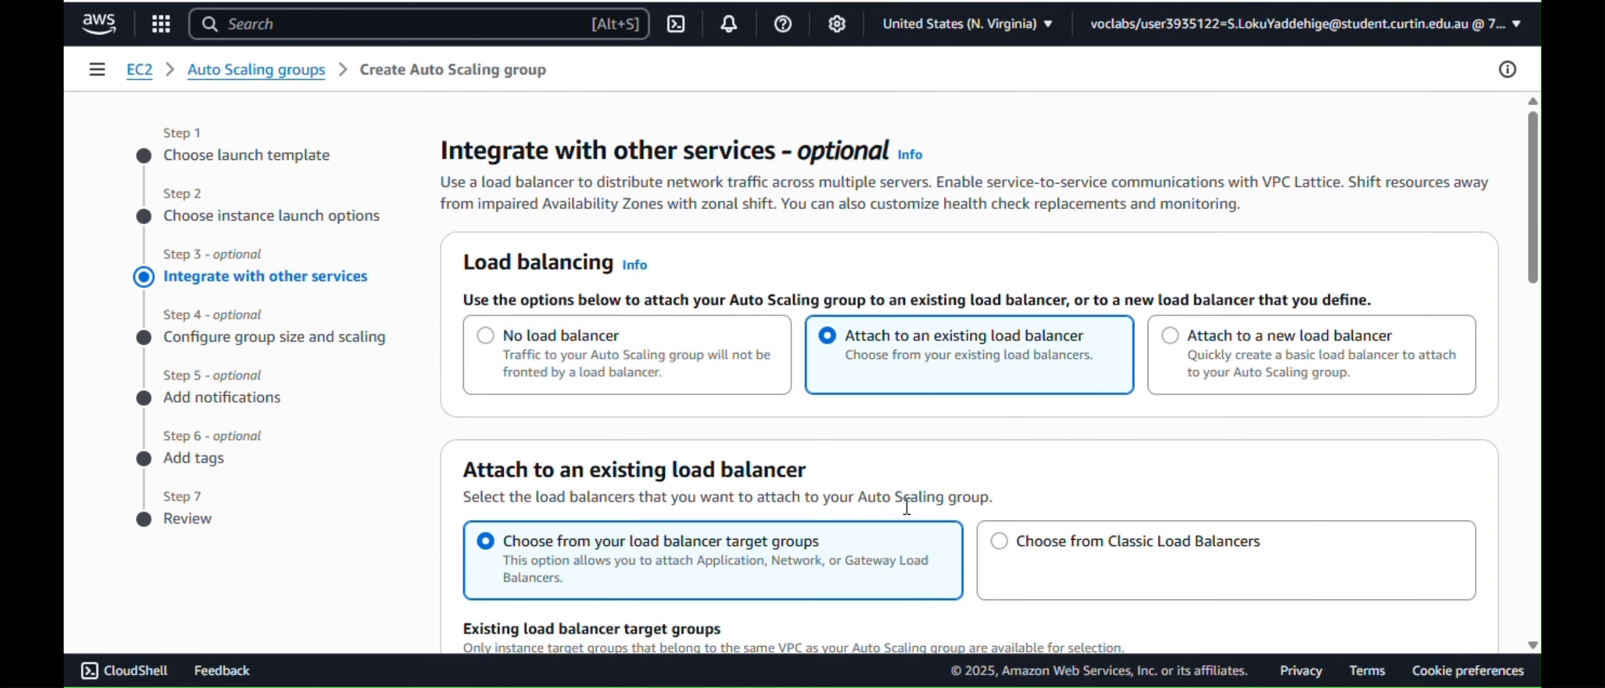
{"action": "scroll", "coordinate": [1063, 435], "scroll_direction": "down", "scroll_amount": 2}
{"action": "left_click", "coordinate": [939, 552]}
{"action": "left_click", "coordinate": [897, 525]}
{"action": "scroll", "coordinate": [902, 527], "scroll_direction": "down", "scroll_amount": 3}
{"action": "scroll", "coordinate": [903, 530], "scroll_direction": "down", "scroll_amount": 10}
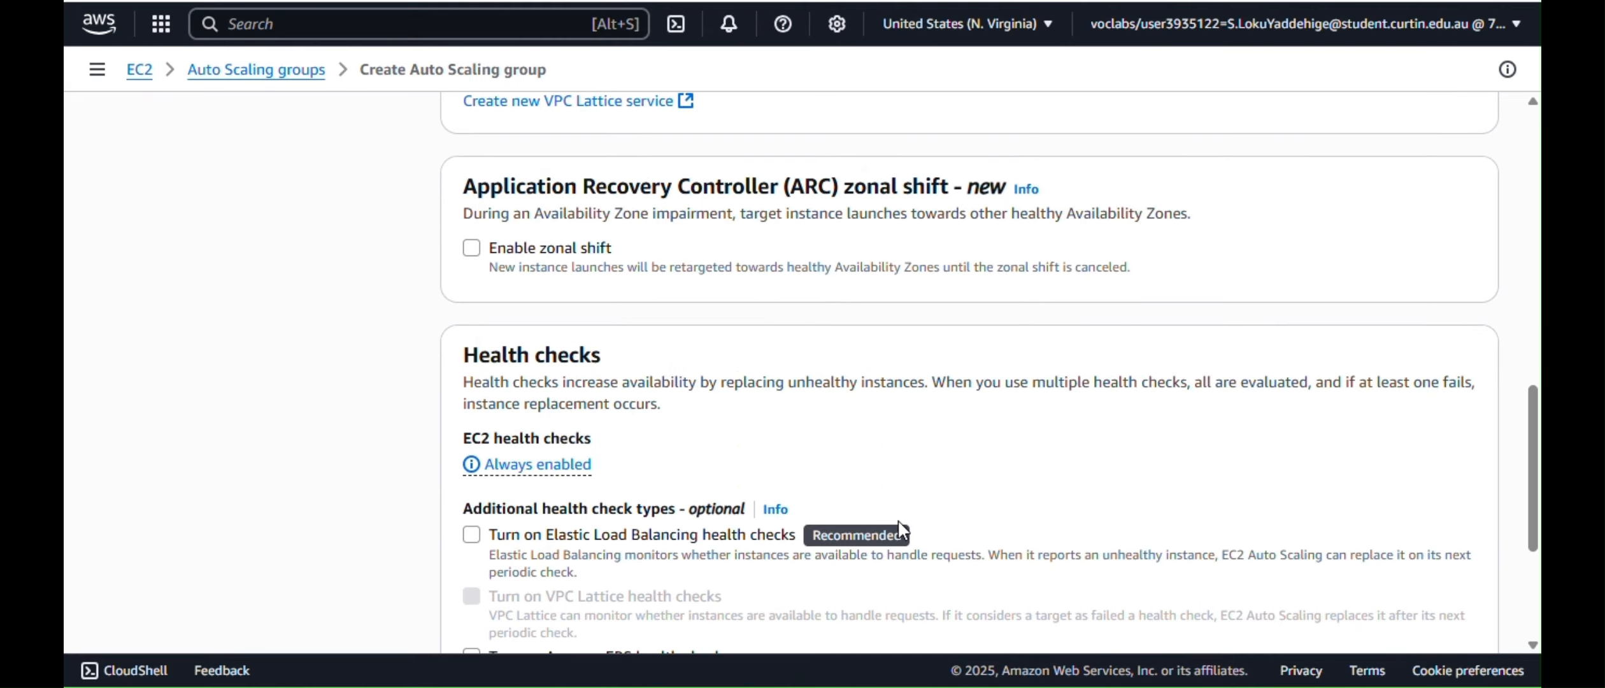
{"action": "scroll", "coordinate": [902, 529], "scroll_direction": "down", "scroll_amount": 5}
{"action": "scroll", "coordinate": [903, 530], "scroll_direction": "up", "scroll_amount": 8}
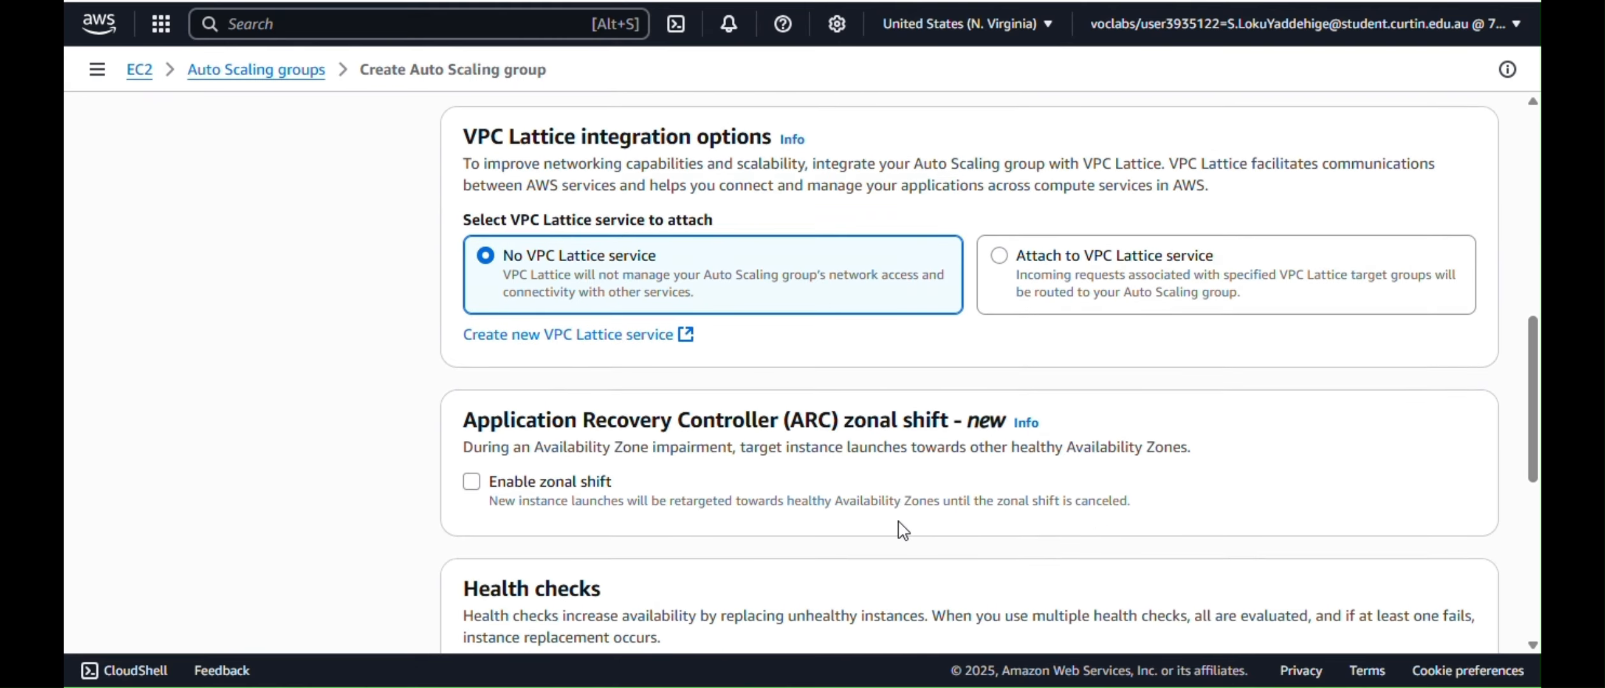
{"action": "scroll", "coordinate": [903, 529], "scroll_direction": "down", "scroll_amount": 8}
{"action": "left_click", "coordinate": [1458, 594]}
{"action": "scroll", "coordinate": [856, 402], "scroll_direction": "down", "scroll_amount": 10}
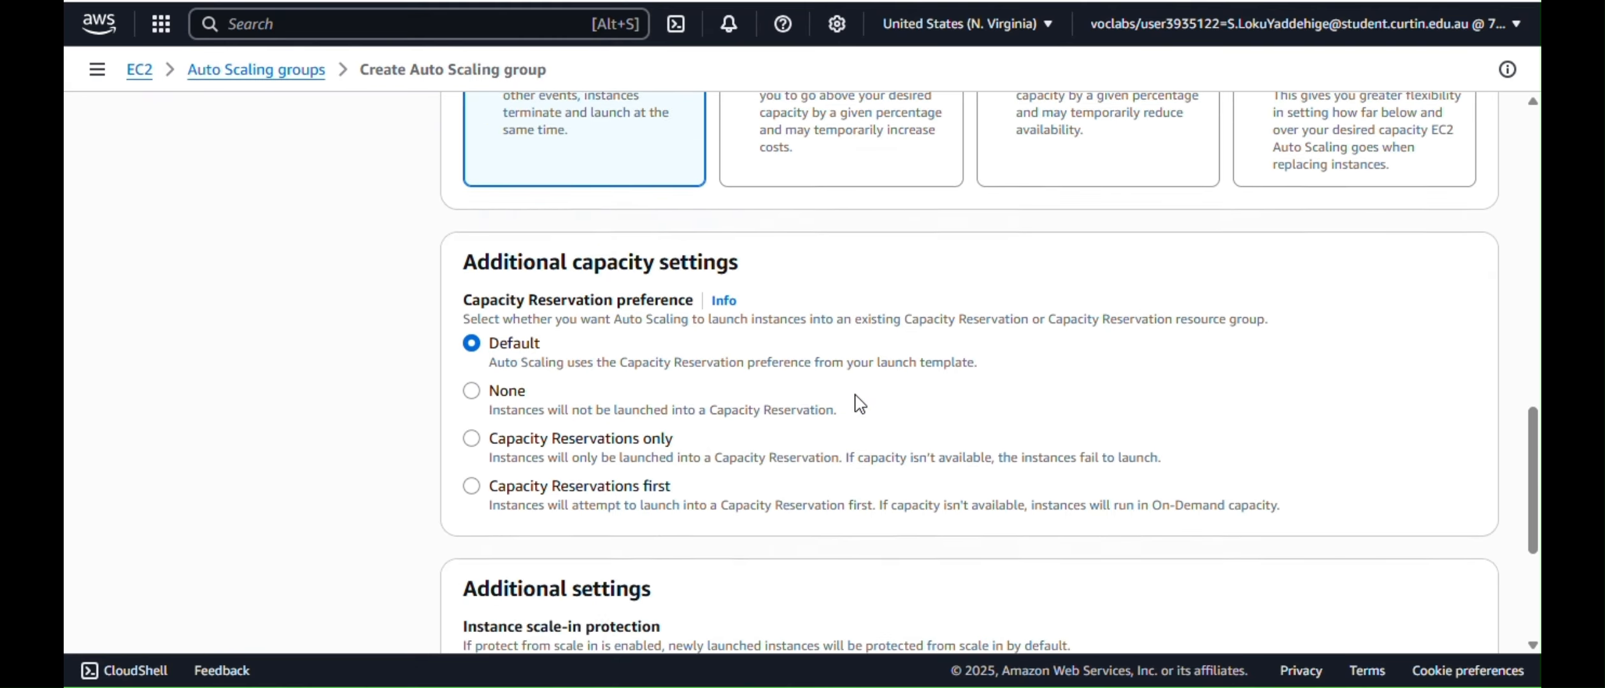
Set the Auto Scaling group's desired capacity to 2
{"action": "scroll", "coordinate": [856, 402], "scroll_direction": "down", "scroll_amount": 4}
{"action": "left_click", "coordinate": [662, 444]}
{"action": "scroll", "coordinate": [669, 413], "scroll_direction": "up", "scroll_amount": 15}
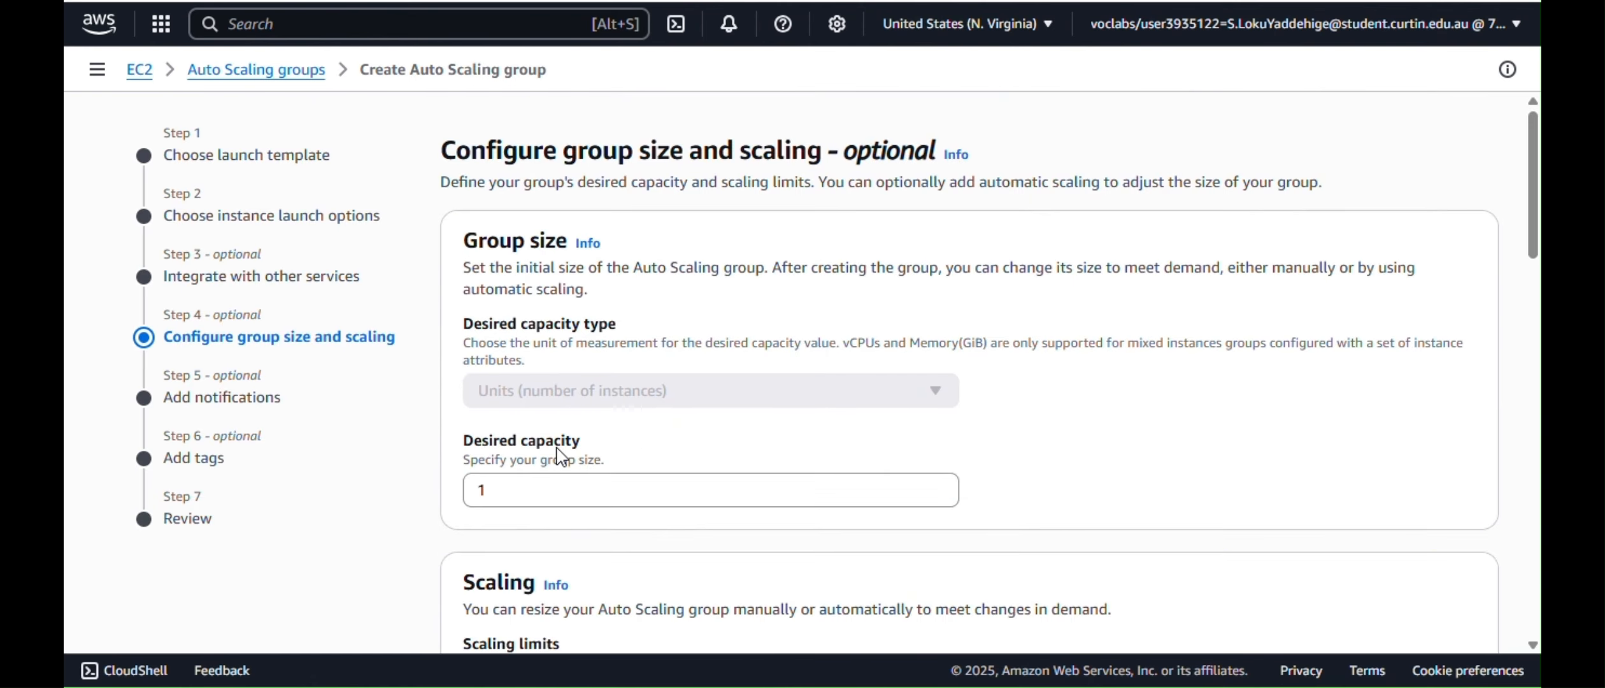
{"action": "left_click", "coordinate": [573, 482]}
{"action": "key", "text": "BackSpace"}
{"action": "type", "text": "2"}
Choose a target tracking scaling policy with a target value of 60 for the group and continue to the notifications step
{"action": "scroll", "coordinate": [777, 547], "scroll_direction": "down", "scroll_amount": 4}
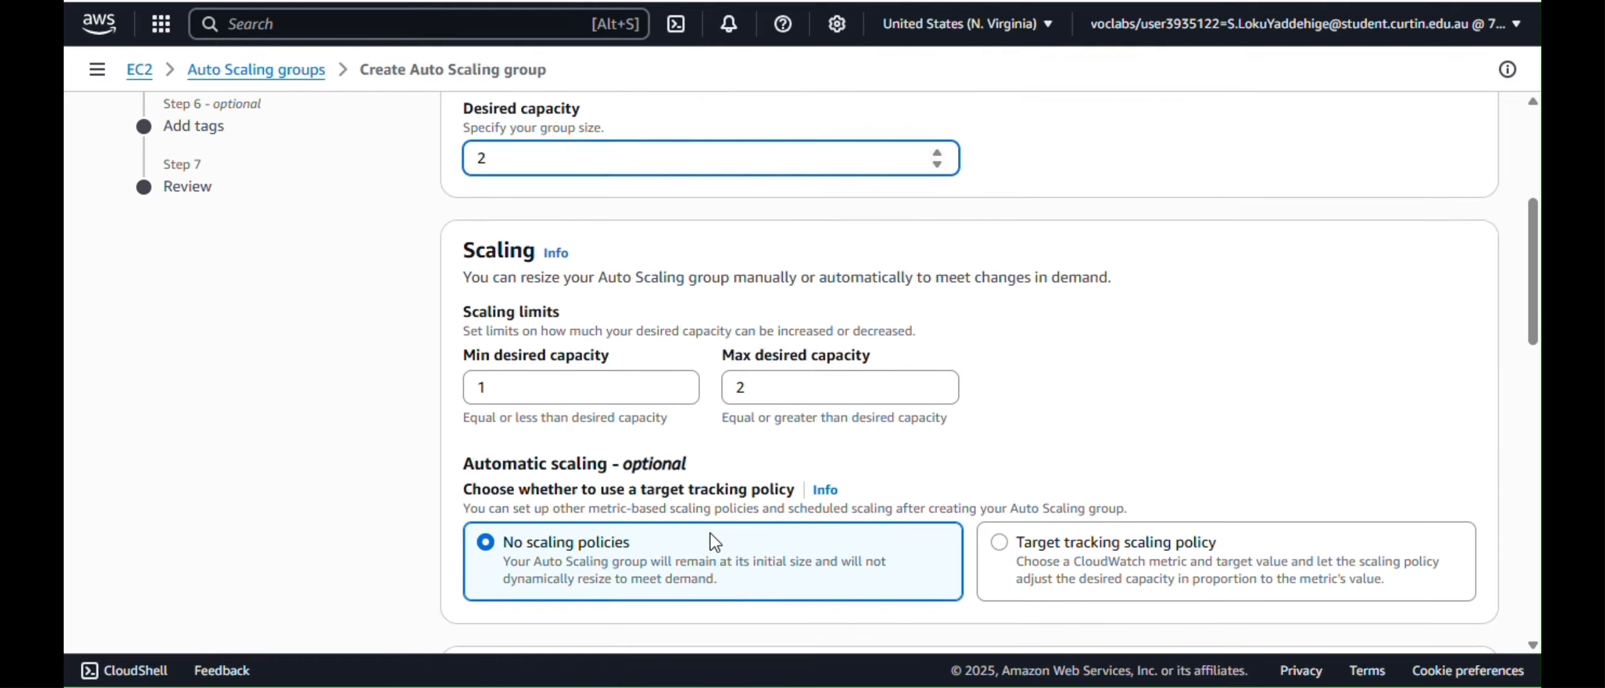
{"action": "left_click", "coordinate": [1008, 548]}
{"action": "scroll", "coordinate": [1012, 555], "scroll_direction": "down", "scroll_amount": 2}
{"action": "scroll", "coordinate": [1012, 555], "scroll_direction": "down", "scroll_amount": 12}
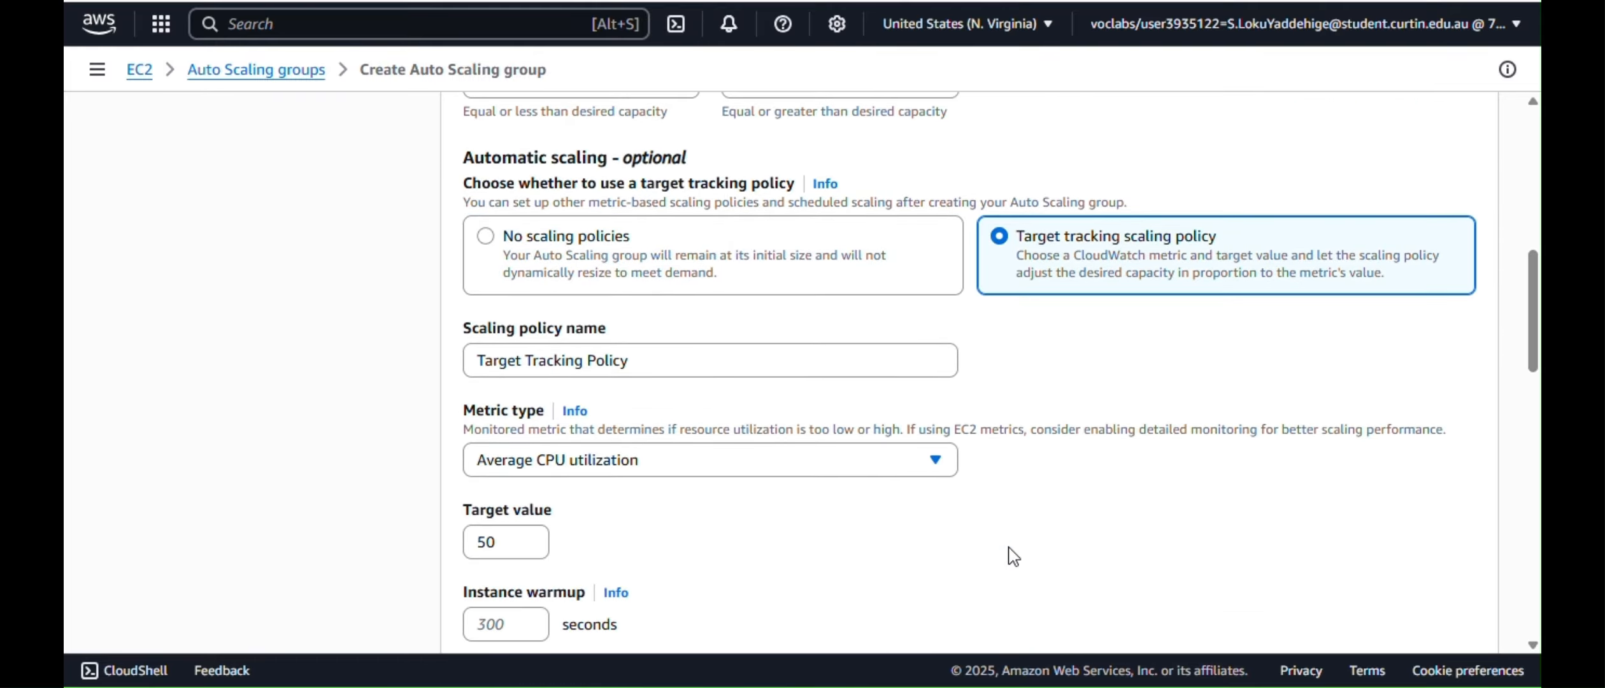
{"action": "scroll", "coordinate": [1012, 556], "scroll_direction": "up", "scroll_amount": 8}
{"action": "left_click", "coordinate": [484, 375]}
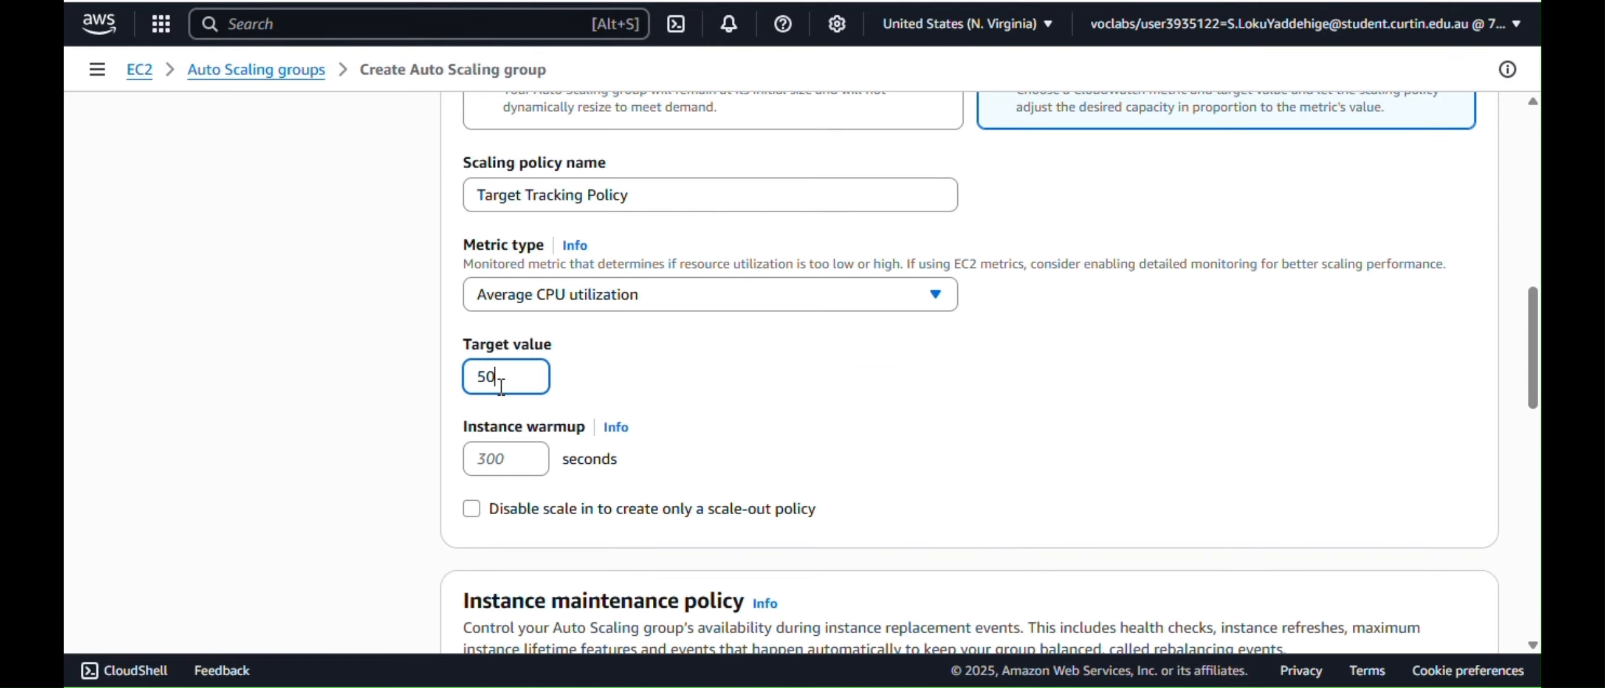
{"action": "key", "text": "BackSpace"}
{"action": "key", "text": "BackSpace"}
{"action": "type", "text": "60"}
{"action": "scroll", "coordinate": [283, 368], "scroll_direction": "down", "scroll_amount": 9}
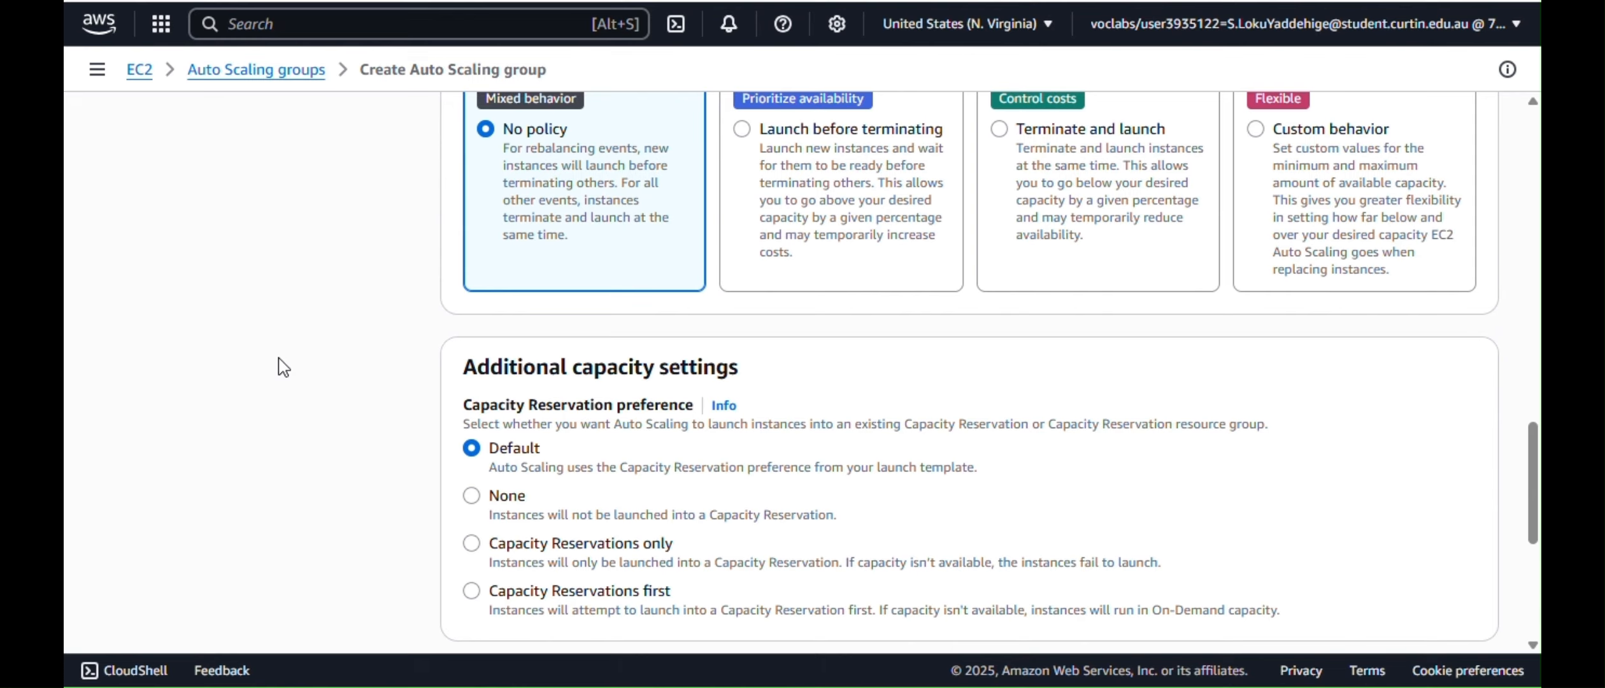
{"action": "scroll", "coordinate": [284, 367], "scroll_direction": "down", "scroll_amount": 5}
{"action": "left_click", "coordinate": [1472, 599]}
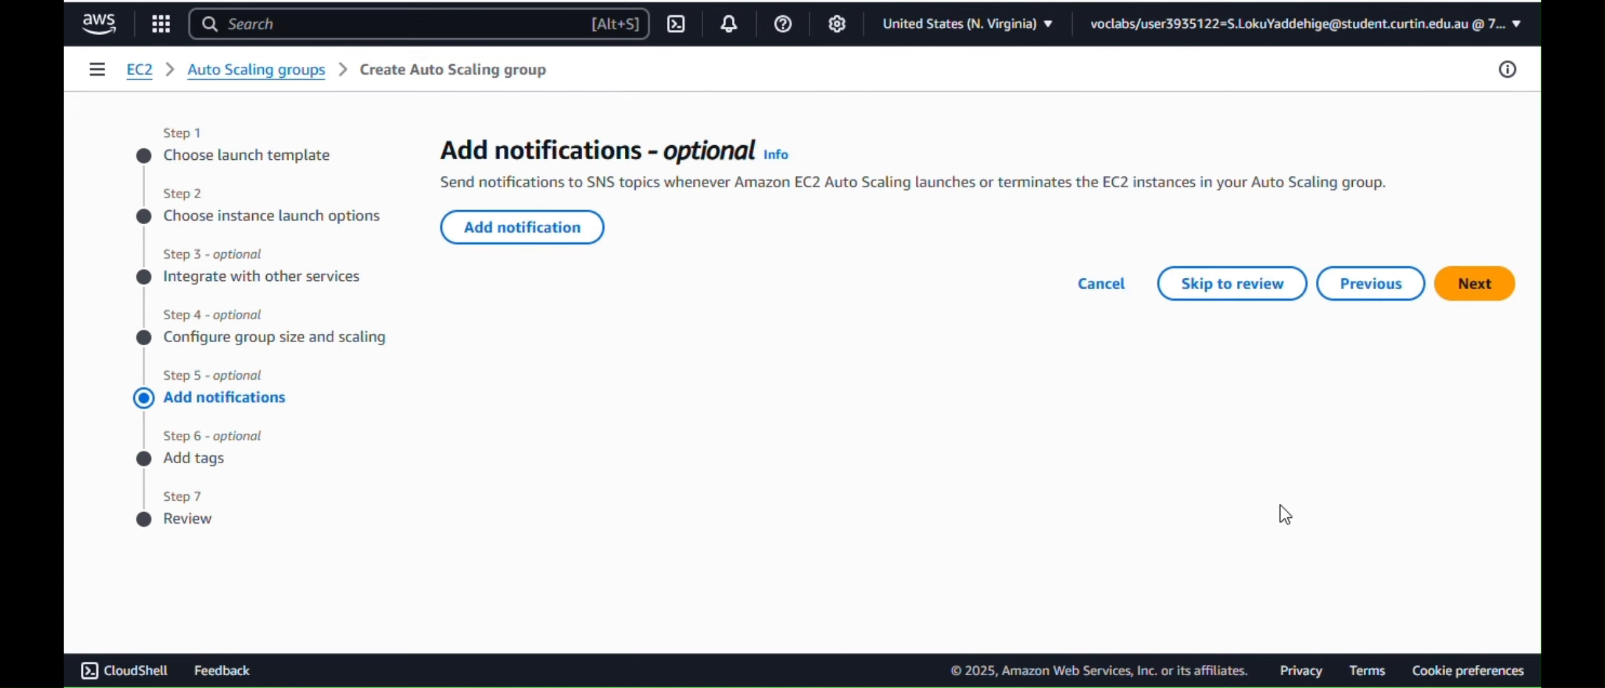
Skip notifications, add a tag with the key TwinAuraScale to the Auto Scaling group and continue to the review
{"action": "left_click", "coordinate": [1459, 293]}
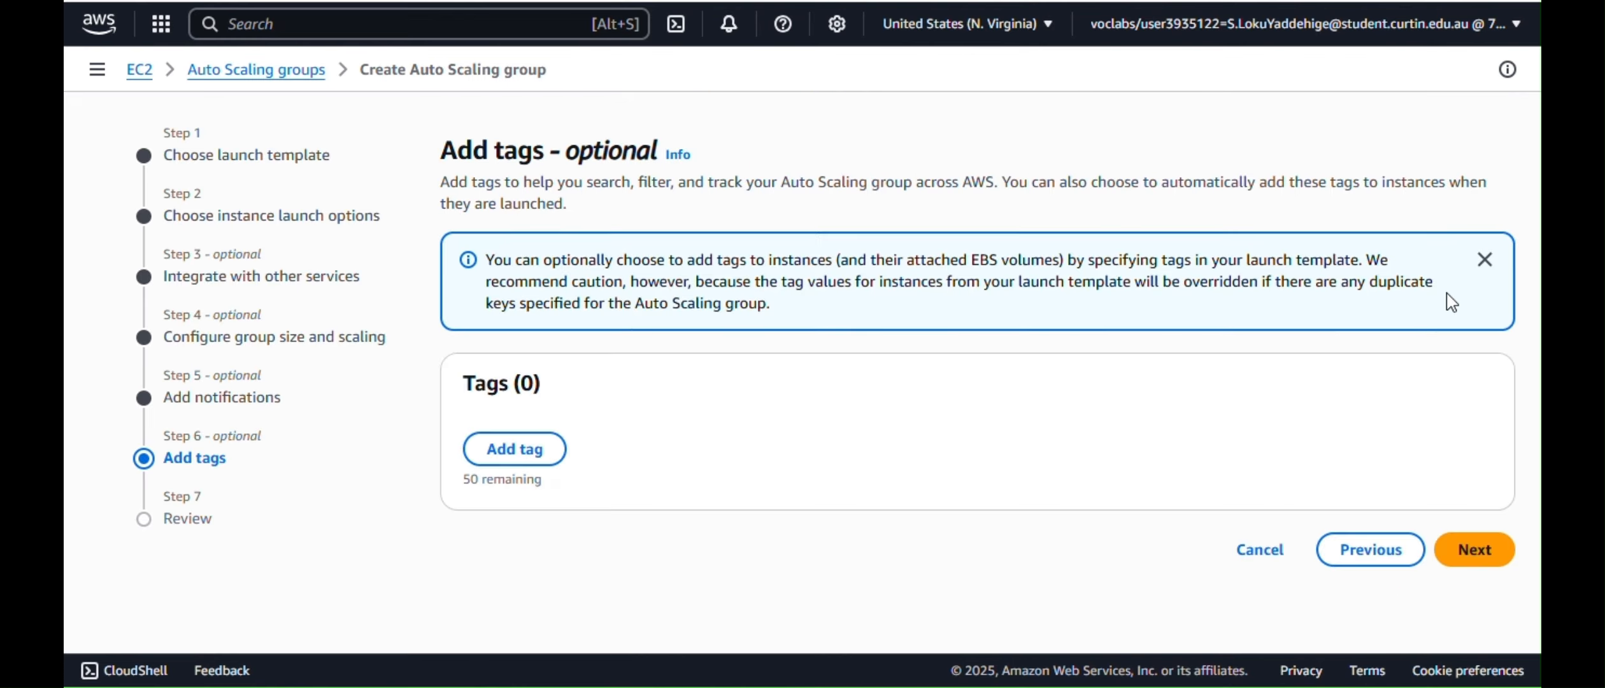
{"action": "left_click", "coordinate": [542, 441]}
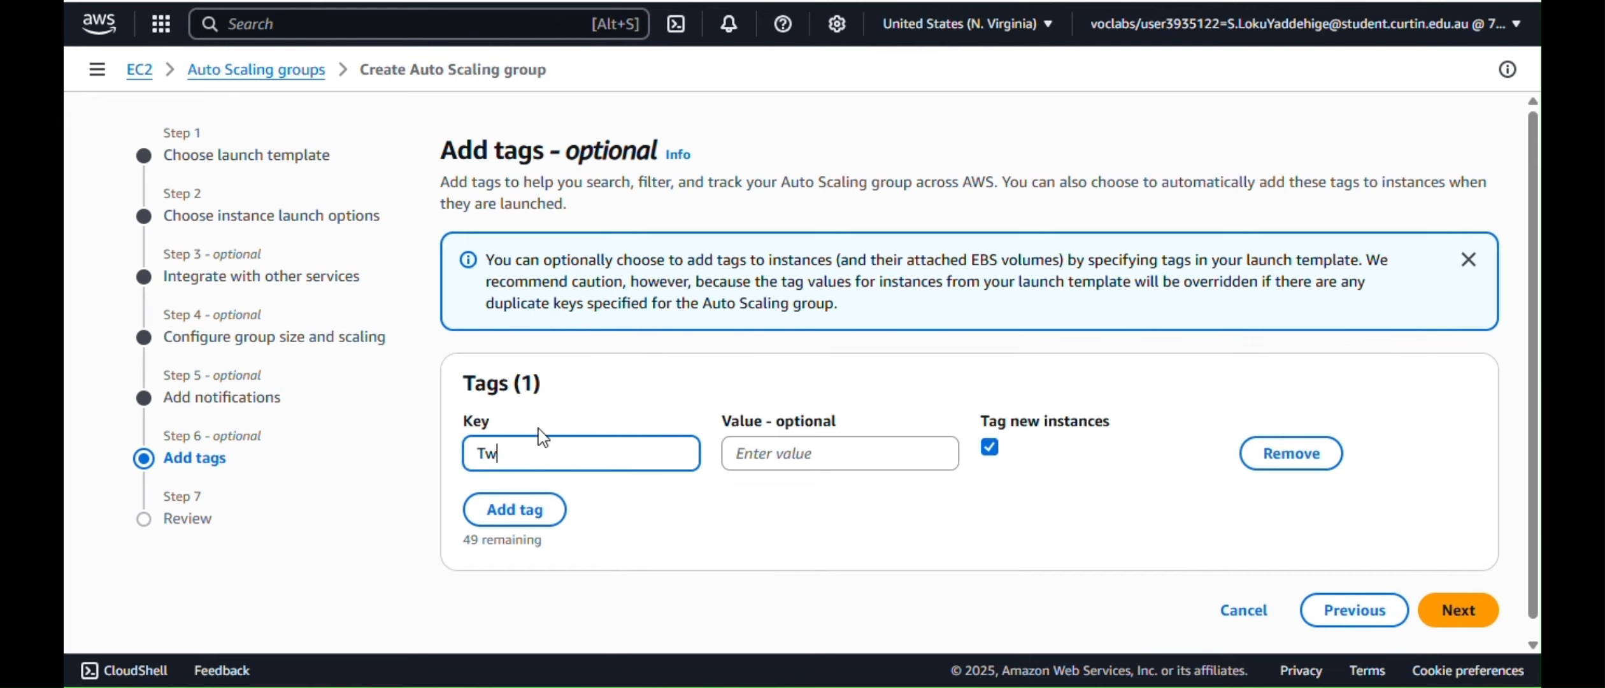
{"action": "type", "text": "TwinAuraScale"}
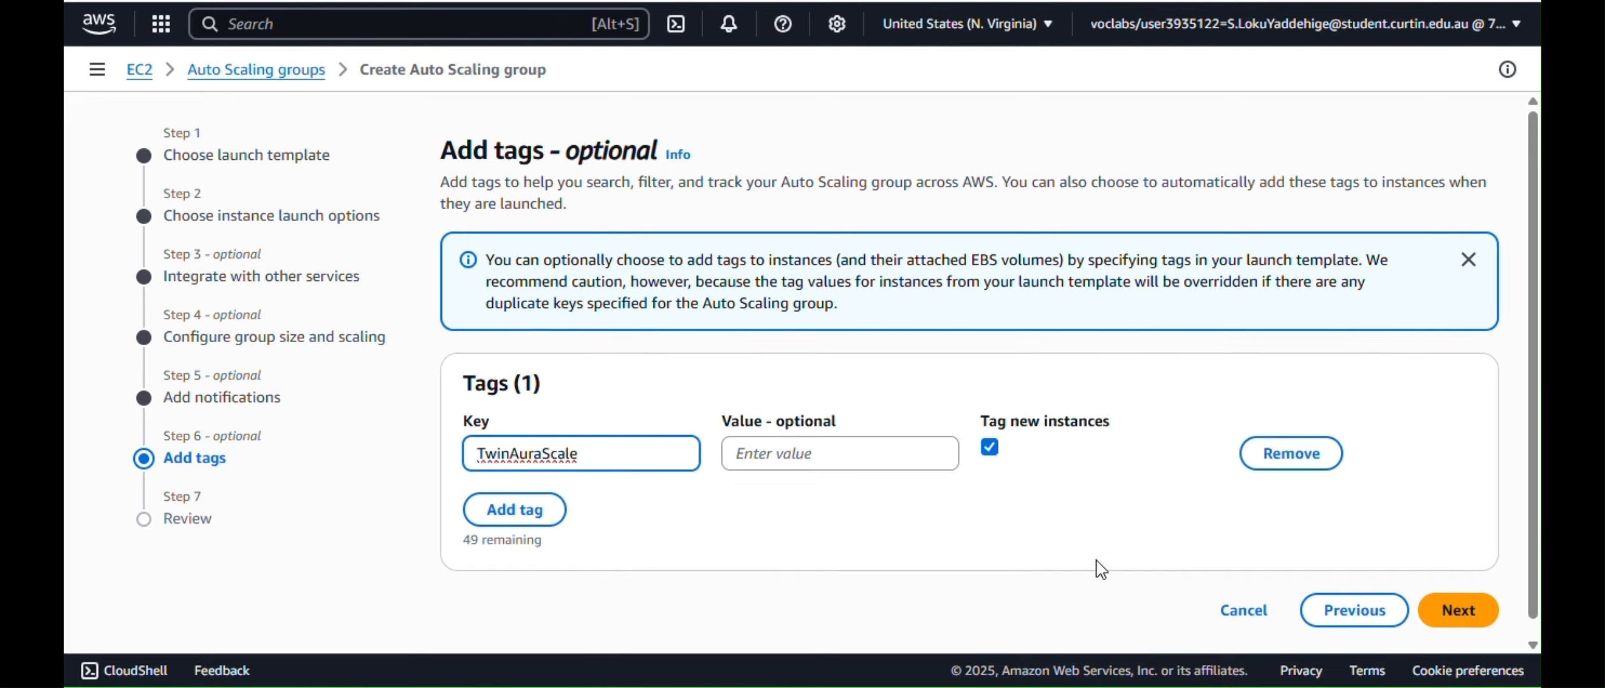
{"action": "left_click", "coordinate": [1458, 609]}
{"action": "scroll", "coordinate": [1327, 568], "scroll_direction": "down", "scroll_amount": 5}
{"action": "scroll", "coordinate": [1326, 569], "scroll_direction": "down", "scroll_amount": 10}
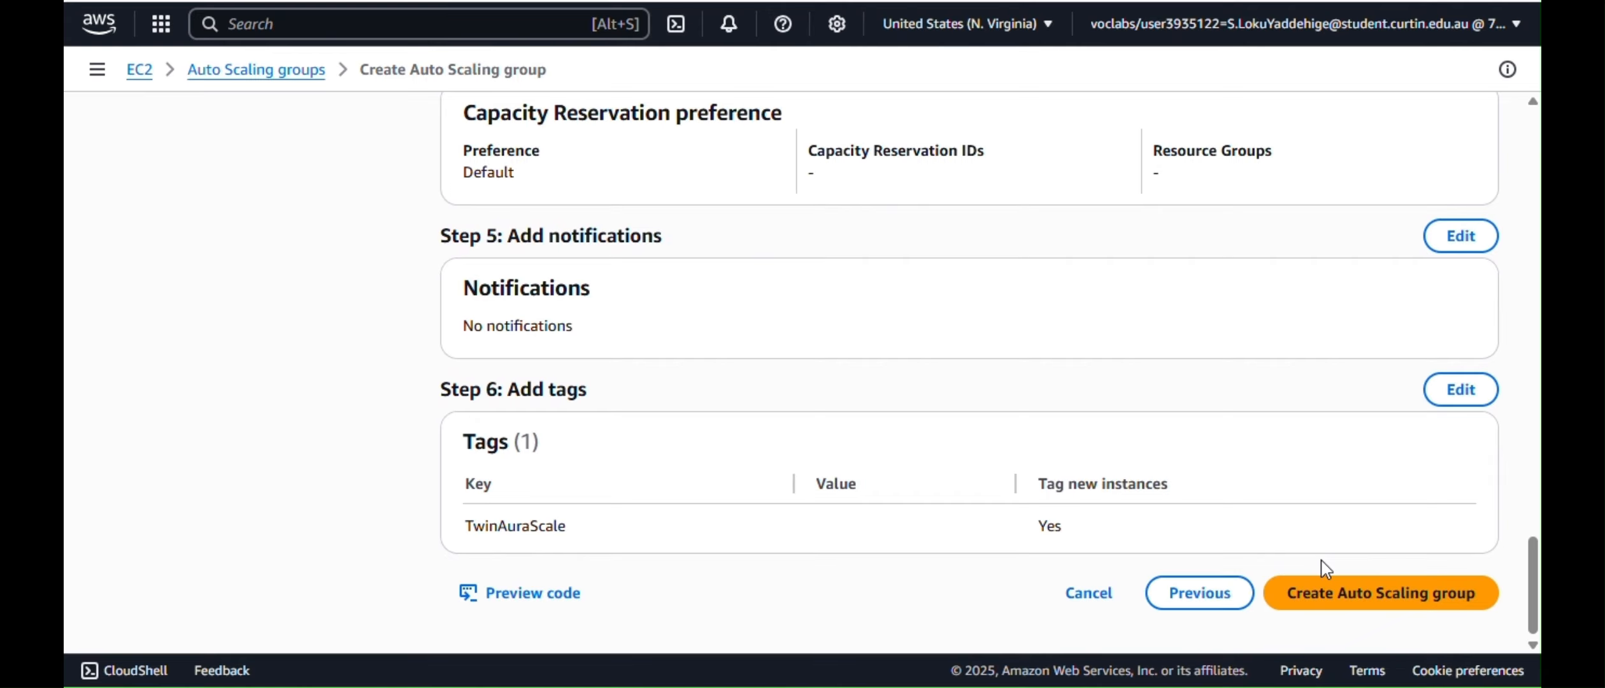
Return to the tags step, set the tag's value to TwinAuraScale and continue to the review
{"action": "left_click", "coordinate": [1249, 605]}
{"action": "left_click", "coordinate": [829, 451]}
{"action": "type", "text": "TwinAuraScale"}
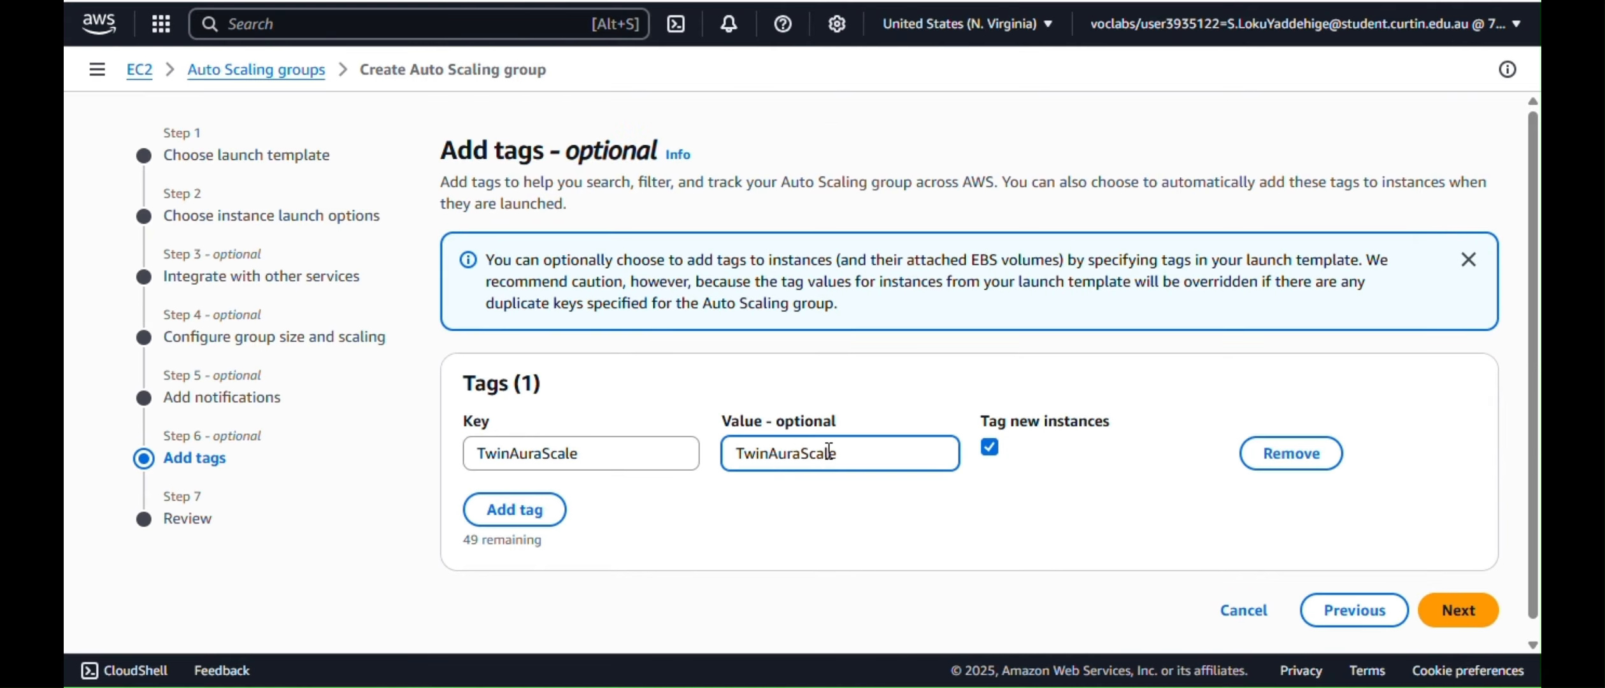
{"action": "left_click", "coordinate": [1459, 609]}
{"action": "scroll", "coordinate": [1327, 605], "scroll_direction": "down", "scroll_amount": 15}
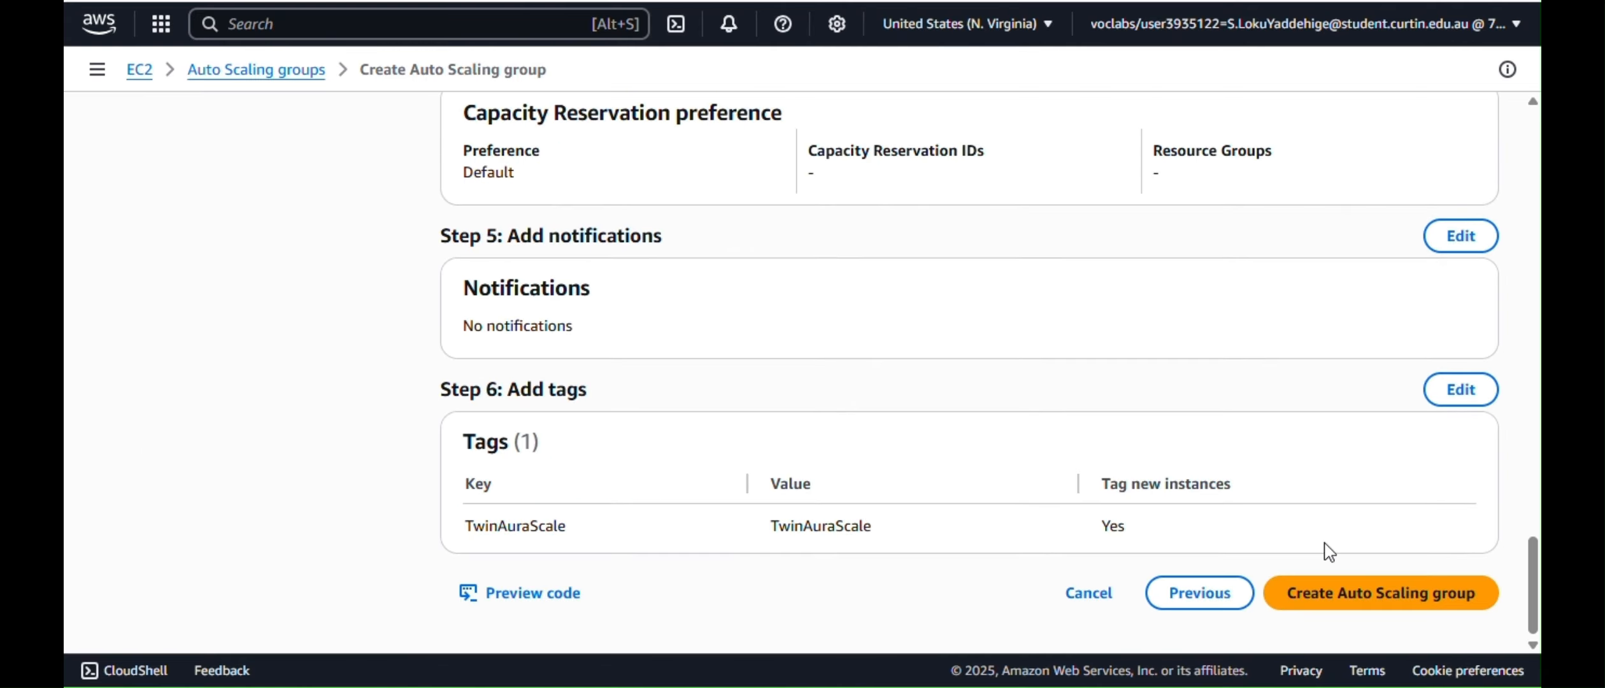
Review the configuration from launch template to tags and create the Auto Scaling group
{"action": "scroll", "coordinate": [1193, 350], "scroll_direction": "up", "scroll_amount": 15}
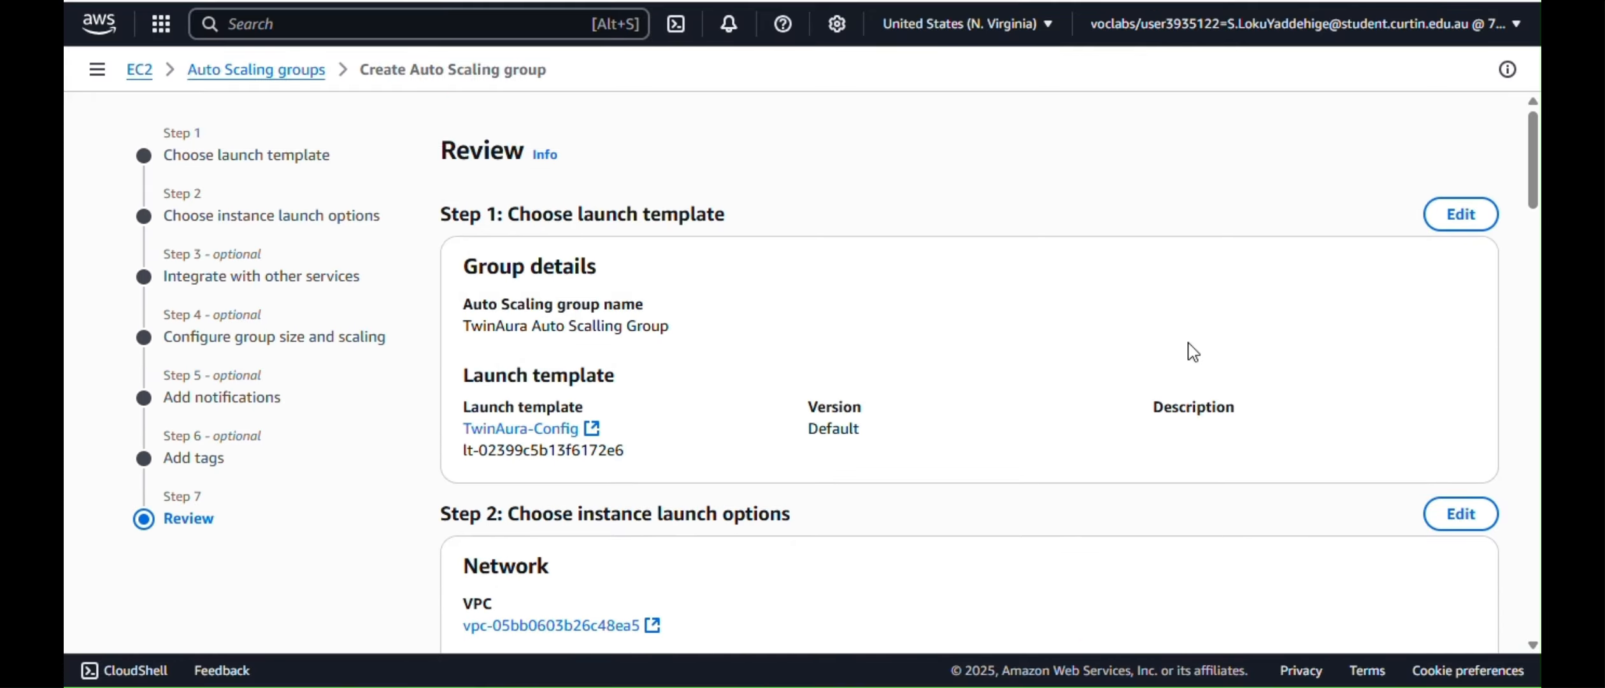
{"action": "scroll", "coordinate": [1193, 351], "scroll_direction": "down", "scroll_amount": 15}
{"action": "left_click", "coordinate": [1419, 593]}
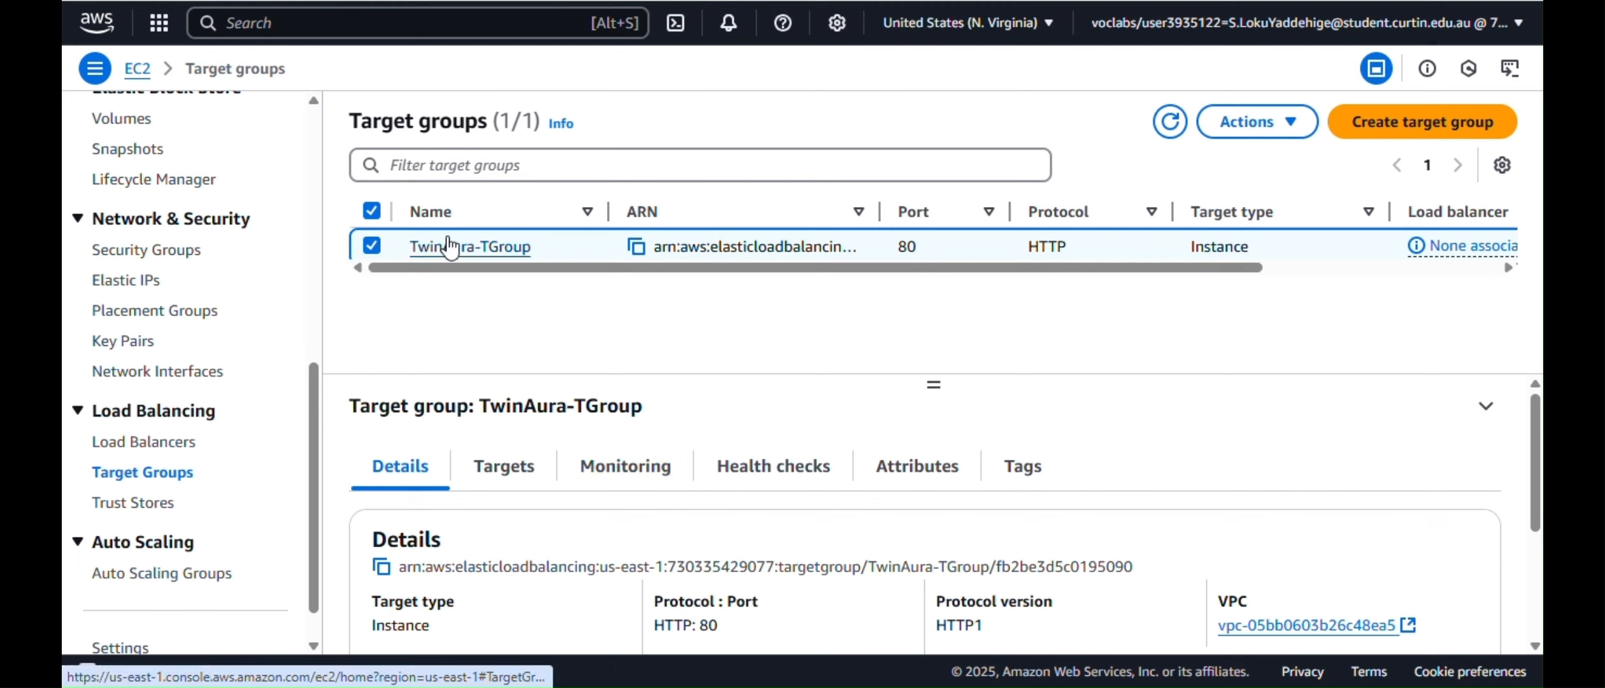
Examine the details and registered targets of target group TwinAura-TGroup
{"action": "left_click", "coordinate": [449, 245]}
{"action": "scroll", "coordinate": [448, 245], "scroll_direction": "down", "scroll_amount": 1}
{"action": "scroll", "coordinate": [449, 245], "scroll_direction": "up", "scroll_amount": 1}
{"action": "key", "text": "alt+Left"}
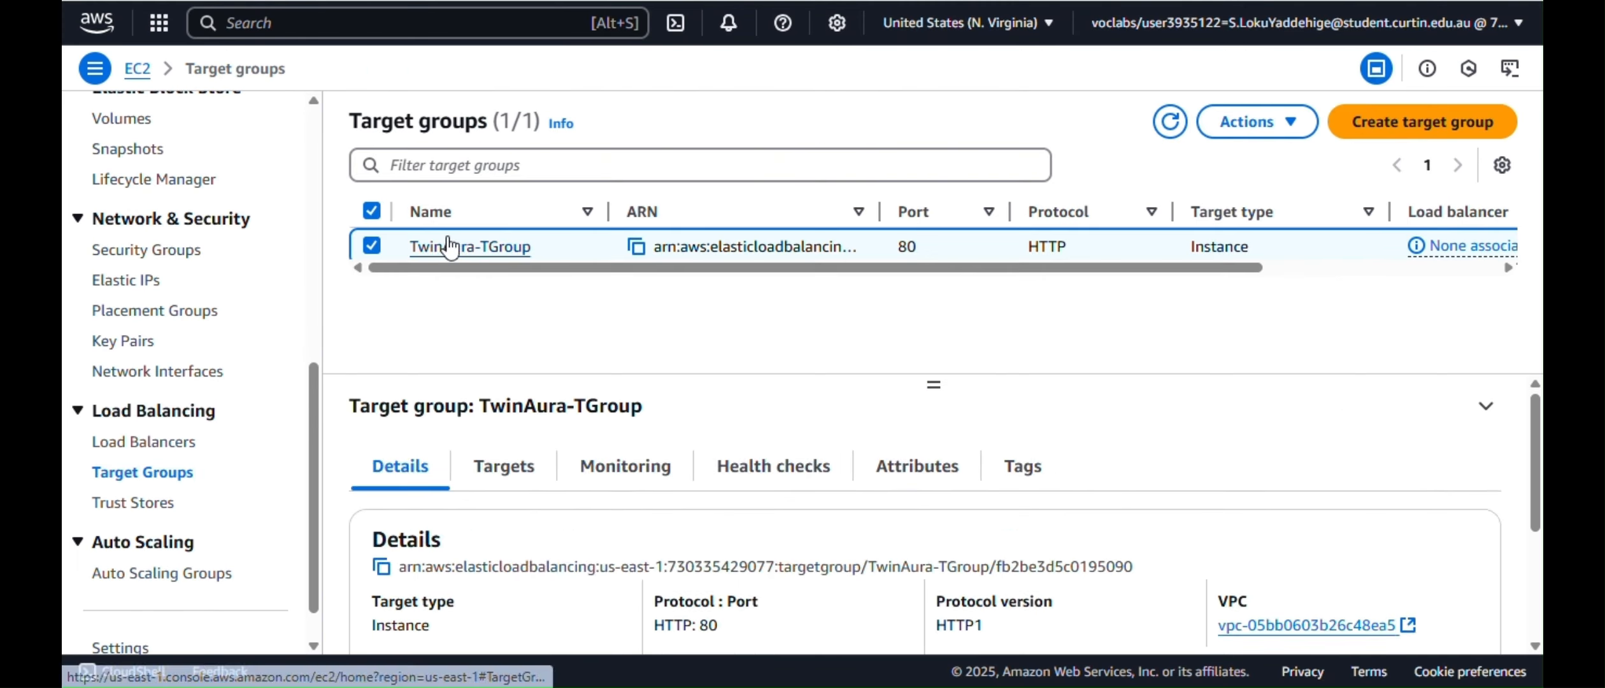
{"action": "scroll", "coordinate": [801, 620], "scroll_direction": "down", "scroll_amount": 3}
{"action": "scroll", "coordinate": [801, 620], "scroll_direction": "up", "scroll_amount": 2}
{"action": "scroll", "coordinate": [804, 620], "scroll_direction": "up", "scroll_amount": 2}
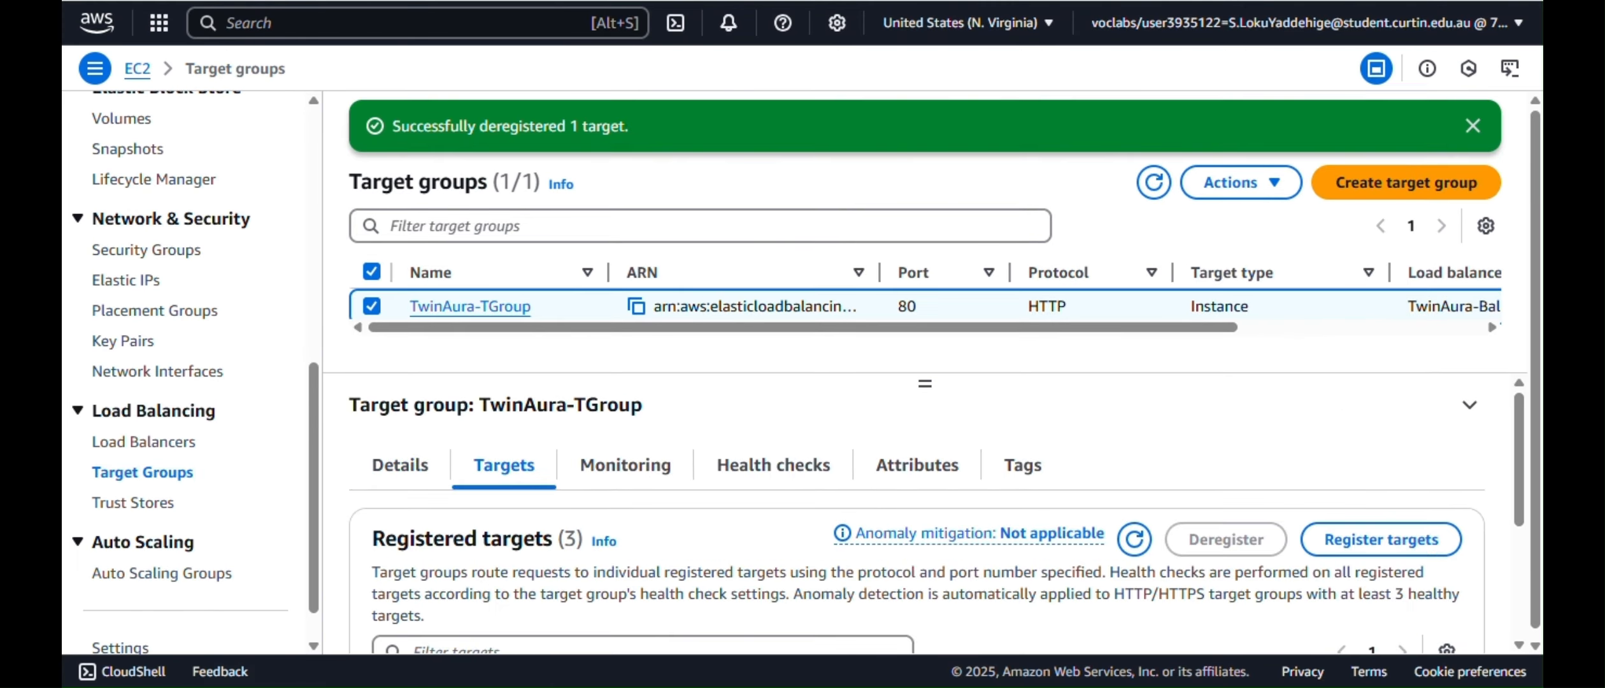
{"action": "scroll", "coordinate": [1133, 555], "scroll_direction": "down", "scroll_amount": 3}
{"action": "scroll", "coordinate": [1132, 555], "scroll_direction": "up", "scroll_amount": 1}
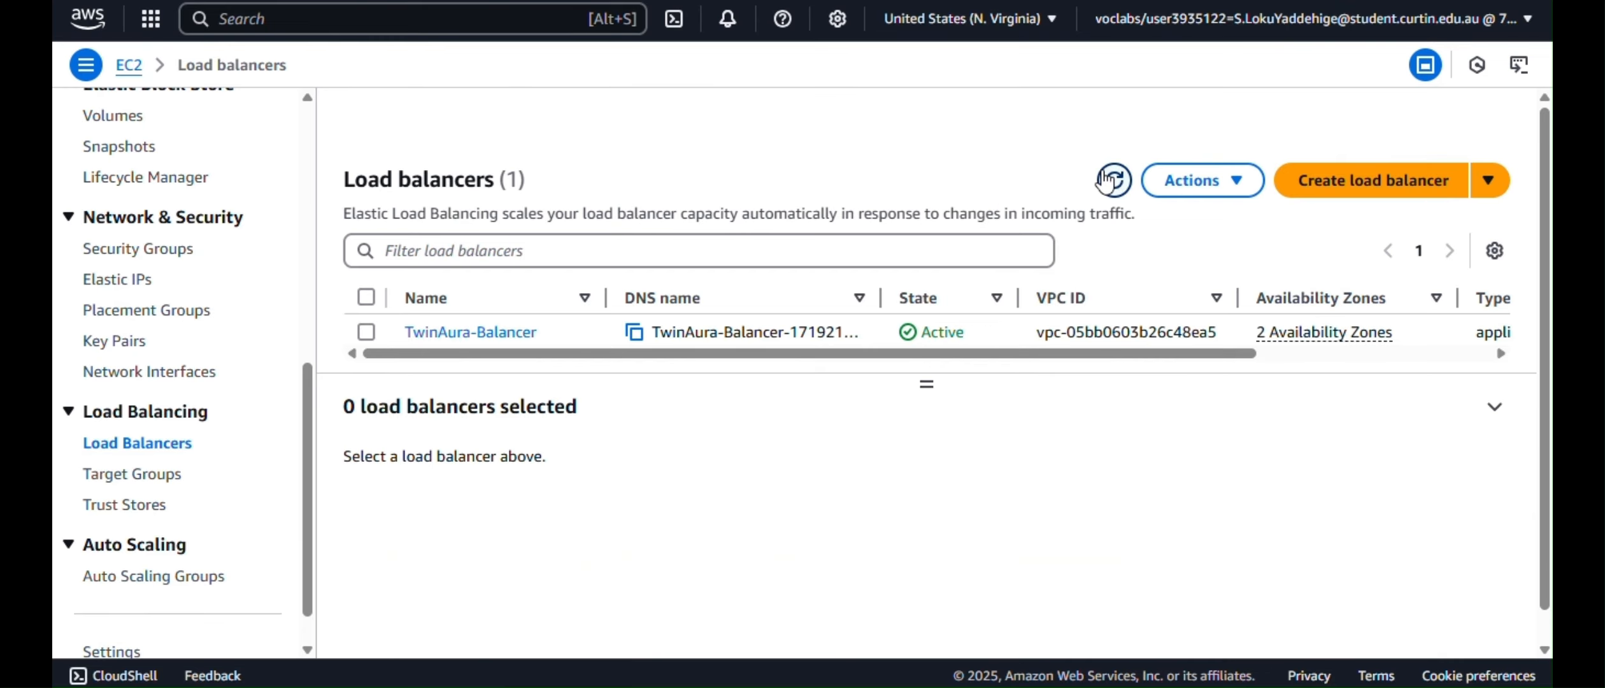
Copy the DNS name of load balancer TwinAura-Balancer and open it in a new browser tab
{"action": "left_click", "coordinate": [367, 333]}
{"action": "scroll", "coordinate": [637, 510], "scroll_direction": "down", "scroll_amount": 5}
{"action": "left_click", "coordinate": [951, 585]}
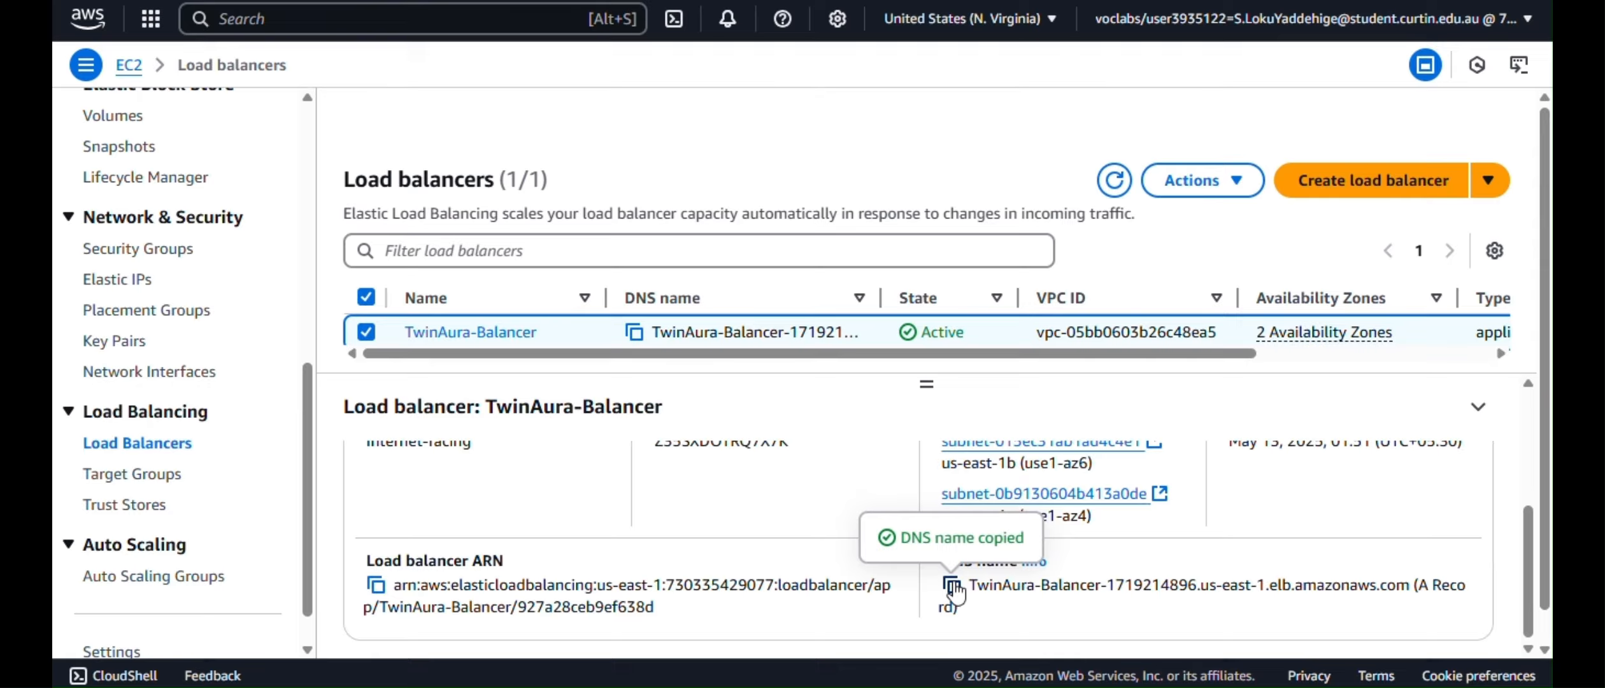
{"action": "key", "text": "ctrl+t"}
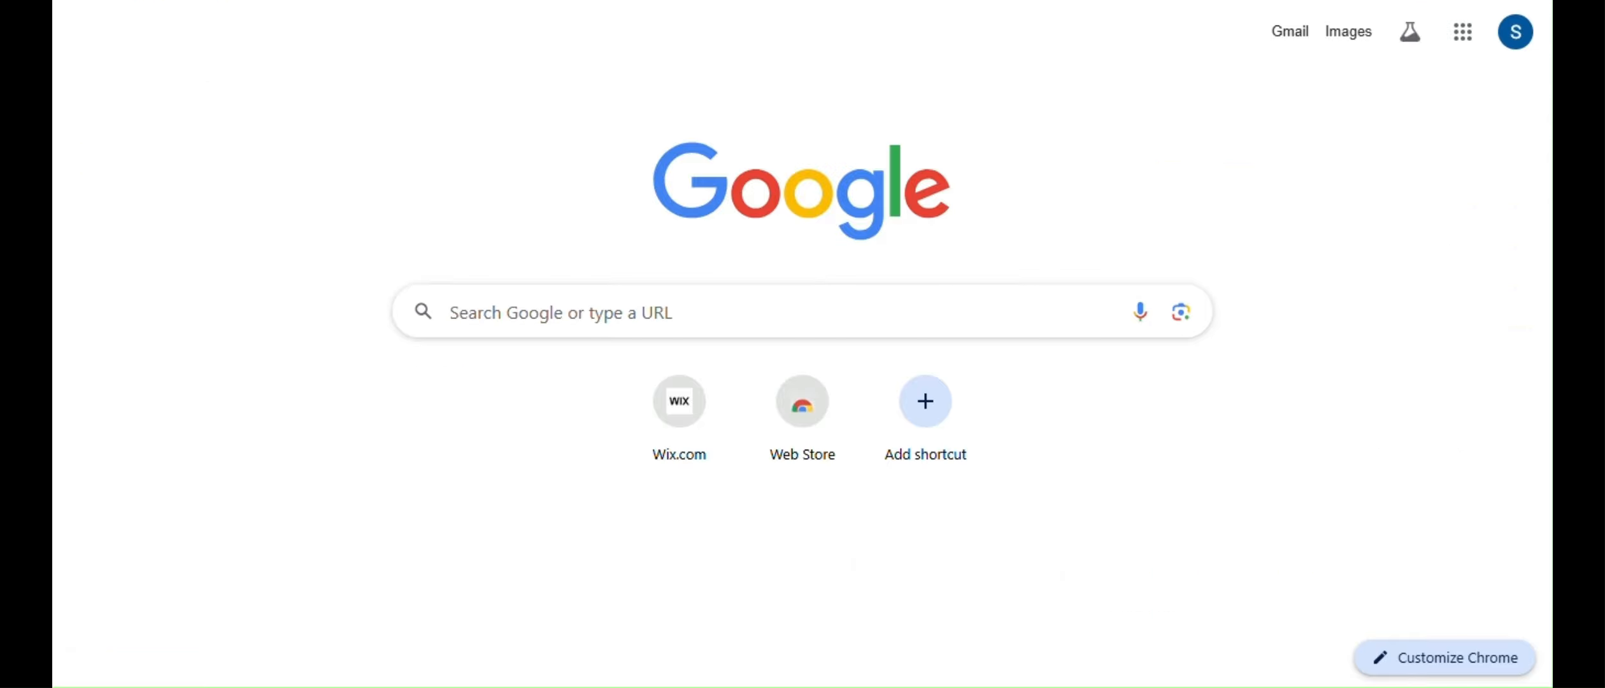
{"action": "key", "text": "ctrl+v"}
{"action": "key", "text": "Return"}
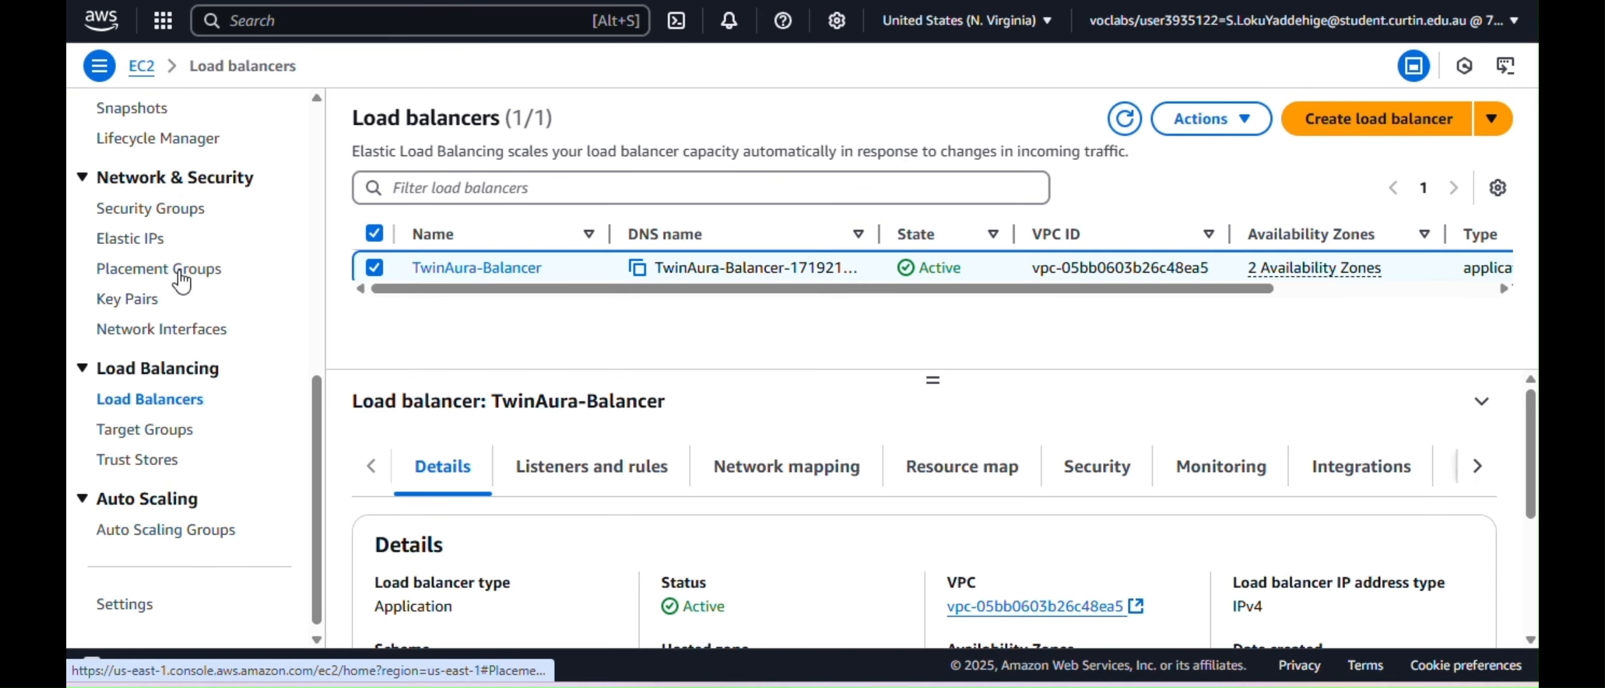
Edit the dynamic scaling policy of the TwinAura Auto Scalling Group, setting its target value to 50, and save it
{"action": "left_click", "coordinate": [173, 529]}
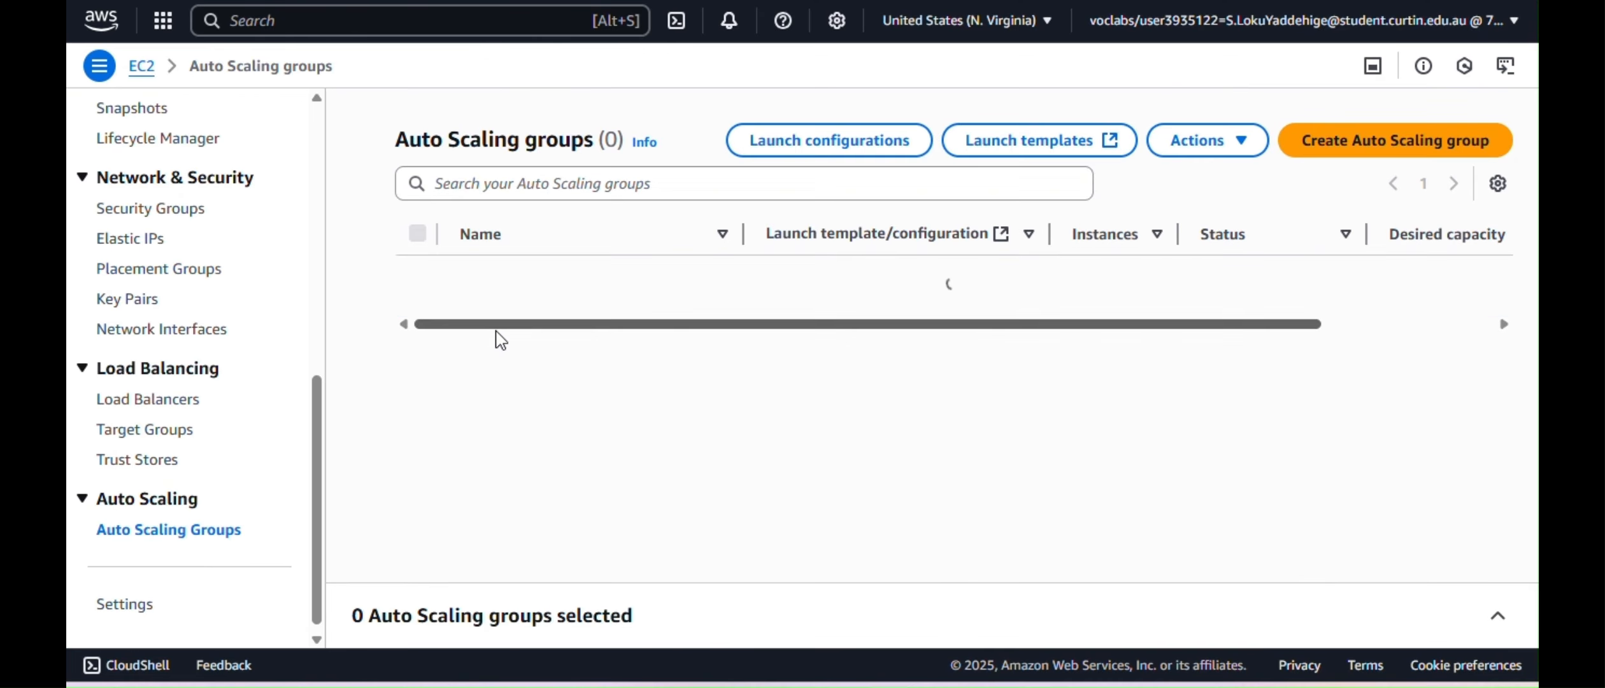
{"action": "left_click", "coordinate": [418, 312]}
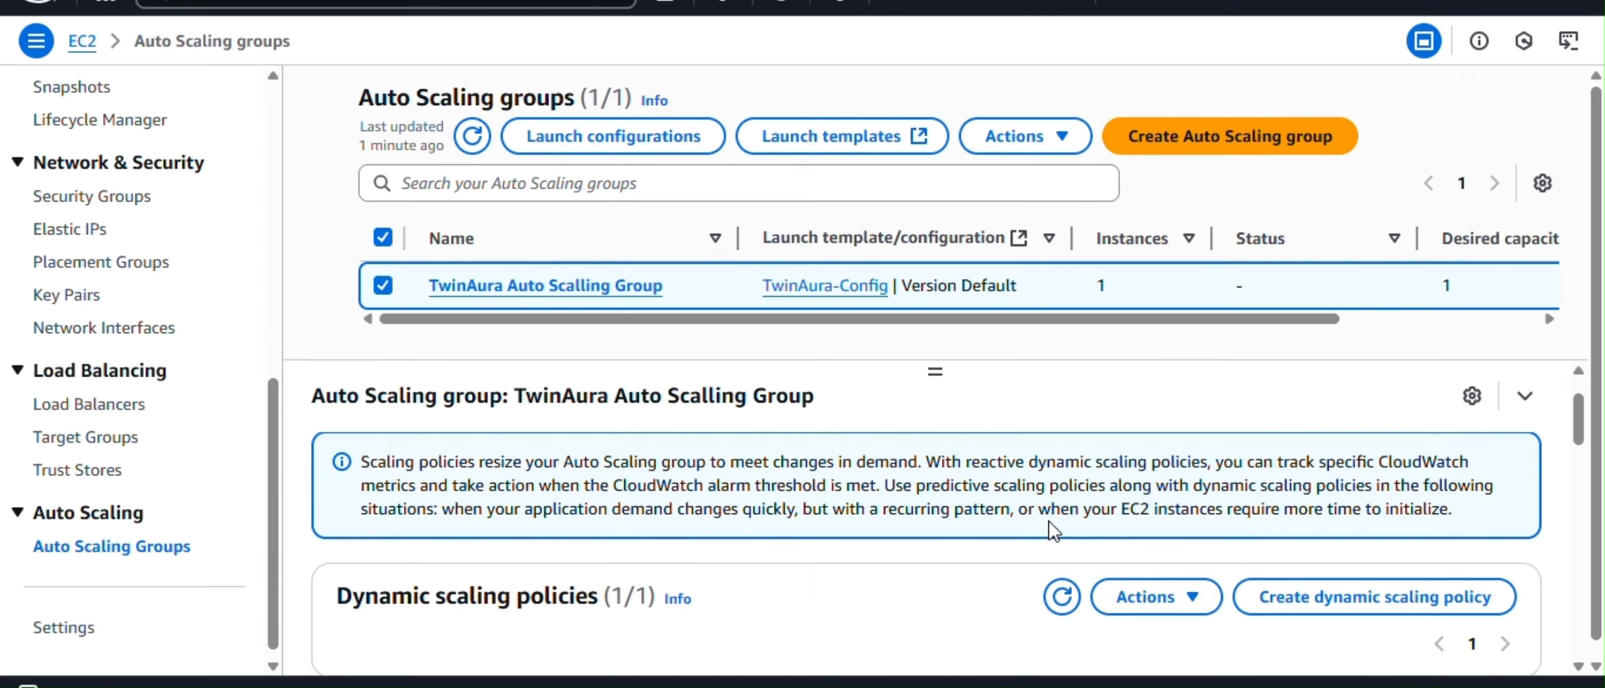
{"action": "left_click", "coordinate": [1112, 598]}
{"action": "left_click", "coordinate": [1137, 522]}
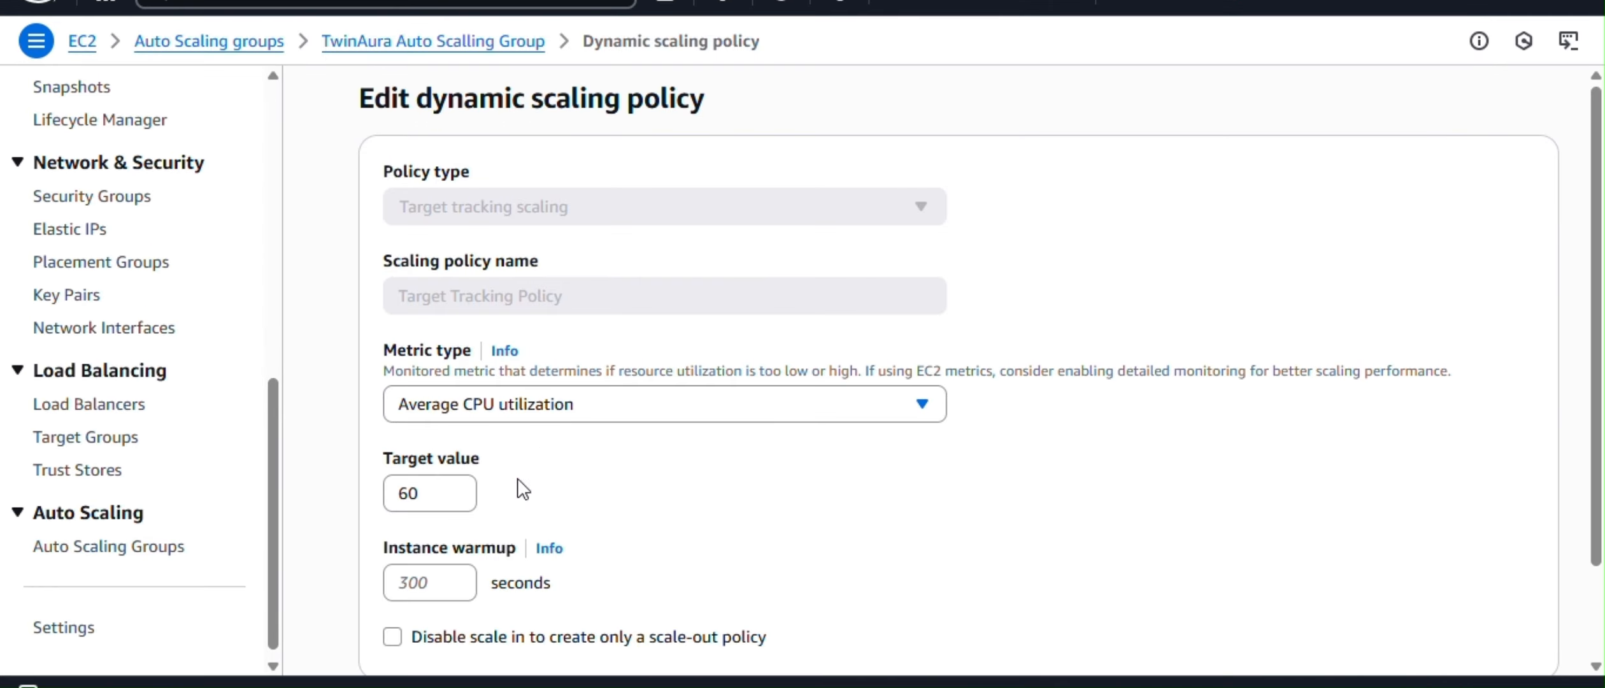
{"action": "double_click", "coordinate": [407, 493]}
{"action": "type", "text": "50"}
{"action": "scroll", "coordinate": [257, 542], "scroll_direction": "down", "scroll_amount": 3}
{"action": "left_click", "coordinate": [1465, 605]}
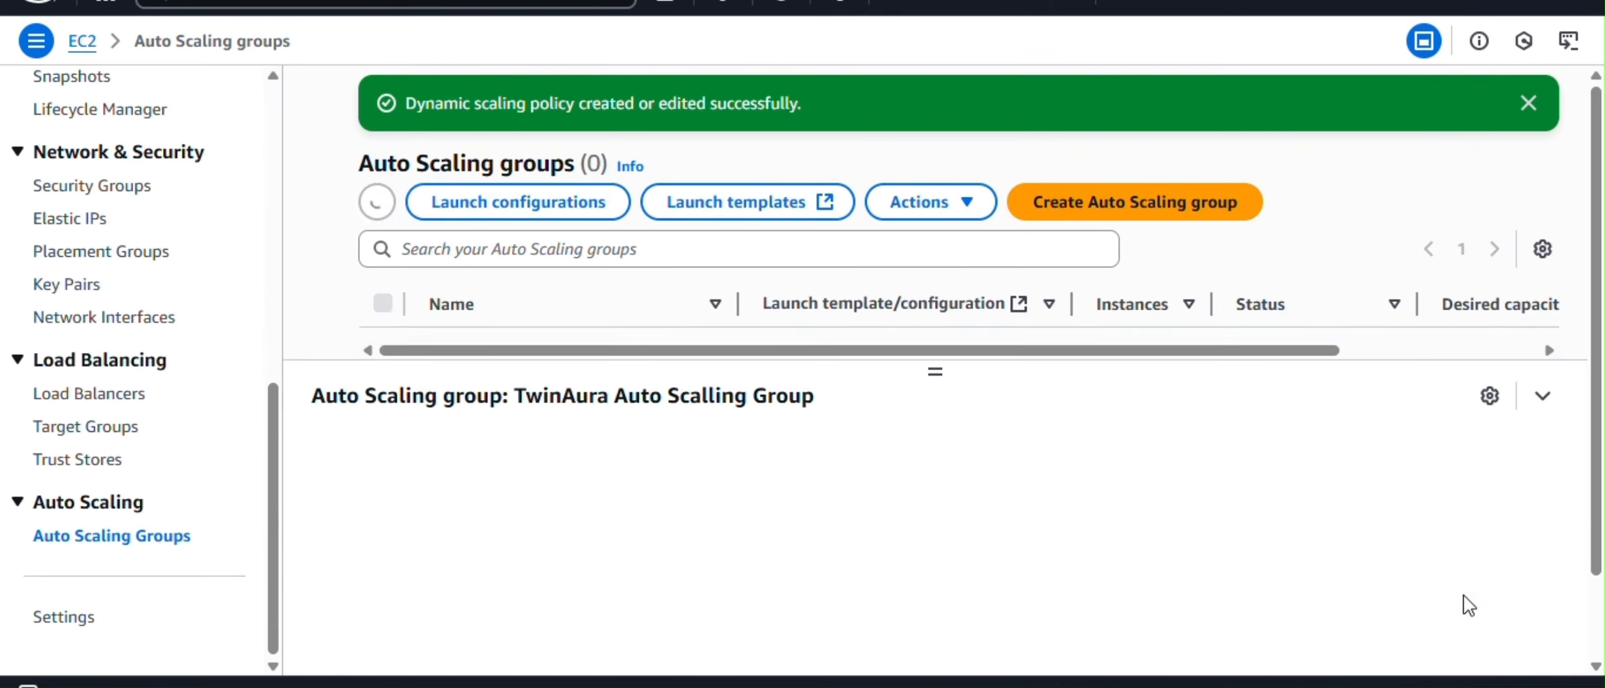
{"action": "scroll", "coordinate": [845, 576], "scroll_direction": "down", "scroll_amount": 4}
Search for the CloudWatch service, open its list of all alarms and refresh the list
{"action": "left_click", "coordinate": [385, 2]}
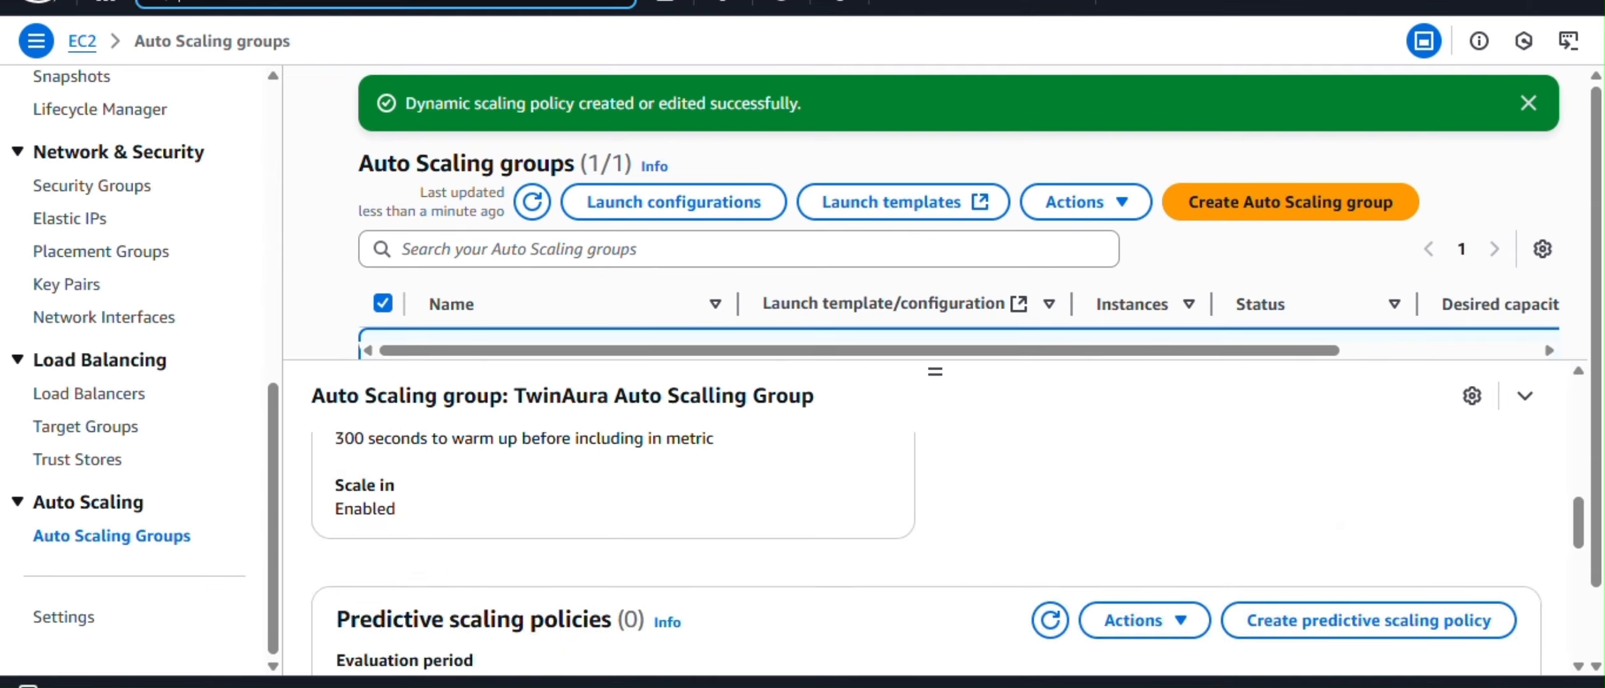
{"action": "type", "text": "cloudwatch"}
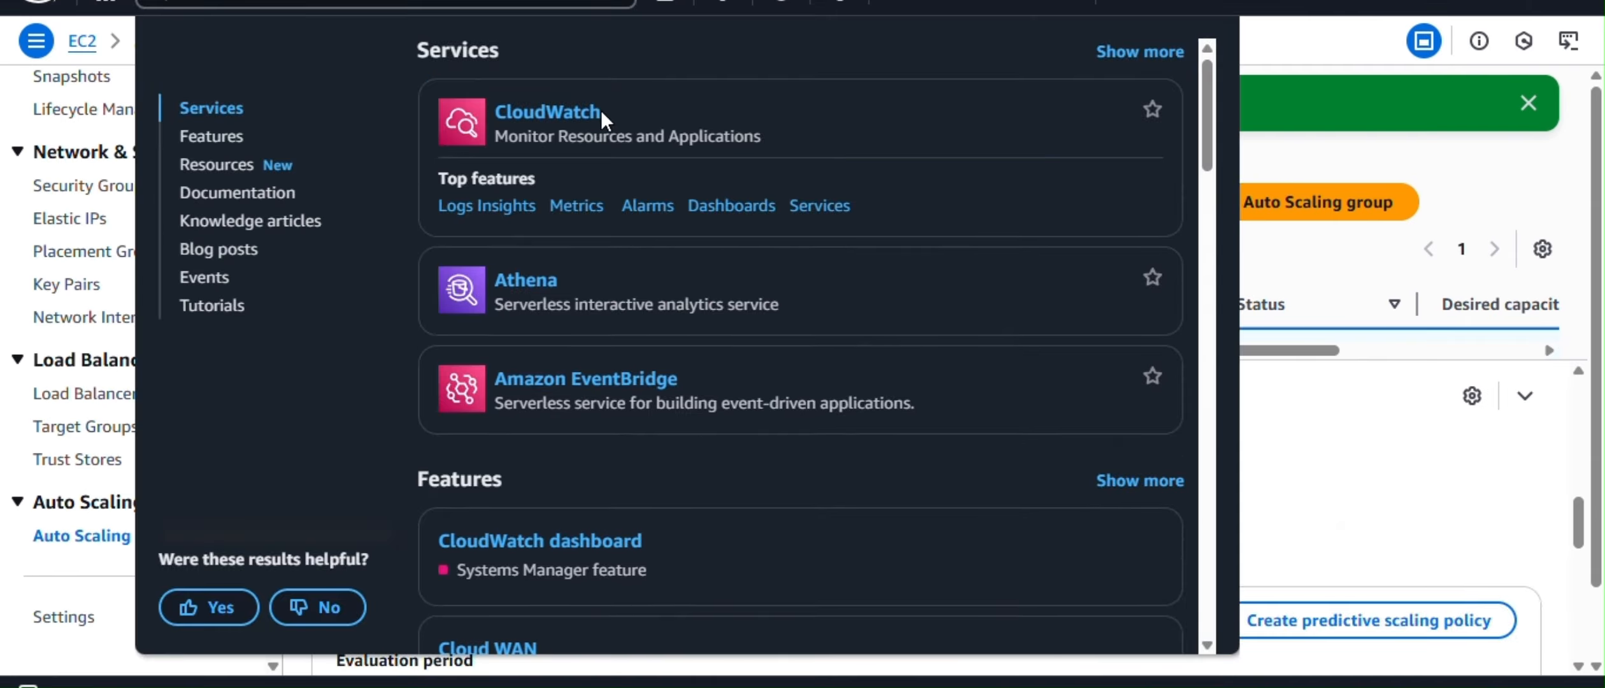
{"action": "left_click", "coordinate": [599, 112]}
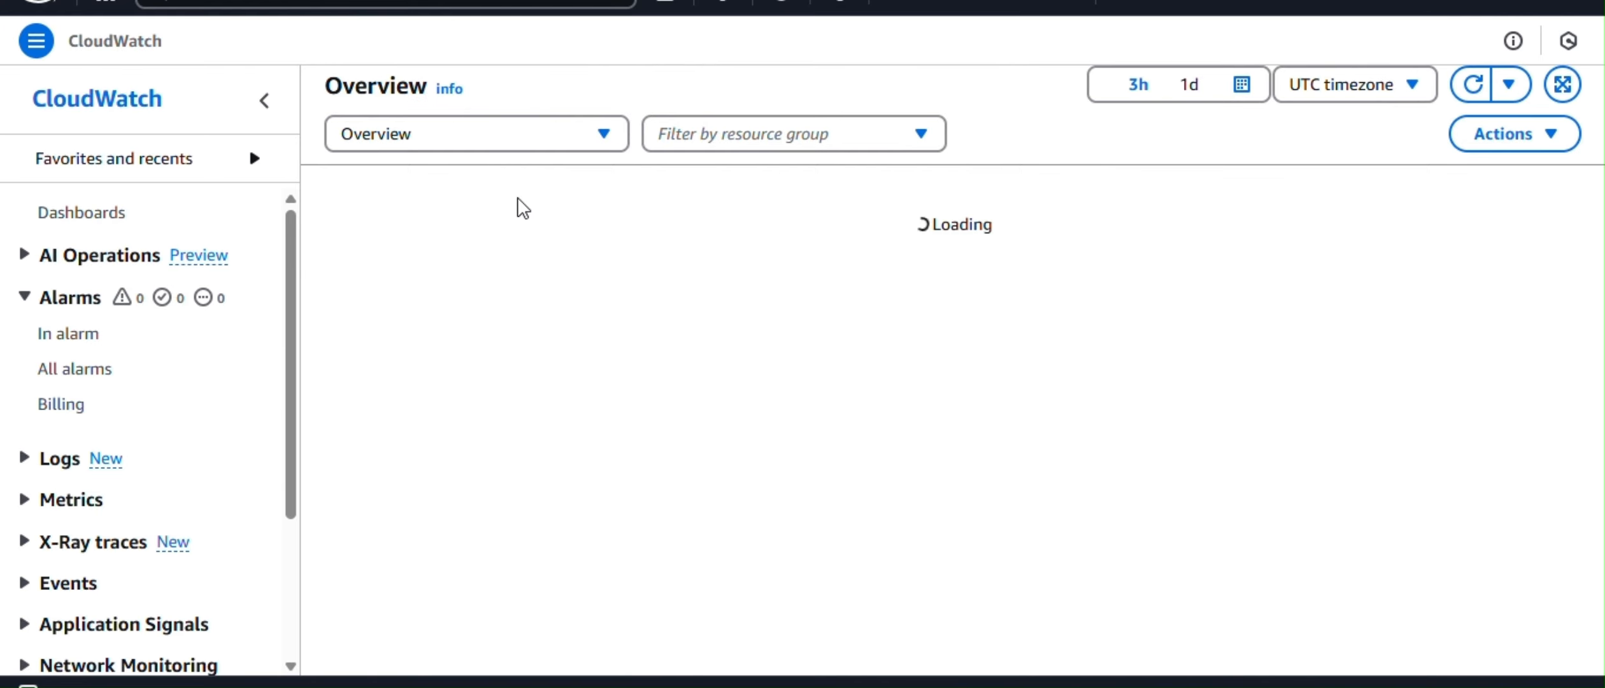
{"action": "left_click", "coordinate": [89, 369]}
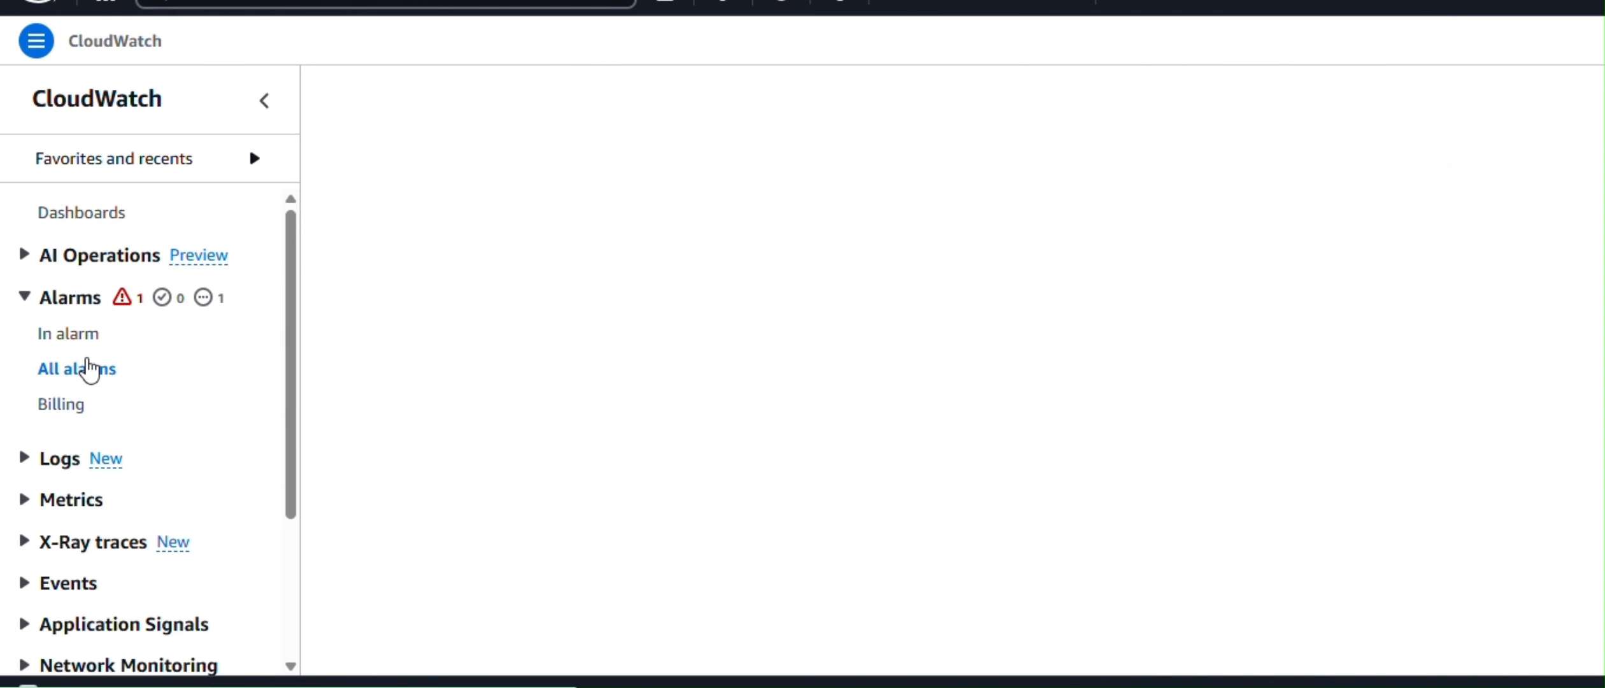
{"action": "left_click", "coordinate": [1006, 108]}
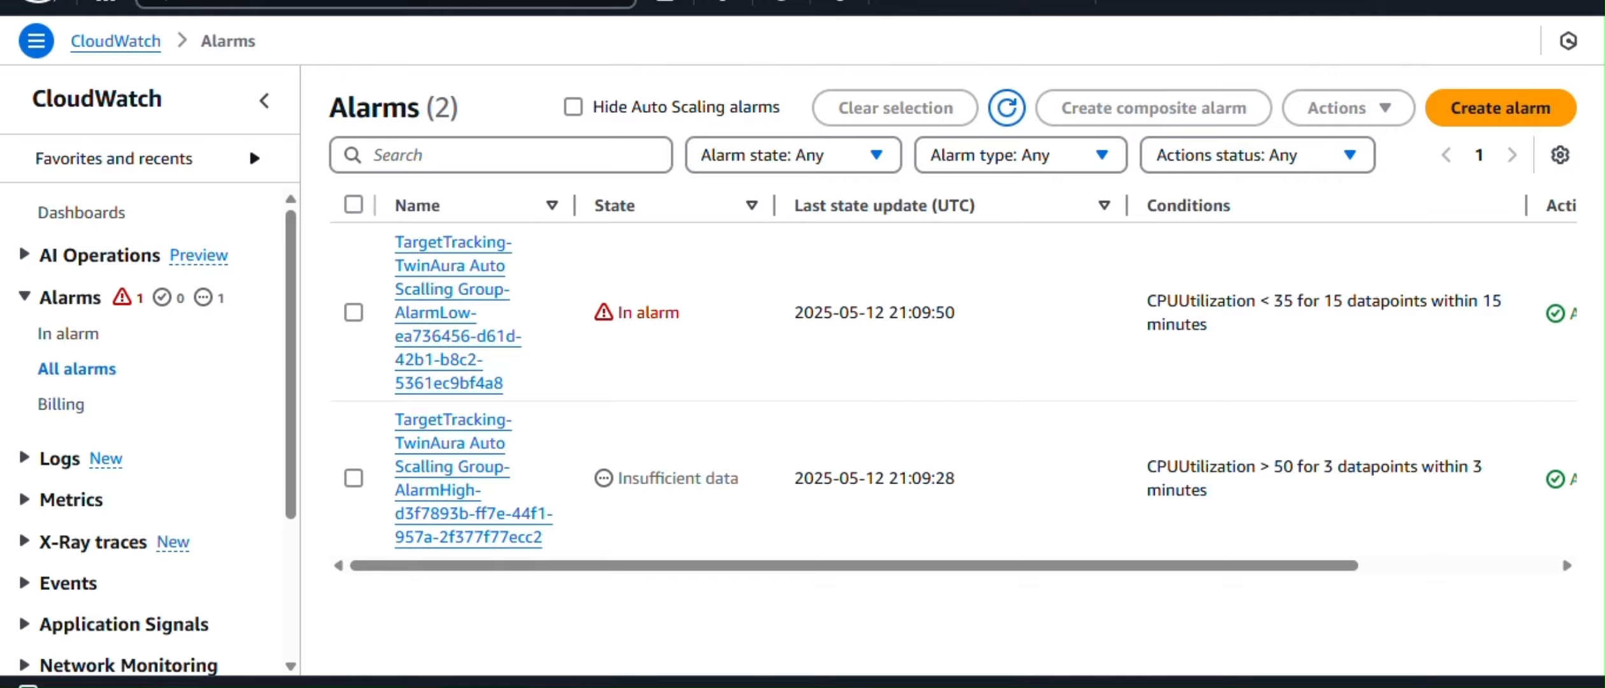